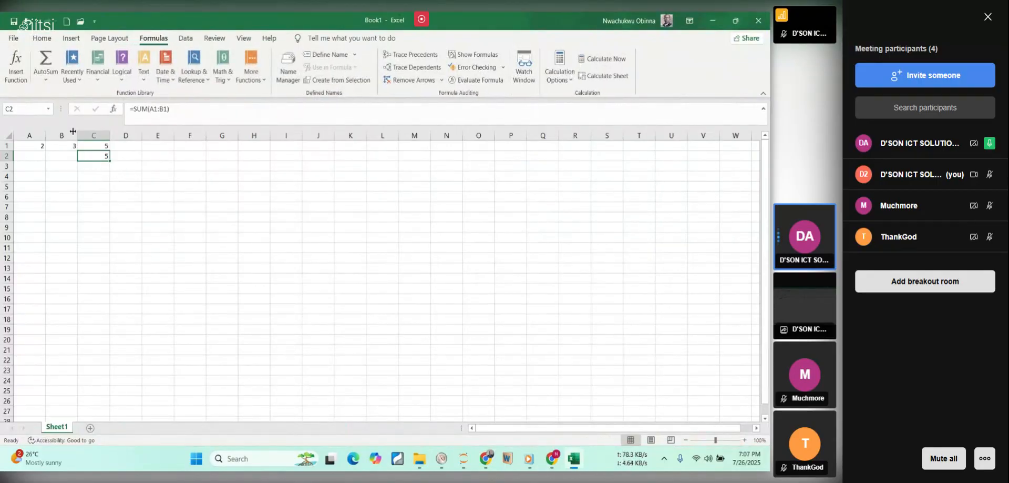
Review the recently used functions and the AutoSum functions available for the worksheet.
left_click(77, 79)
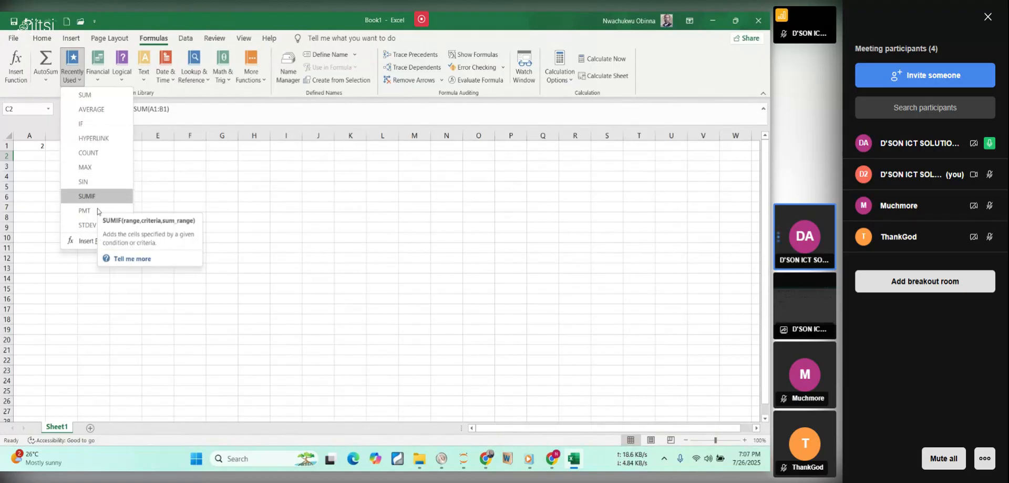
left_click(165, 209)
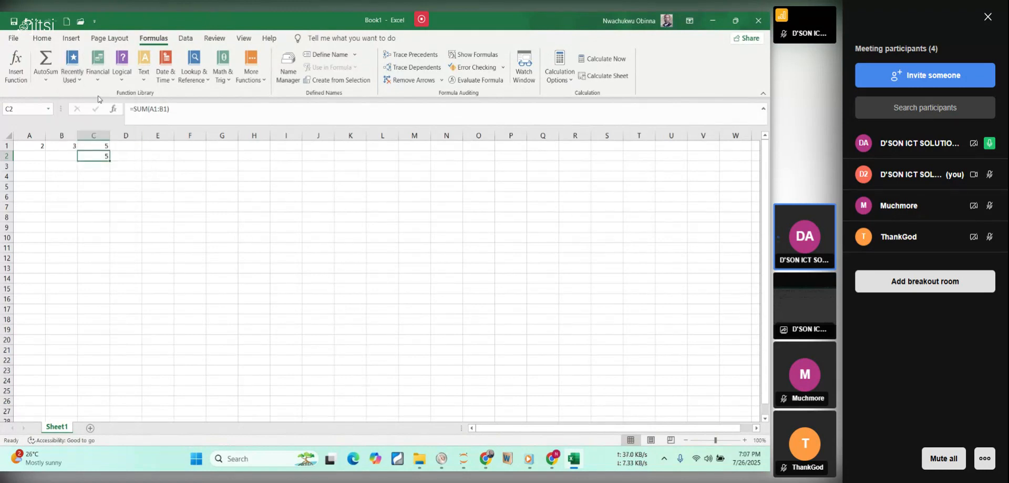
left_click(48, 79)
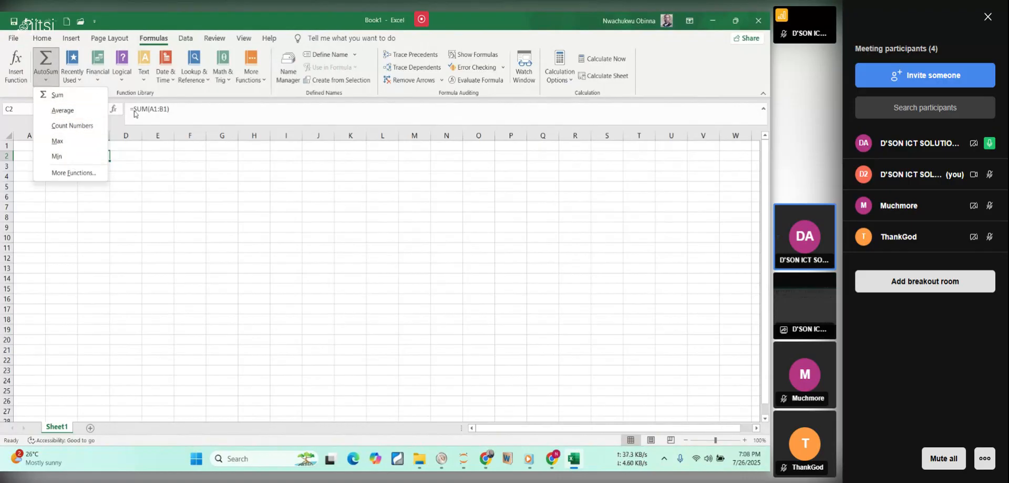
left_click(169, 161)
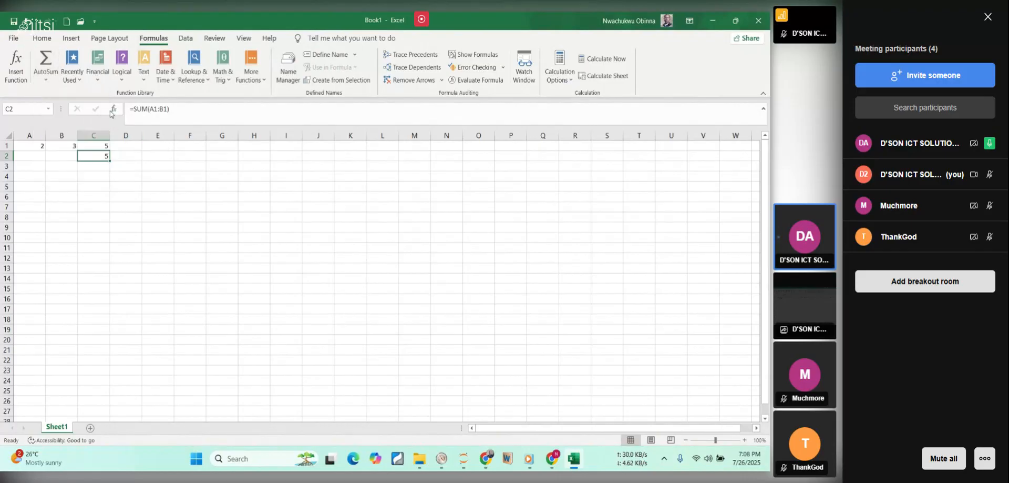
Browse the whole list of Financial functions, including the descriptions of PMT and SLN.
left_click(96, 83)
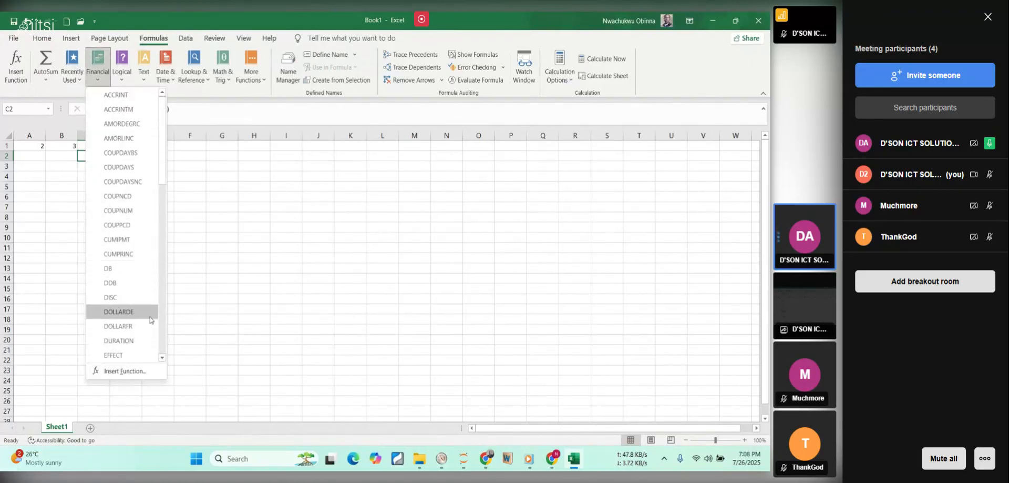
scroll(137, 199, "down", 1)
scroll(137, 198, "down", 7)
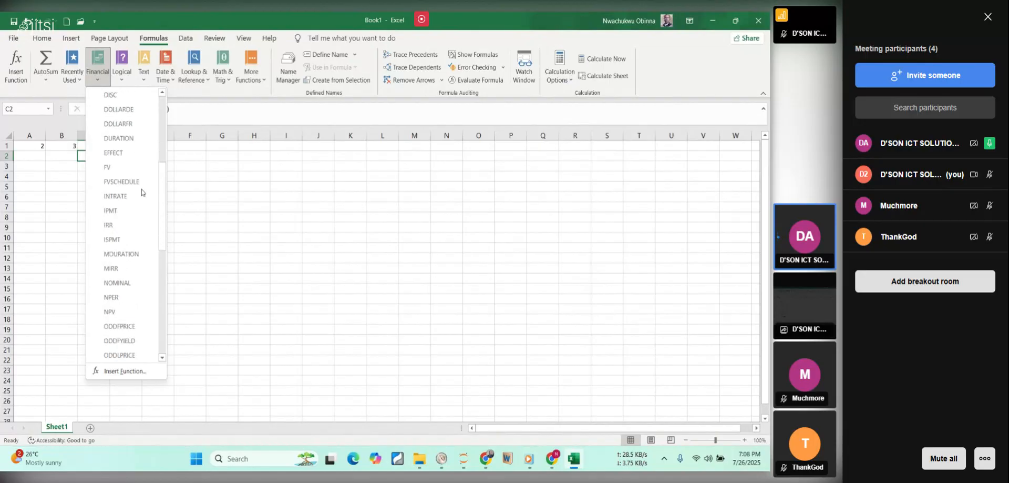
scroll(139, 190, "down", 3)
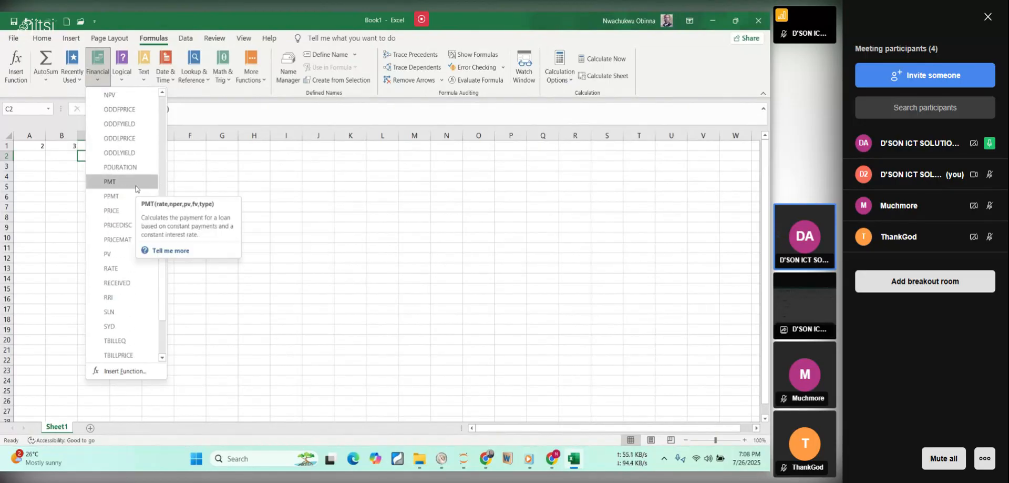
scroll(136, 188, "down", 3)
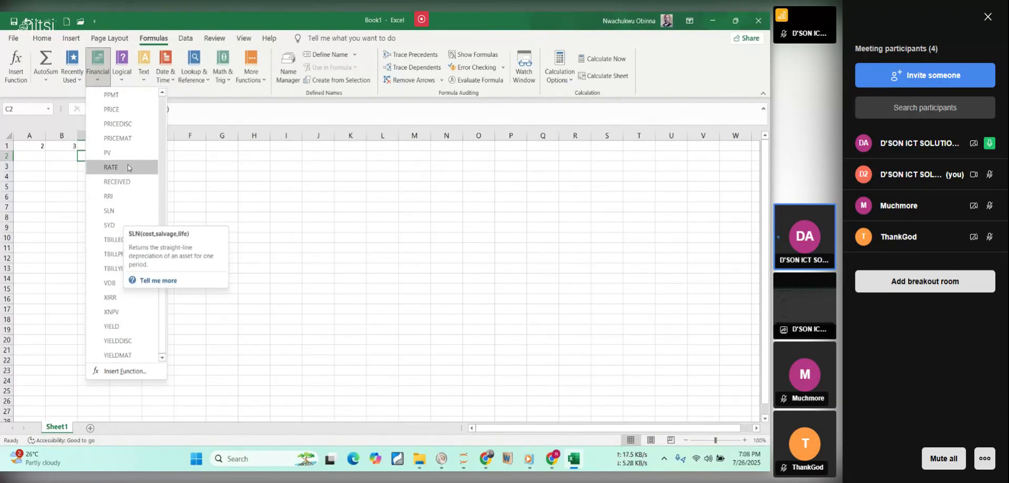
left_click(258, 234)
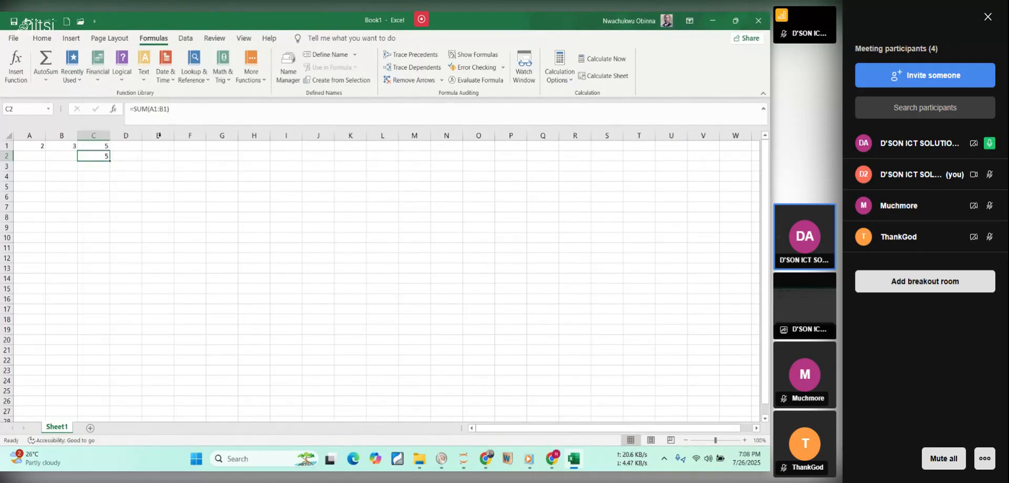
Examine the available Logical functions and the full list of Text functions.
left_click(122, 84)
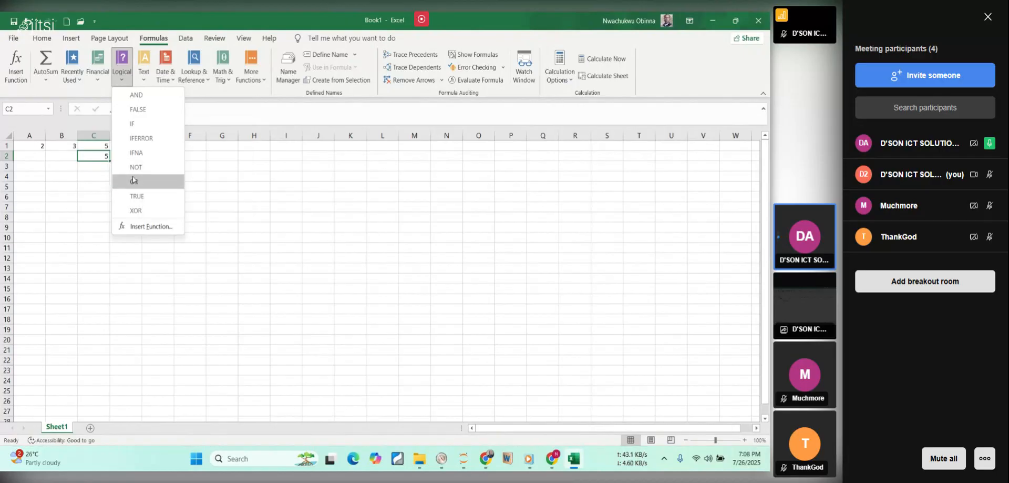
left_click(144, 82)
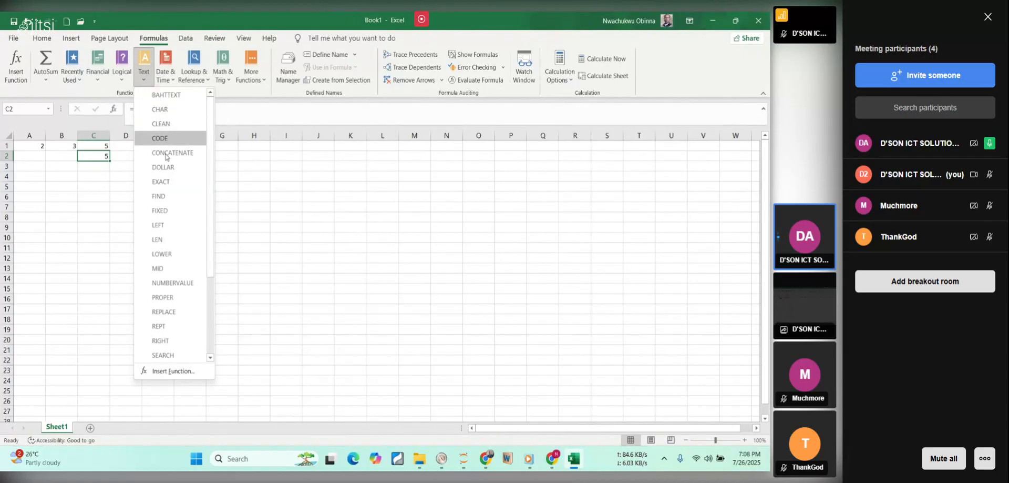
scroll(168, 210, "down", 1)
scroll(168, 211, "down", 1)
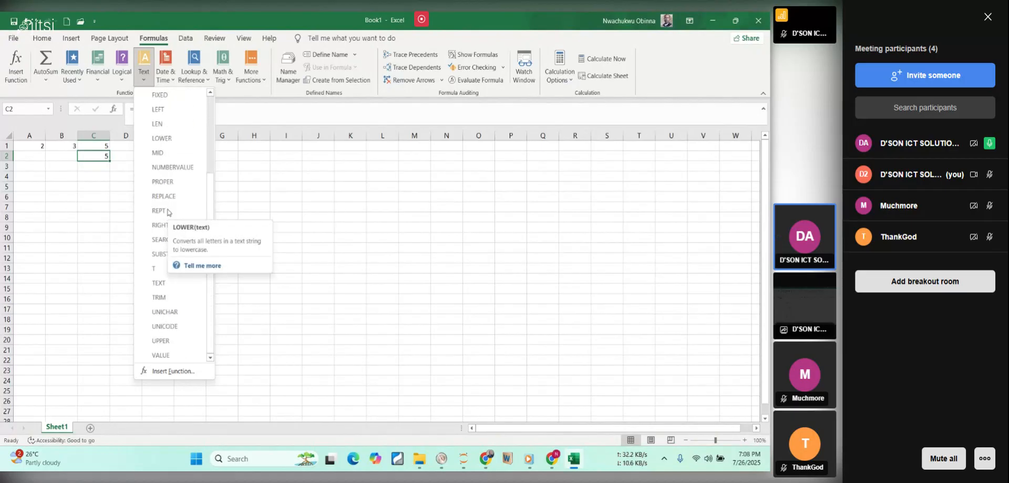
scroll(170, 215, "up", 2)
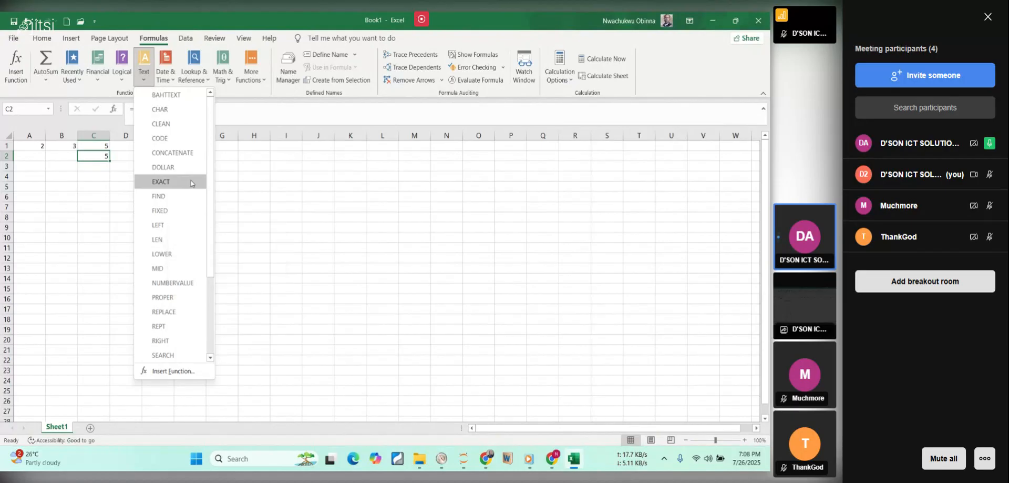
left_click(208, 128)
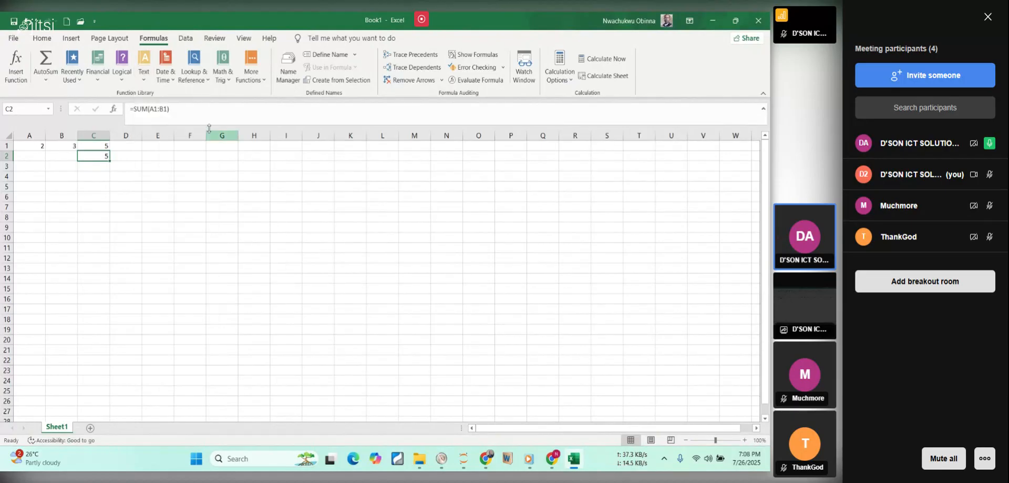
Browse the full list of Date & Time functions, including the description of NETWORKDAYS.INTL.
left_click(169, 89)
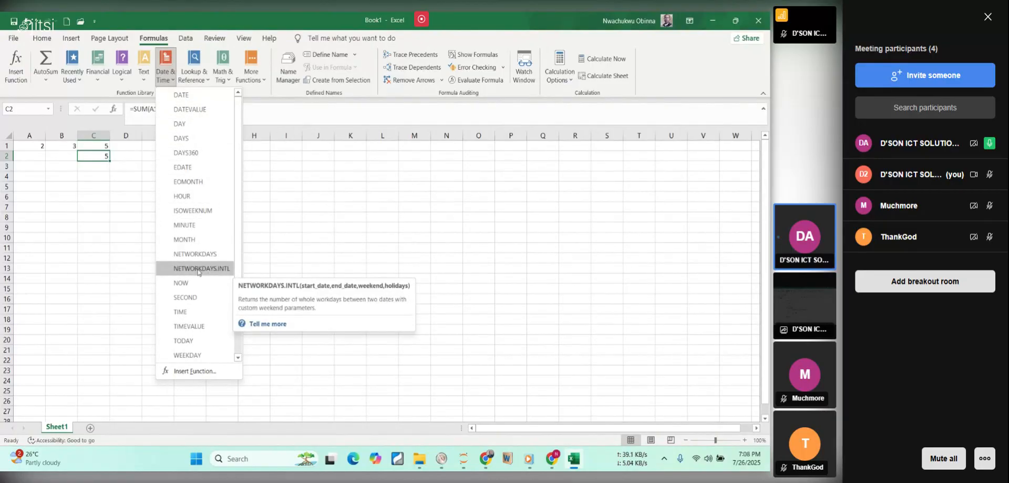
scroll(198, 218, "down", 1)
scroll(198, 219, "down", 4)
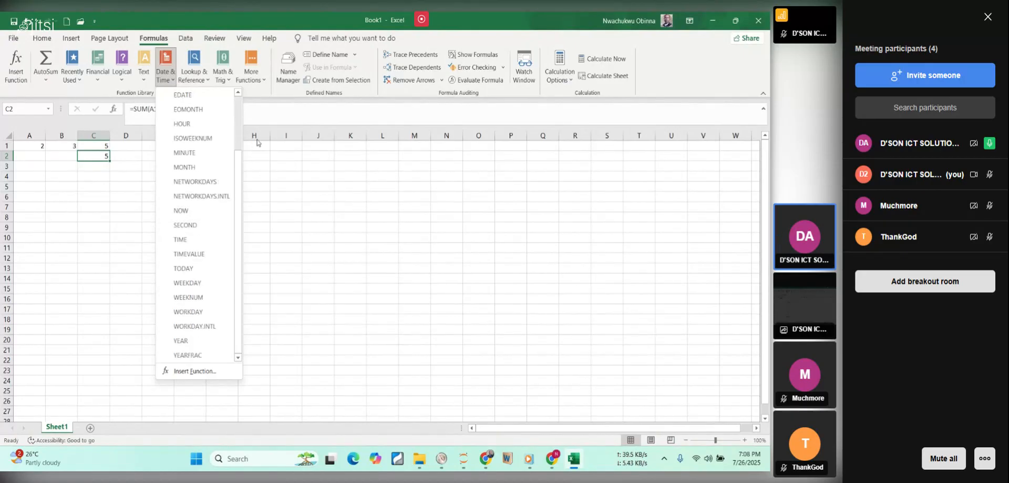
left_click(332, 207)
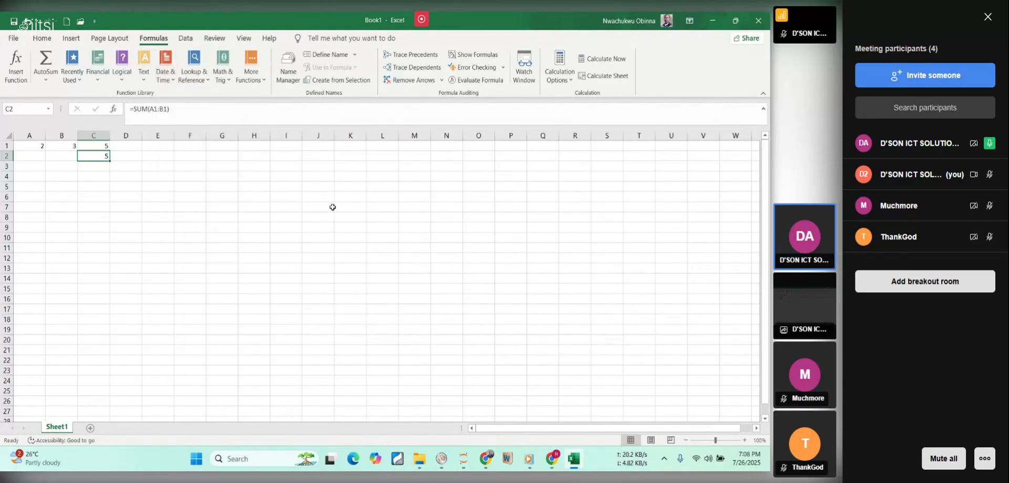
Examine the Lookup & Reference functions and the Math & Trig functions.
left_click(201, 83)
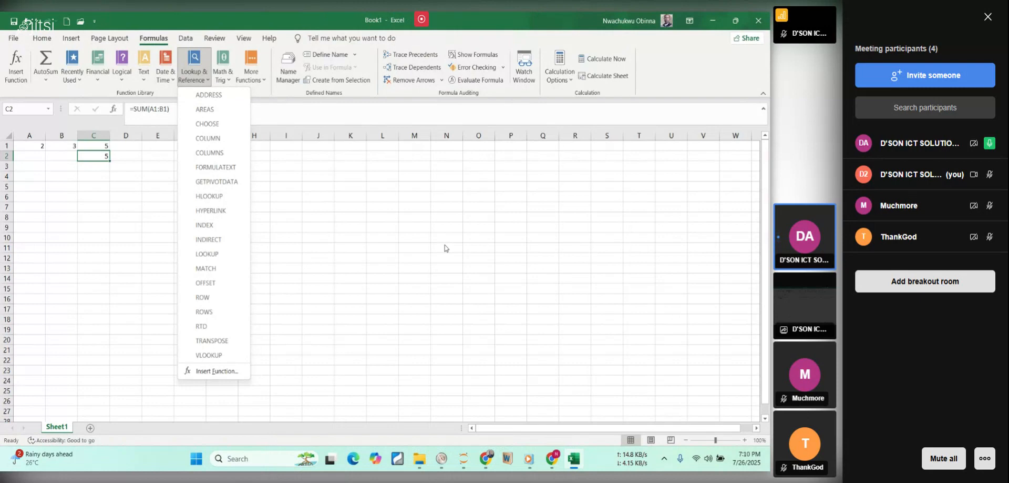
left_click(322, 204)
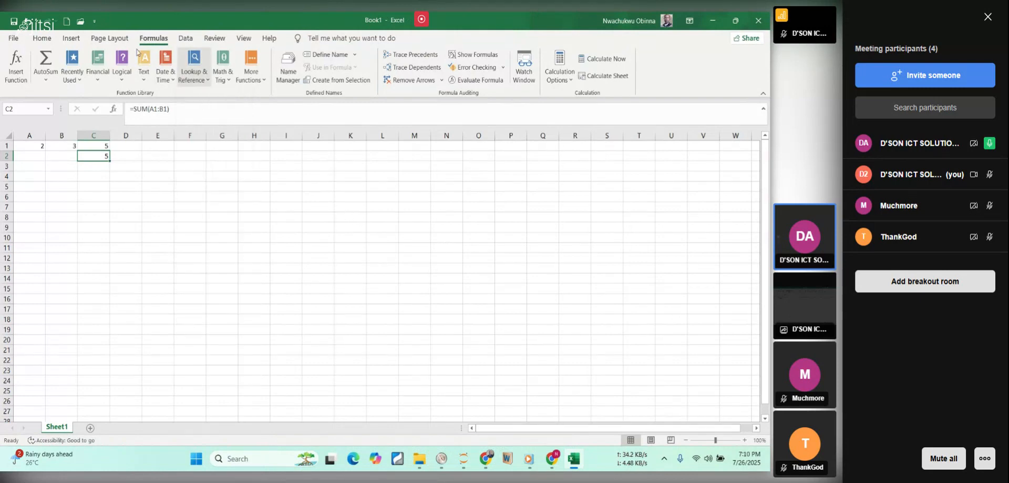
left_click(226, 79)
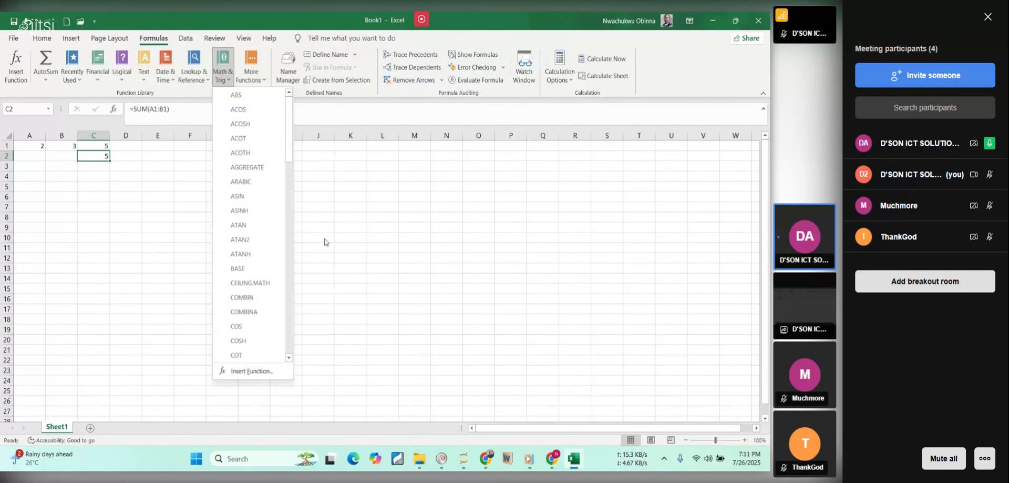
left_click(344, 193)
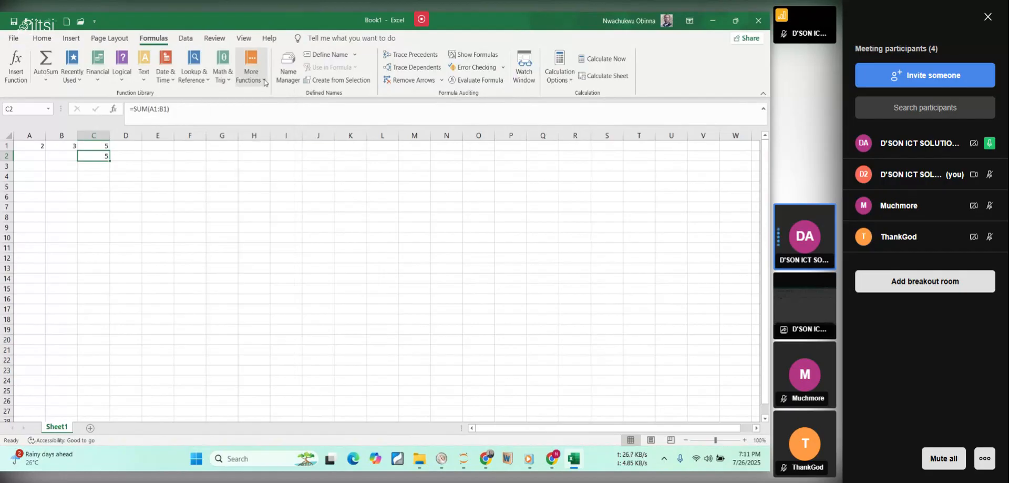
Browse the Statistical and Engineering function lists among the additional function categories.
left_click(263, 81)
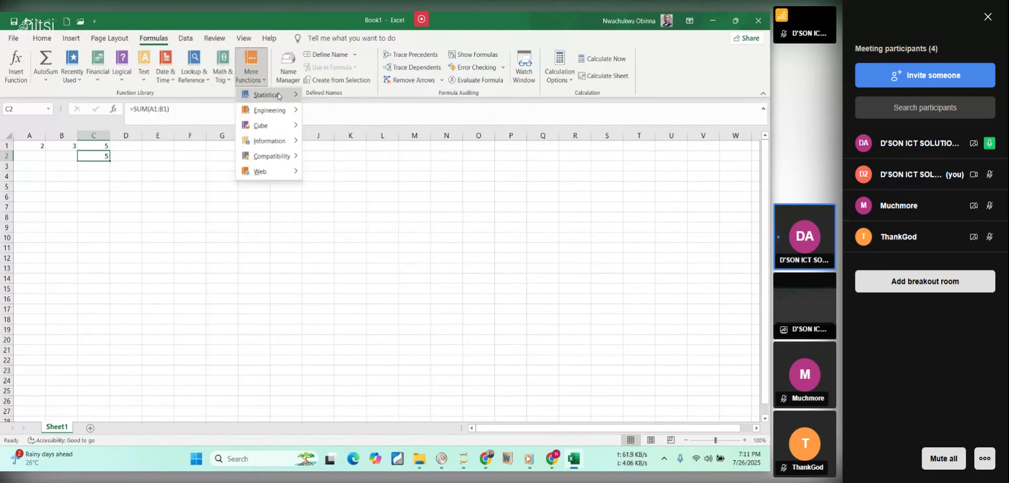
mouse_move(280, 95)
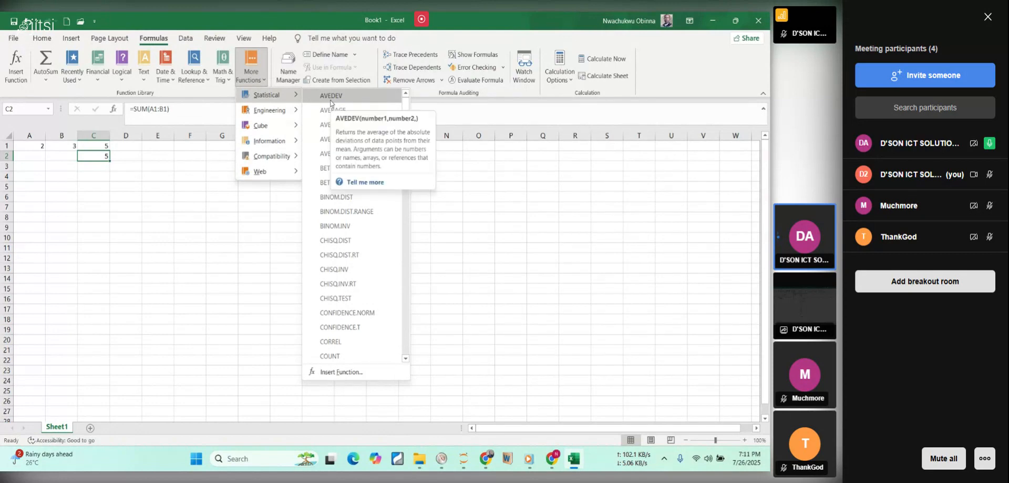
scroll(346, 254, "down", 20)
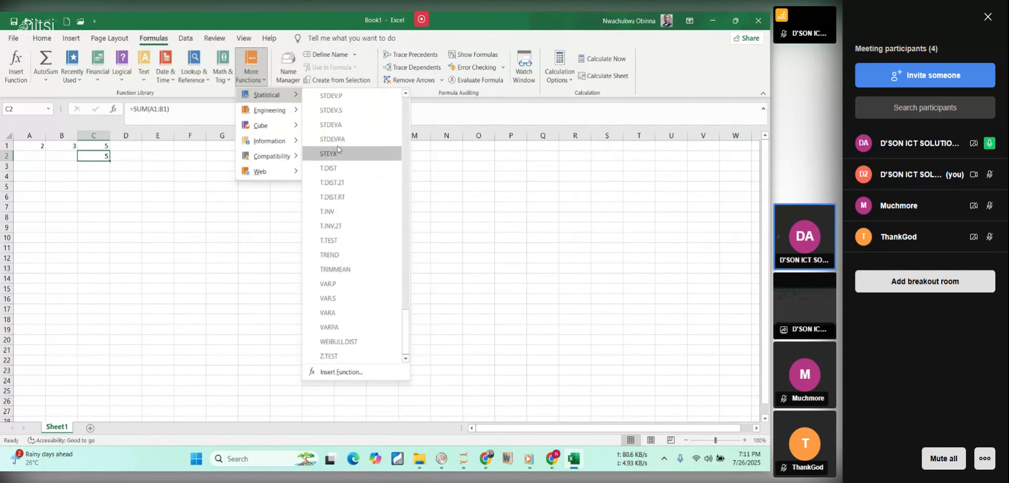
mouse_move(289, 115)
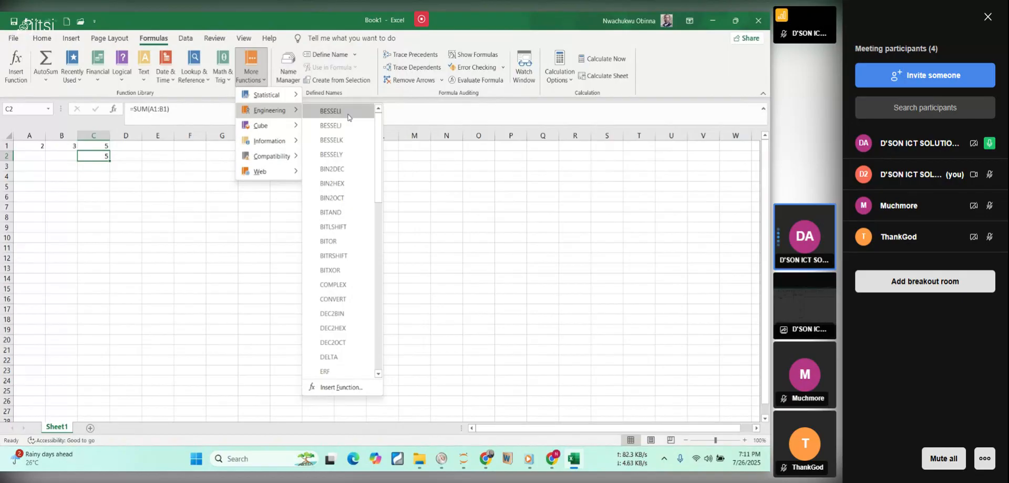
scroll(326, 226, "down", 4)
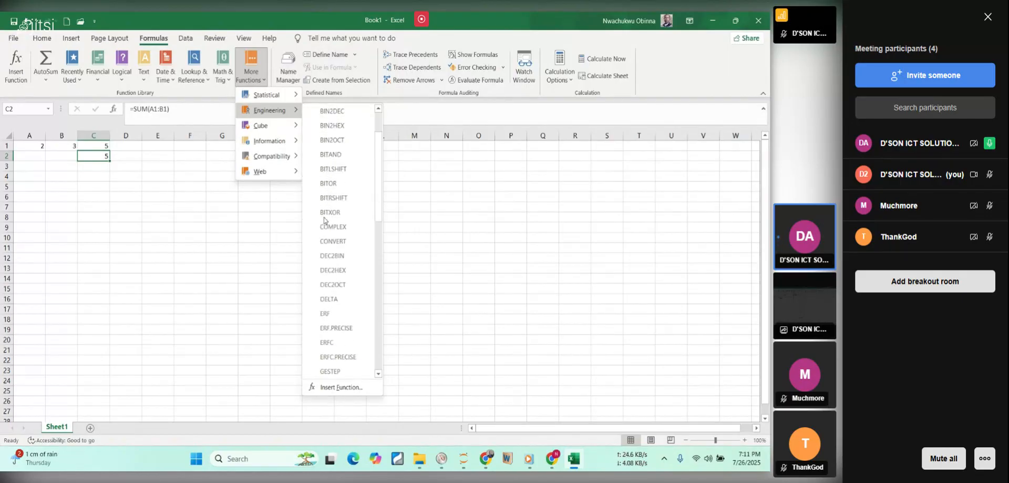
scroll(325, 233, "down", 5)
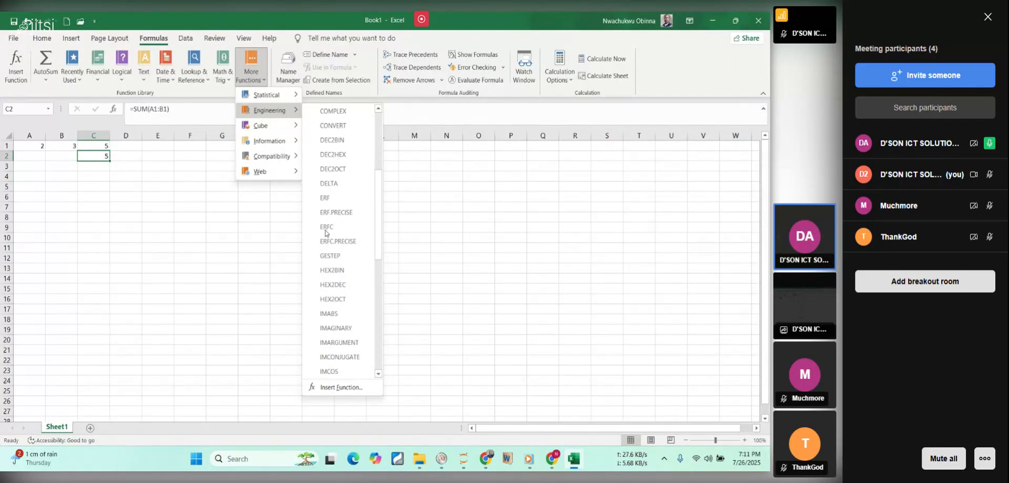
scroll(326, 239, "down", 5)
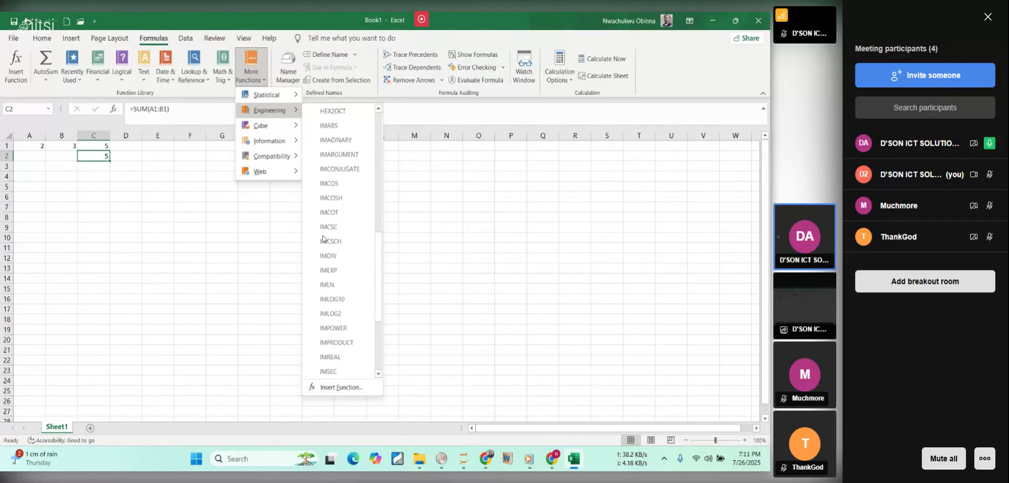
scroll(326, 244, "down", 1)
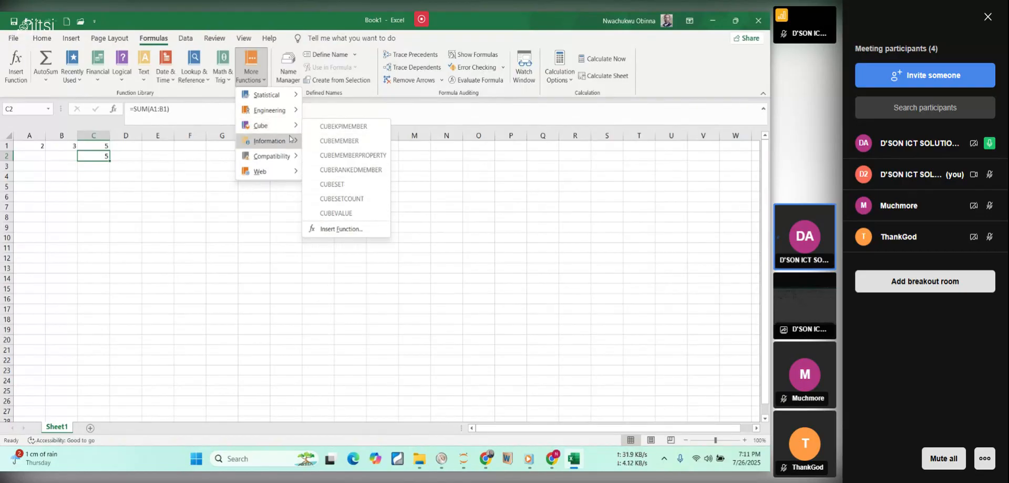
Examine the Information, Compatibility and Web function lists, and close the additional function categories.
mouse_move(259, 144)
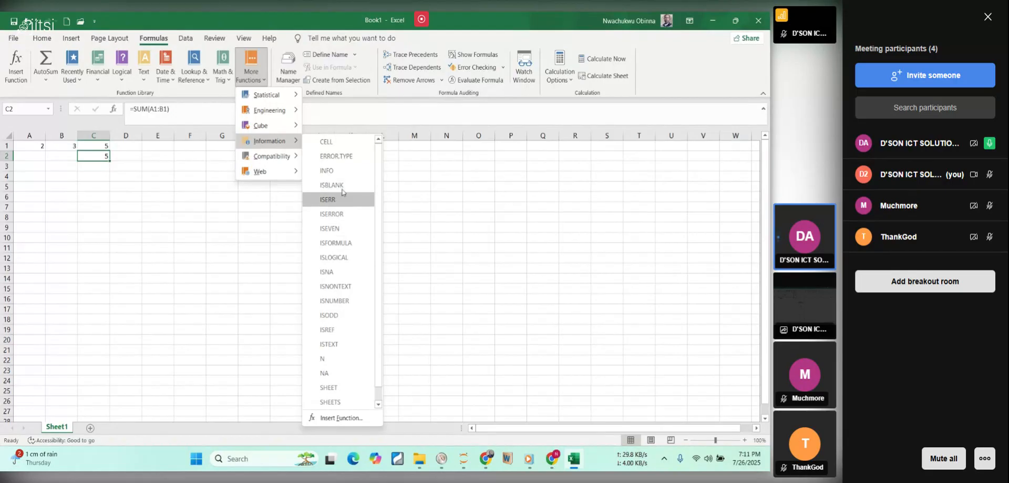
mouse_move(287, 161)
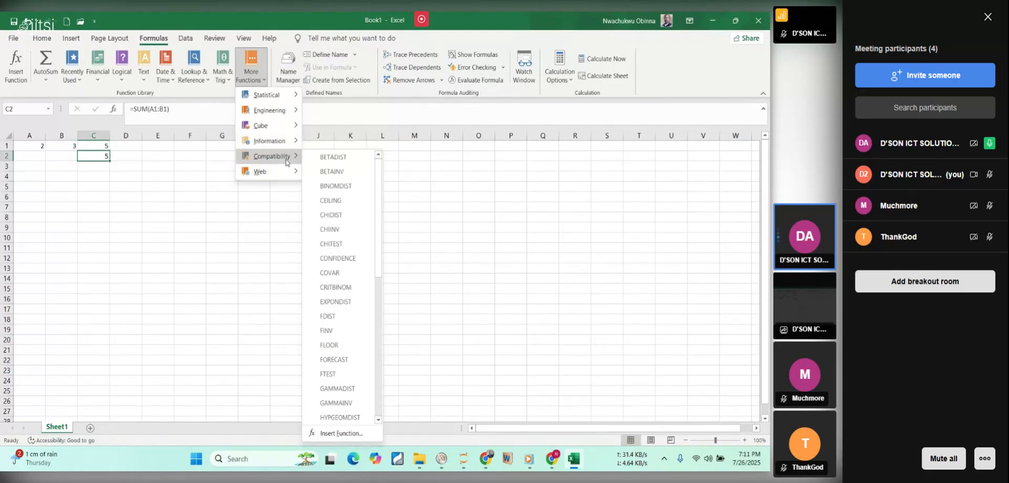
mouse_move(290, 178)
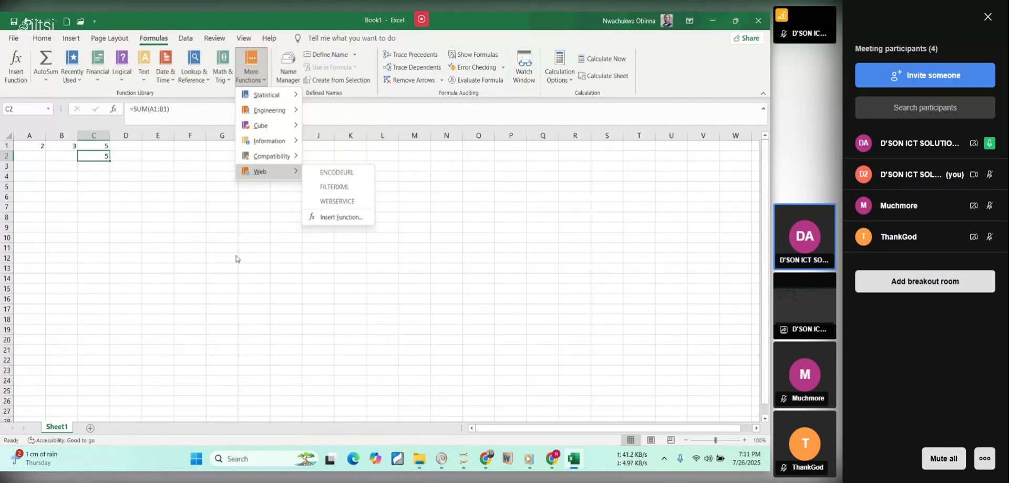
left_click(210, 209)
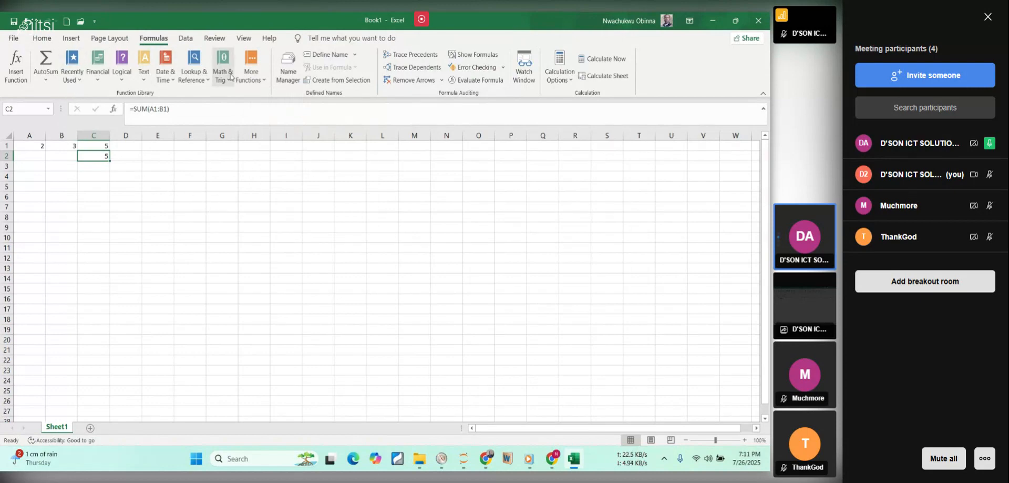
Bring back the basic formatting and editing commands and select the empty cell K10.
left_click(43, 38)
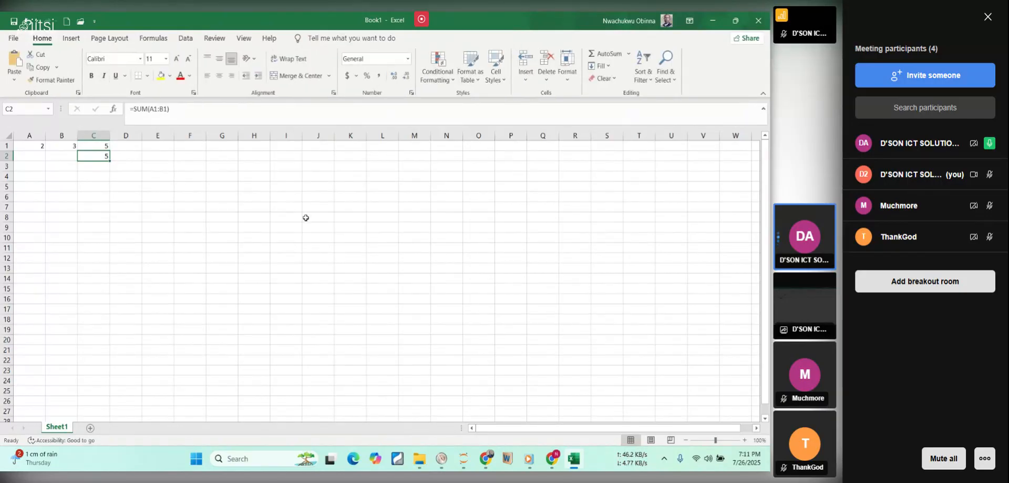
left_click(342, 242)
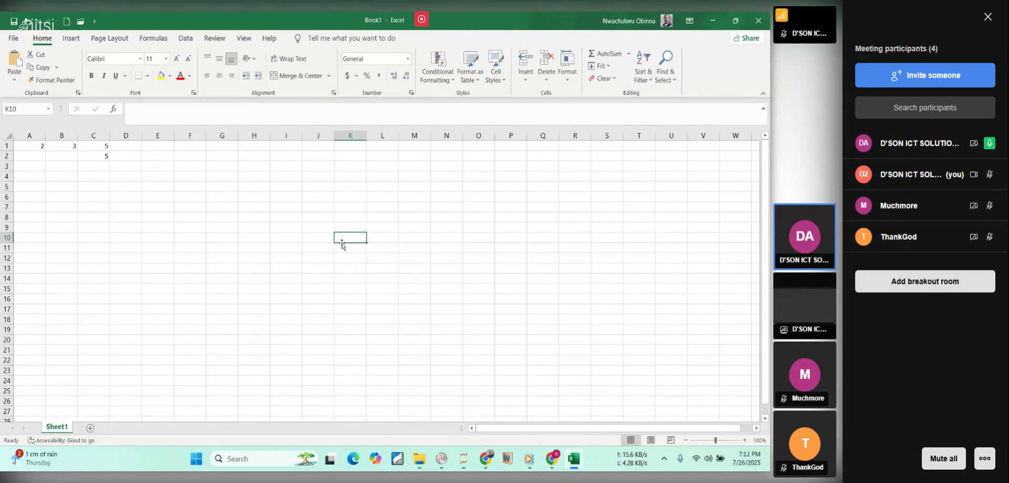
Close the Book1 workbook without saving its changes.
left_click(364, 270)
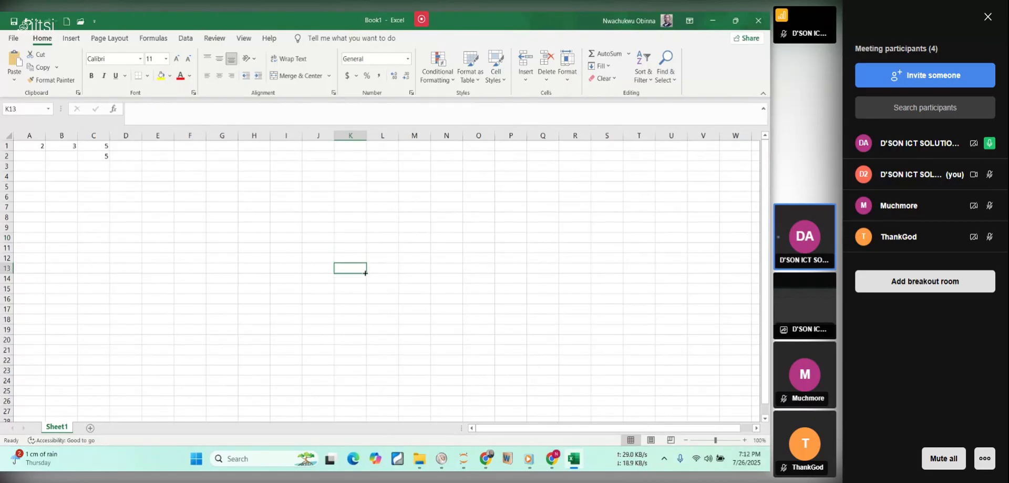
left_click(756, 21)
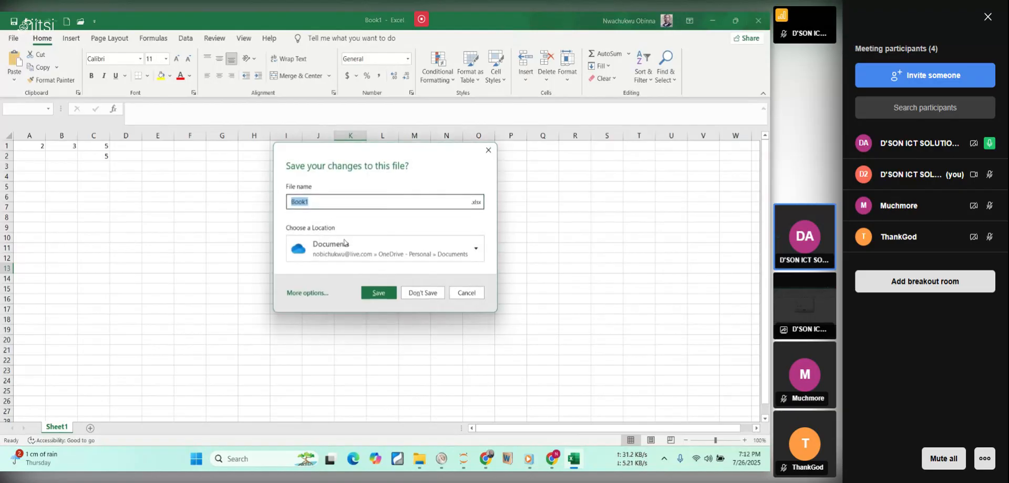
left_click(436, 298)
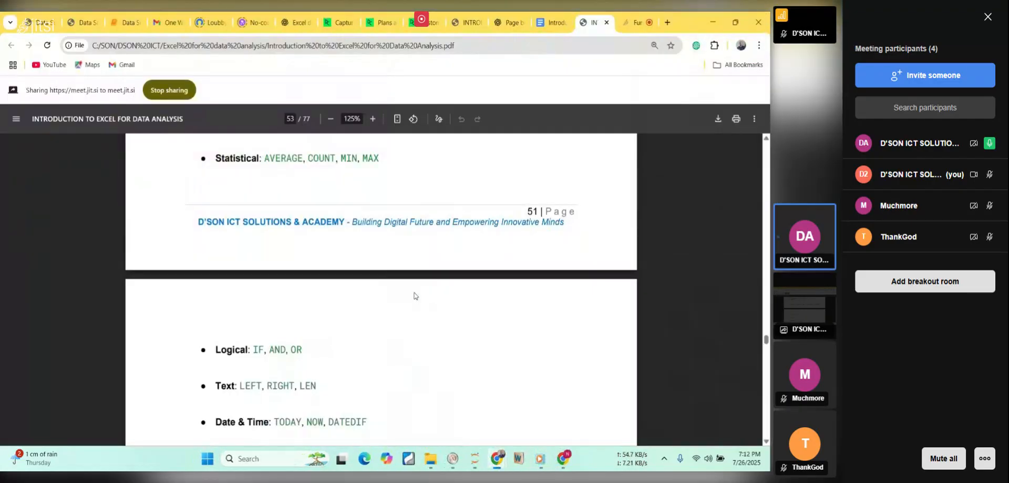
Read on in the Excel for Data Analysis PDF from the function categories to the table of common aggregate functions.
scroll(415, 295, "down", 1)
scroll(415, 295, "down", 5)
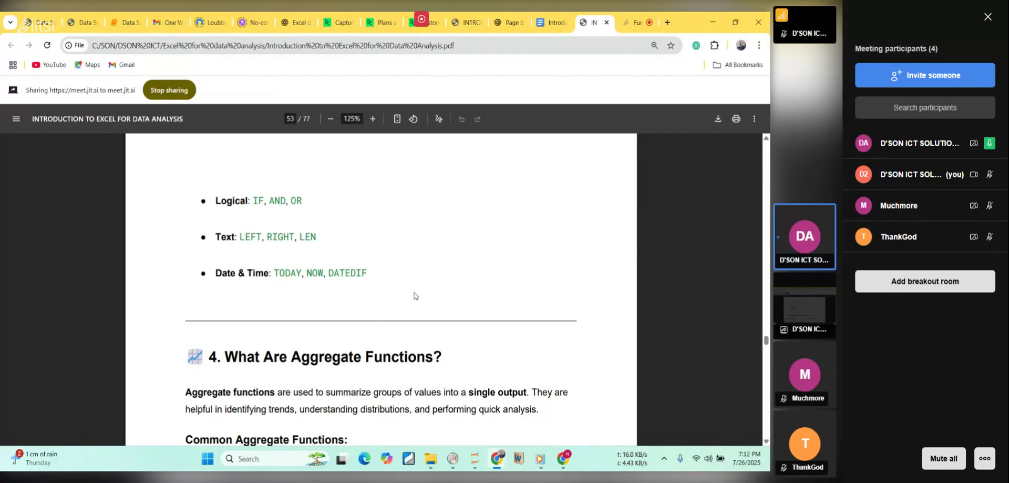
scroll(414, 295, "down", 3)
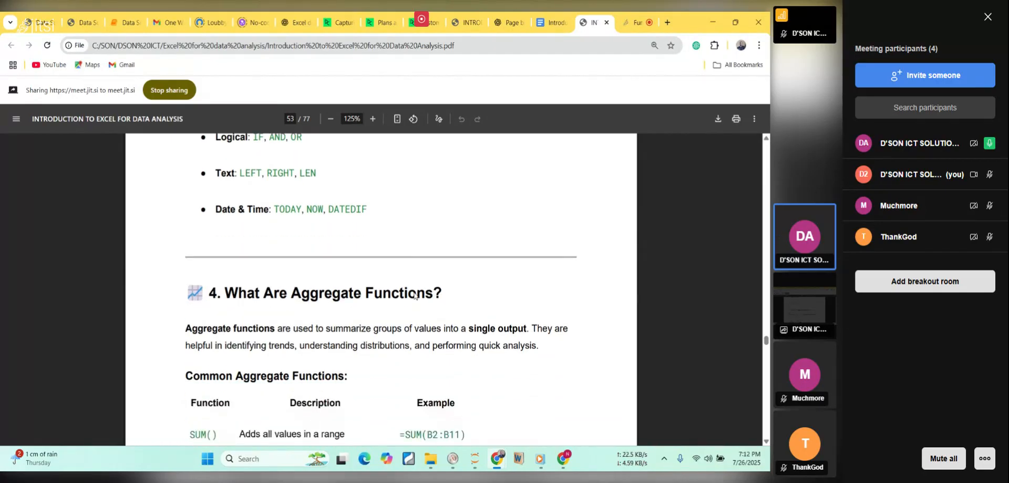
scroll(415, 296, "down", 1)
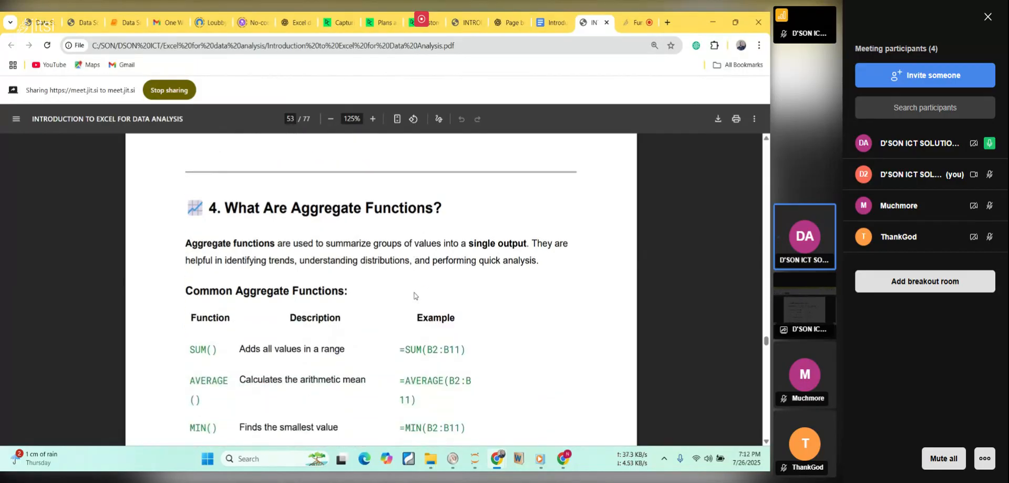
scroll(415, 296, "down", 1)
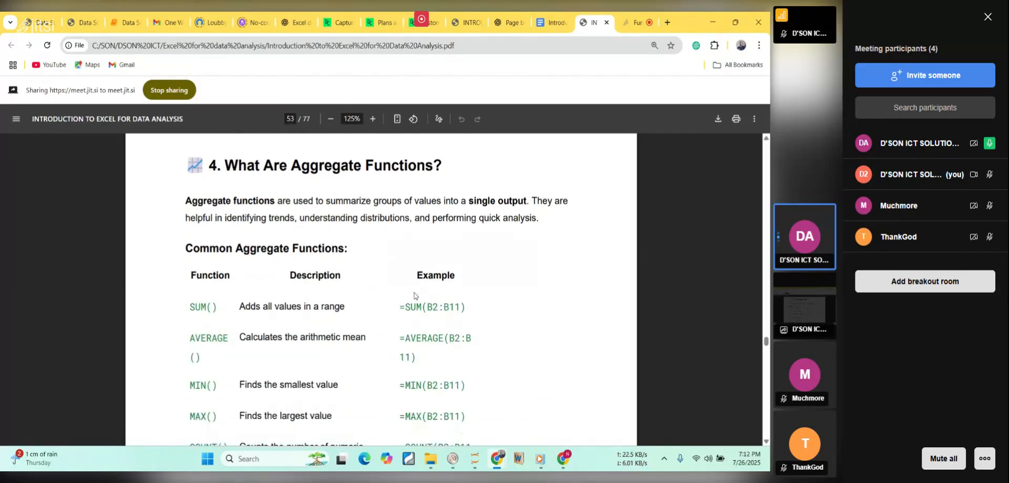
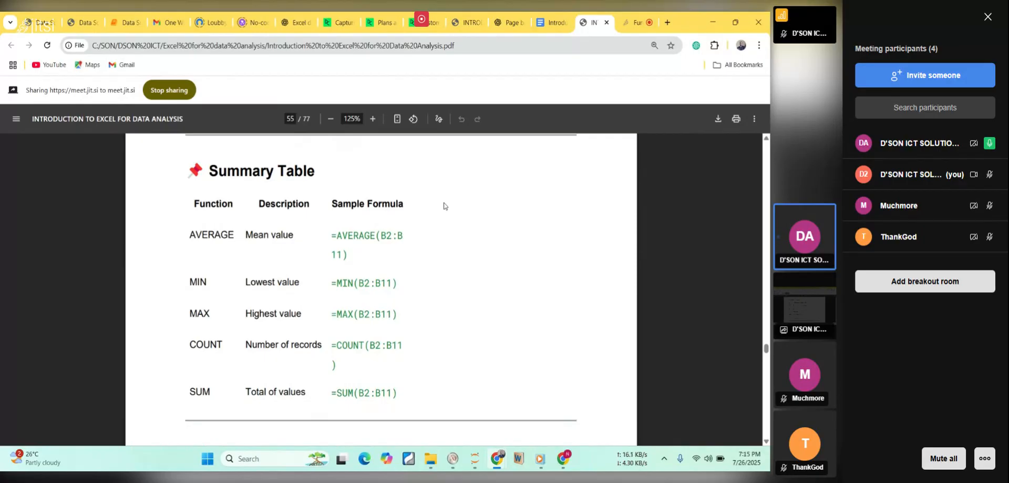
Read the PDF from the aggregate function summary table through the objectives of the lesson on summarizing sales.
scroll(445, 205, "down", 1)
scroll(444, 206, "down", 1)
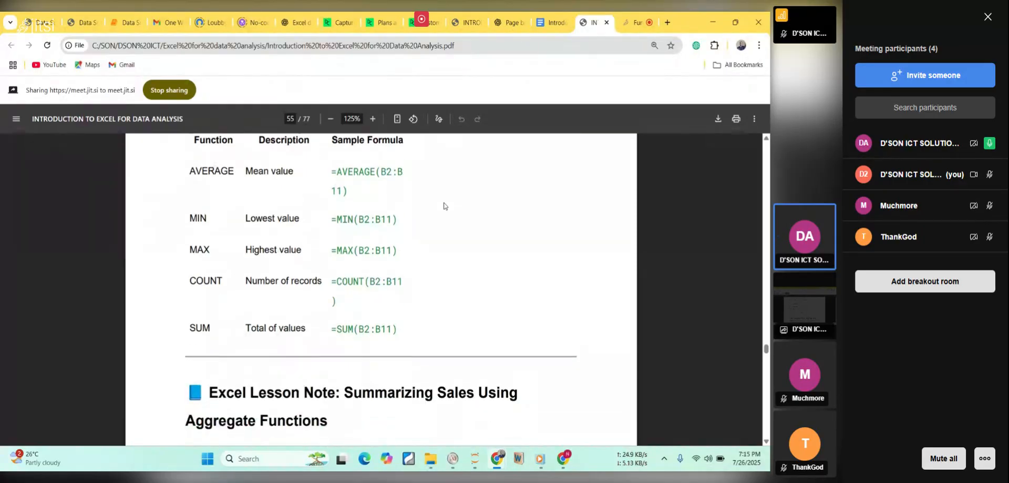
scroll(445, 206, "down", 3)
scroll(444, 206, "down", 2)
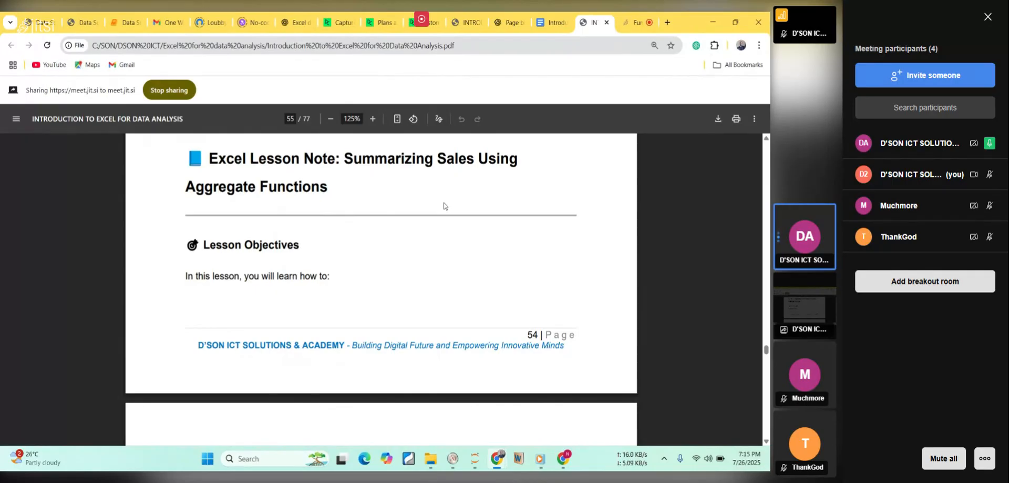
scroll(443, 205, "down", 1)
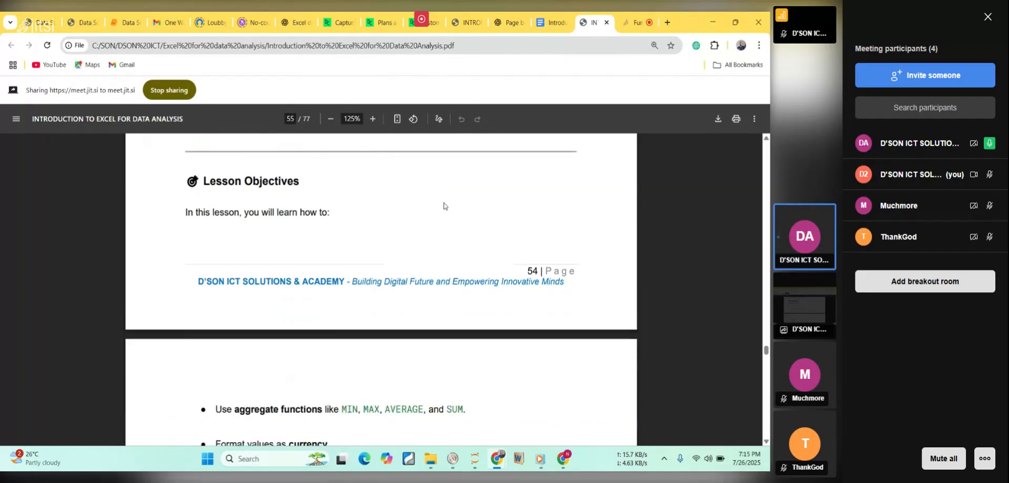
scroll(444, 205, "down", 3)
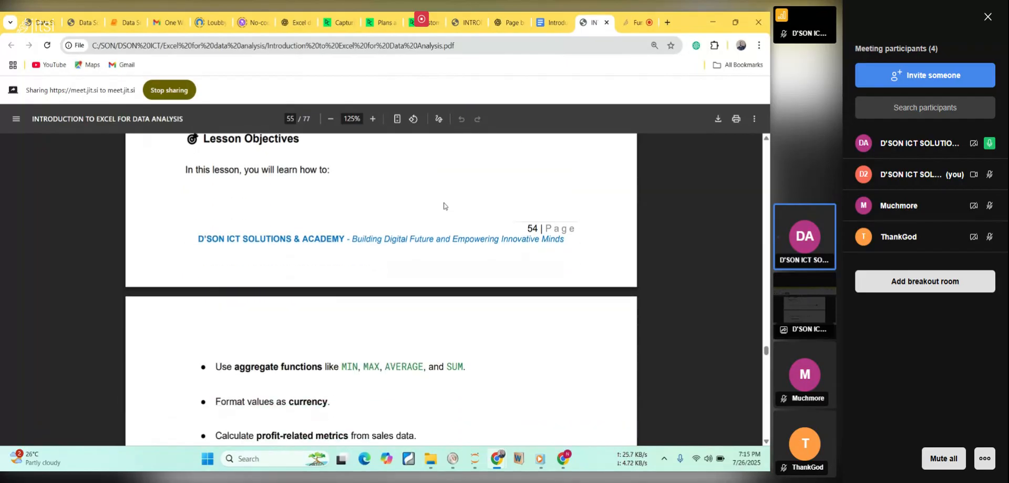
scroll(444, 206, "down", 1)
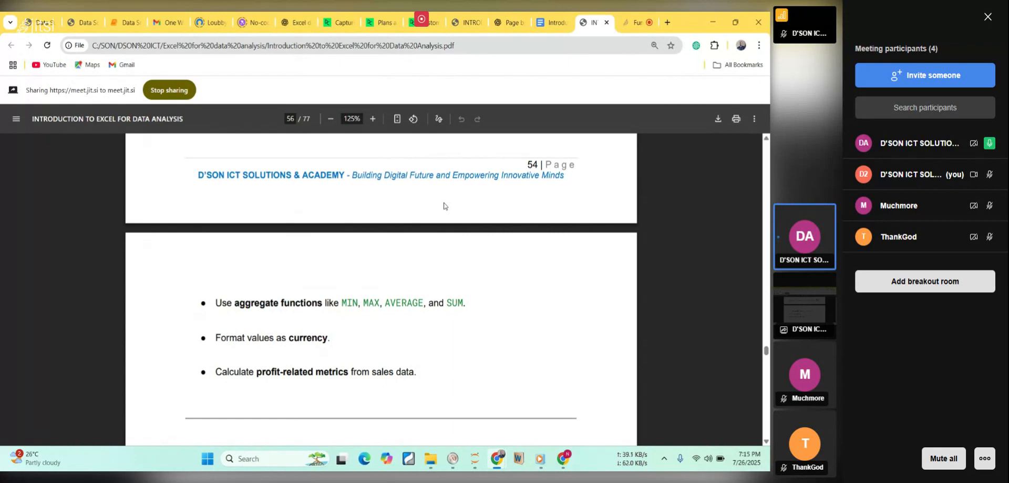
scroll(444, 205, "down", 4)
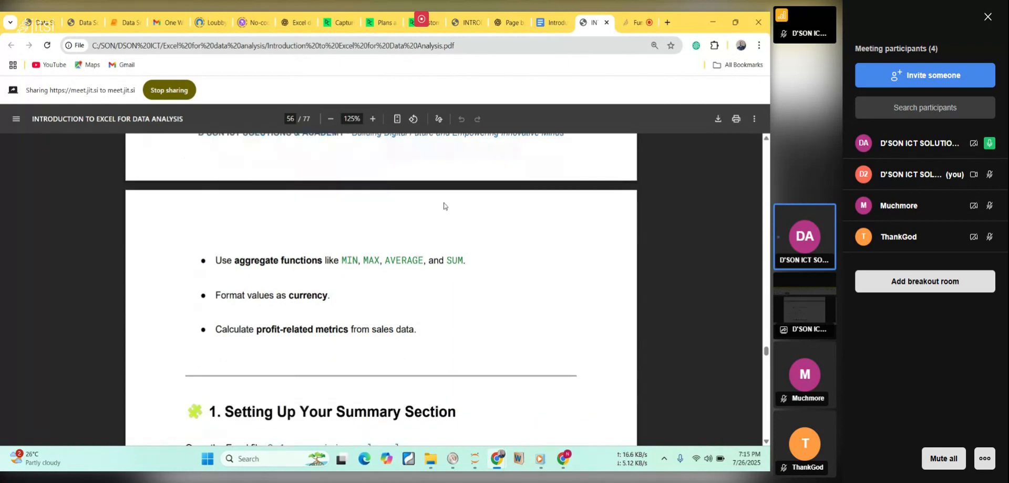
scroll(444, 205, "down", 1)
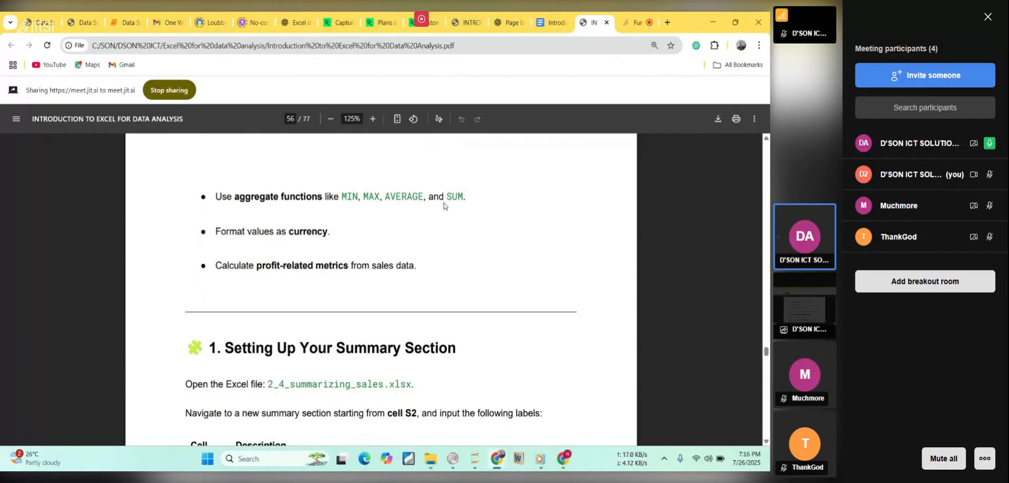
scroll(443, 205, "down", 4)
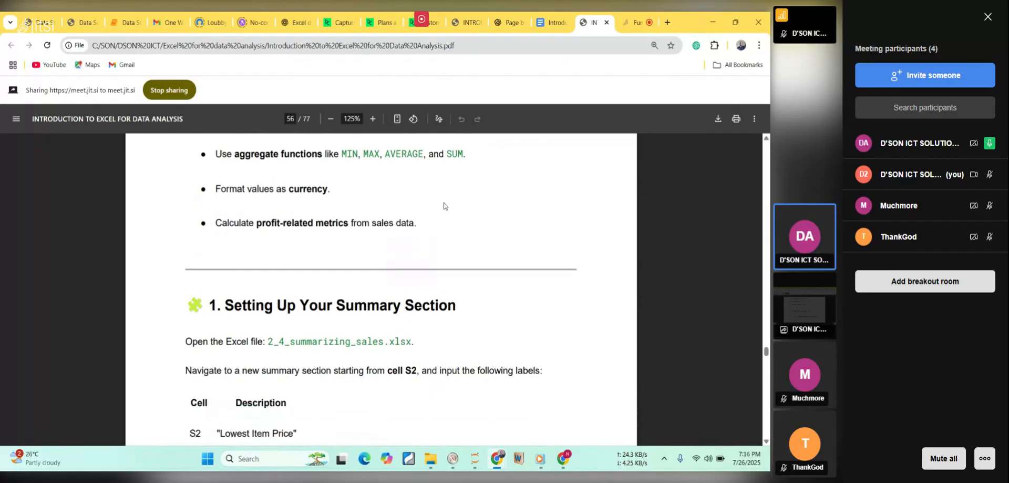
scroll(444, 205, "down", 1)
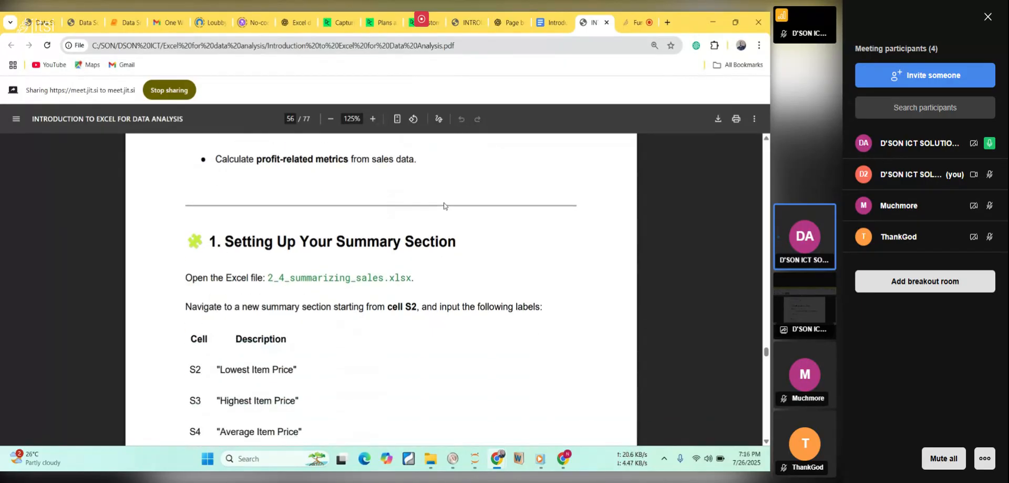
Reread the lesson objectives and continue through the instructions for setting up the summary section.
scroll(443, 206, "up", 10)
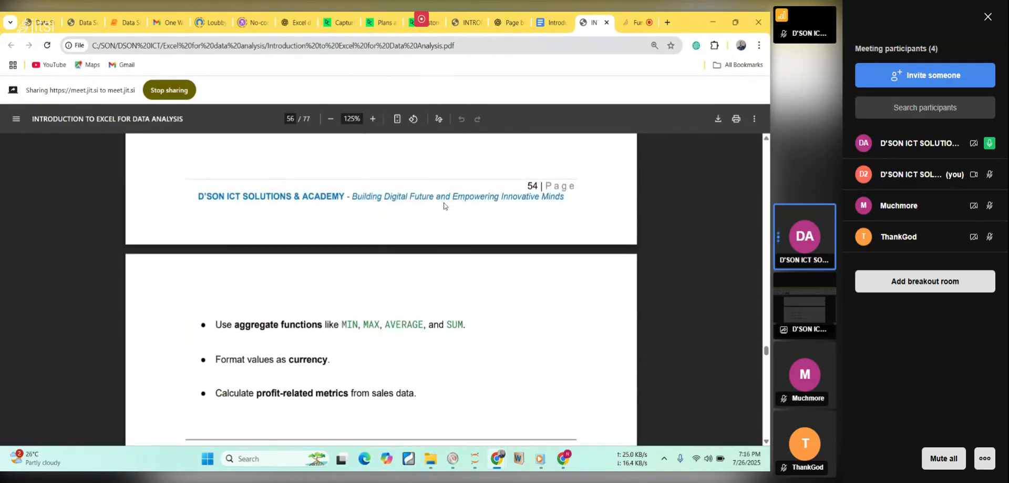
scroll(444, 206, "up", 7)
scroll(443, 206, "down", 10)
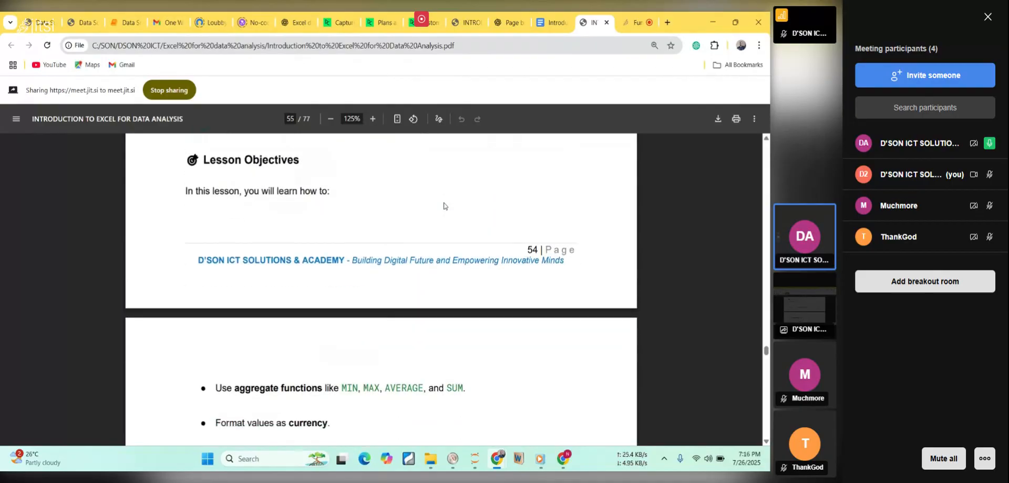
scroll(444, 206, "down", 1)
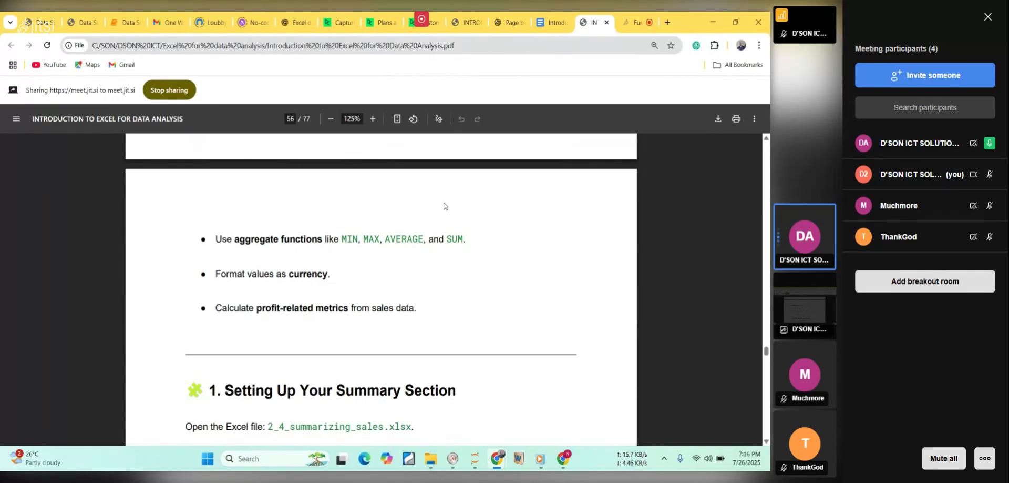
scroll(444, 206, "down", 5)
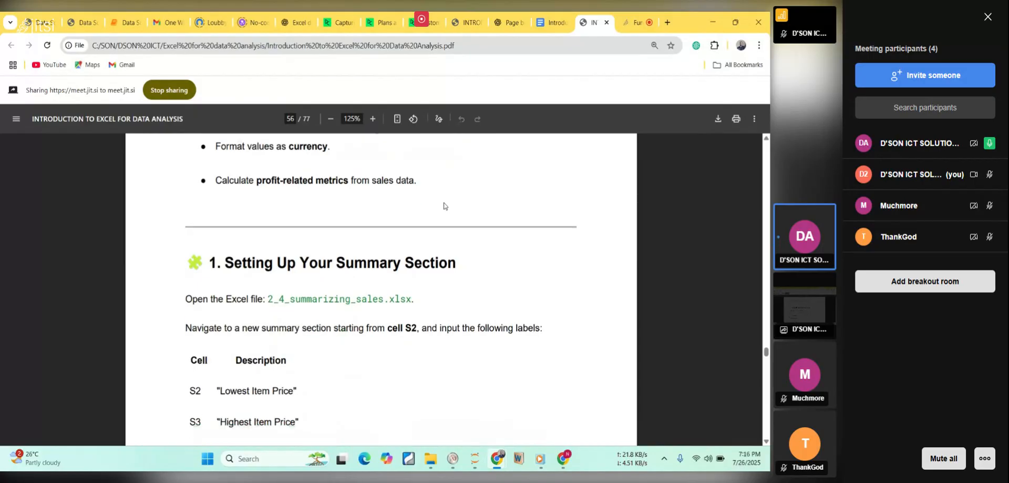
scroll(444, 206, "down", 2)
scroll(443, 205, "down", 3)
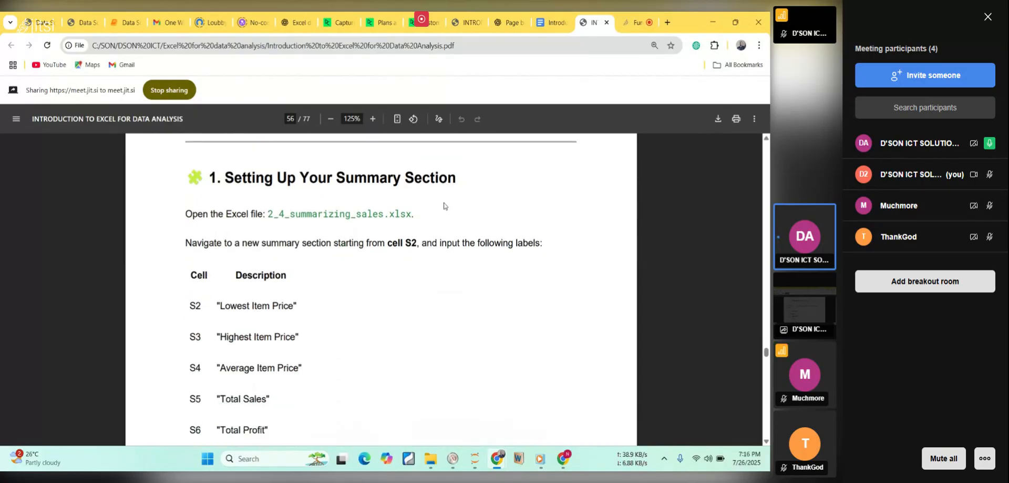
Open 2_4_summarizing_sales.xlsx from the Workbooks folder, then return to the course PDF.
left_click(435, 457)
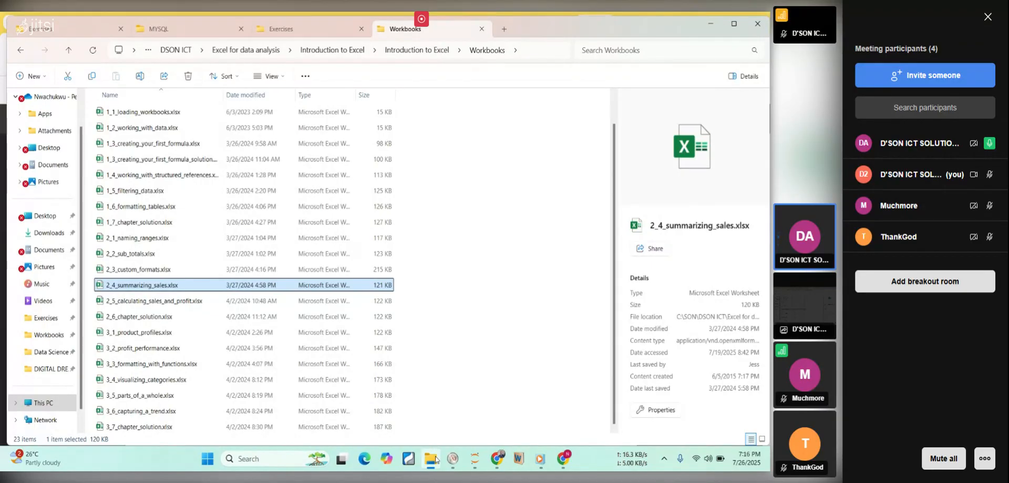
double_click(129, 288)
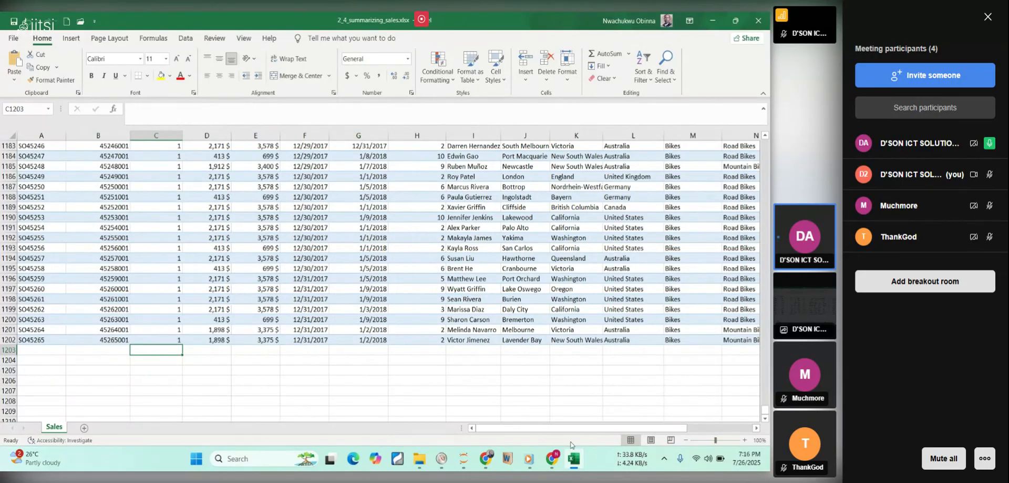
left_click(574, 458)
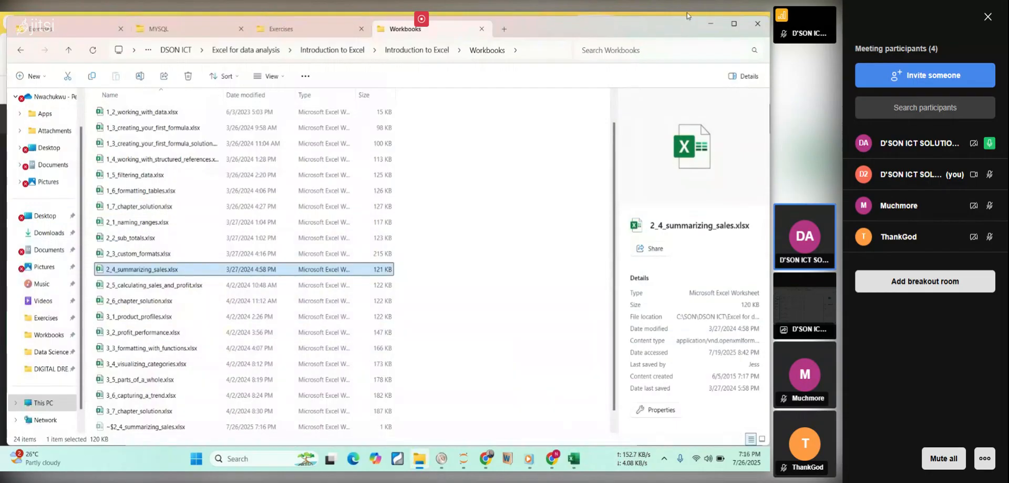
left_click(711, 24)
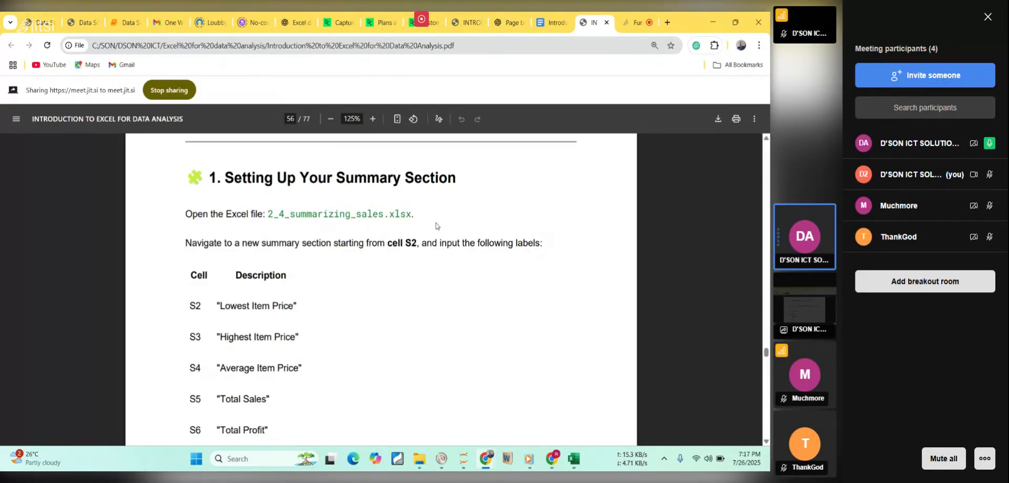
Examine the PDF's table of summary labels for cells S2 to S7.
scroll(436, 226, "down", 1)
scroll(435, 226, "down", 1)
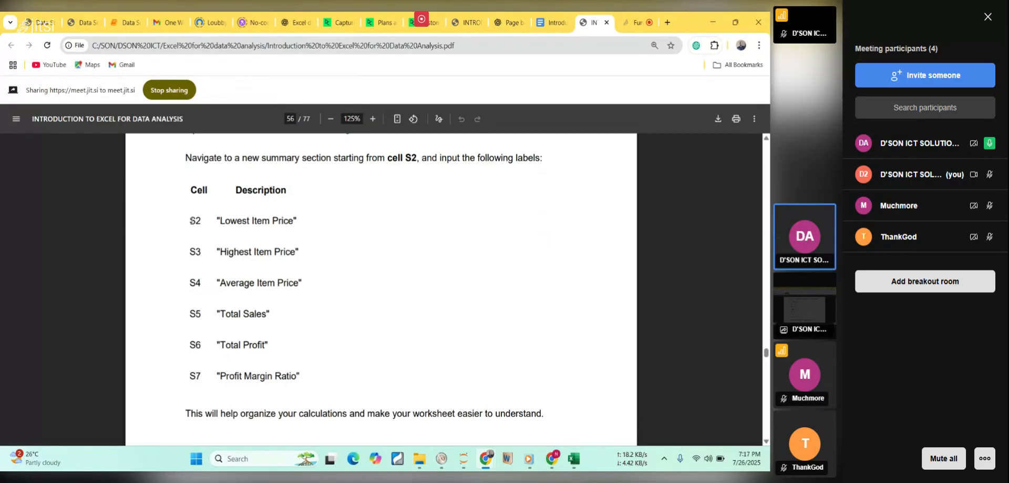
left_click_drag(190, 220, 276, 284)
left_click_drag(299, 342, 309, 376)
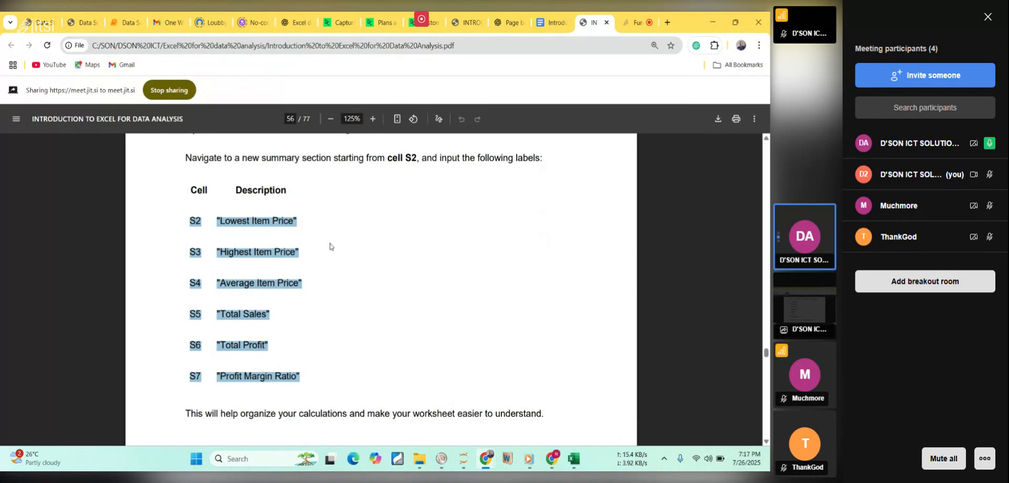
left_click(328, 265)
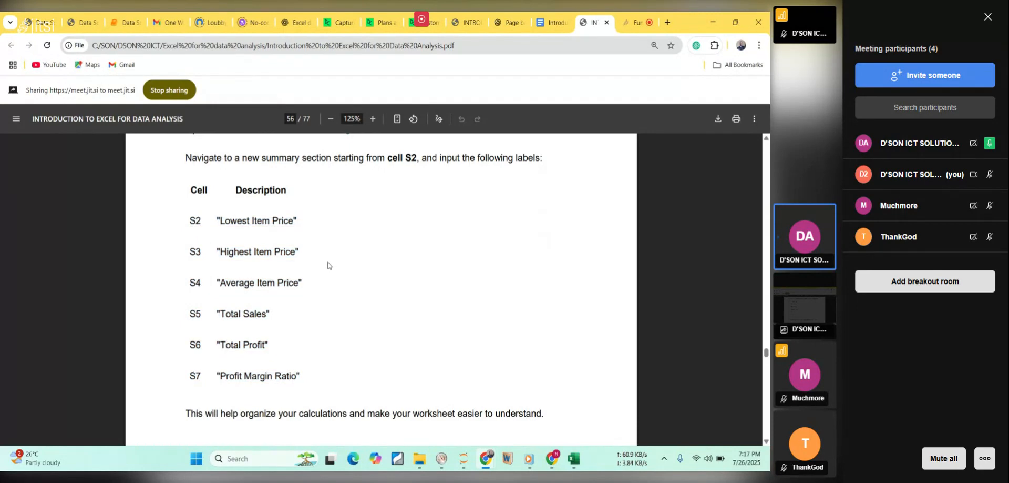
Copy the S2 to S7 rows of the label table, from "Lowest Item Price" to "Profit Margin Ratio", and dismiss the Internet Download Manager notice.
left_click_drag(201, 220, 189, 220)
left_click(198, 253)
left_click_drag(217, 220, 308, 391)
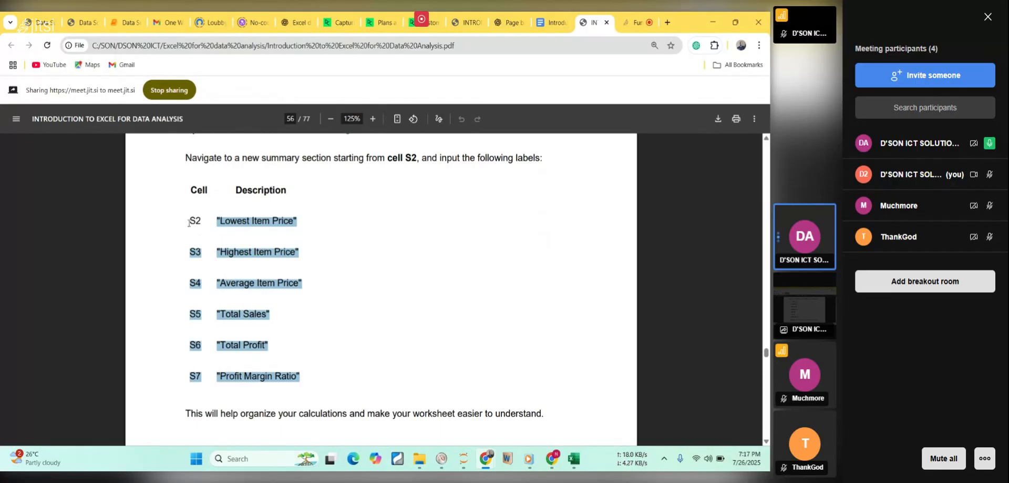
left_click(329, 362)
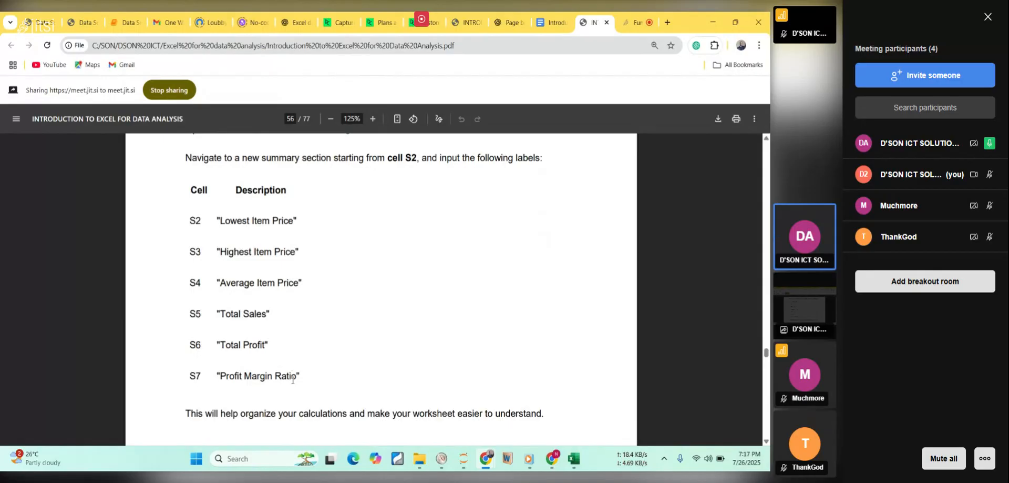
left_click_drag(300, 374, 194, 215)
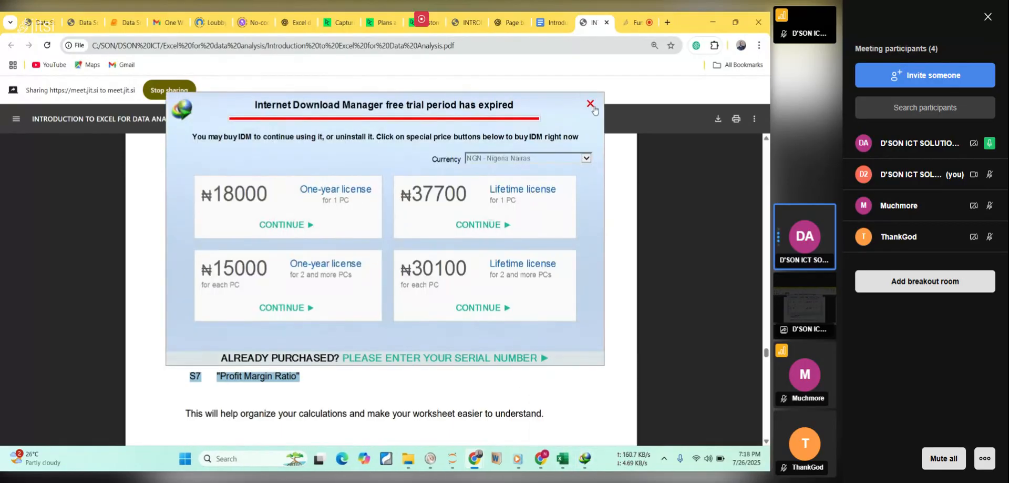
left_click(591, 104)
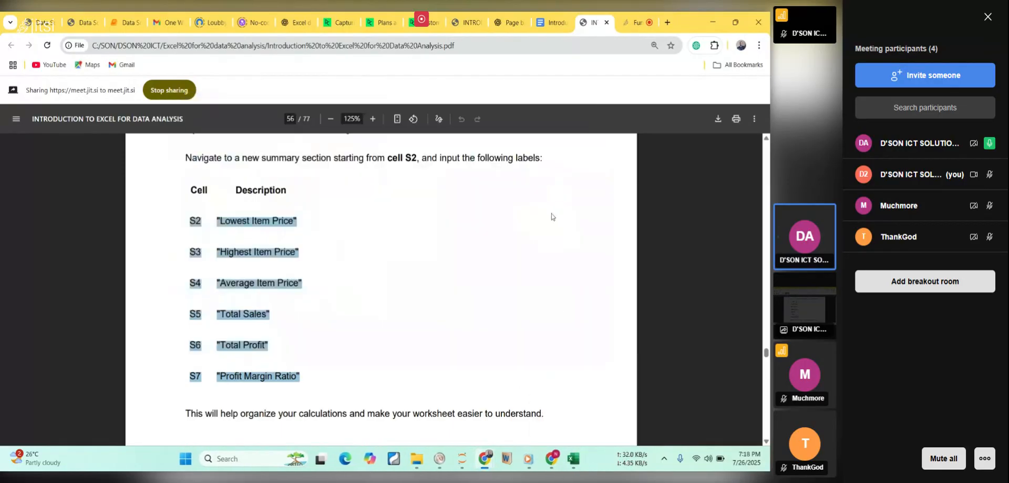
Switch to the 2_4_summarizing_sales.xlsx workbook in Excel and go to the empty cell S1183 beside the sales table.
left_click(573, 465)
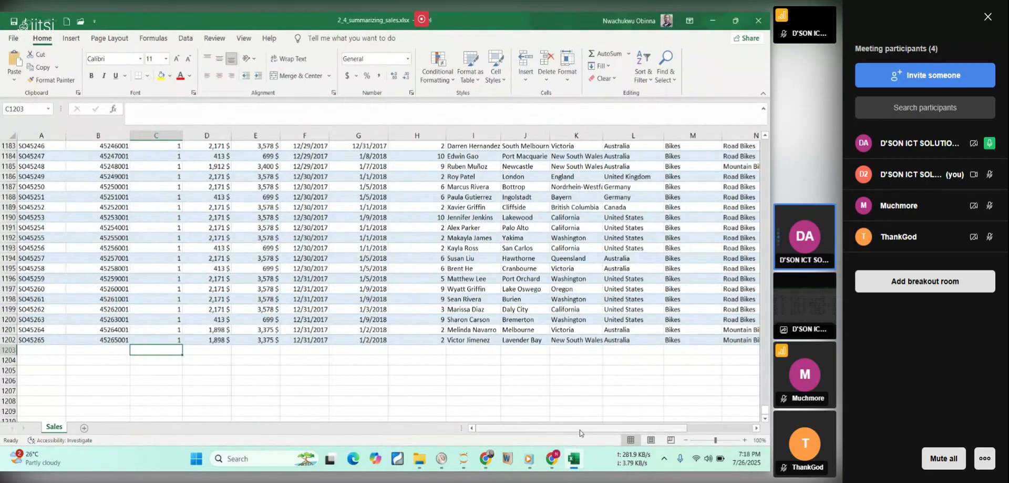
left_click_drag(580, 428, 642, 428)
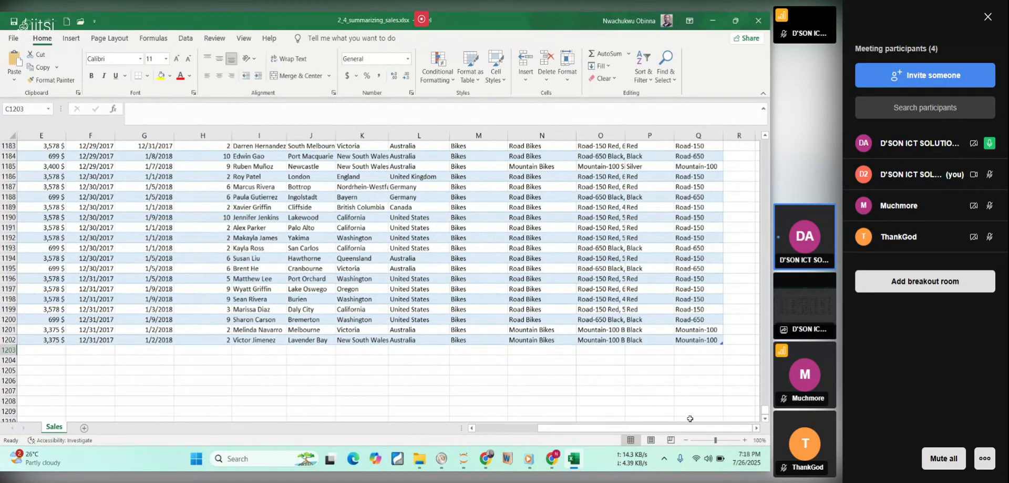
left_click_drag(700, 430, 708, 431)
left_click_drag(640, 428, 683, 426)
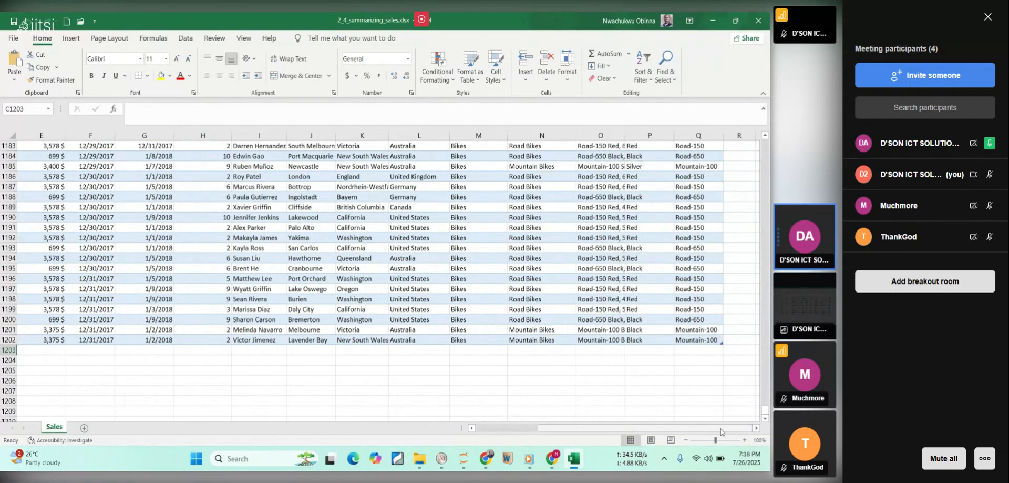
left_click(740, 146)
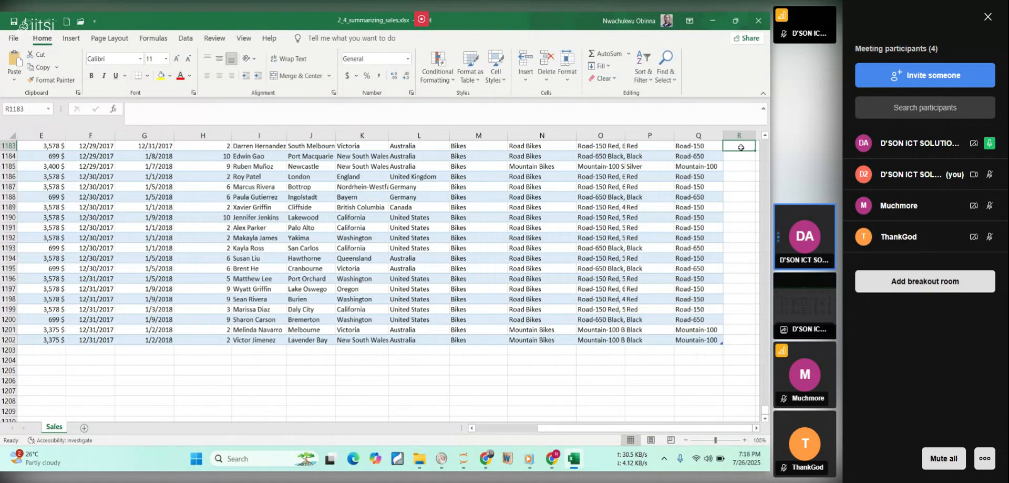
key("Right")
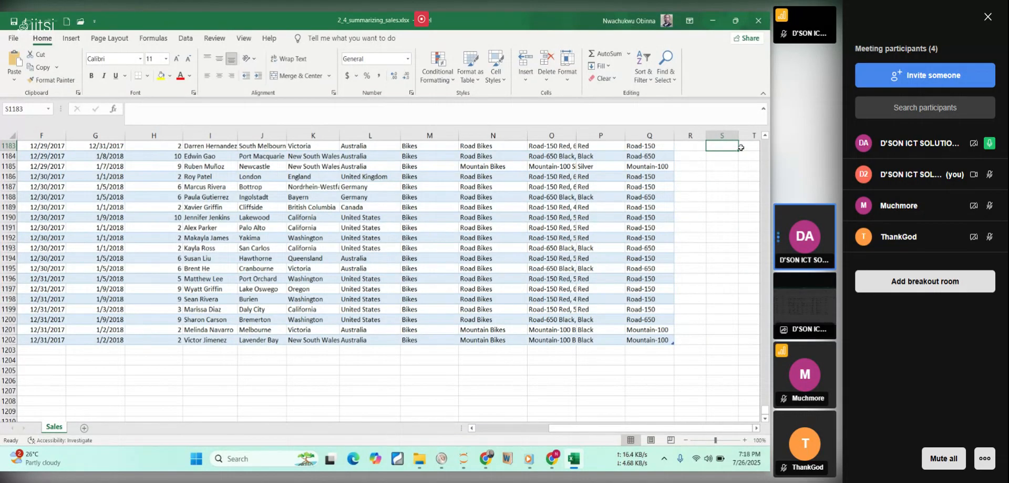
Paste the copied label list into cell S1183 and select cell S1185.
left_click(698, 146)
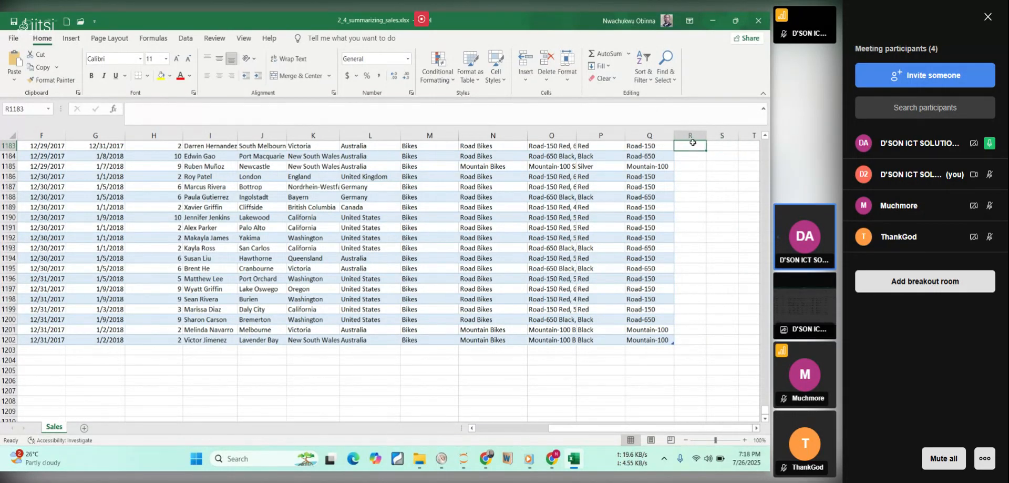
left_click(719, 148)
key("Right")
key("Right")
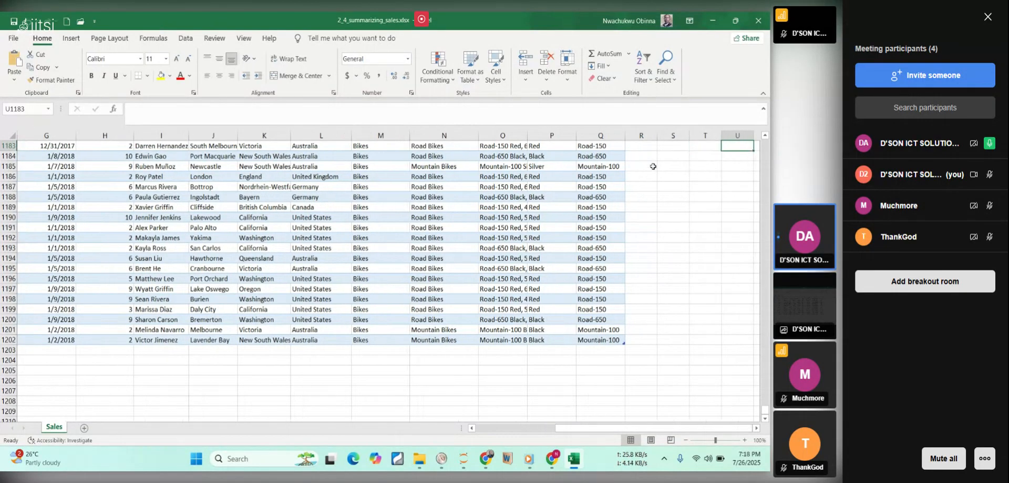
left_click(671, 147)
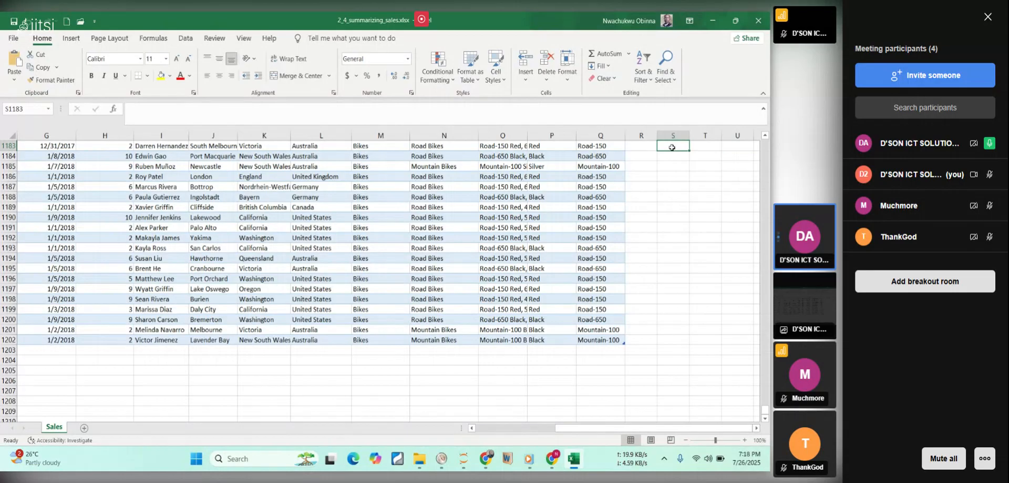
type("S2 \"Lowest Item Price\" S3 \"Highest Item Price\" S4 \"Average Item Price\" S5 \"Total Sales\" S6 \"Total Profit\" S7 \"Profit Margin Ratio\"")
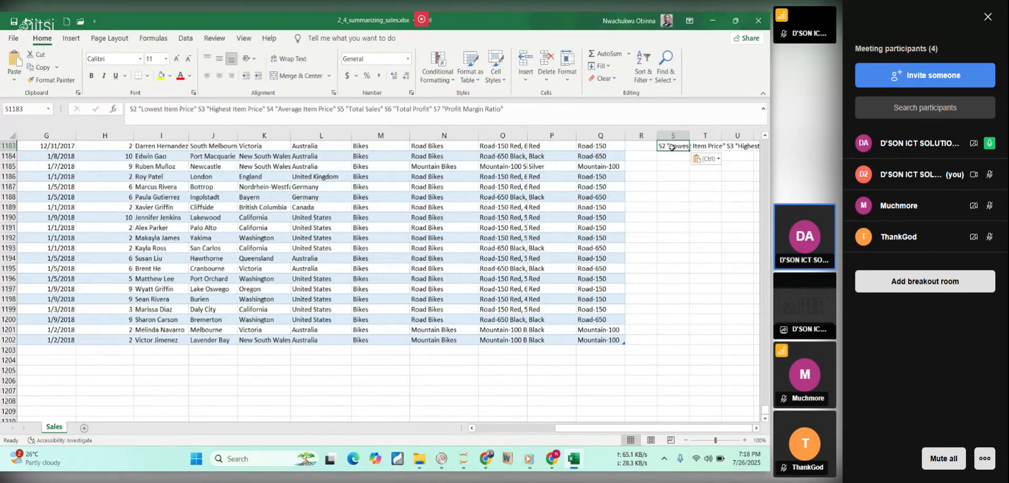
left_click(680, 167)
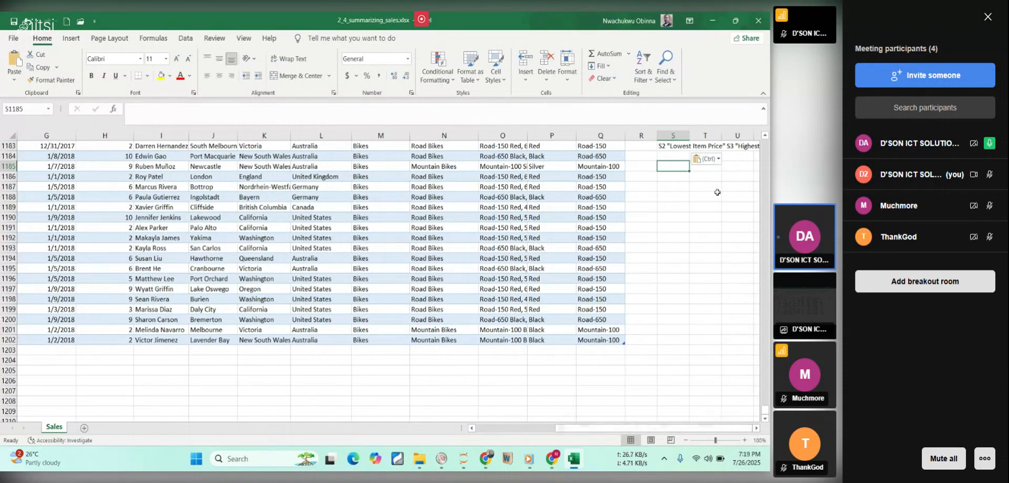
Undo the label list pasted into cell S1183 and copy the text "Lowest Item Price" from the PDF's label table in Chrome.
left_click(674, 159)
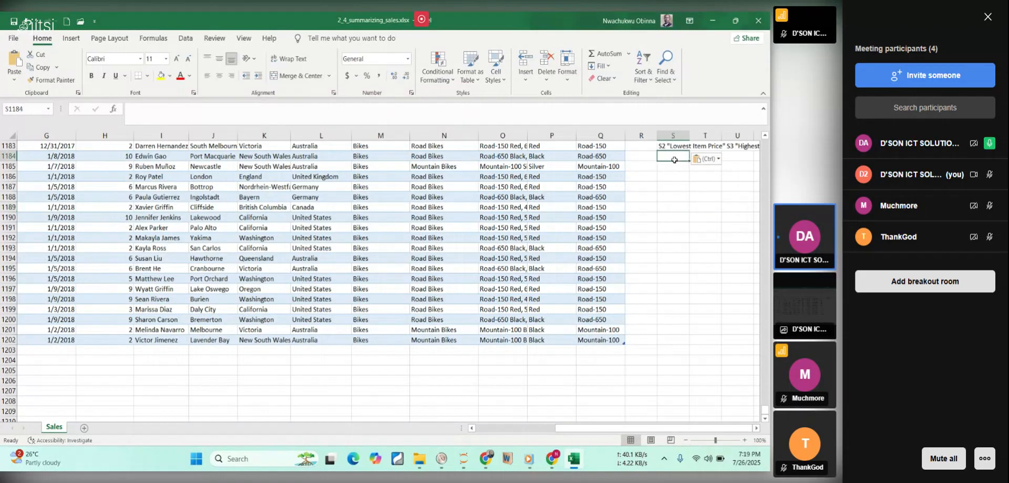
key("ctrl+z")
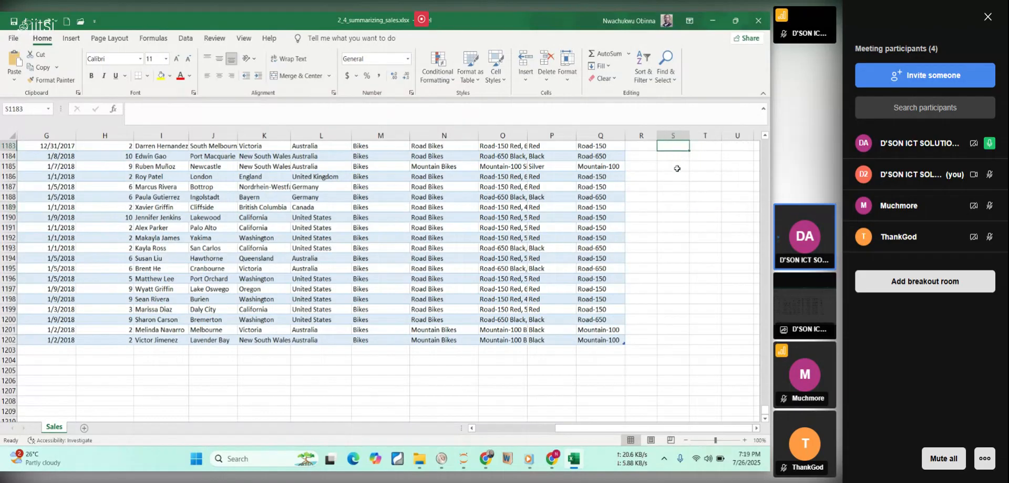
left_click(573, 458)
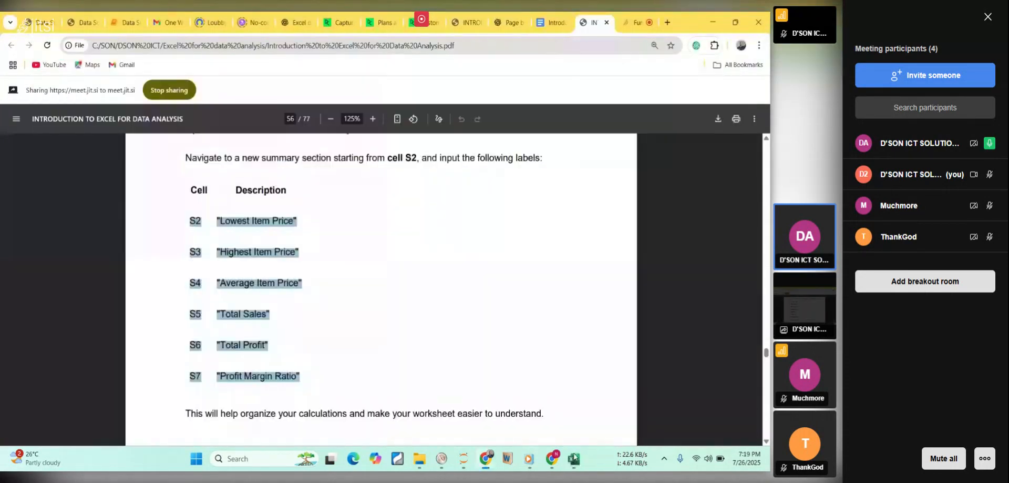
left_click(213, 218)
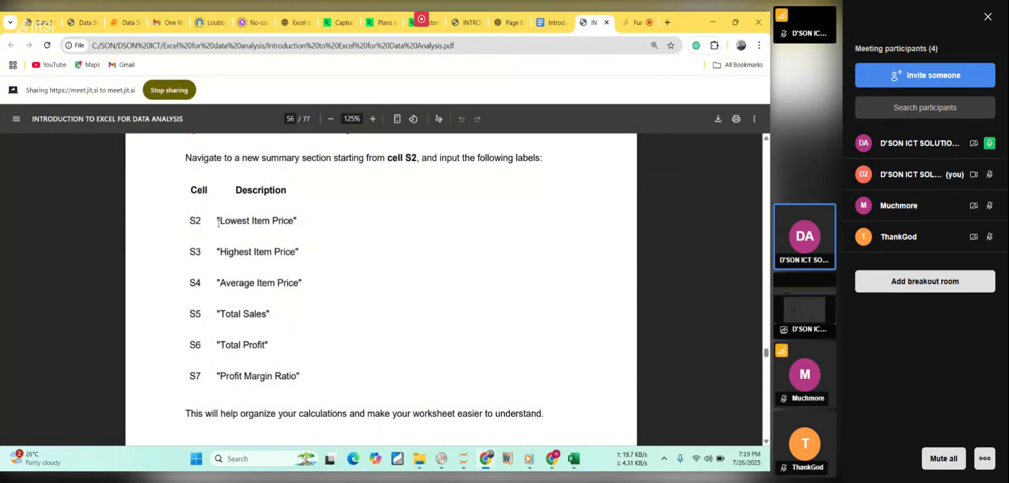
left_click_drag(218, 220, 293, 227)
key("ctrl+c")
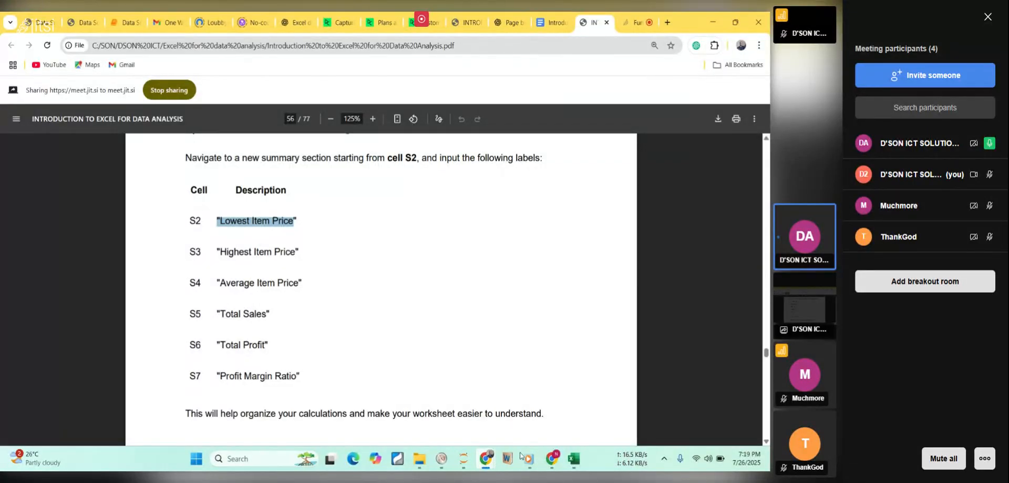
Paste the copied label into cell R1183 of the Excel workbook and remove its leading quotation mark so it reads Lowest Item Price.
left_click(571, 462)
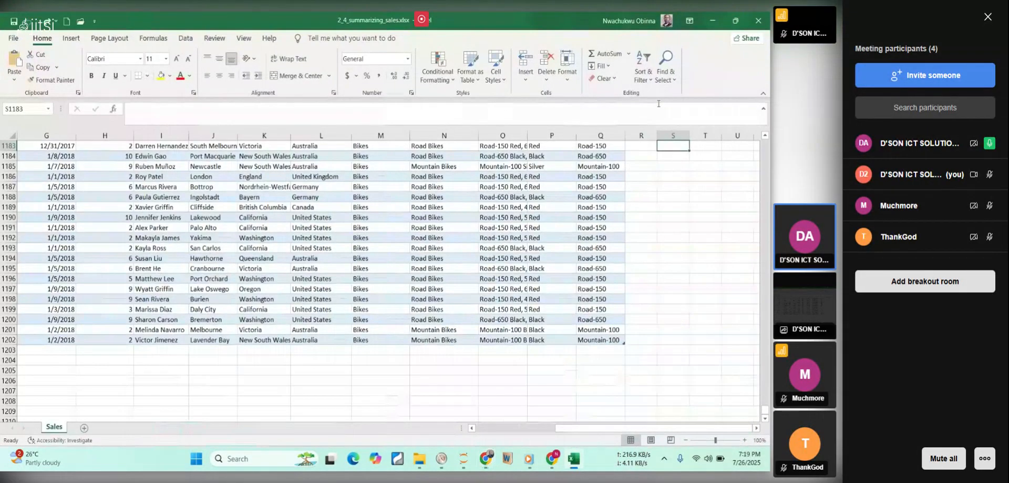
left_click(643, 146)
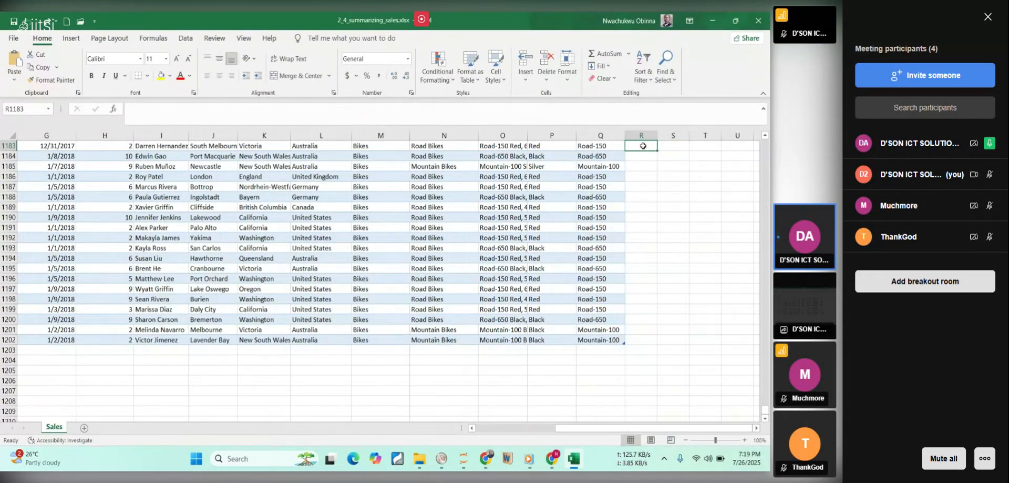
key("ctrl+v")
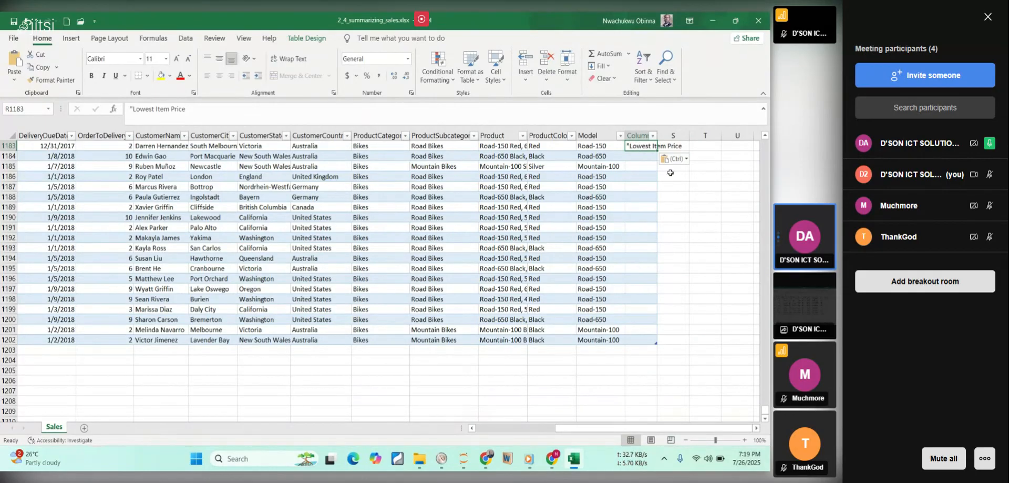
left_click(687, 206)
left_click(642, 147)
double_click(643, 147)
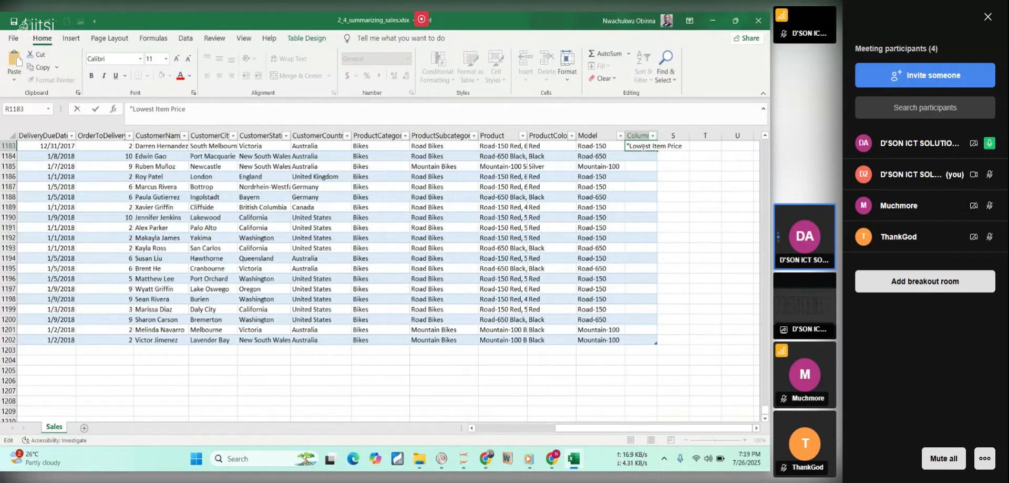
key("Home")
key("Delete")
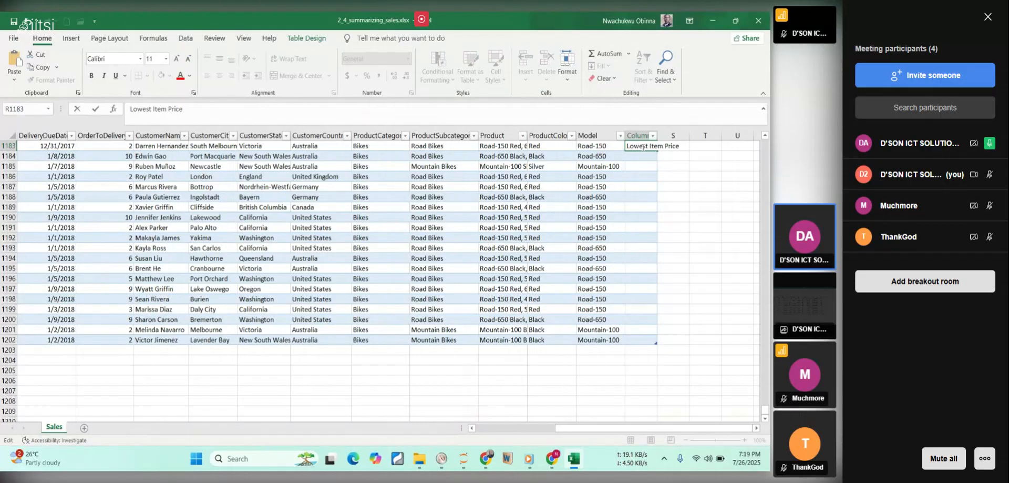
key("Return")
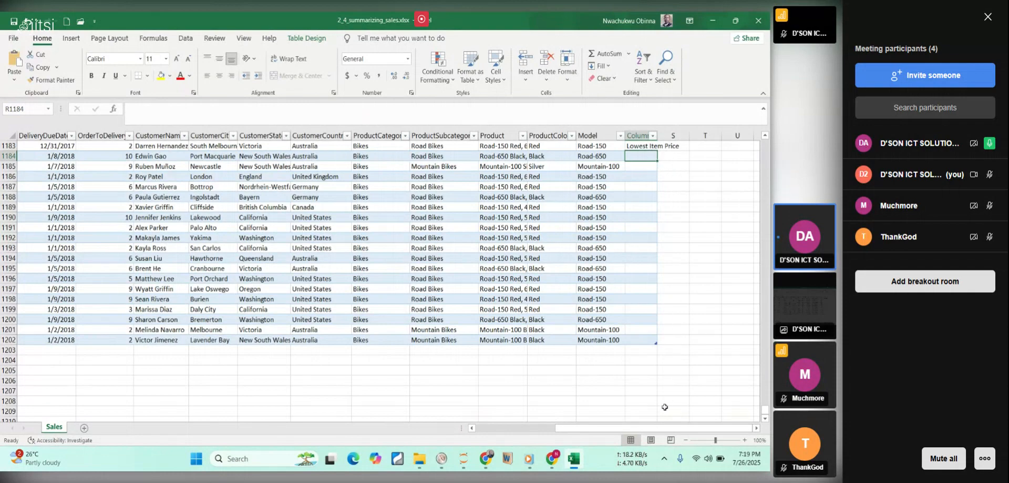
Copy "Highest Item Price" without its quotation marks from the PDF in Chrome and paste it into cell R1184 in Excel.
left_click(575, 458)
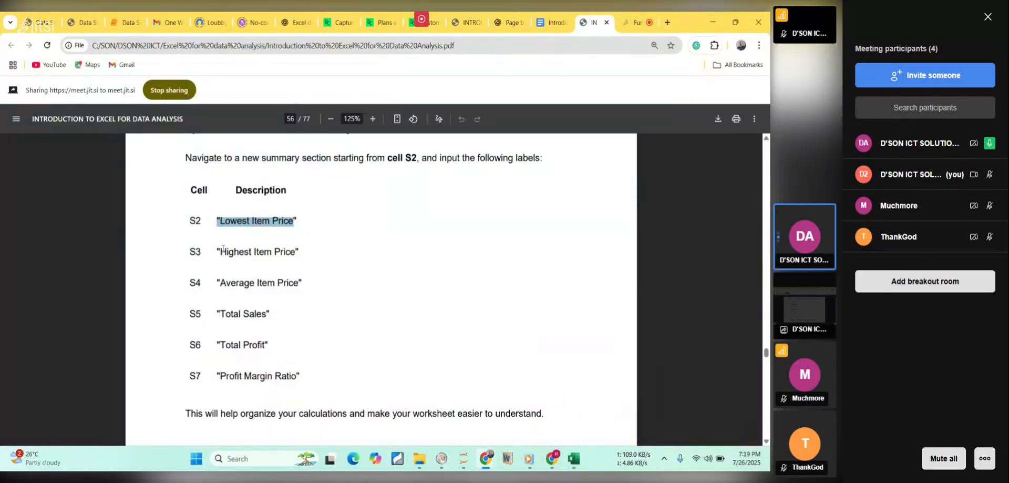
mouse_move(220, 254)
left_mouse_down()
mouse_move(267, 264)
mouse_move(257, 254)
mouse_move(296, 256)
mouse_move(225, 247)
left_mouse_up()
key("ctrl+c")
left_click(255, 276)
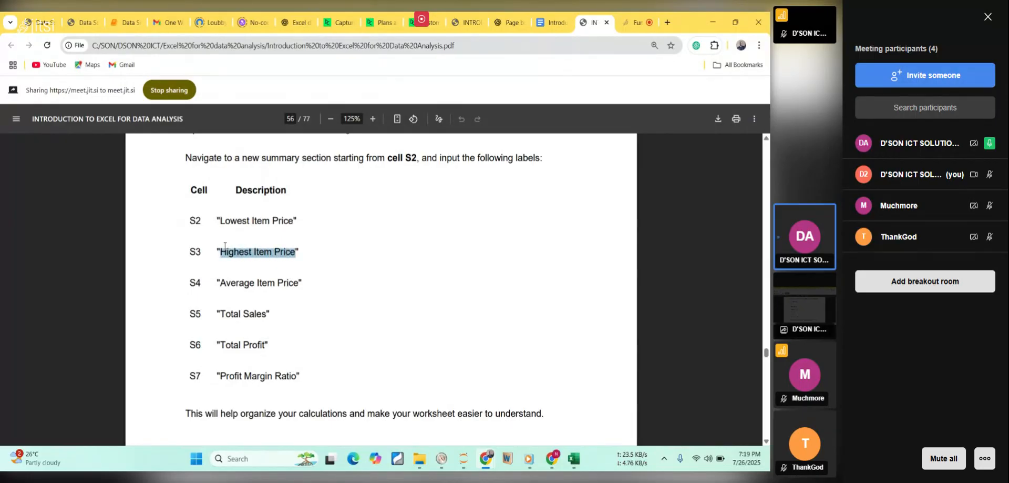
left_click(574, 459)
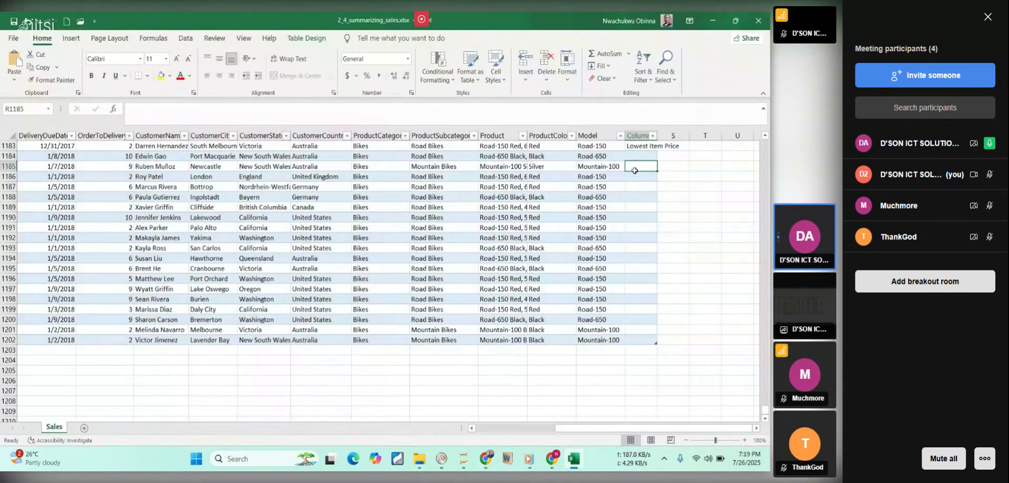
key("ctrl+v")
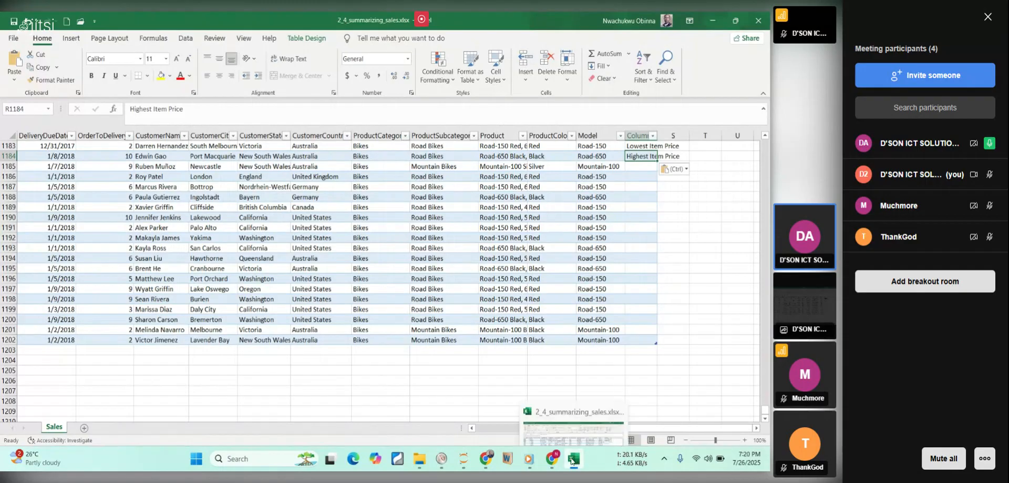
Copy "Average Item Price" without its quotation marks from the PDF in Chrome and paste it into cell R1185 in Excel.
left_click(573, 459)
mouse_move(219, 284)
left_mouse_down()
mouse_move(285, 283)
mouse_move(226, 278)
left_mouse_up()
key("ctrl+c")
left_click(297, 283)
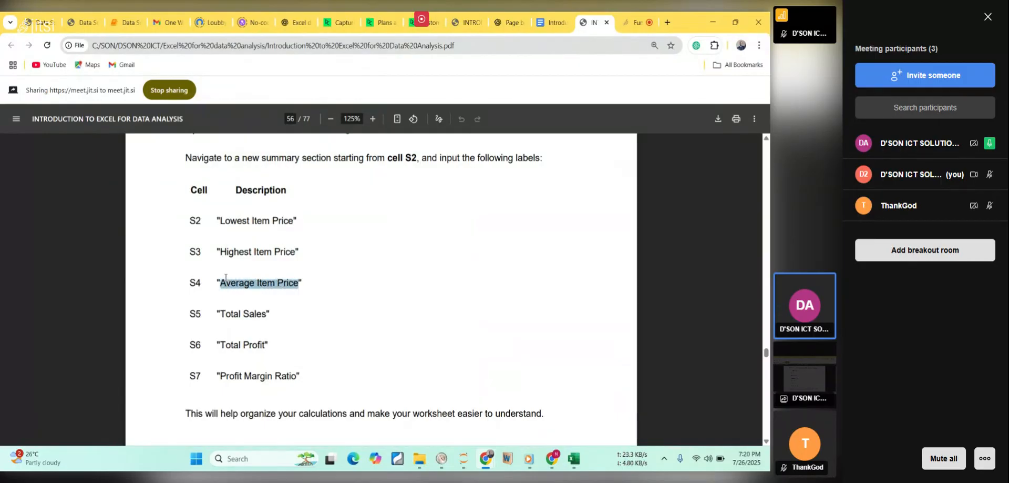
left_click(574, 459)
left_click(635, 166)
key("ctrl+v")
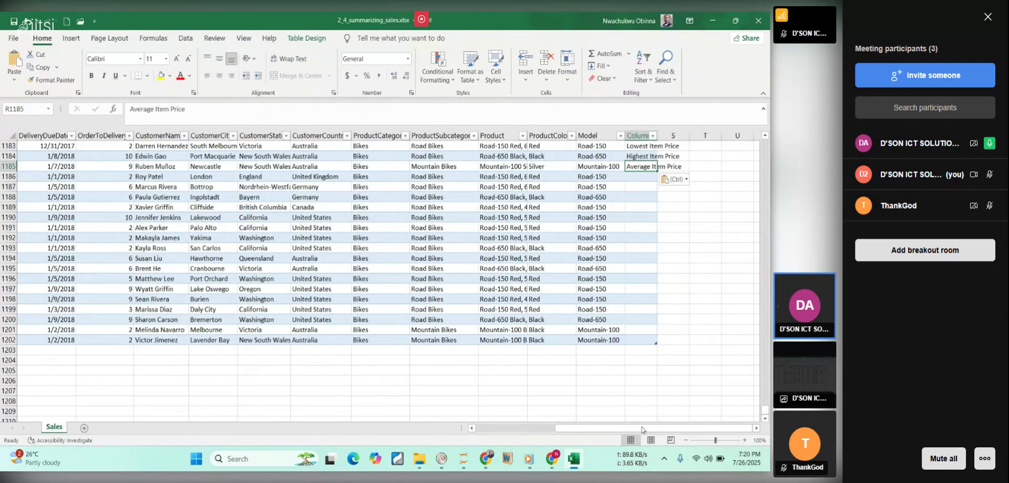
Copy "Total Sales" without its quotation marks from the PDF in Chrome and paste it into cell R1186 in Excel.
left_click(575, 458)
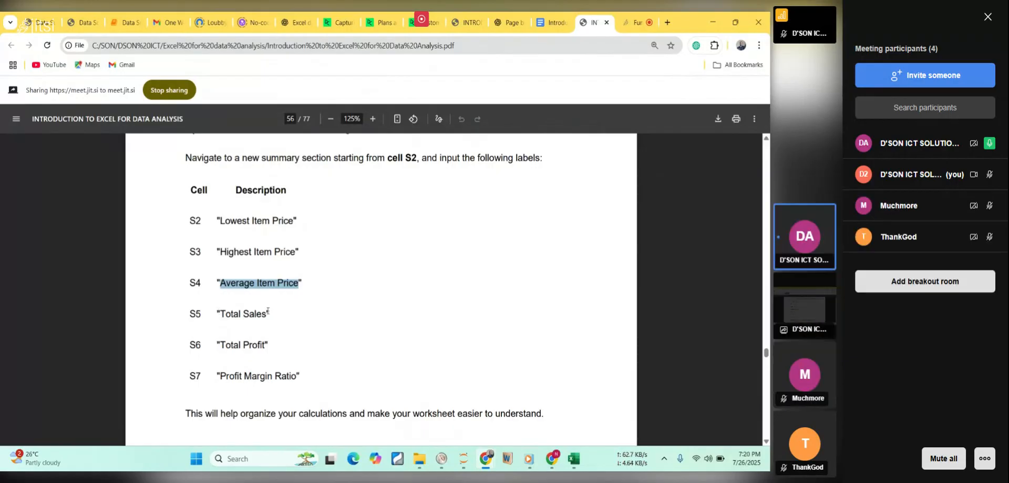
left_click_drag(268, 311, 226, 312)
key("ctrl+c")
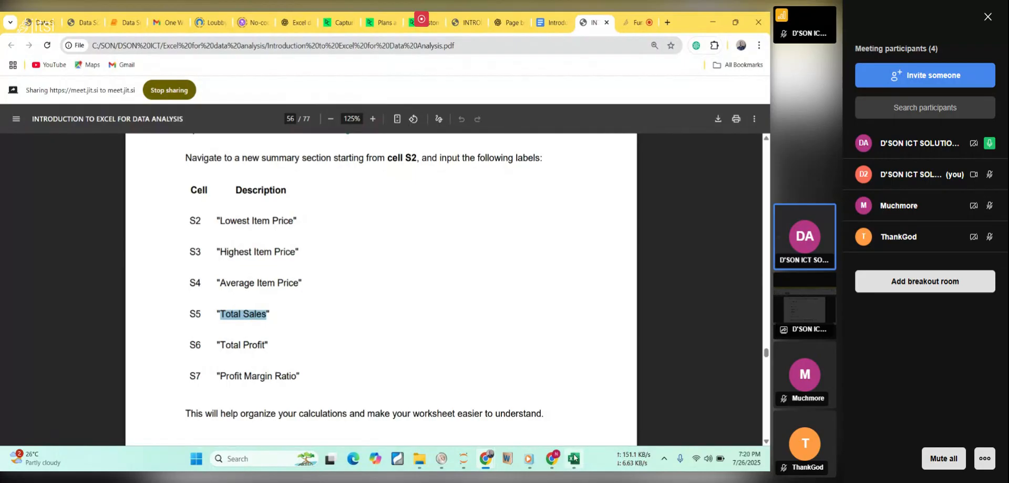
left_click(574, 459)
left_click(639, 178)
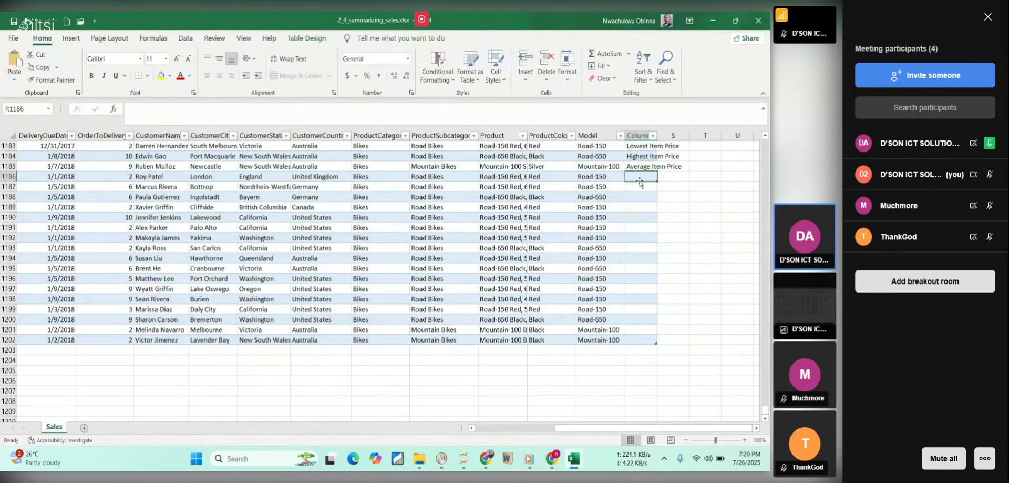
key("ctrl+v")
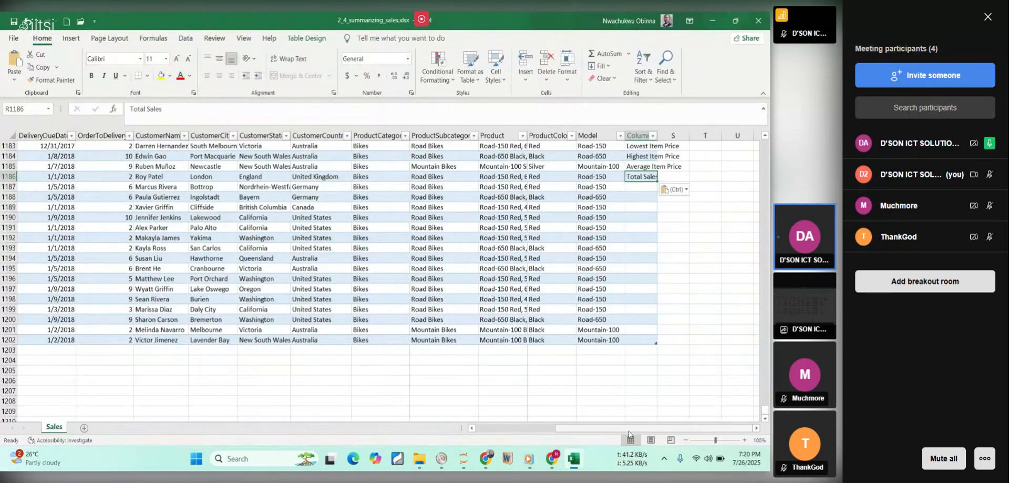
Copy "Total Profit" without its quotation marks from the PDF in Chrome and paste it into cell R1187 in Excel.
left_click(576, 461)
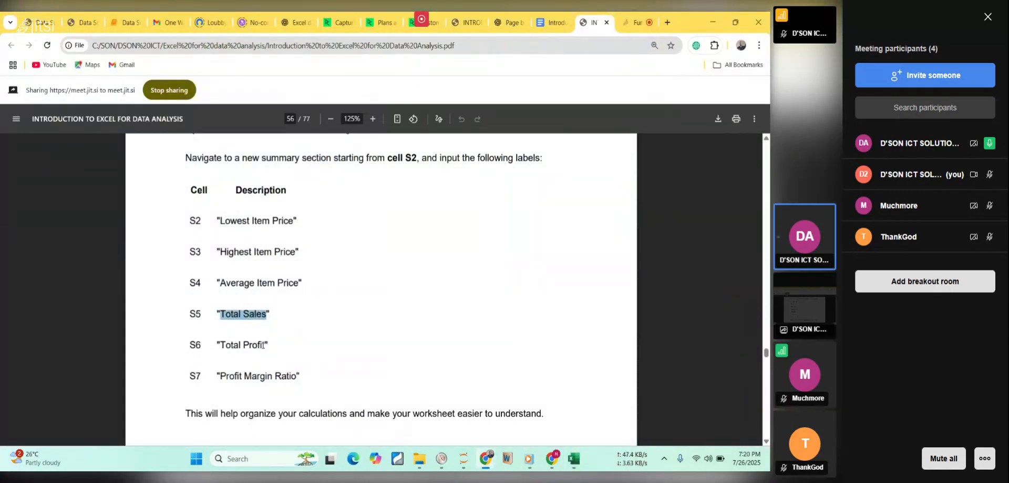
left_click_drag(265, 345, 227, 337)
key("ctrl+c")
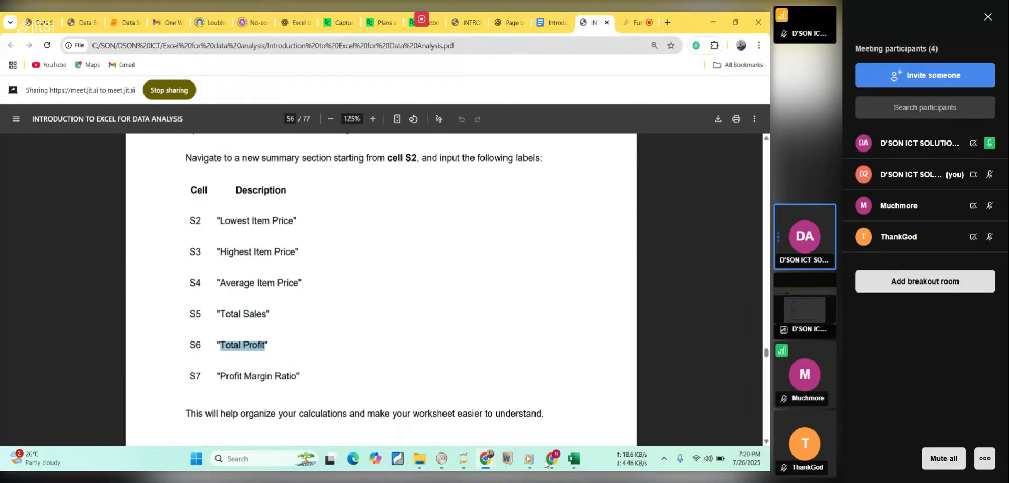
left_click(573, 461)
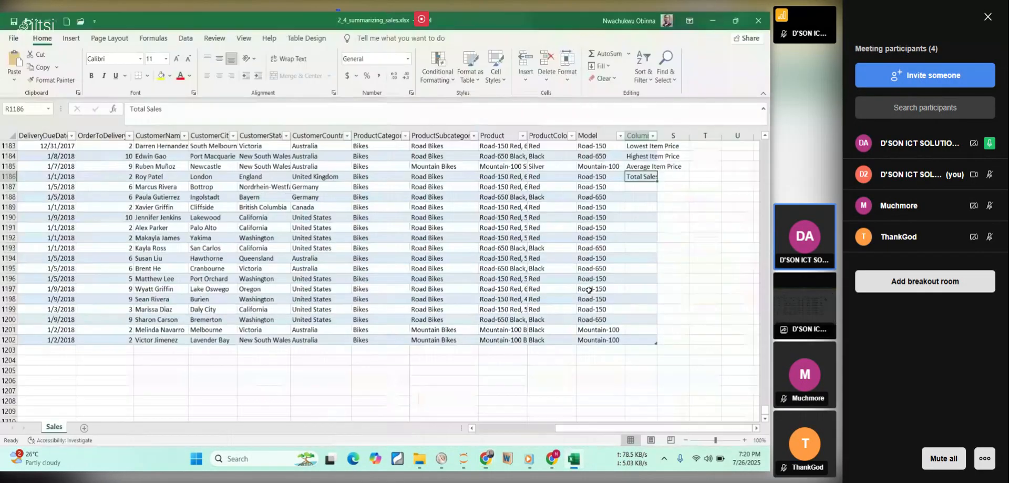
left_click(644, 187)
key("ctrl+v")
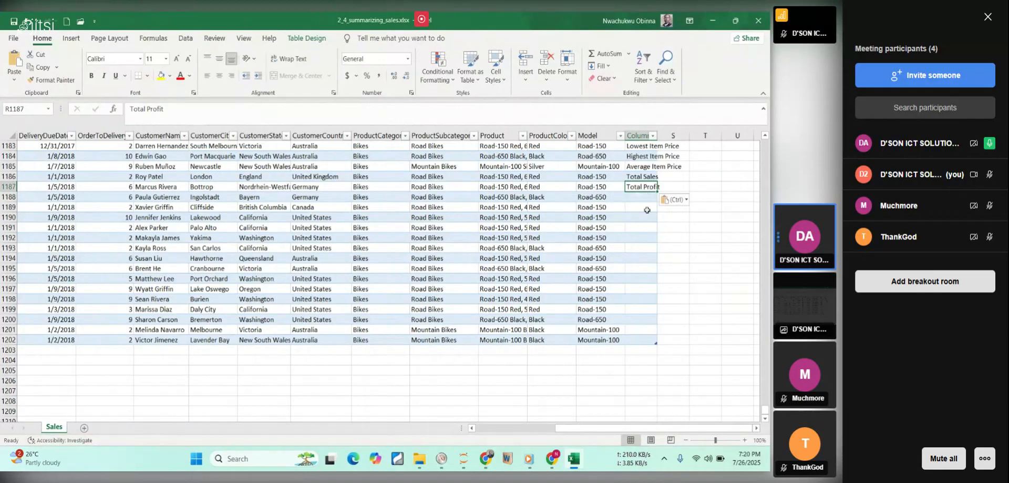
Copy "Profit Margin Ratio" without its quotation marks from the PDF in Chrome and paste it into cell R1188 in Excel.
left_click(575, 459)
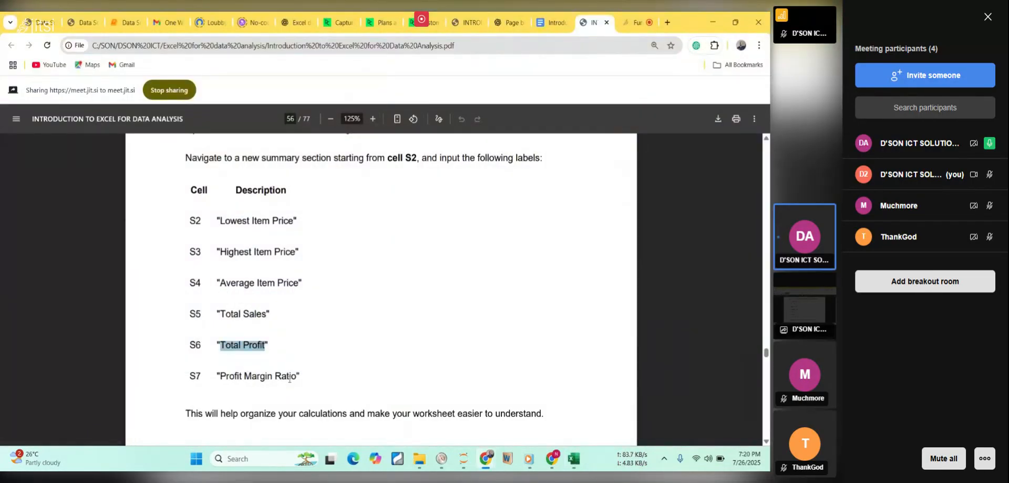
left_click_drag(295, 377, 222, 367)
key("ctrl+c")
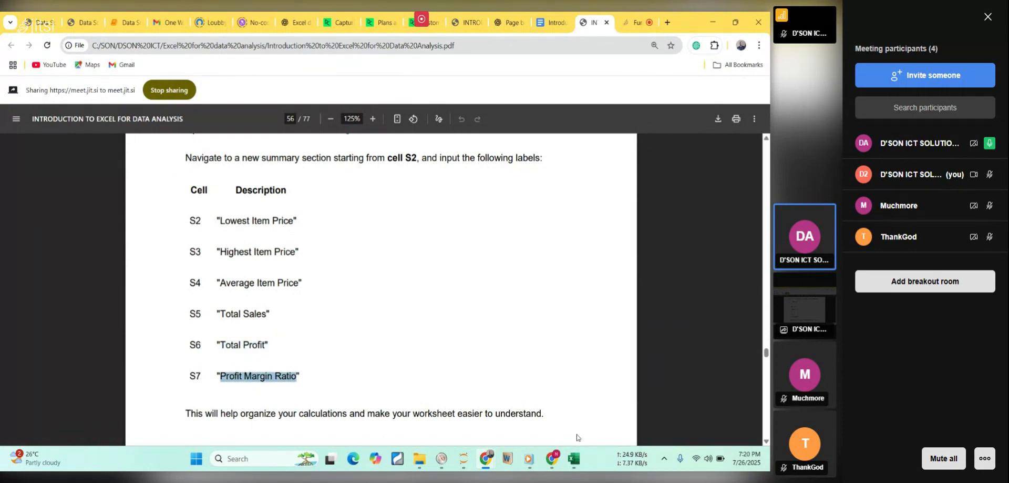
left_click(573, 457)
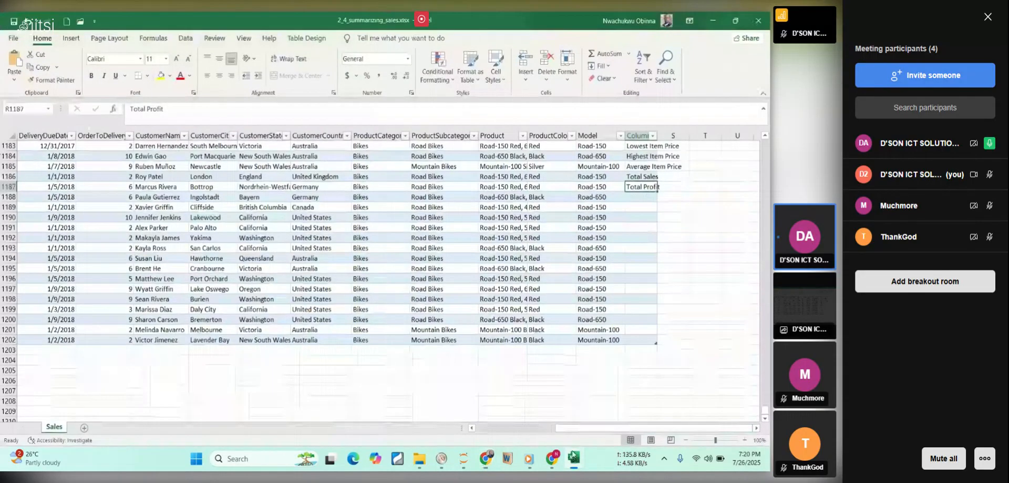
left_click(642, 199)
key("ctrl+v")
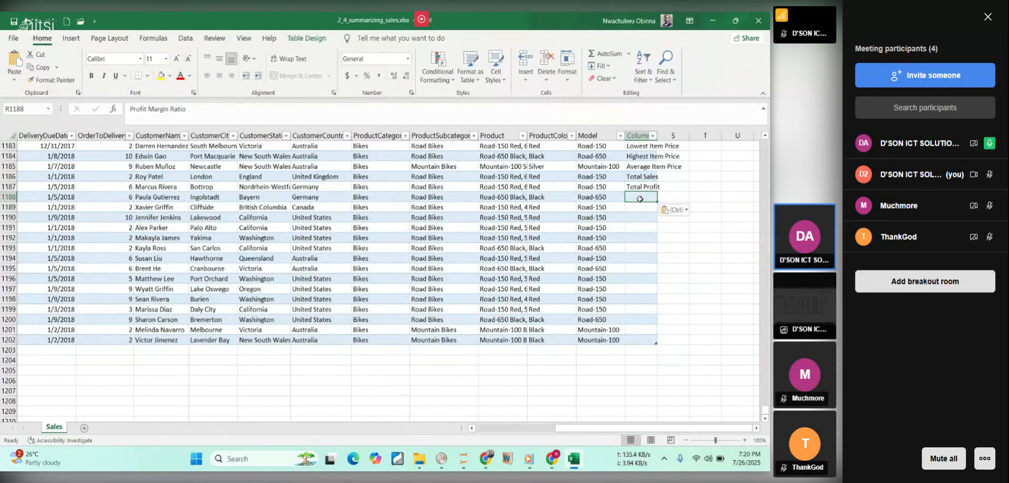
Review the summary labels in the PDF in Chrome and switch to the Jitsi Meet meeting tab.
left_click(486, 457)
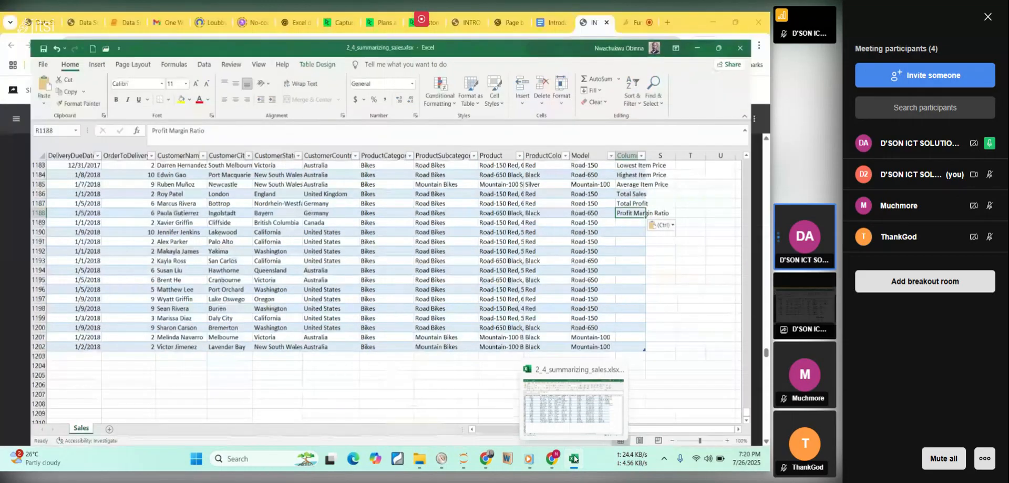
left_click(383, 314)
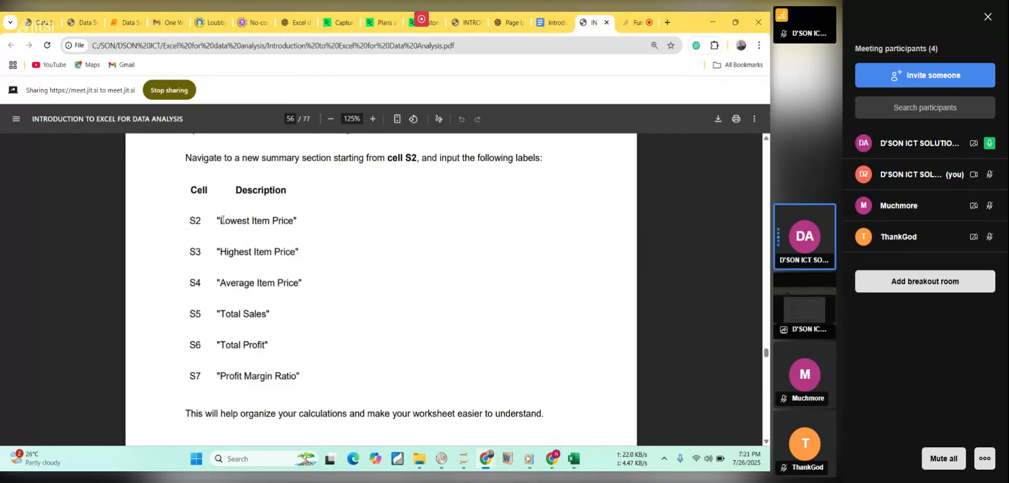
left_click_drag(230, 220, 283, 220)
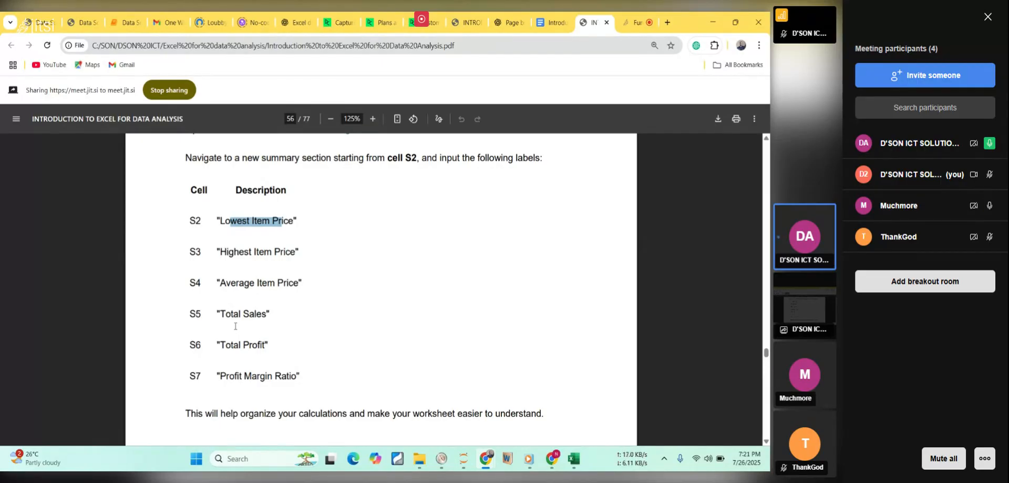
left_click(518, 235)
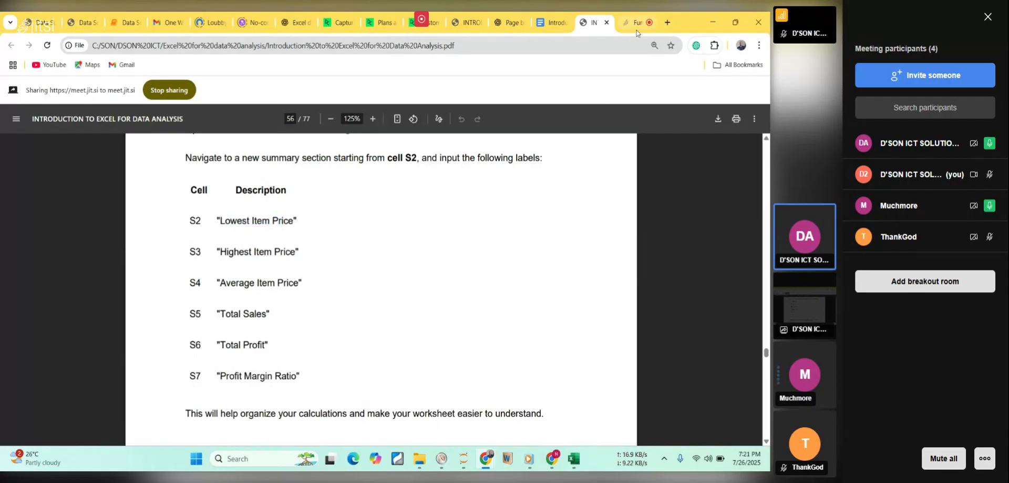
mouse_move(638, 30)
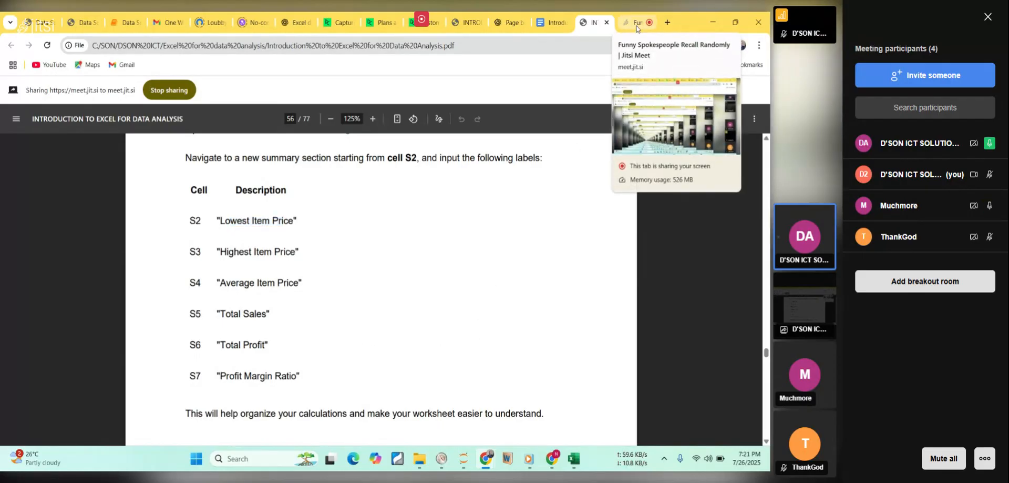
left_click(637, 24)
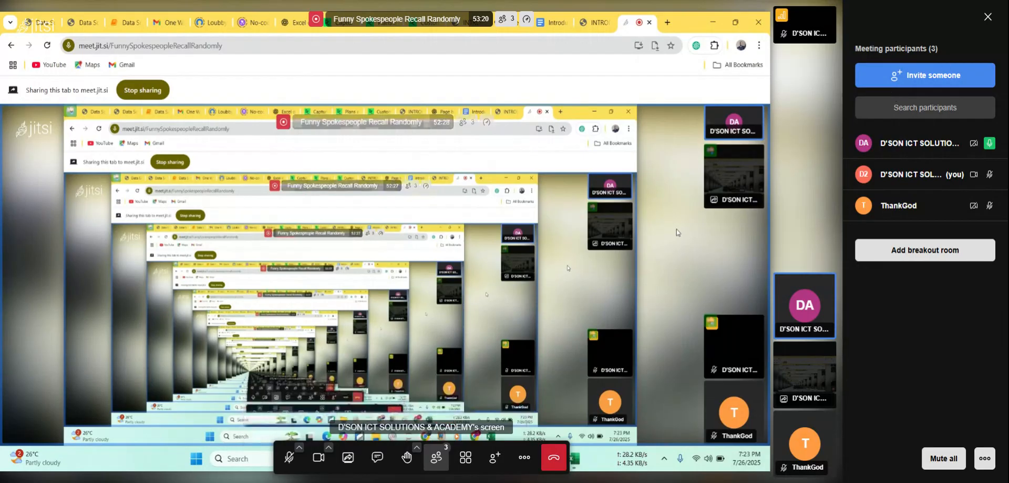
Open the meeting's invitation details and dismiss them.
left_click(926, 76)
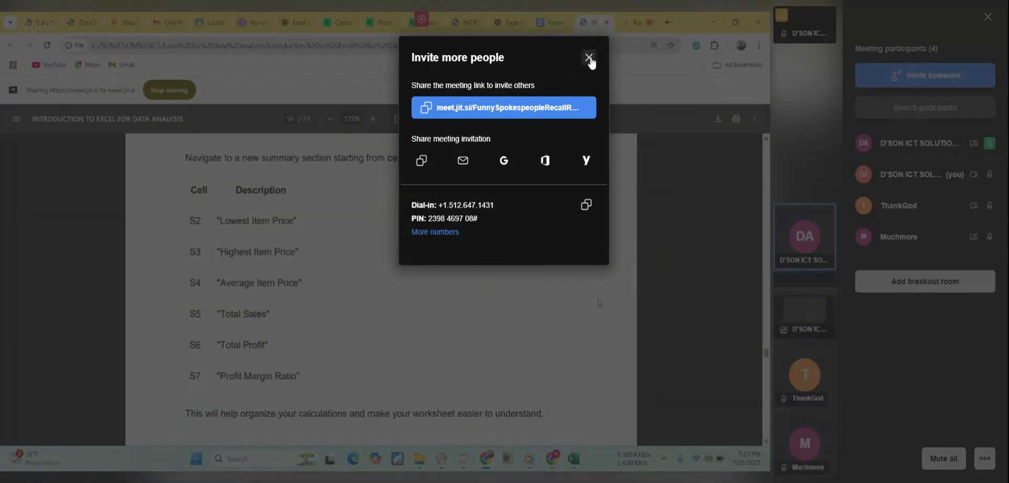
left_click(589, 57)
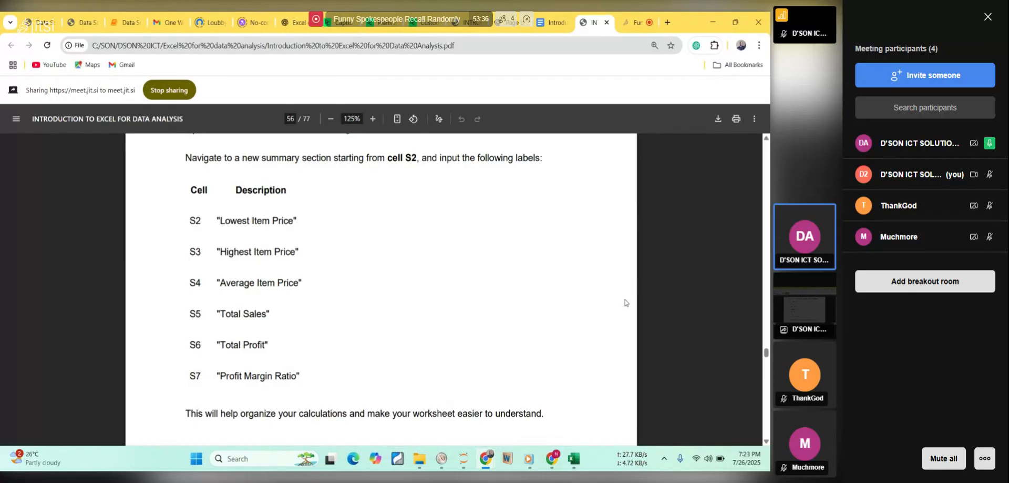
Enlarge the course PDF to 150% and read the column T formulas in the Calculating Aggregate Values section.
left_click(374, 119)
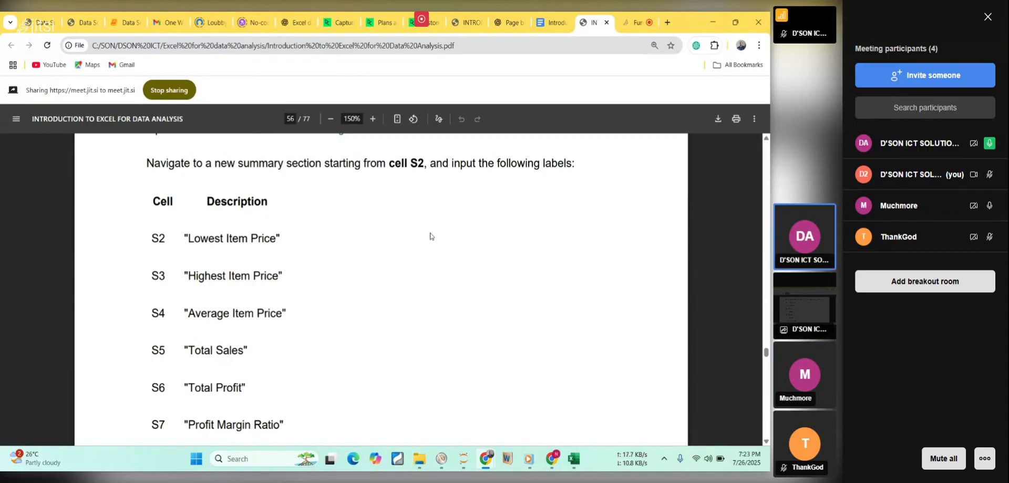
scroll(430, 236, "down", 2)
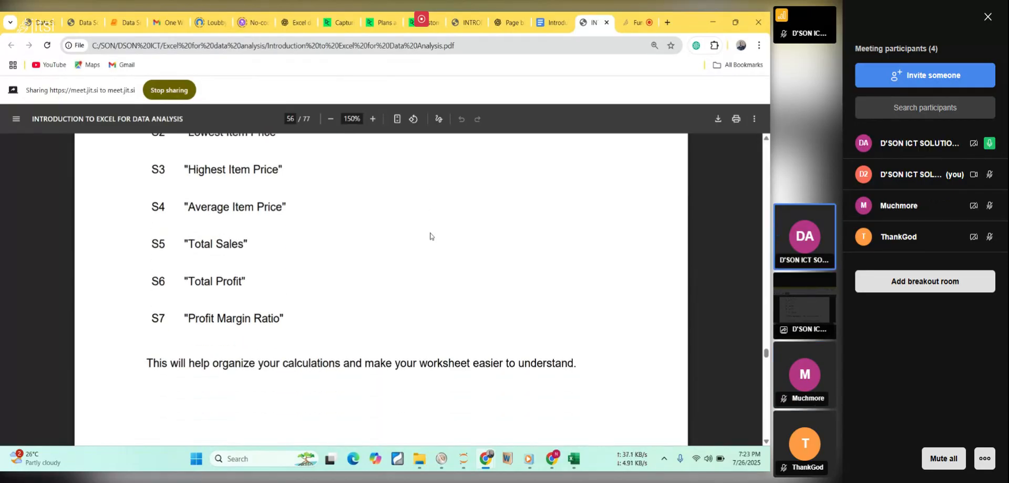
scroll(430, 235, "down", 4)
scroll(429, 235, "down", 4)
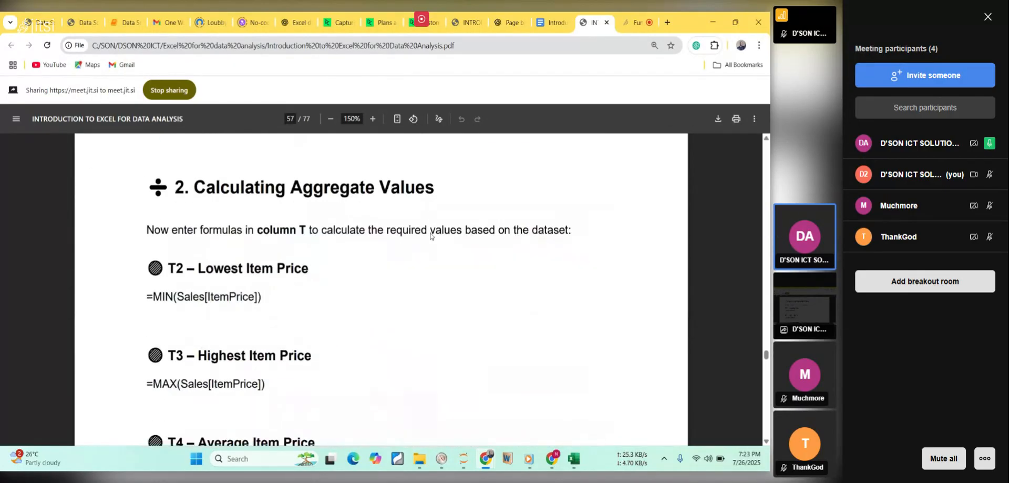
scroll(430, 235, "down", 1)
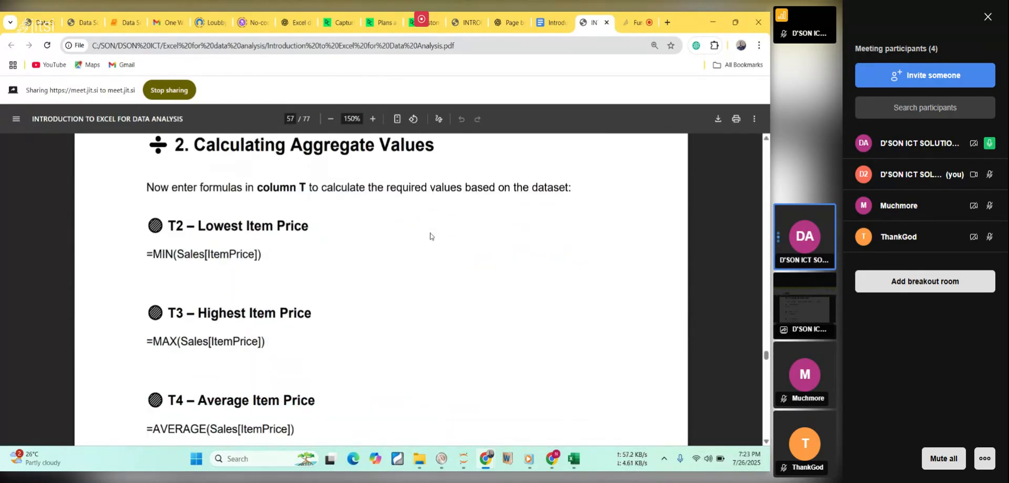
scroll(430, 235, "up", 1)
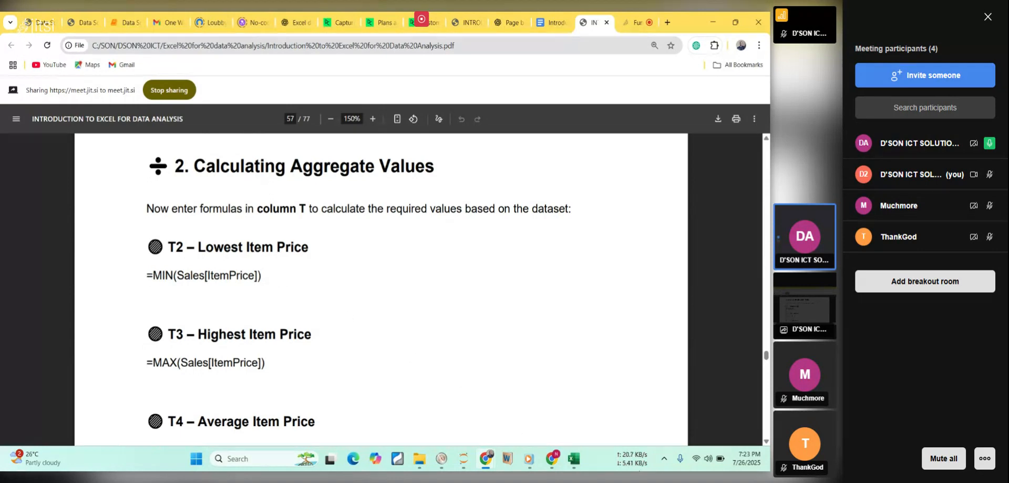
Switch to the 2_4_summarizing_sales.xlsx workbook in Excel and widen column R to fit the summary labels.
left_click(574, 459)
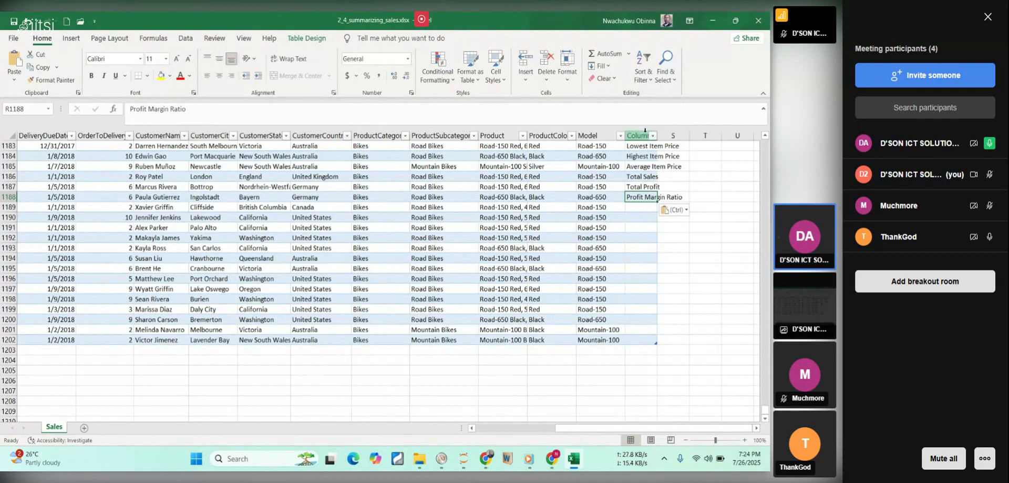
left_click(642, 134)
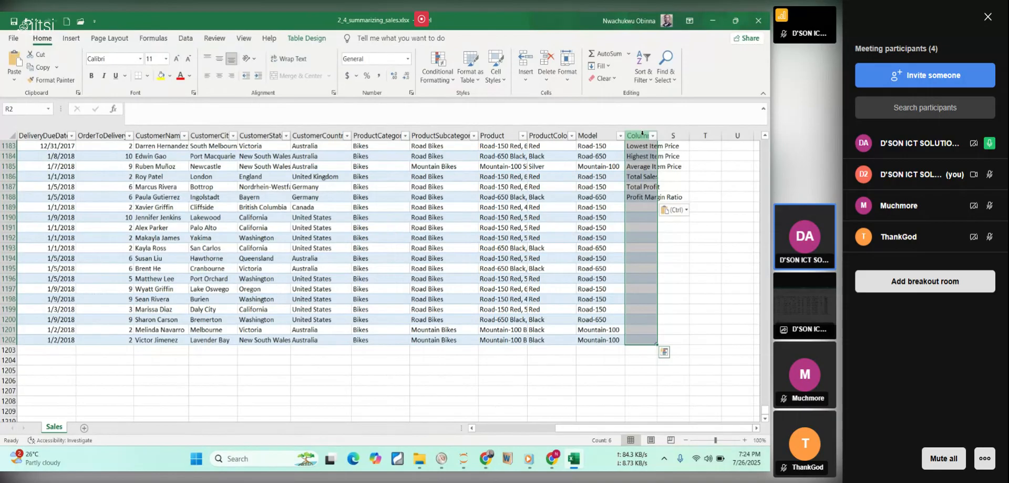
left_click_drag(657, 139, 688, 144)
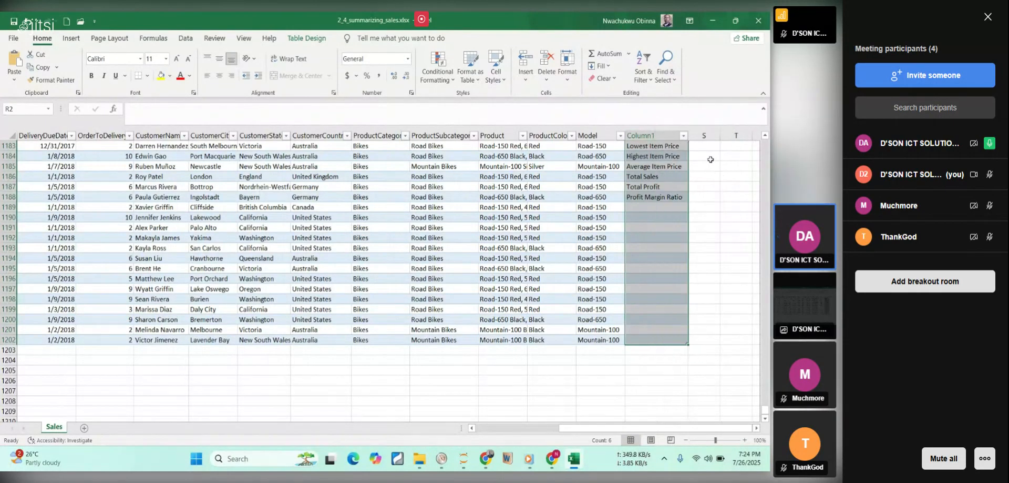
left_click(708, 145)
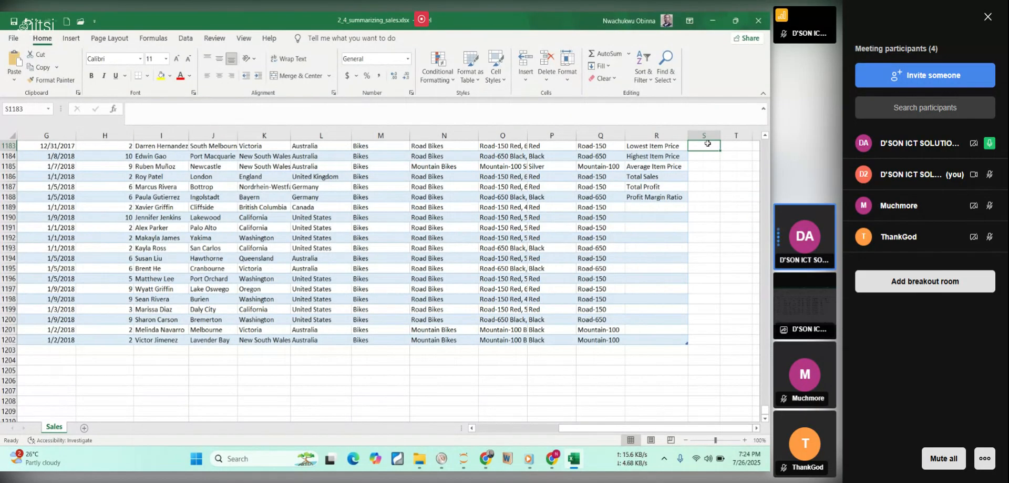
type("=")
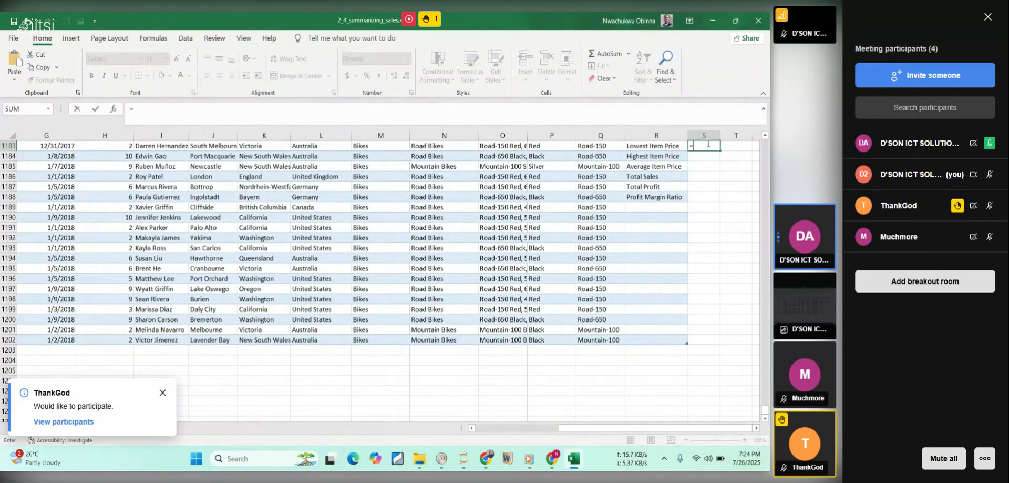
type("min")
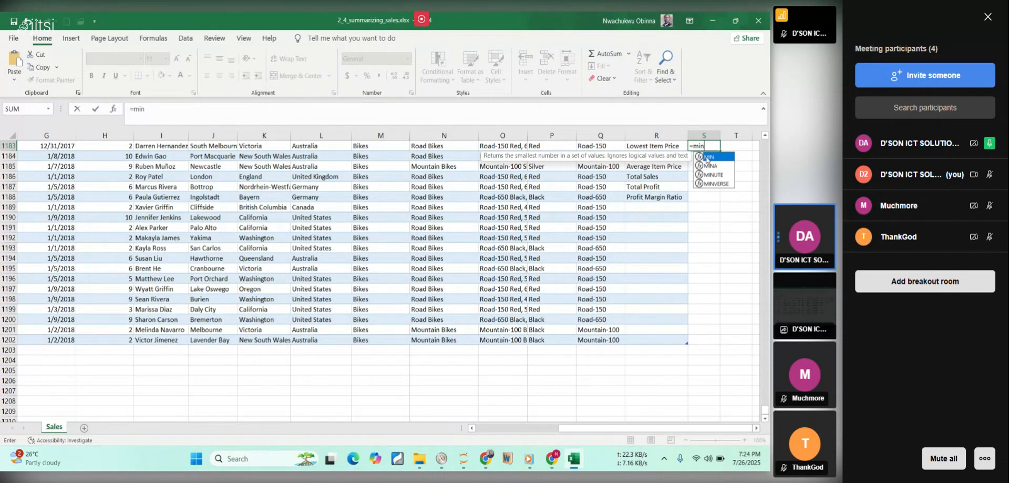
double_click(706, 157)
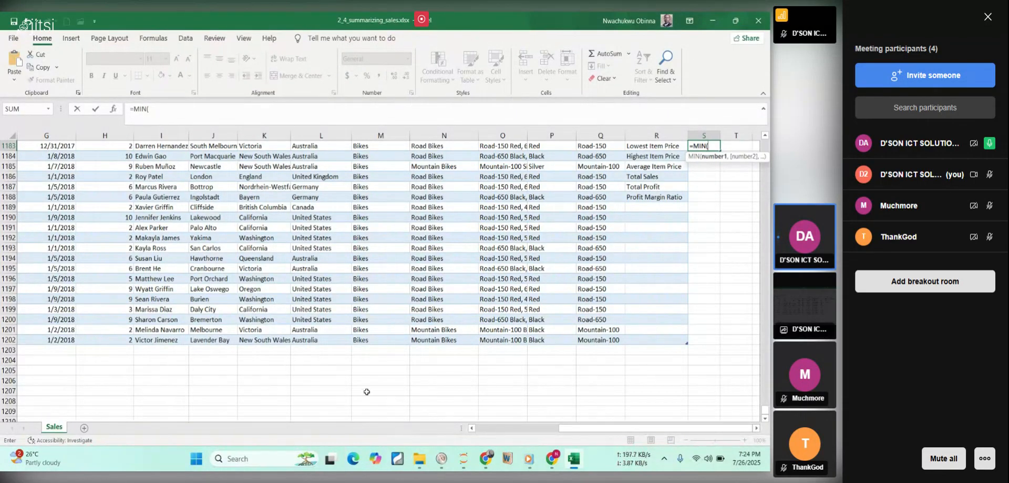
scroll(522, 234, "up", 5)
scroll(521, 234, "up", 2)
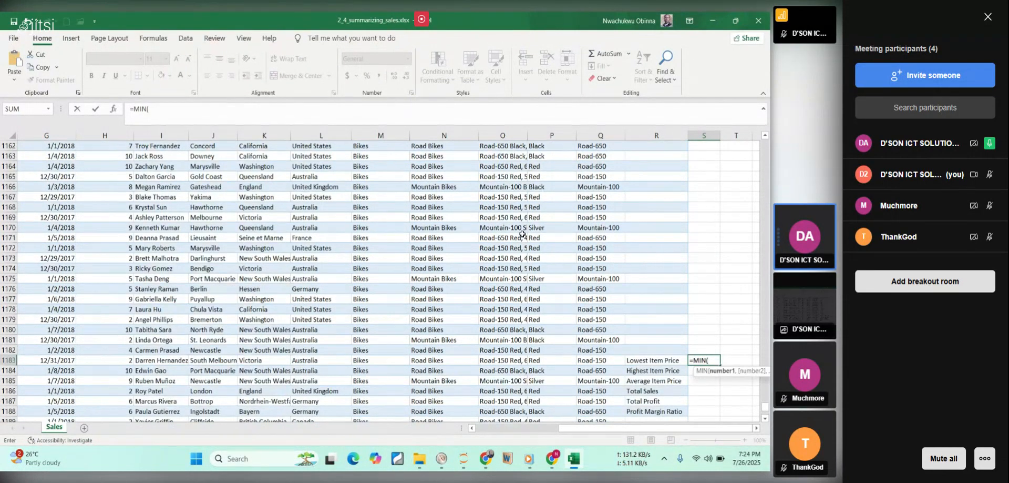
scroll(535, 210, "up", 3)
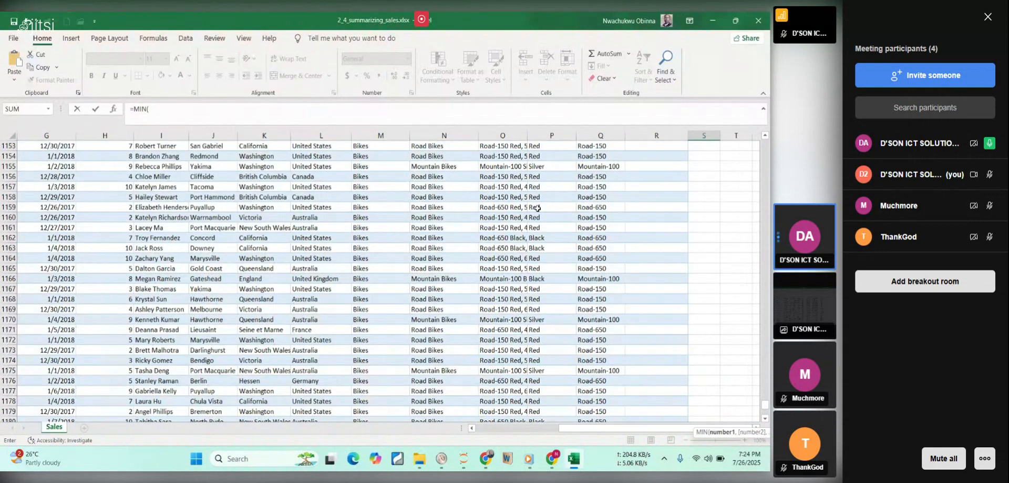
scroll(537, 208, "up", 2)
scroll(536, 207, "down", 10)
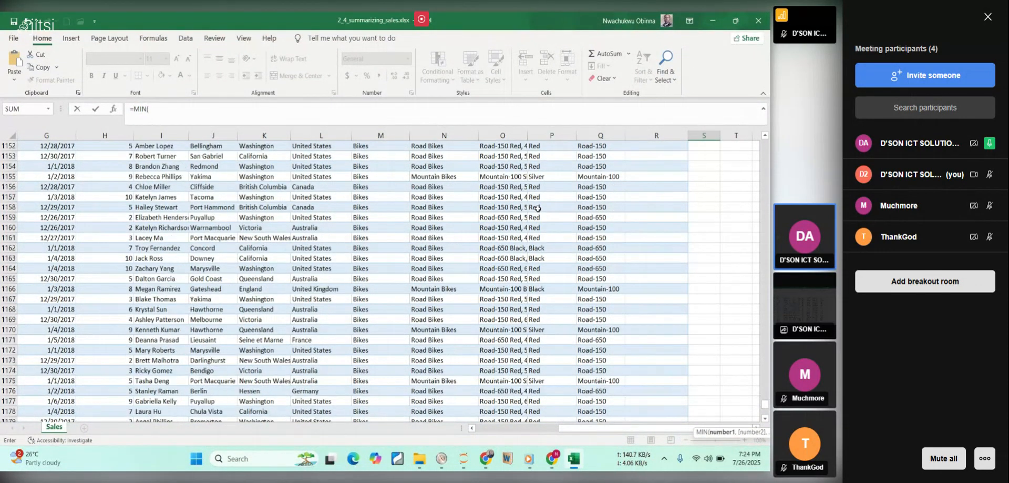
key("BackSpace")
key("BackSpace")
key("BackSpace")
key("BackSpace")
key("BackSpace")
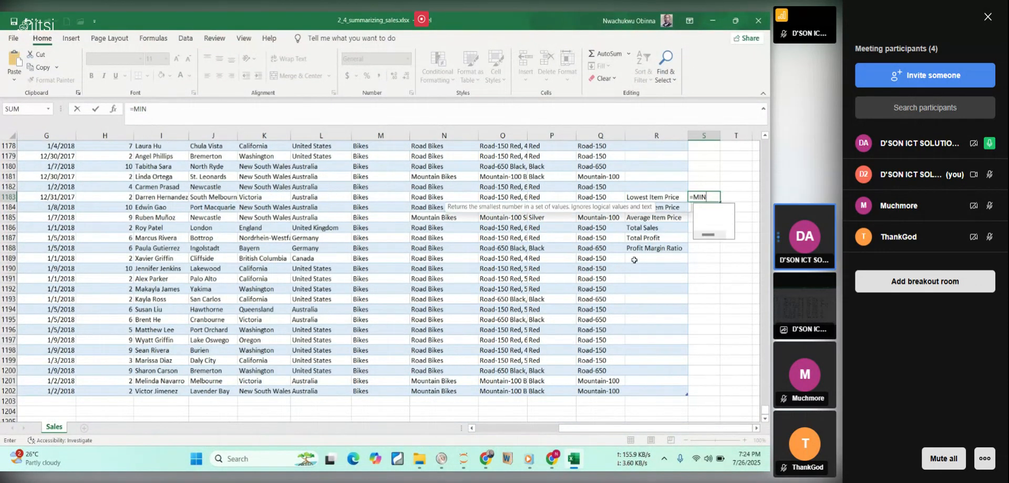
key("Escape")
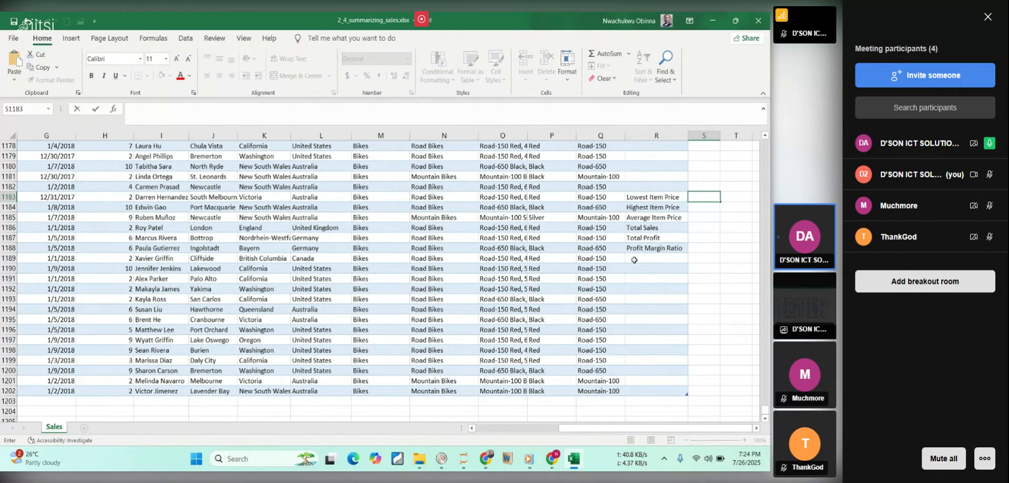
left_click(733, 248)
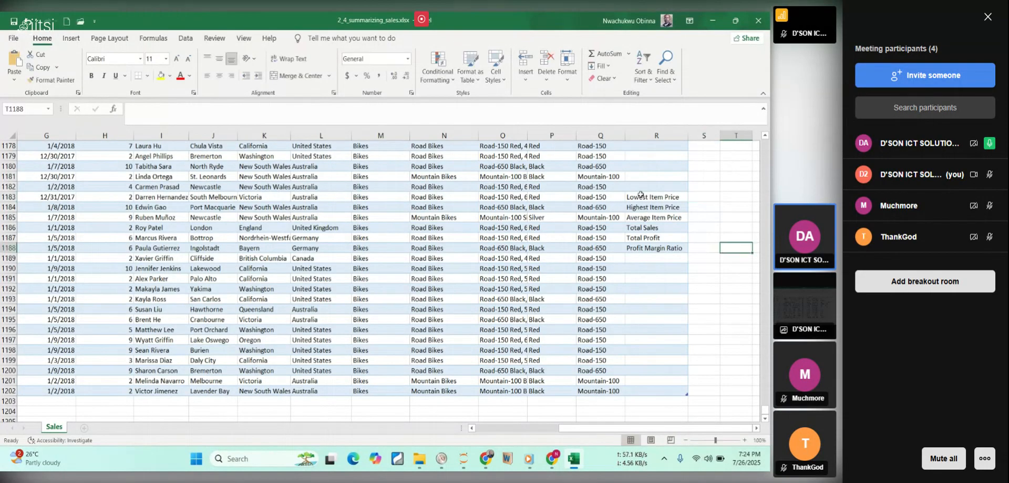
Copy the six summary labels from R1183:R1188 to the start of the table at R2:R7.
left_click_drag(640, 196, 655, 244)
key("ctrl+c")
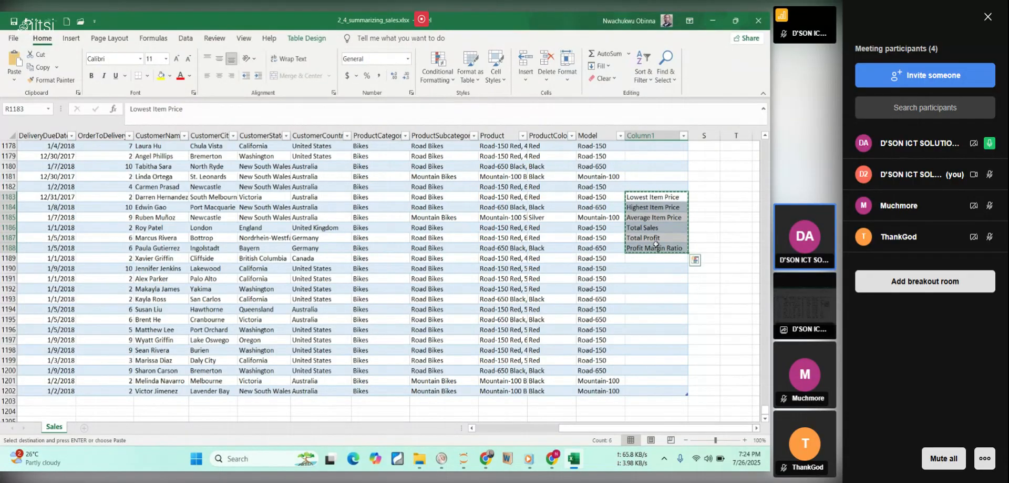
scroll(686, 209, "up", 5)
scroll(686, 208, "up", 20)
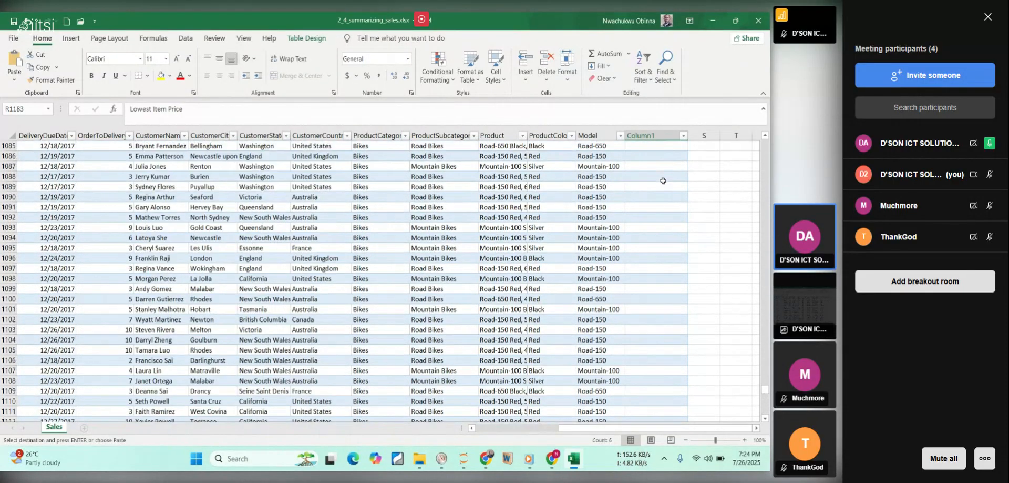
scroll(663, 181, "up", 1)
left_click_drag(766, 389, 736, 155)
scroll(736, 154, "up", 2)
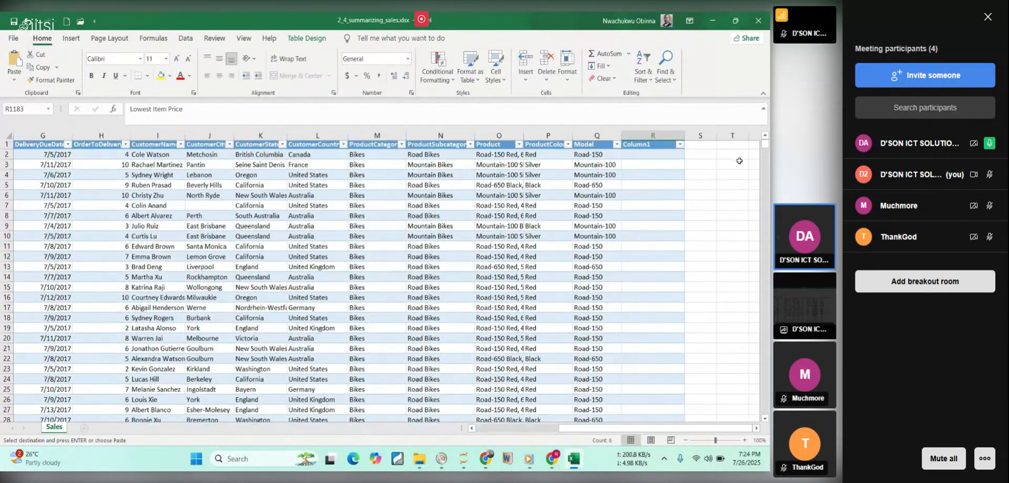
left_click(648, 155)
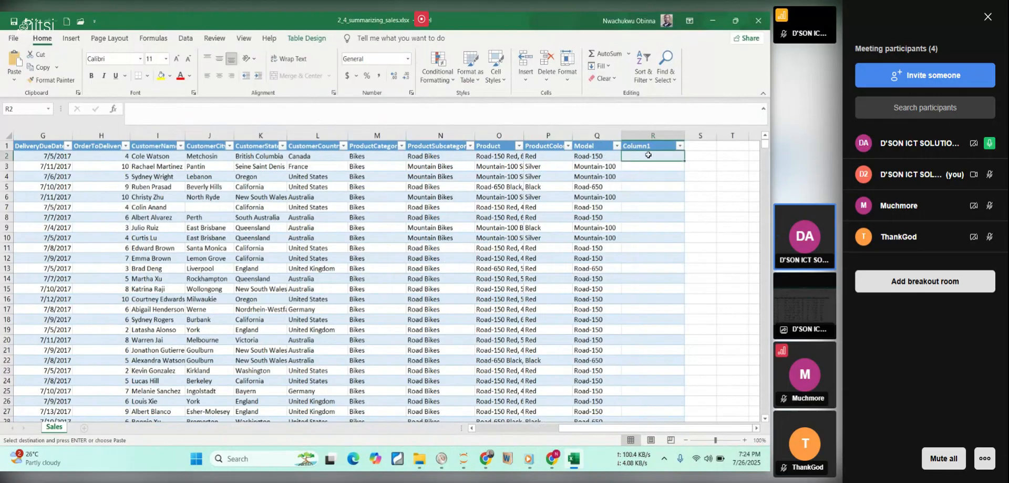
key("Return")
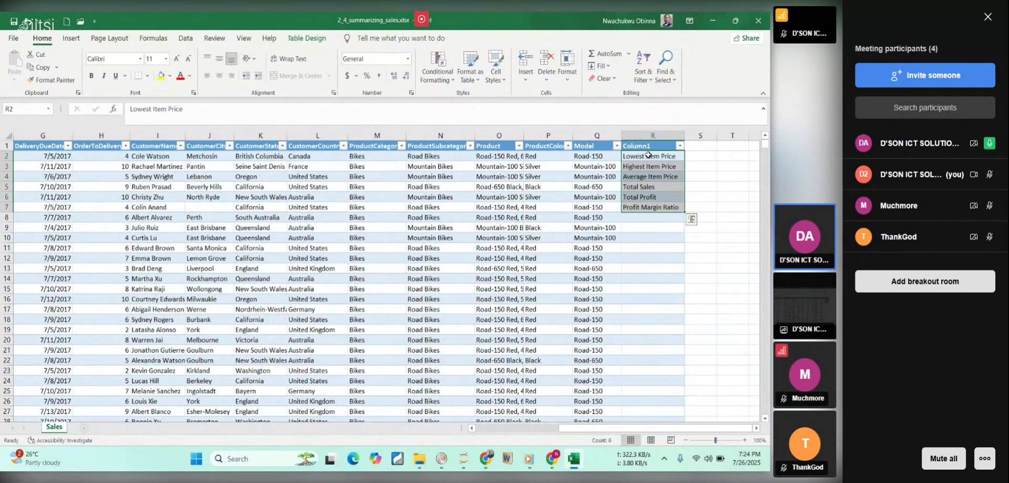
Calculate the lowest item price in S2 with =MIN(item_price), using the ItemPrice data in column E as the range.
left_click(707, 174)
left_click(702, 155)
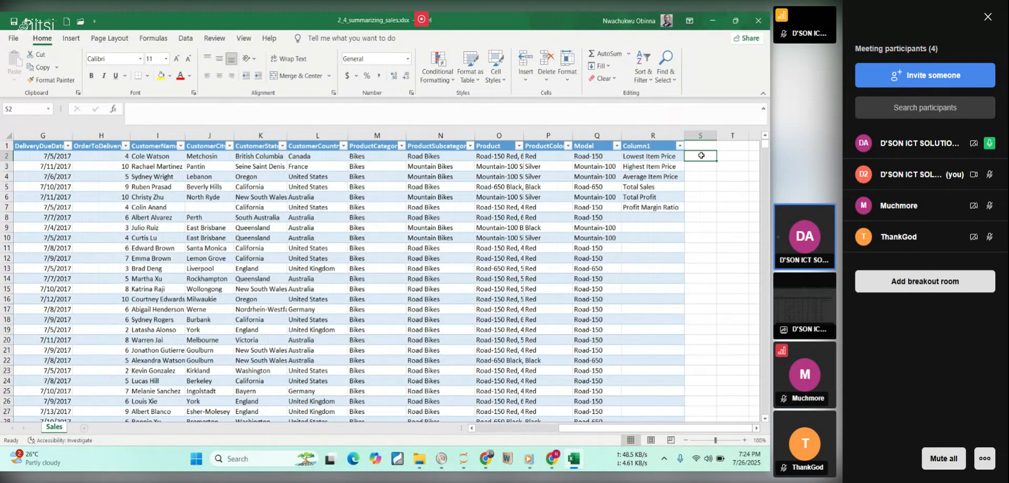
type("=")
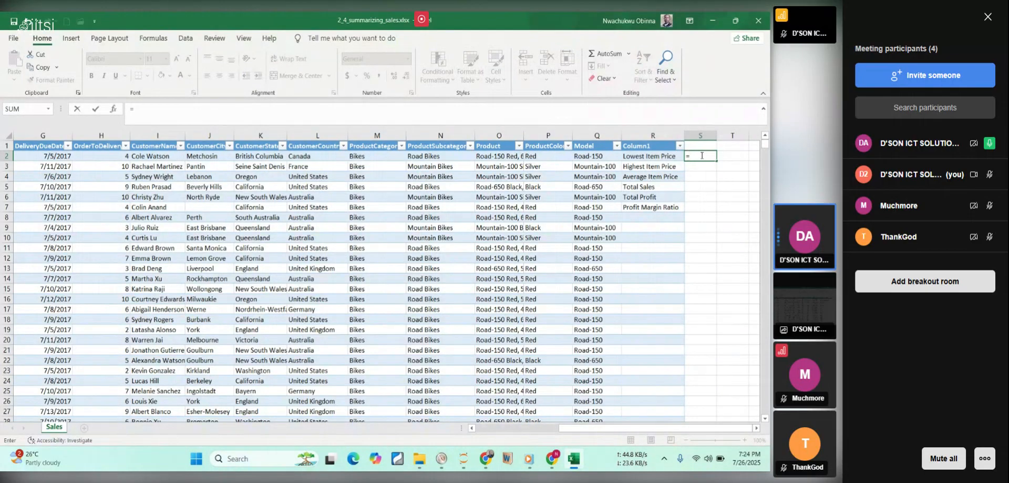
type("min")
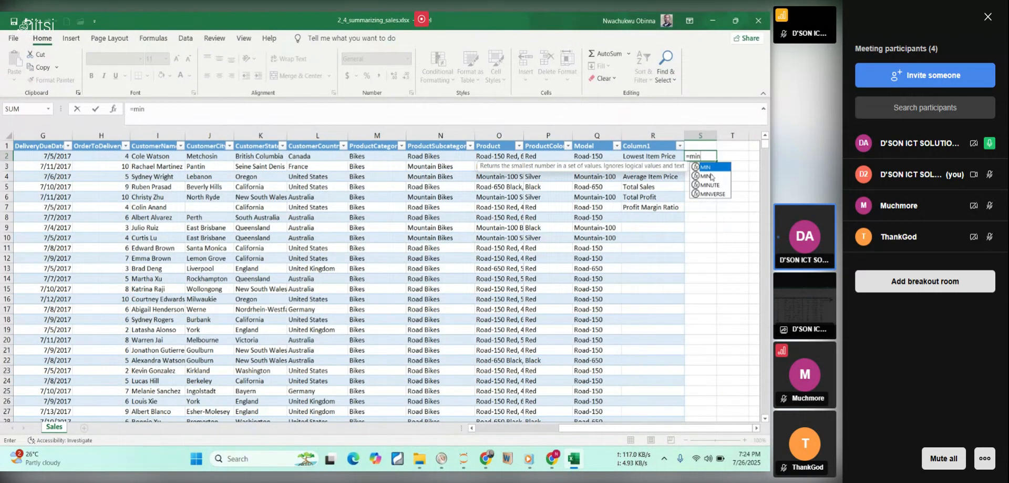
double_click(713, 168)
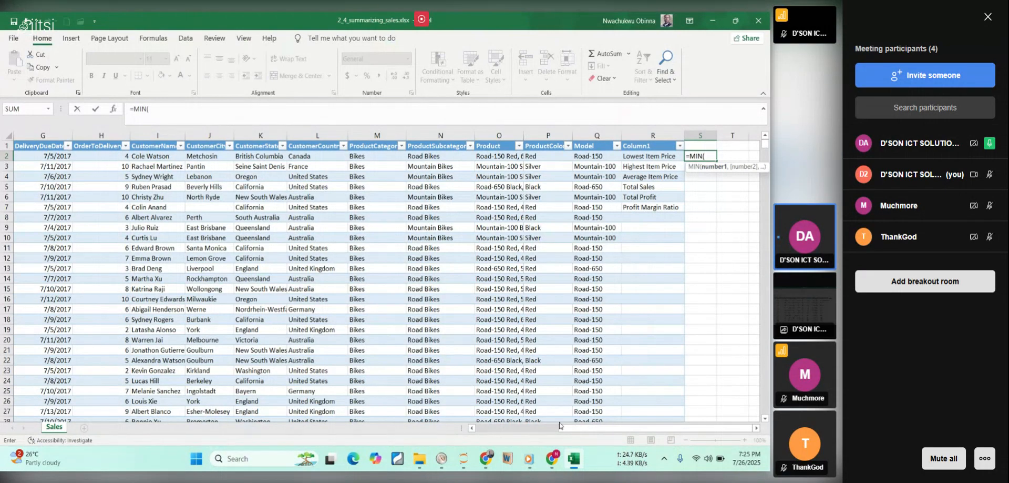
left_click_drag(584, 428, 508, 429)
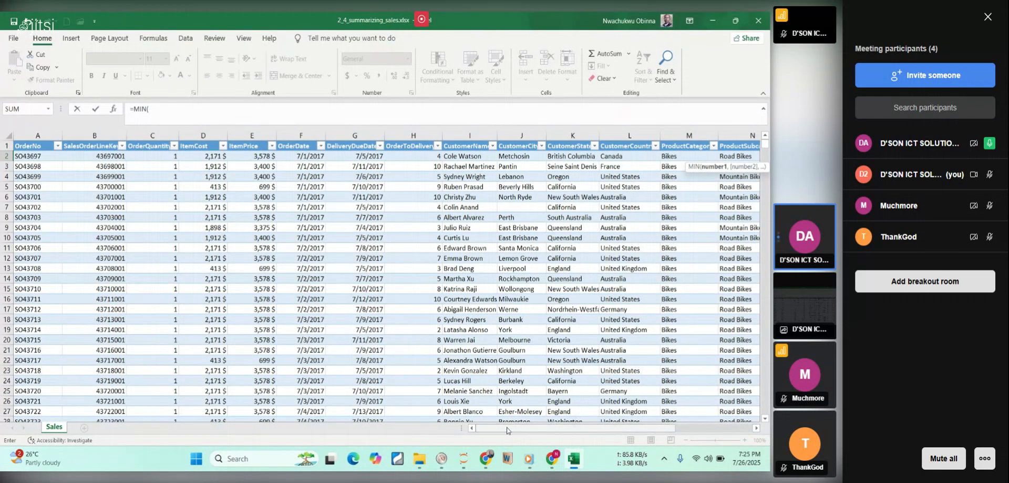
left_click(253, 157)
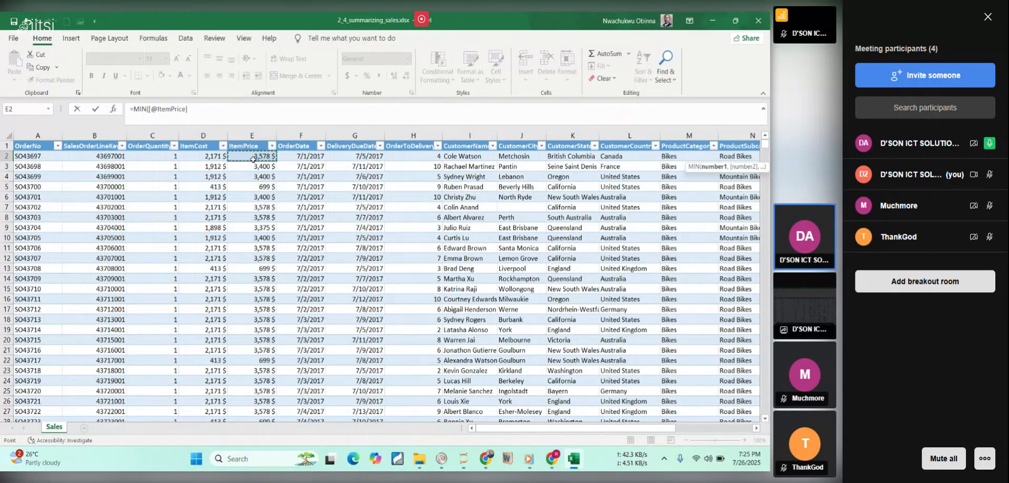
key("ctrl+shift+Down")
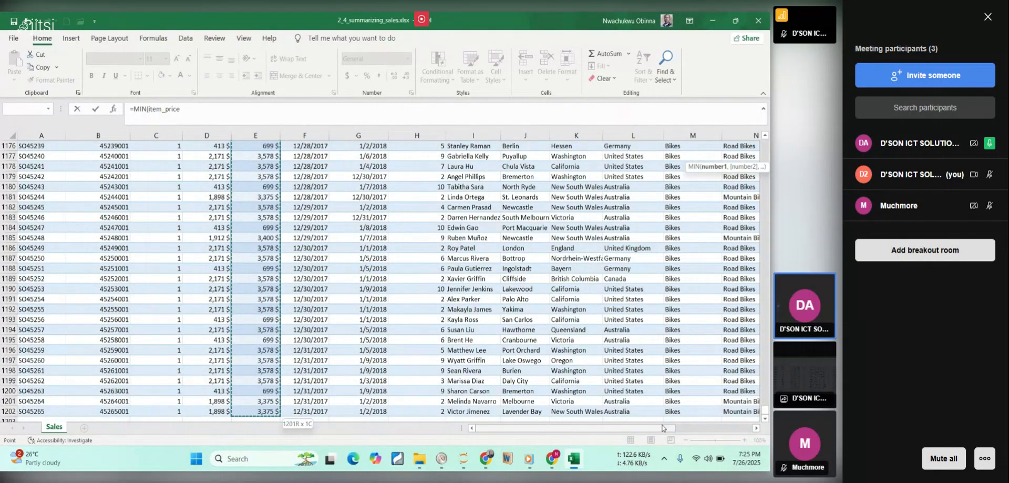
left_click_drag(662, 427, 738, 427)
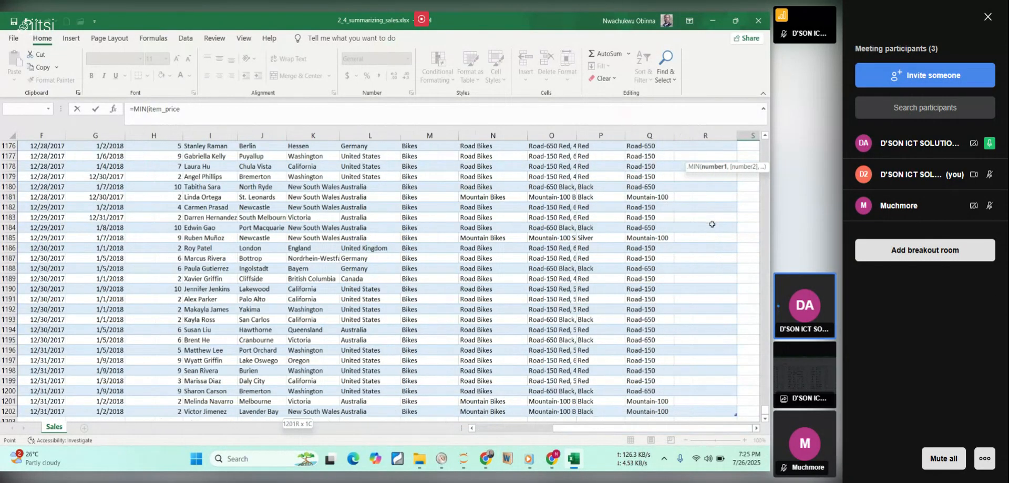
scroll(693, 250, "up", 5)
left_click_drag(767, 407, 766, 405)
left_click_drag(754, 254, 767, 139)
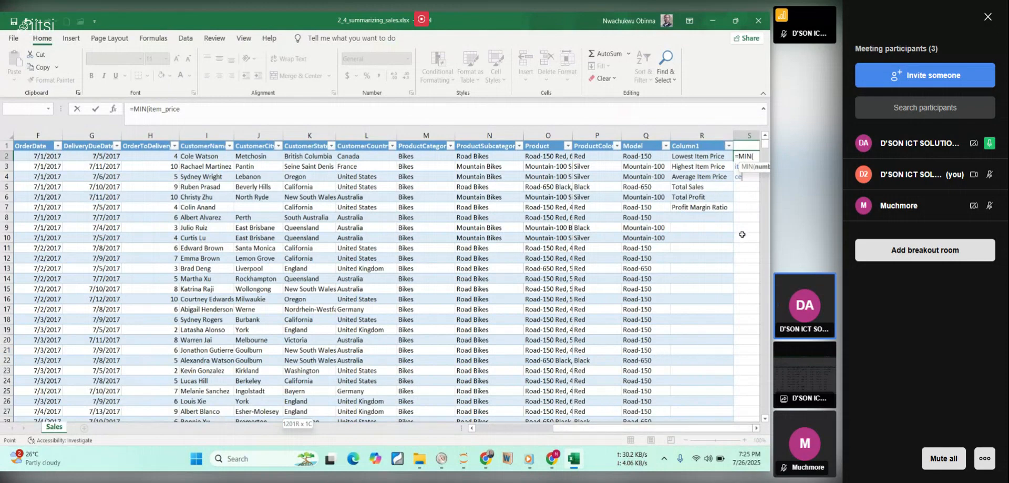
left_click(751, 174)
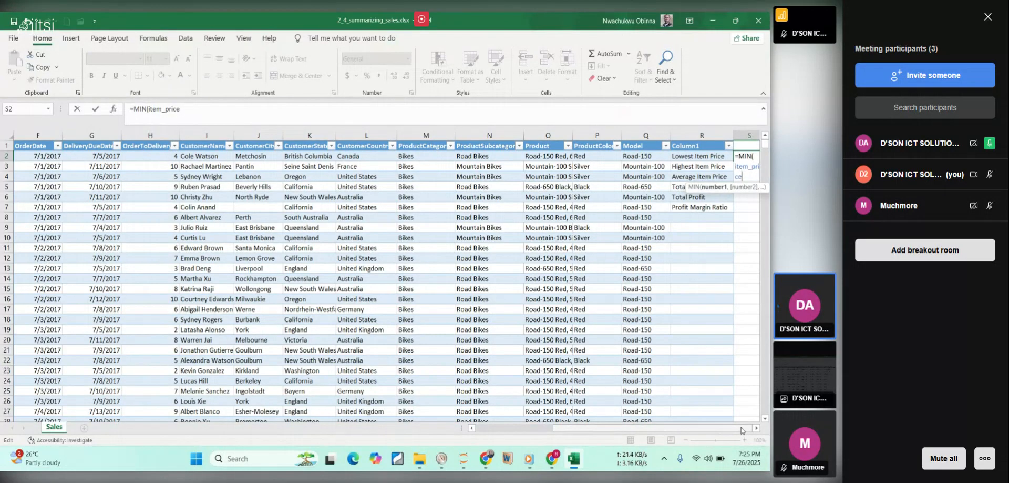
key("Return")
left_click_drag(741, 430, 748, 430)
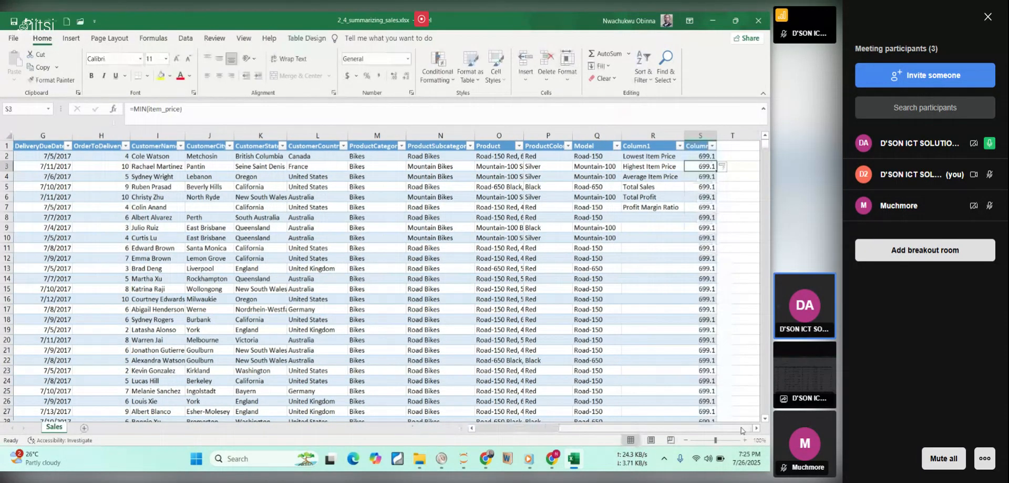
Compare the formulas in S2 and S3 to examine how the MIN calculation filled the column beside the summary labels.
left_click(700, 154)
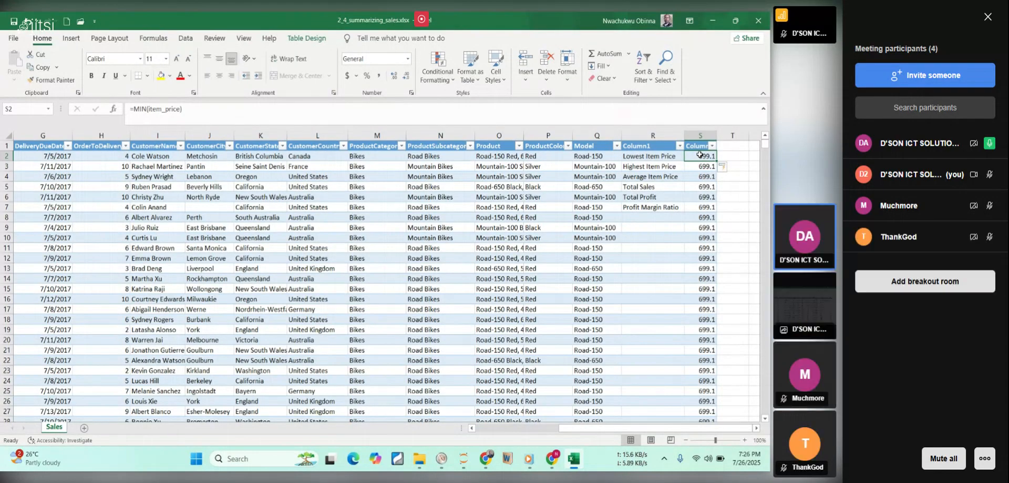
left_click(699, 166)
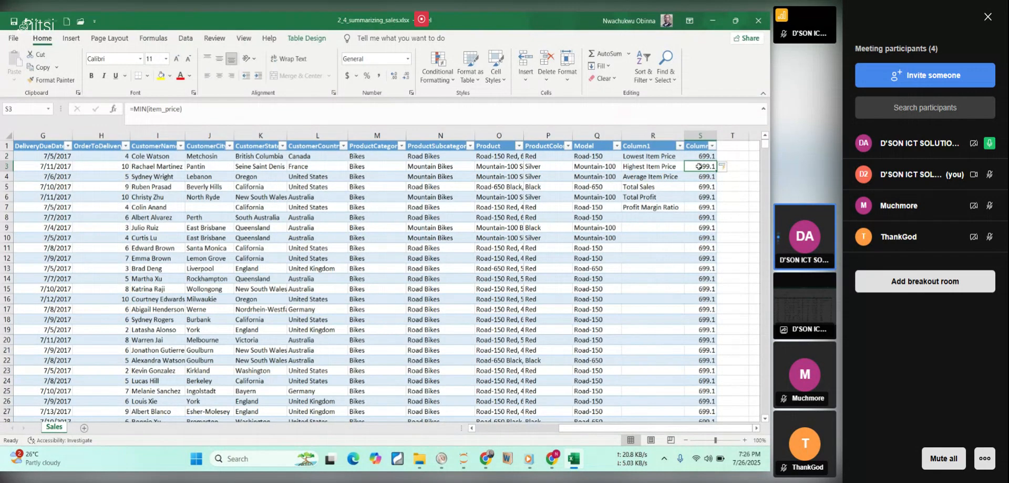
left_click(703, 155)
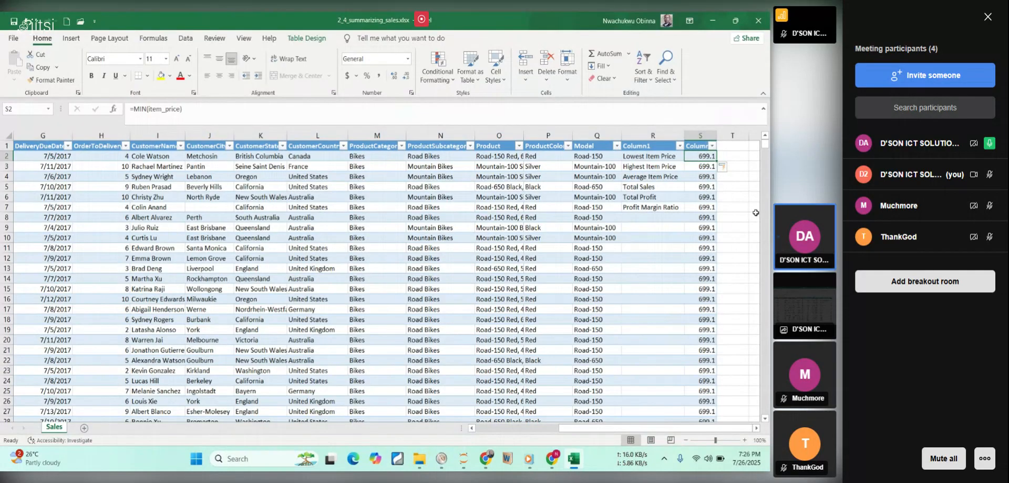
left_click(697, 166)
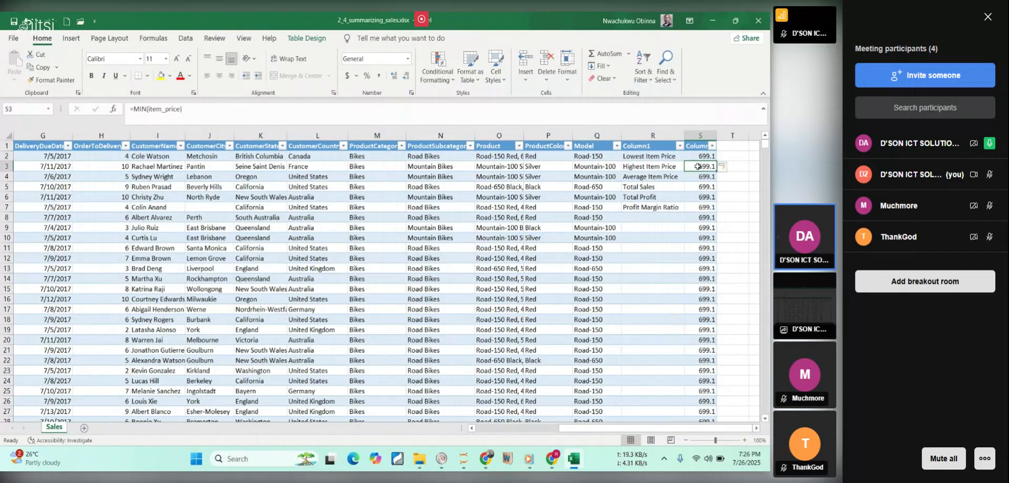
left_click(188, 107)
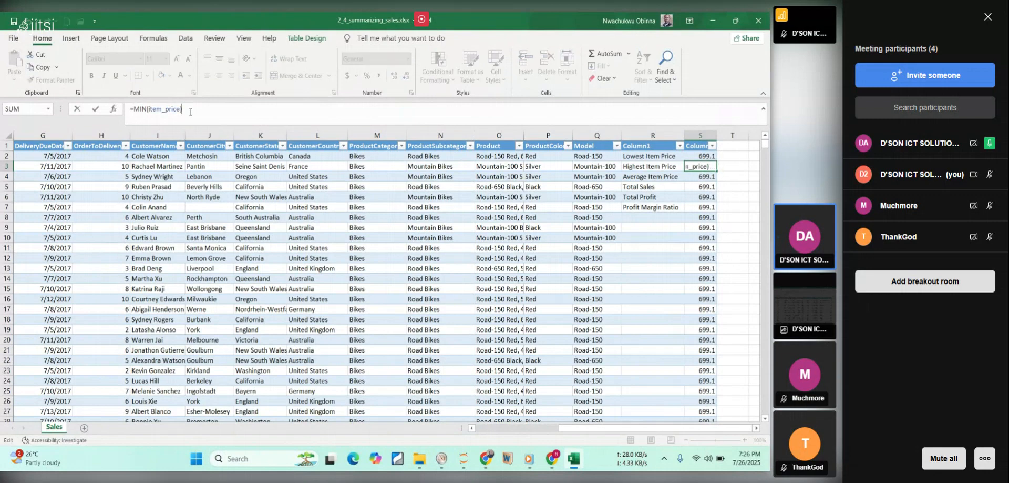
left_click(704, 156)
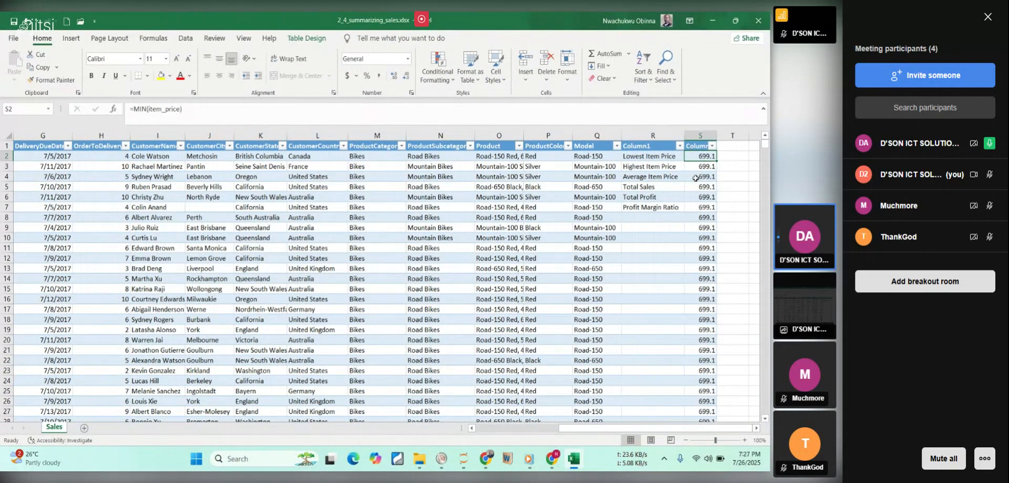
left_click_drag(703, 166, 659, 154)
left_click_drag(765, 212, 764, 195)
left_click_drag(765, 154, 765, 140)
left_click(653, 230)
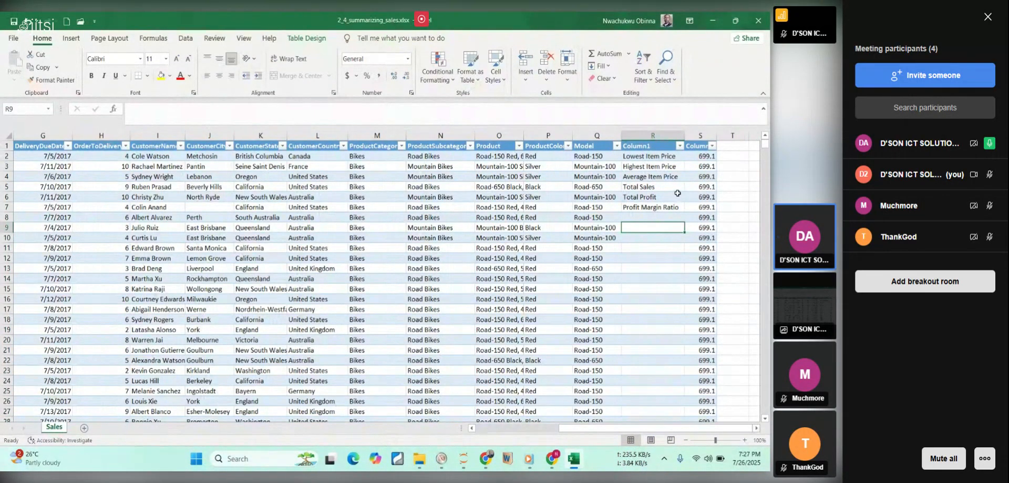
Undo the automatic fill of the MIN formula down column S and the table's expansion into that column.
left_click(699, 156)
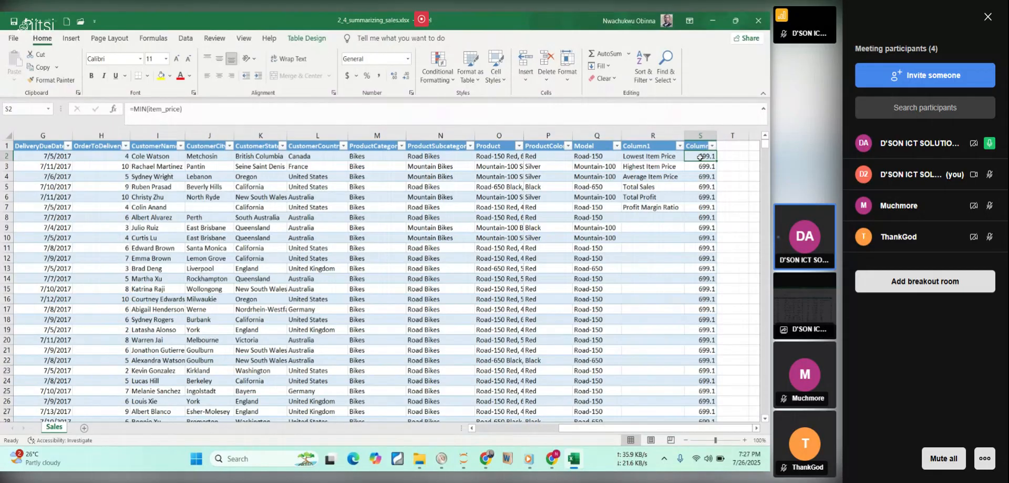
key("ctrl+z")
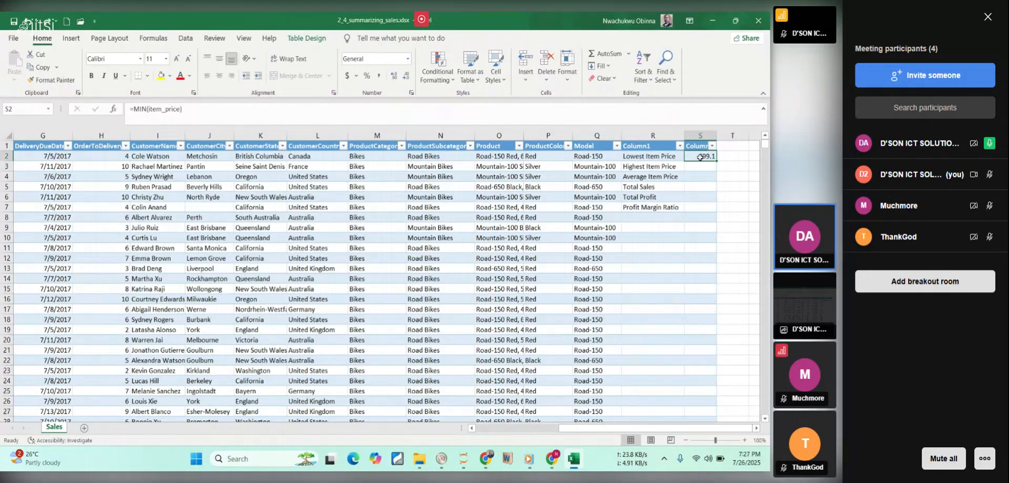
key("ctrl+z")
Copy the six summary labels from R2:R7 to T2:T7, outside the table.
left_click_drag(654, 157, 658, 206)
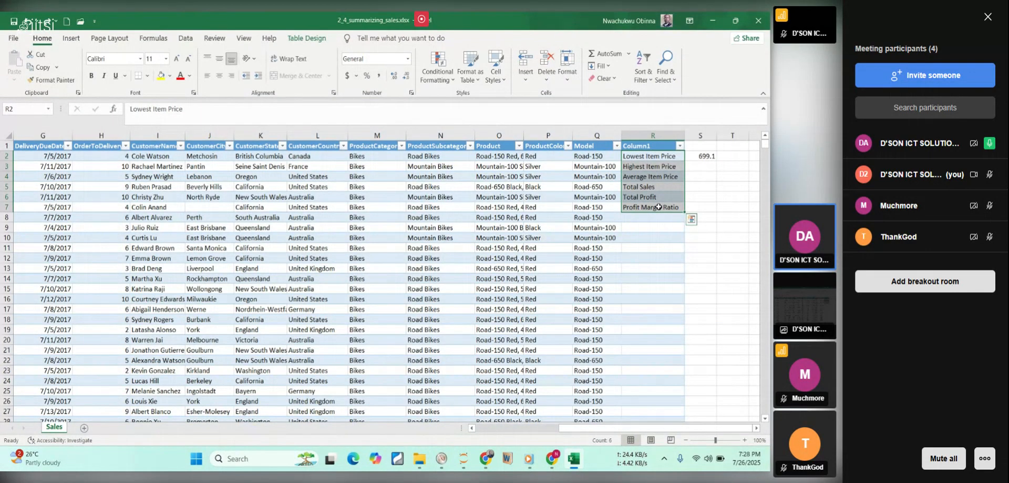
key("ctrl+c")
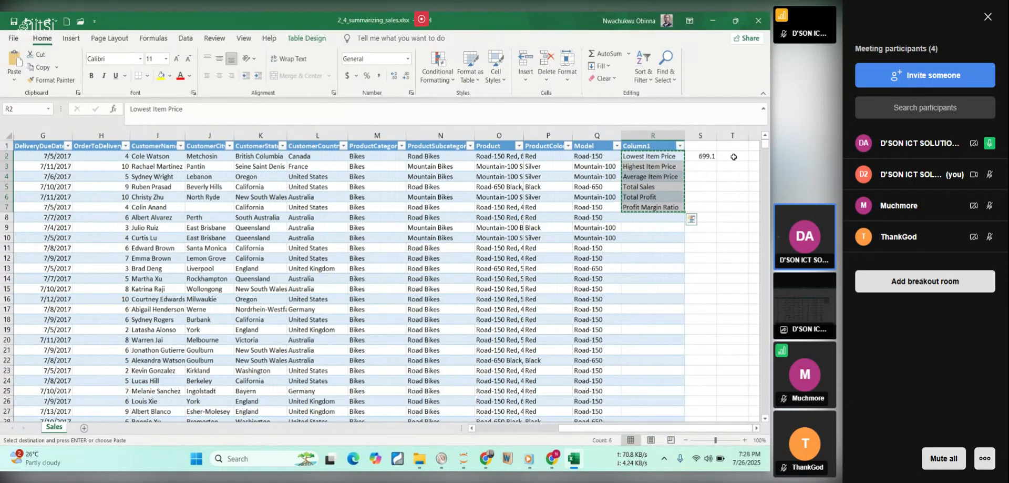
left_click(733, 156)
key("ctrl+v")
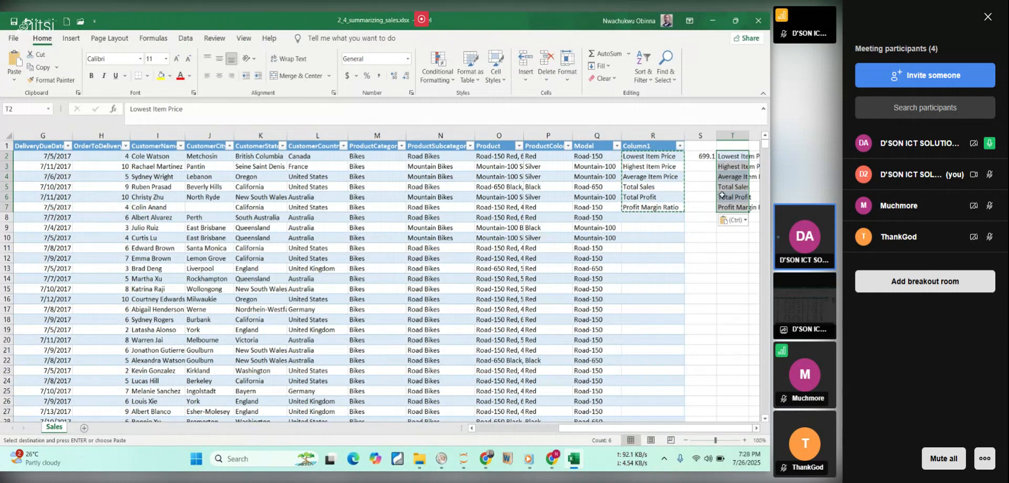
left_click(700, 237)
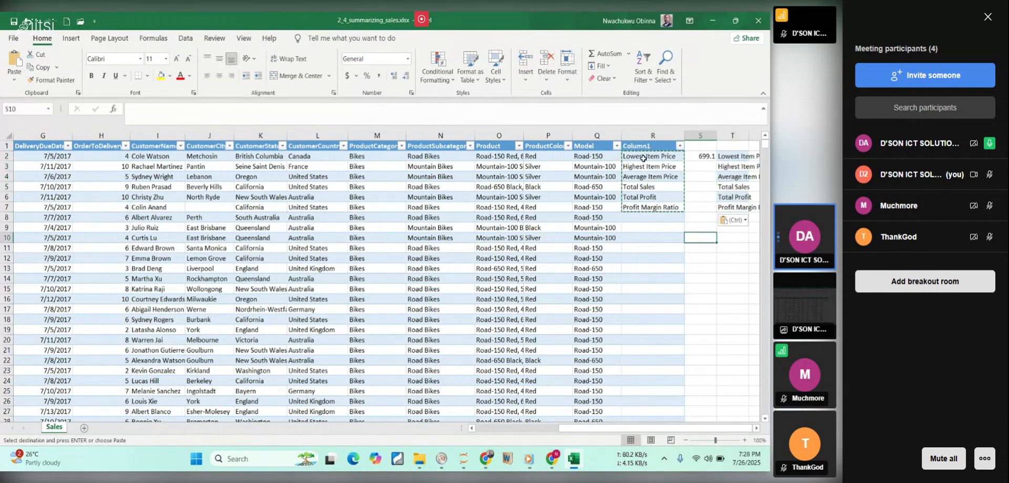
Delete sheet column R, which holds the table's Column1 and the original summary labels.
left_click(653, 135)
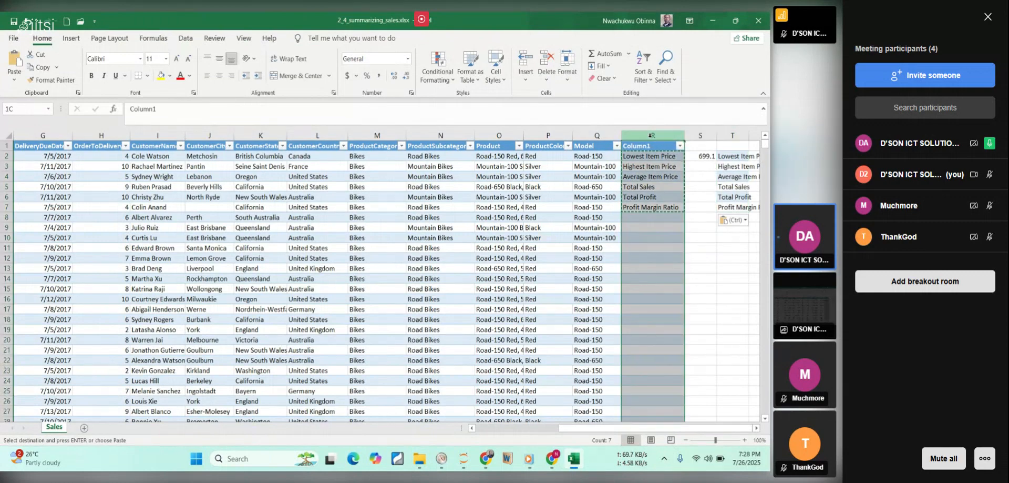
left_click(547, 78)
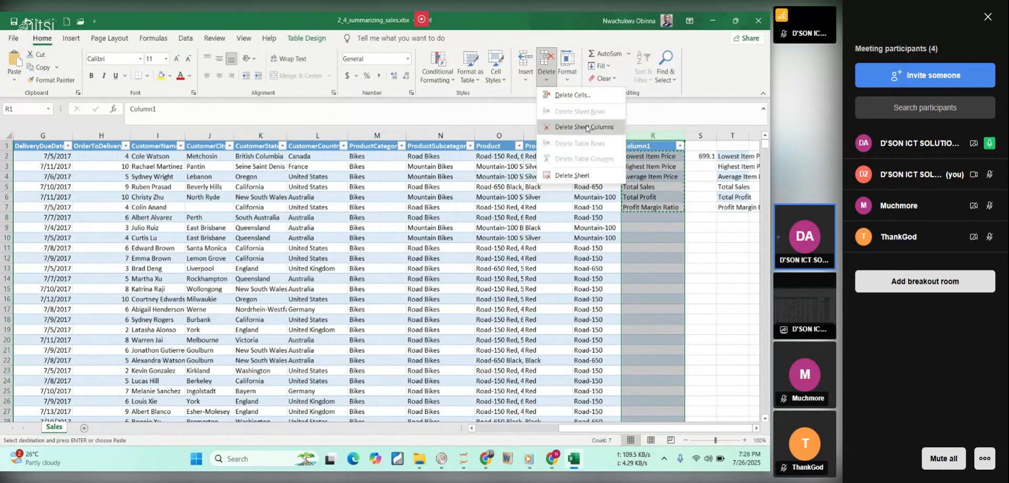
left_click(584, 126)
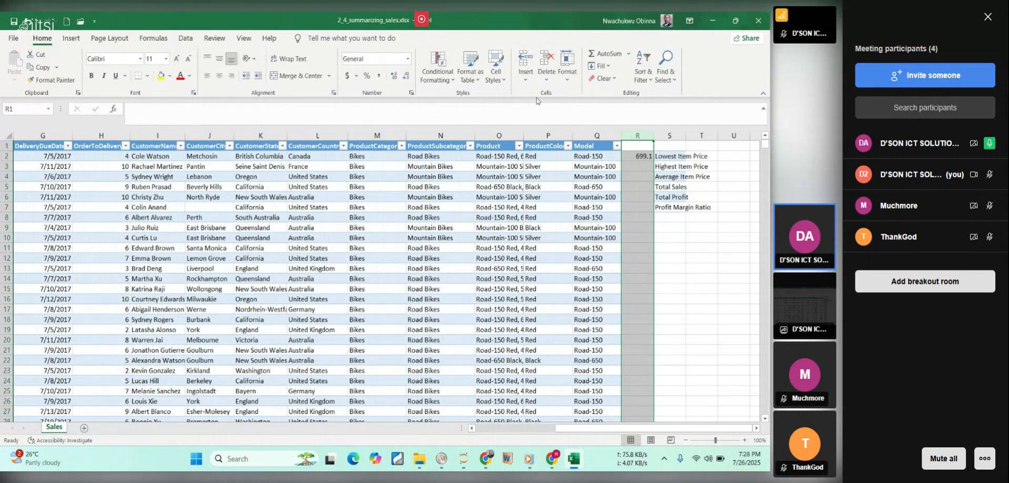
Clear the leftover MIN formula from column R and widen column S to fit the summary labels.
left_click(548, 81)
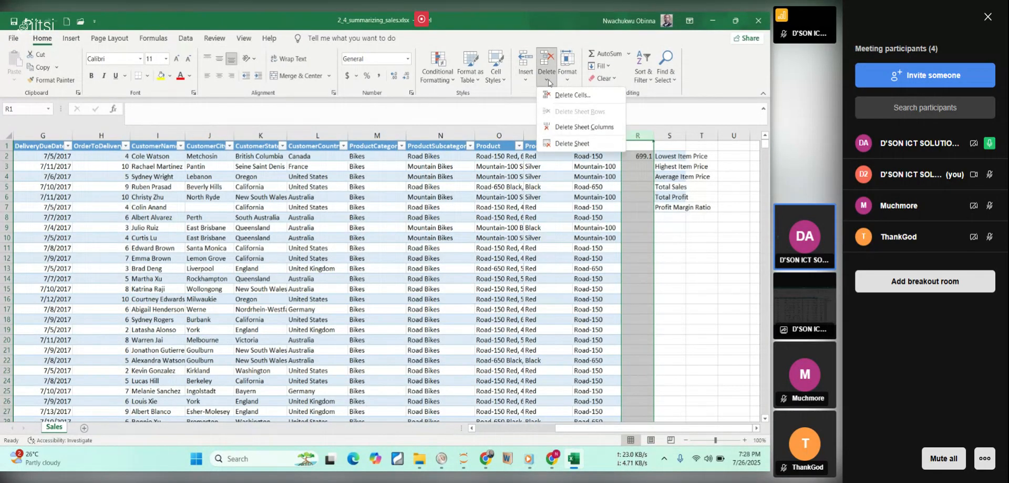
left_click(643, 157)
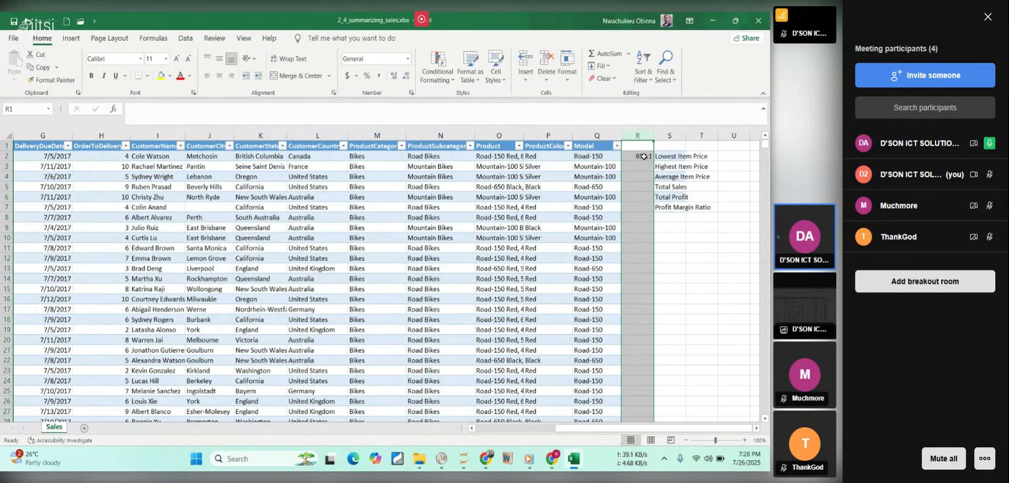
key("Delete")
left_click(698, 226)
left_click_drag(685, 135, 720, 146)
Calculate the lowest item price in T2 with a MIN formula over the whole ItemPrice column (item_price).
left_click(732, 155)
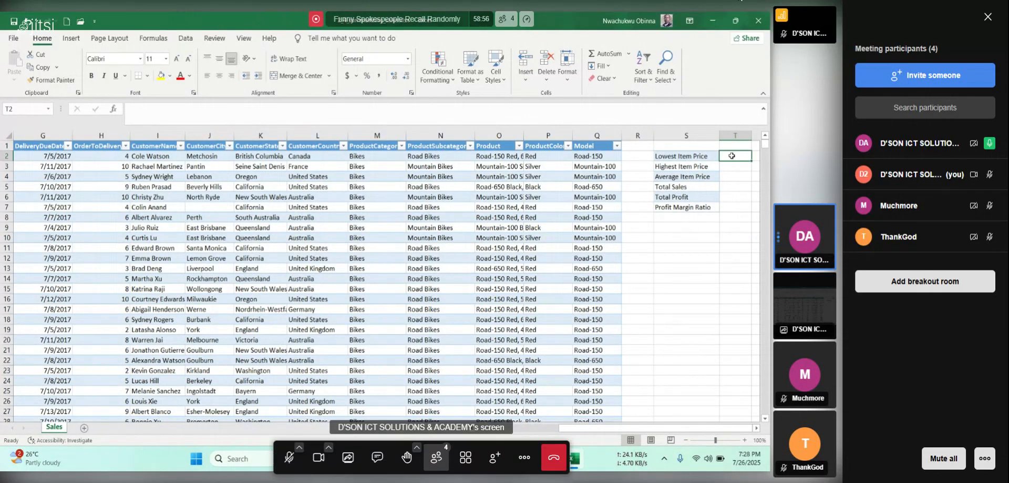
type("=min")
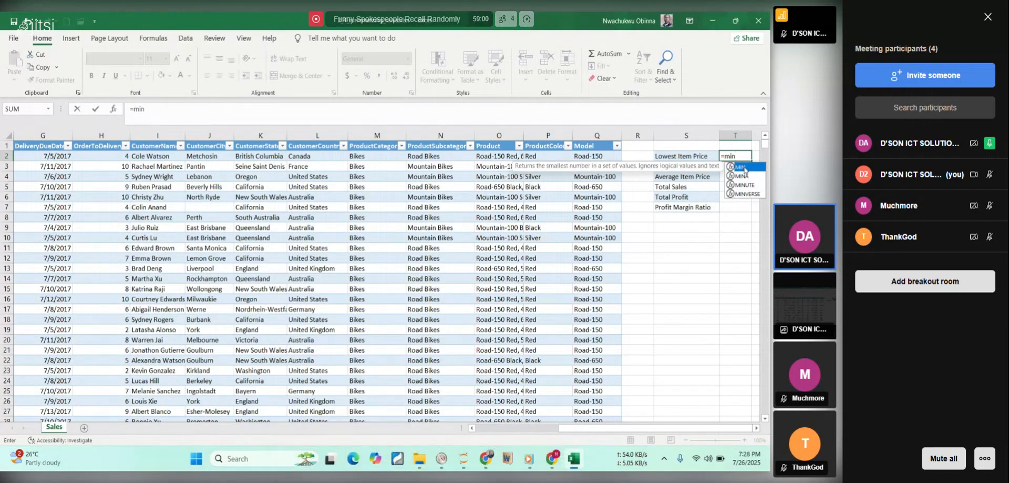
double_click(742, 166)
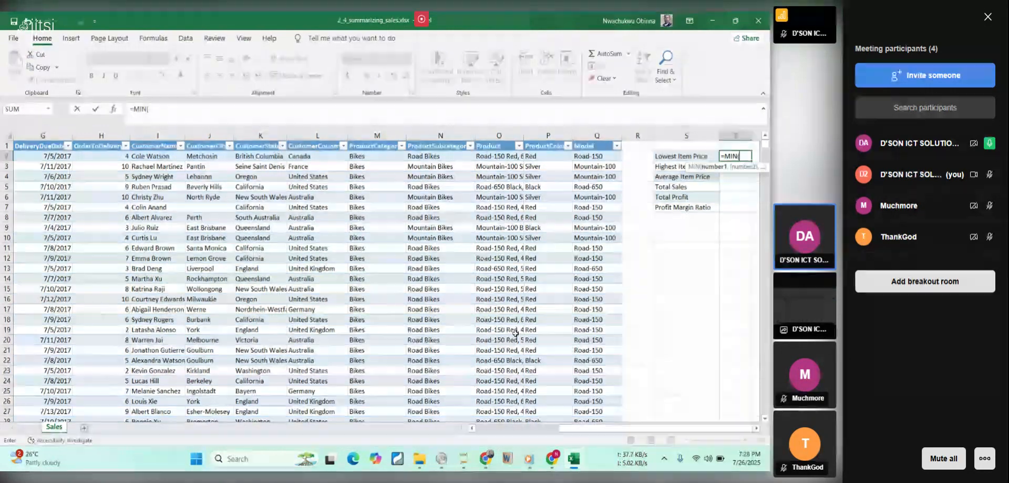
left_click_drag(571, 428, 473, 428)
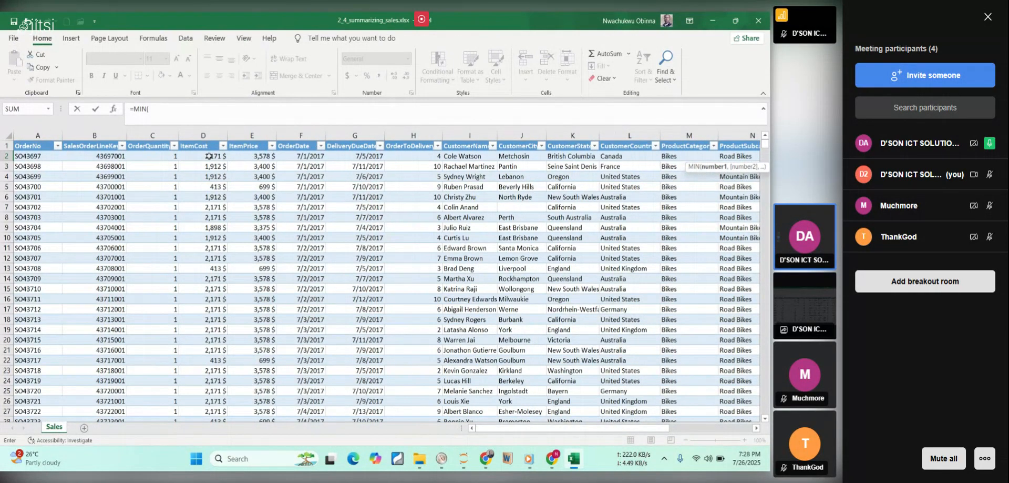
left_click(208, 156)
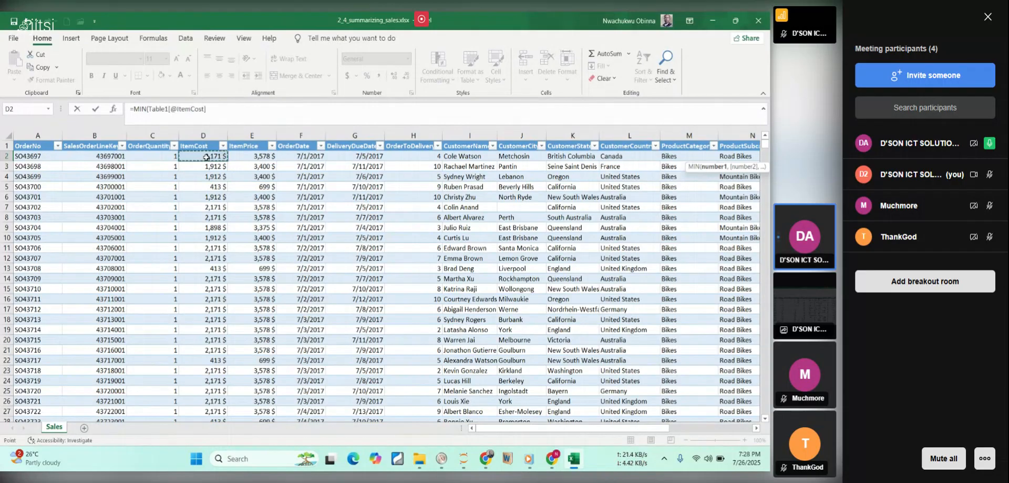
left_click(244, 155)
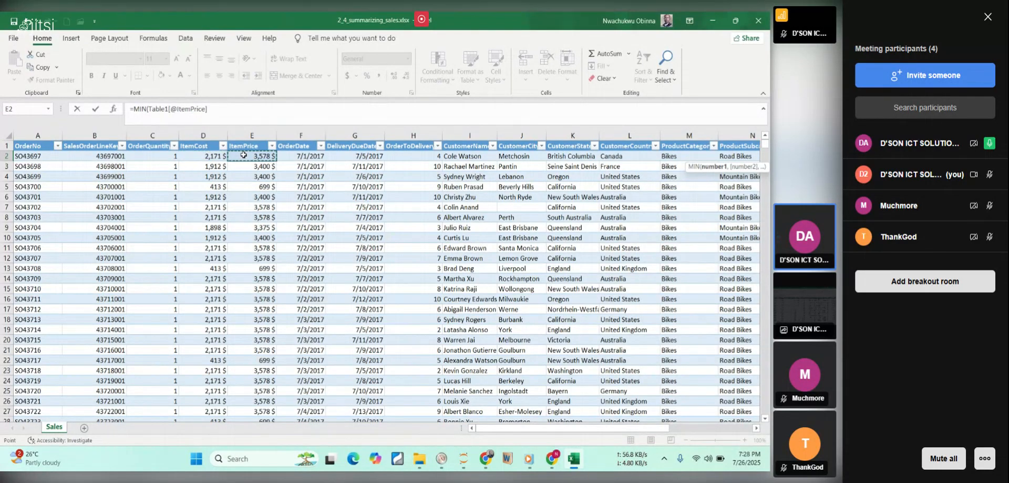
key("ctrl+shift+Down")
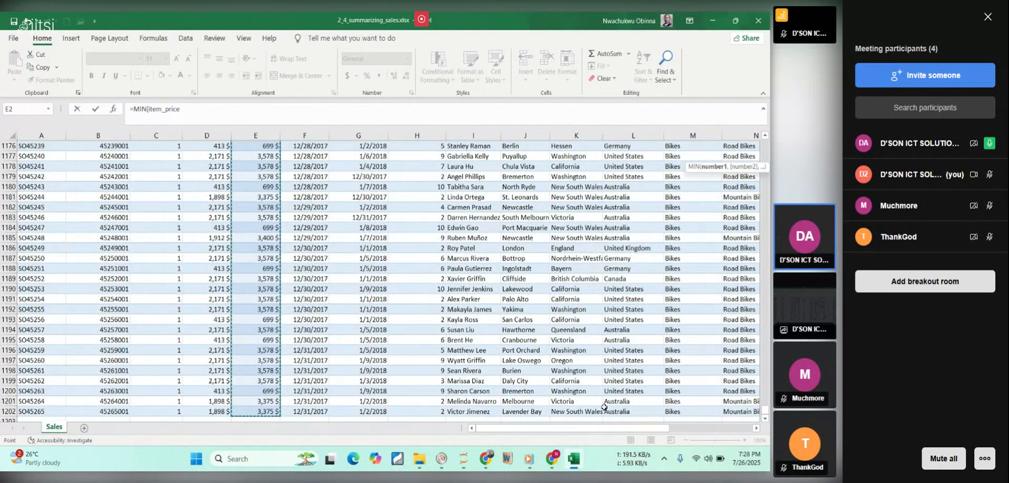
left_click_drag(632, 429, 768, 440)
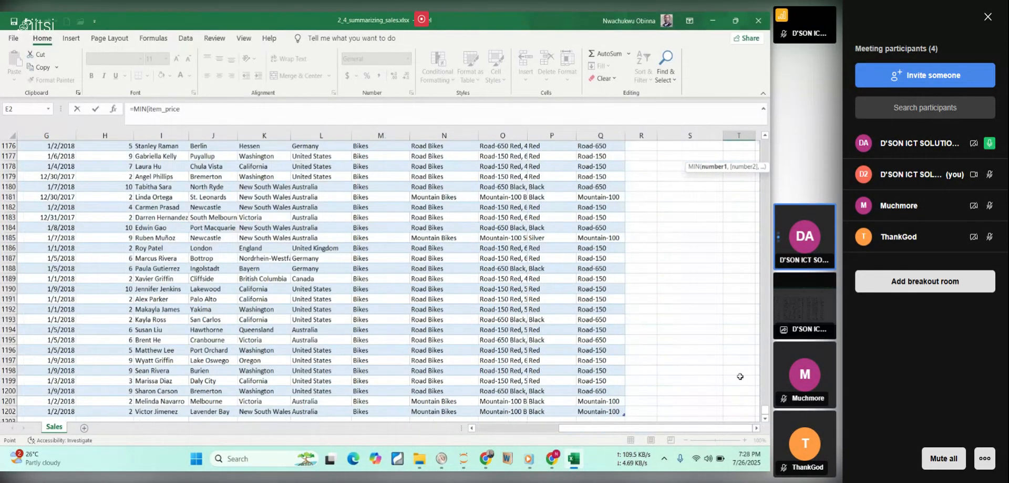
left_click_drag(765, 400, 766, 403)
left_click_drag(769, 190, 755, 135)
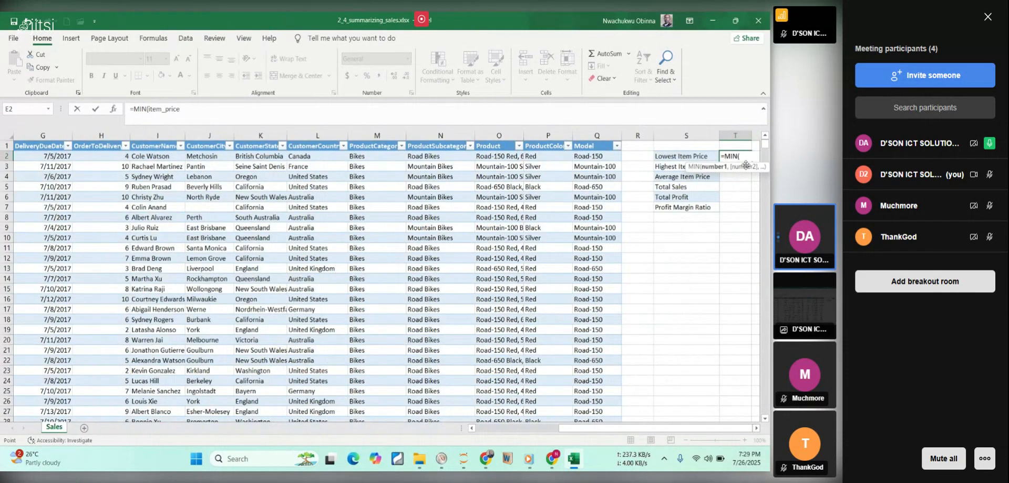
left_click(745, 156)
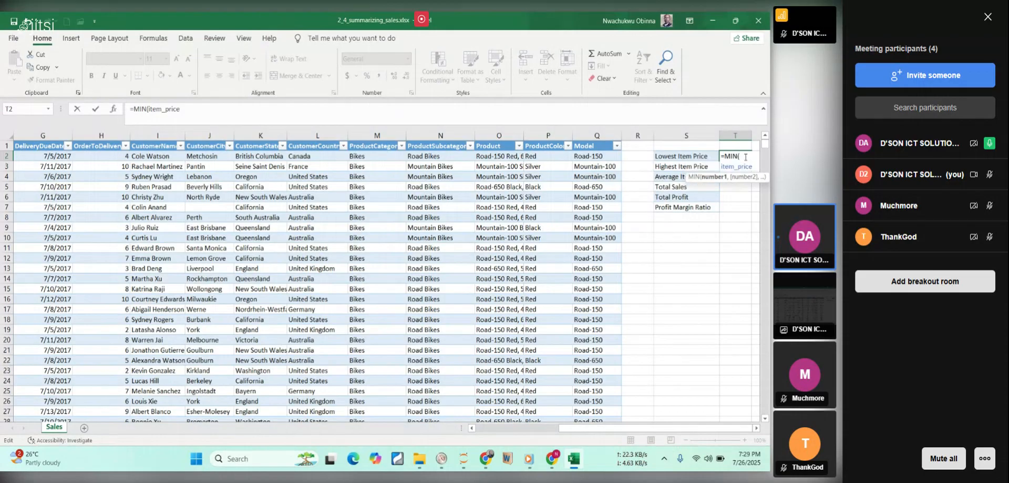
key("Return")
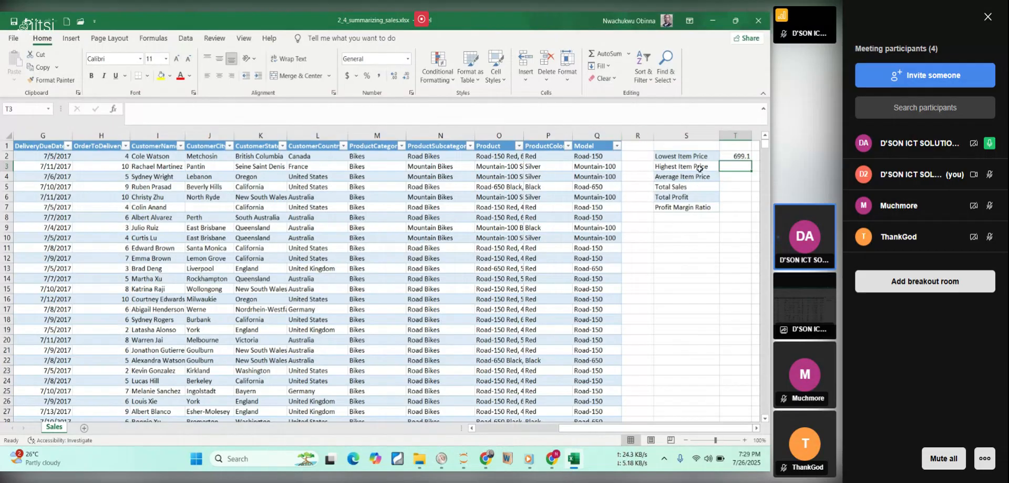
left_click(737, 157)
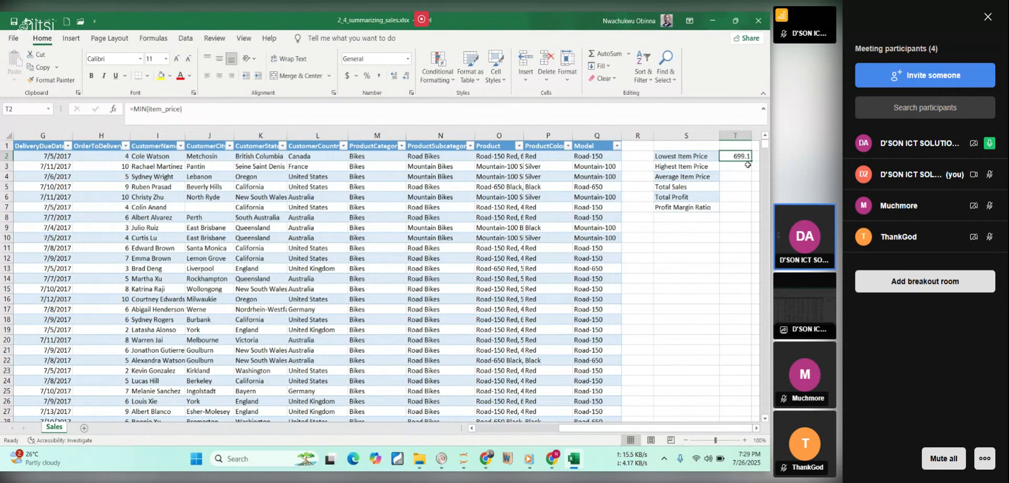
Calculate the highest item price in T3 with a MAX formula over the whole ItemPrice column (item_price).
left_click(747, 165)
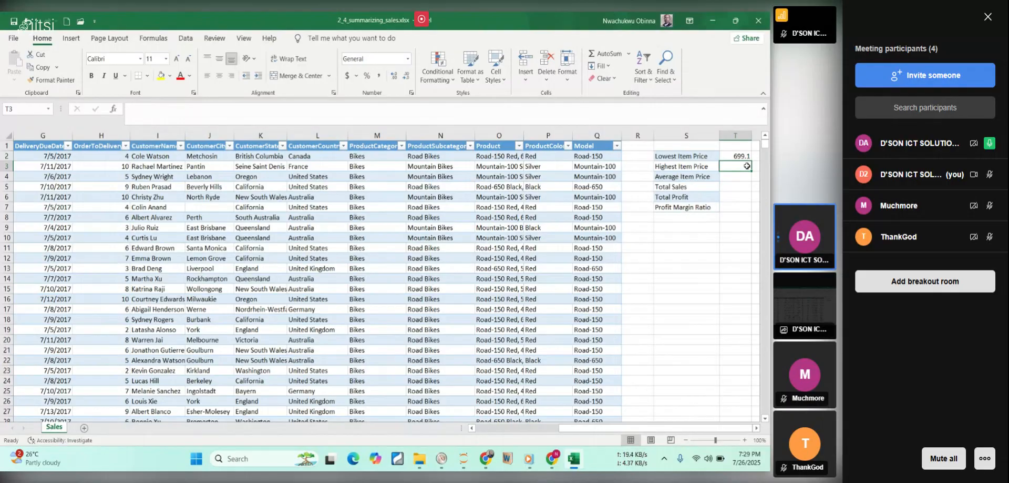
type("=max")
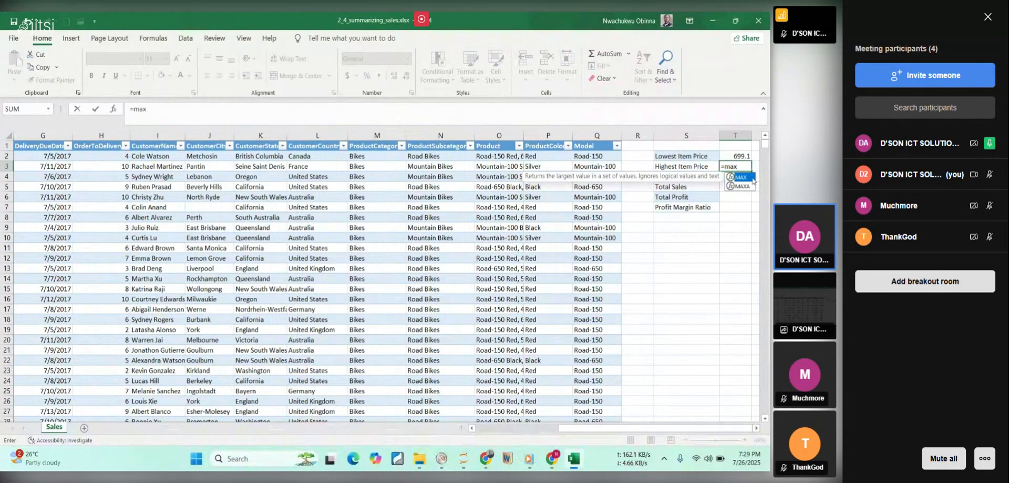
double_click(743, 177)
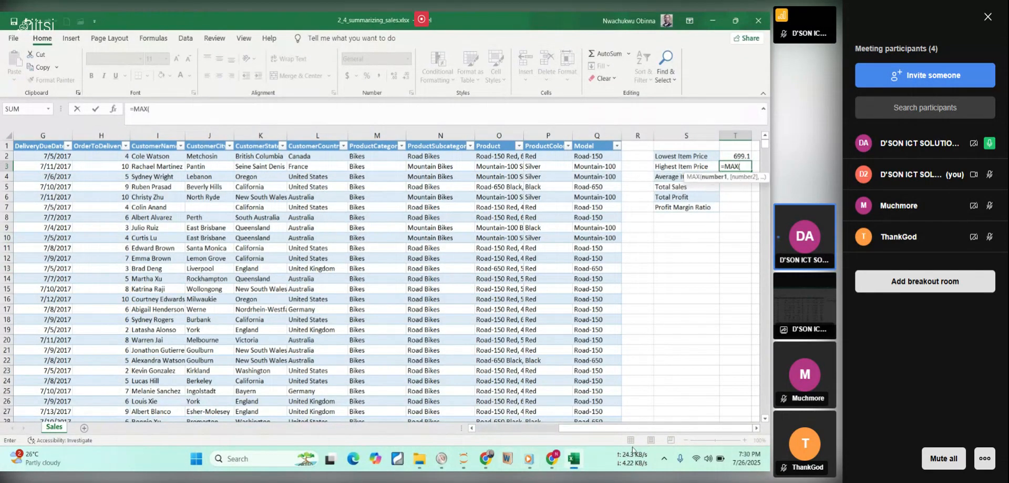
left_click_drag(637, 426, 461, 427)
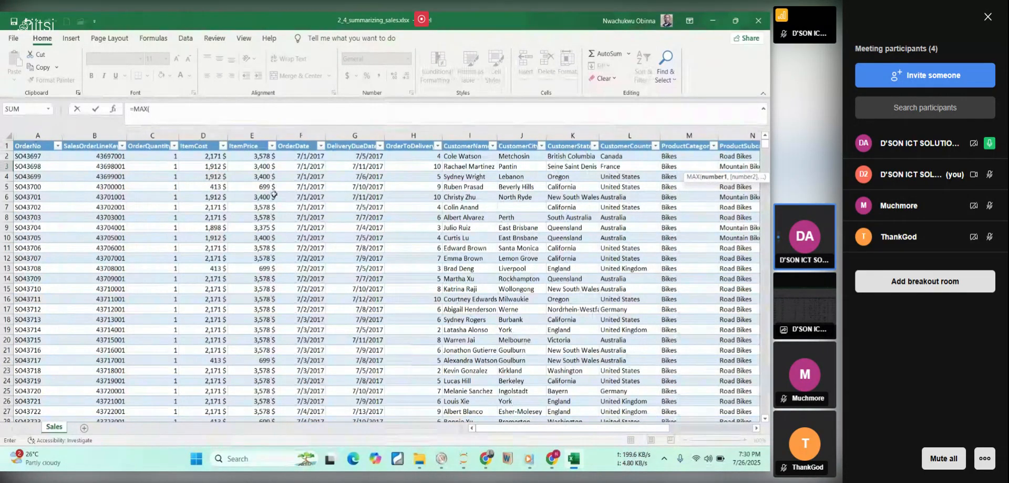
left_click(253, 157)
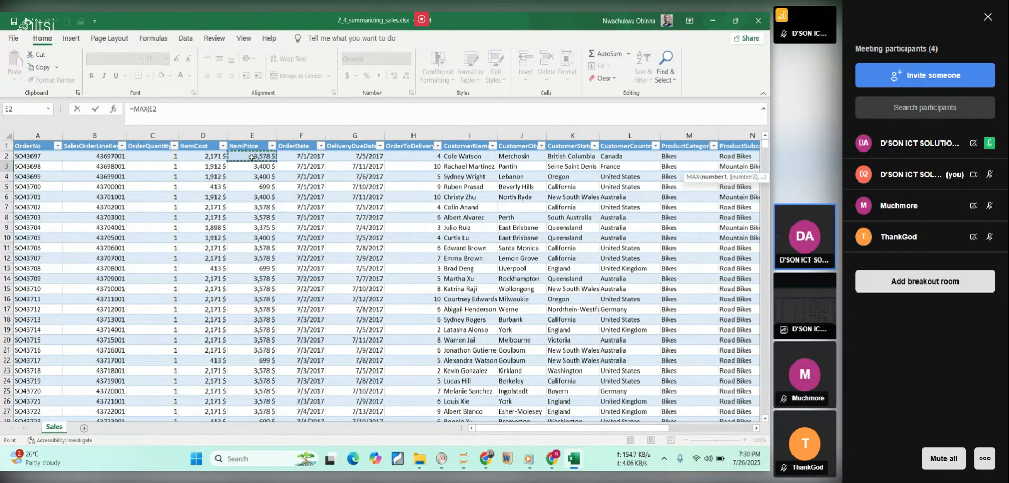
key("ctrl+shift+Down")
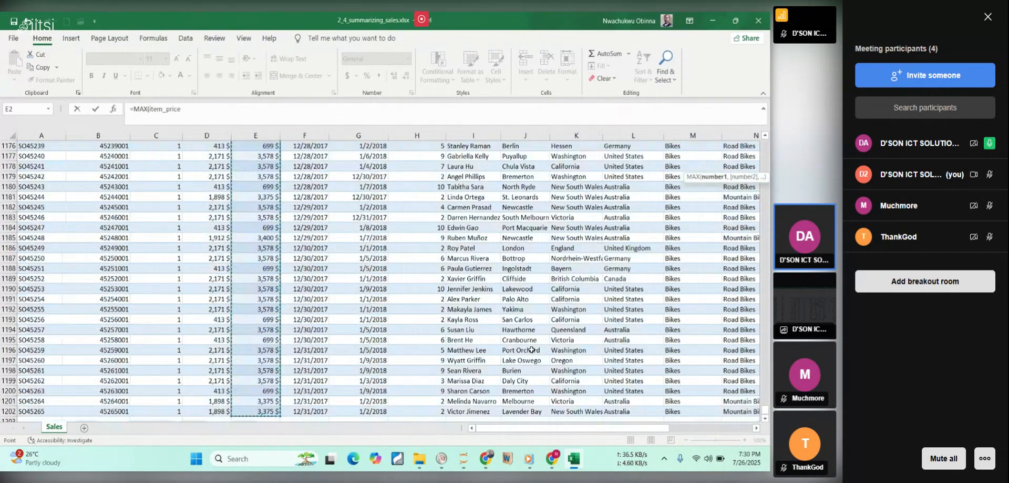
left_click_drag(642, 427, 725, 432)
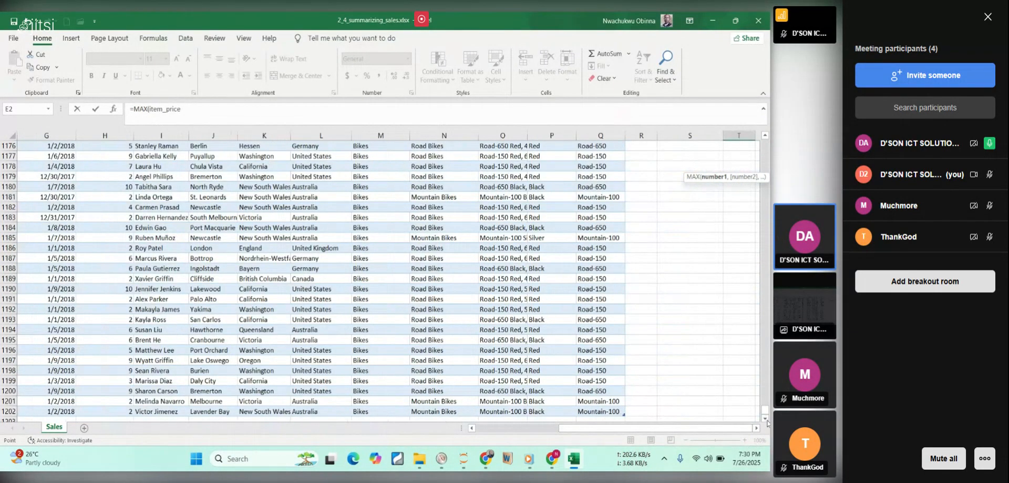
left_click_drag(764, 409, 769, 226)
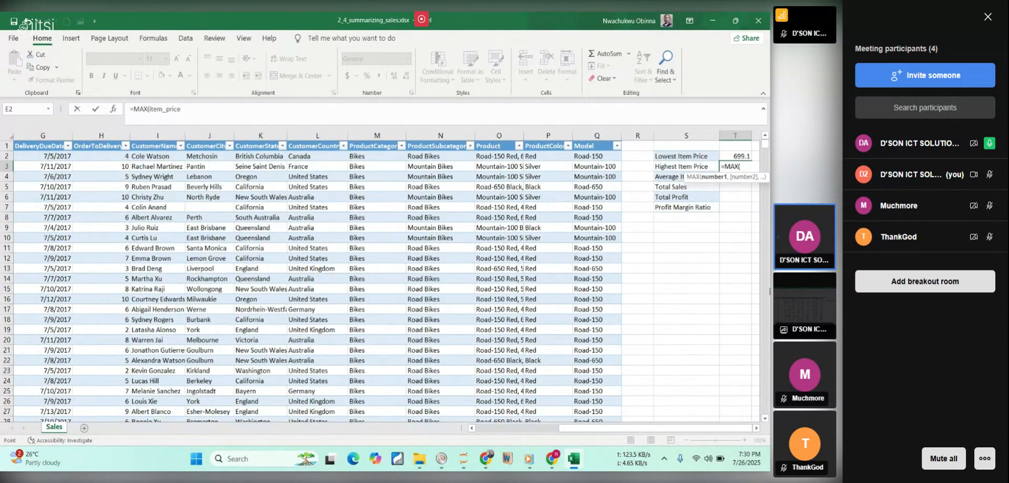
key("Return")
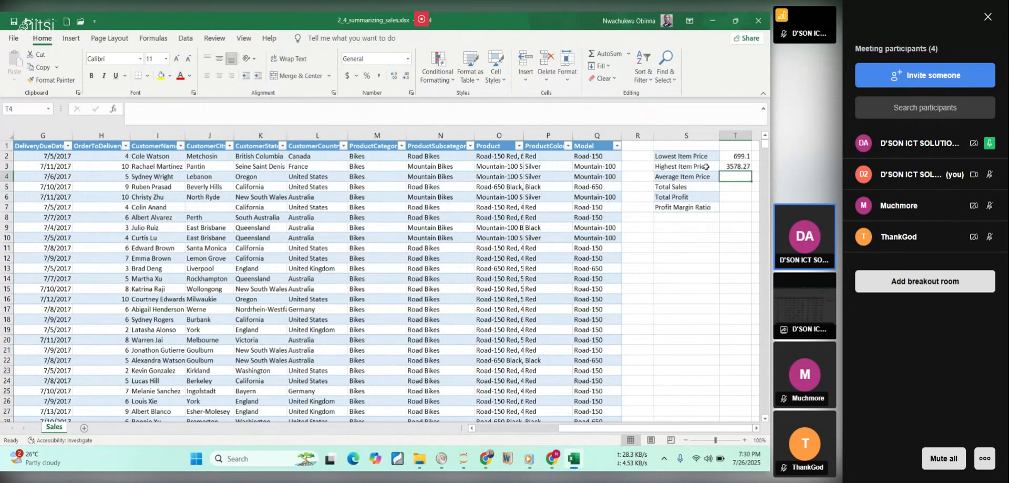
left_click(731, 165)
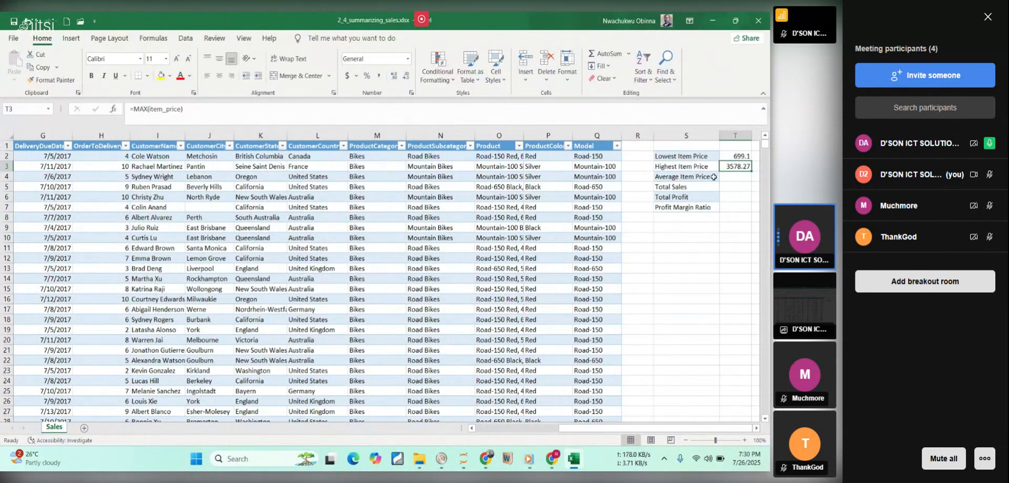
Calculate the average item price in T4 with an AVERAGE formula over the whole ItemPrice column (item_price).
left_click(742, 179)
type("=ave")
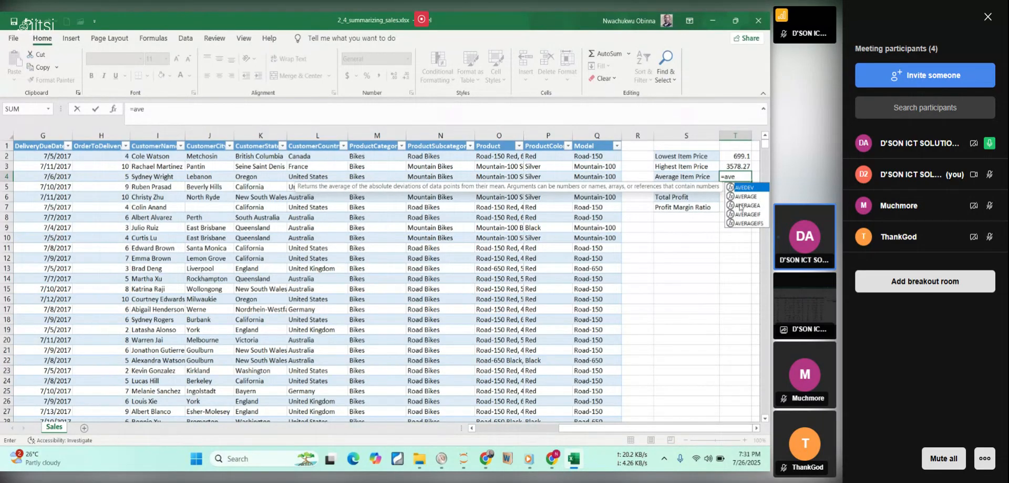
double_click(752, 197)
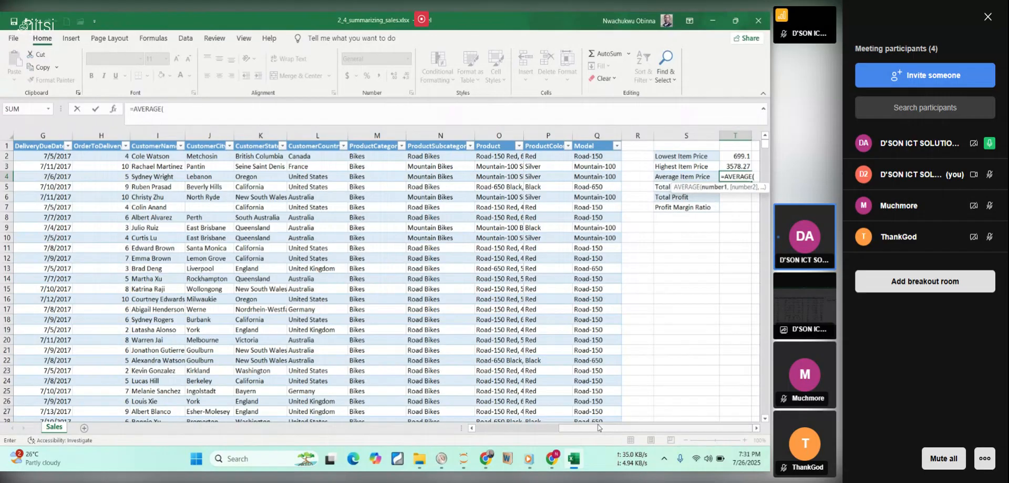
left_click_drag(599, 427, 504, 427)
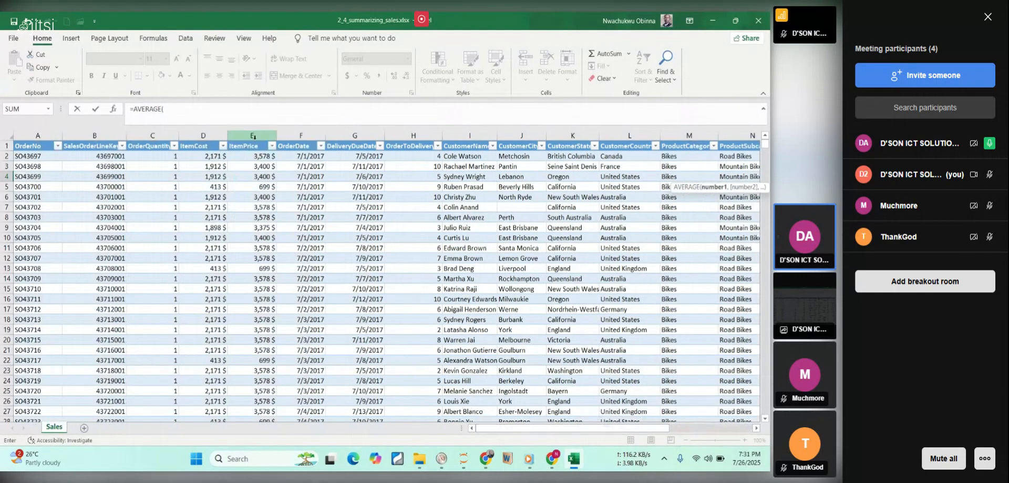
left_click(252, 155)
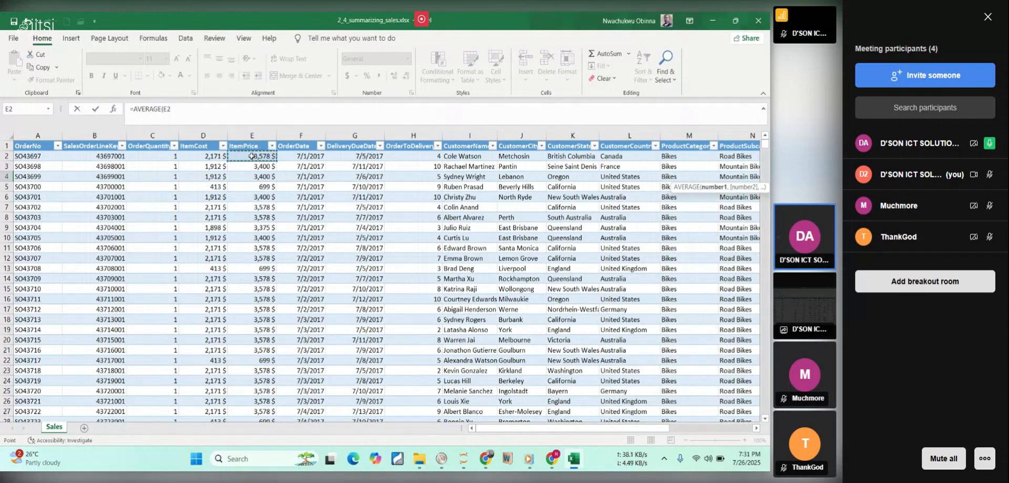
key("ctrl+shift+Down")
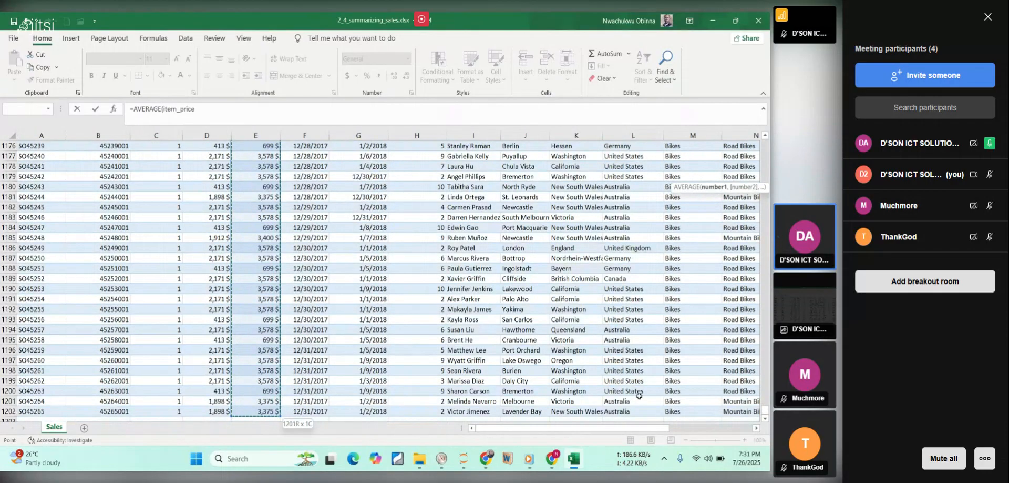
left_click_drag(625, 427, 709, 427)
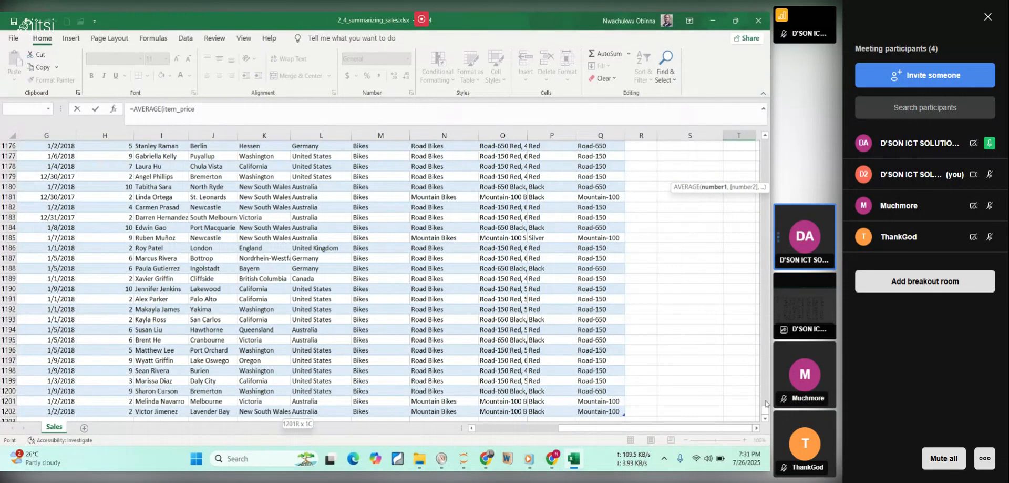
left_click_drag(766, 406, 766, 139)
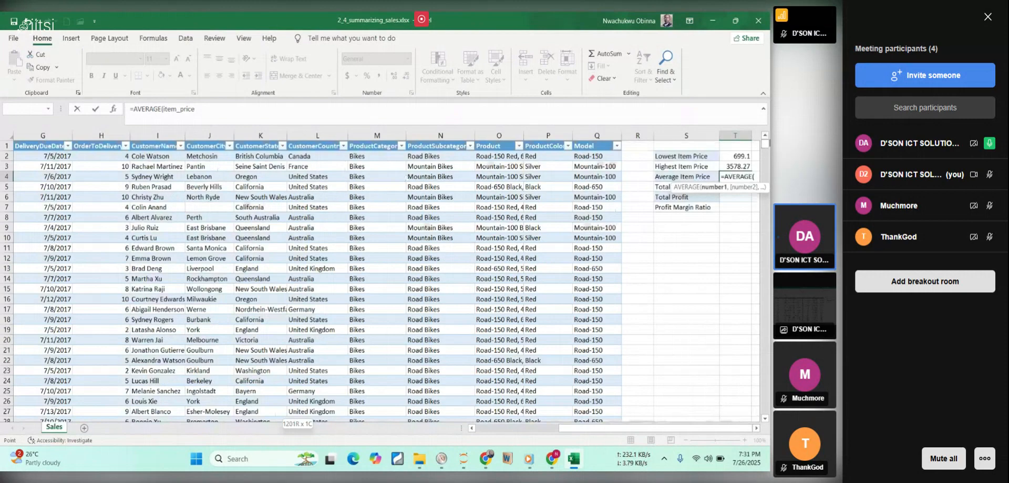
key("Return")
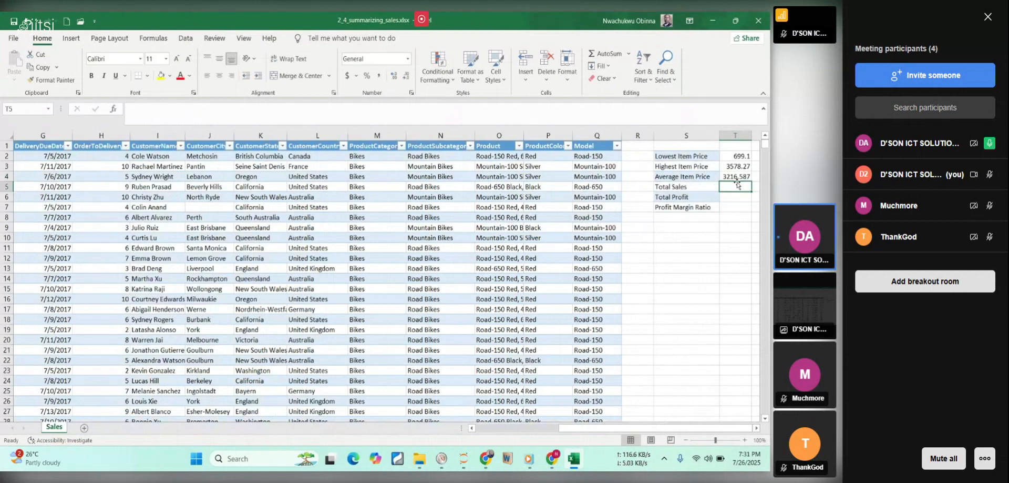
left_click(734, 175)
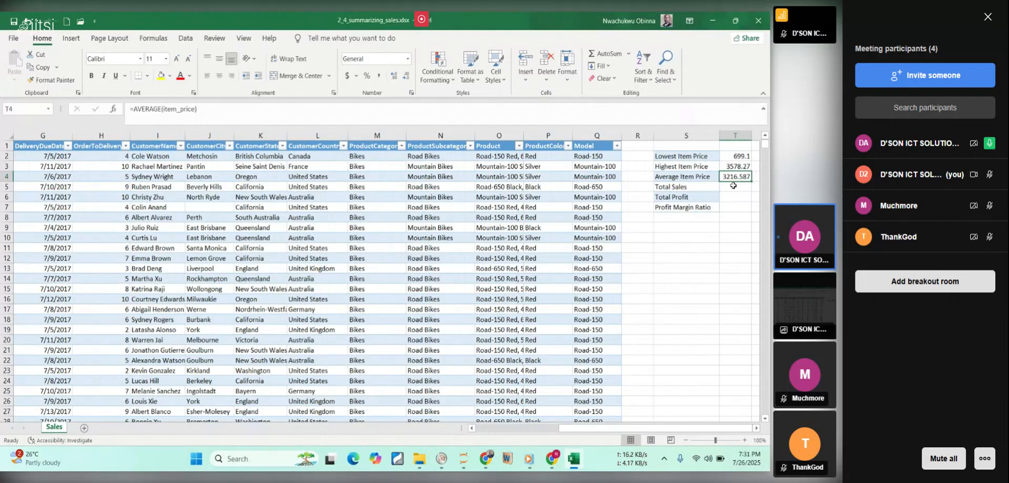
Calculate the total sales in T5 with a SUM formula over the whole ItemPrice column (item_price).
left_click(733, 186)
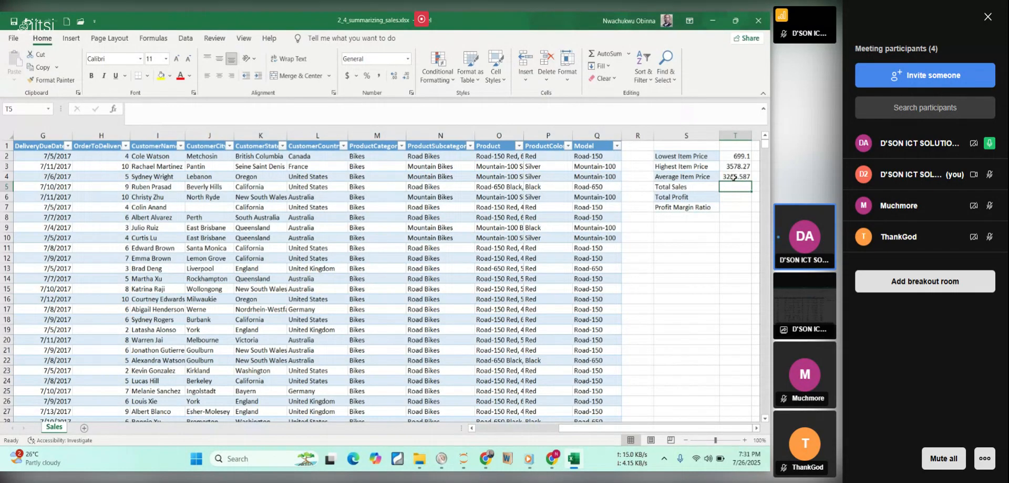
left_click(745, 209)
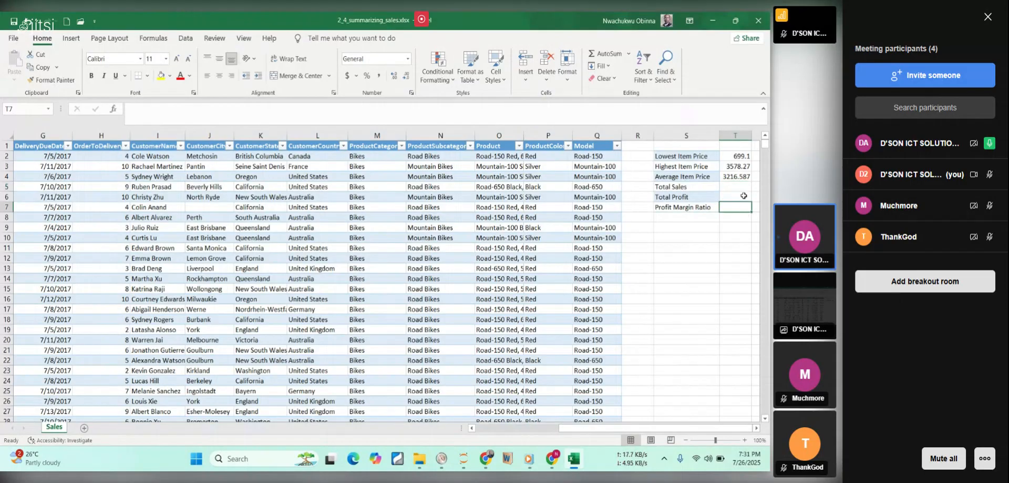
left_click(742, 188)
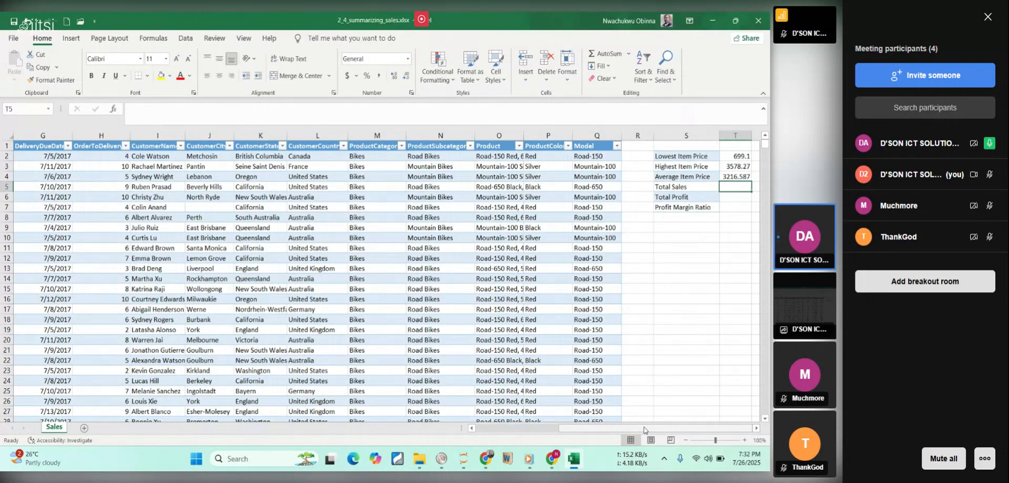
type("=sum")
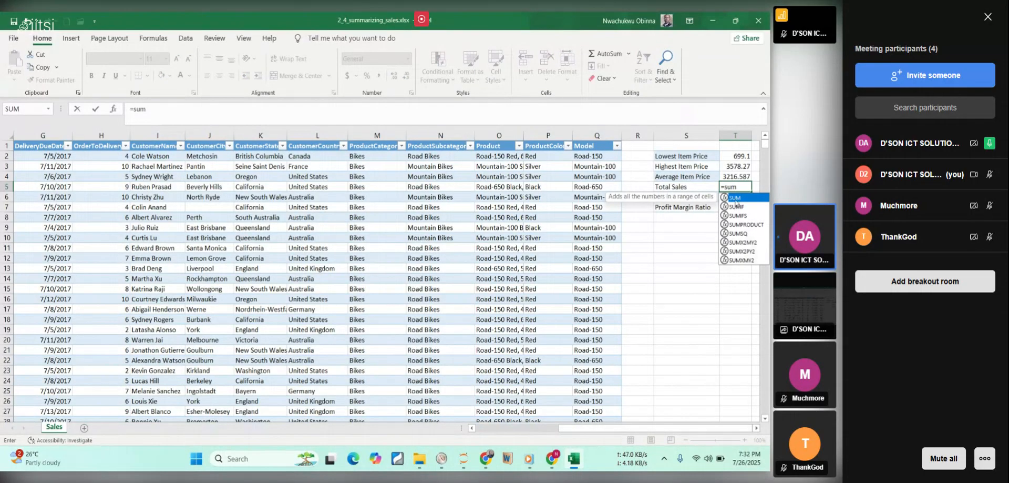
double_click(737, 199)
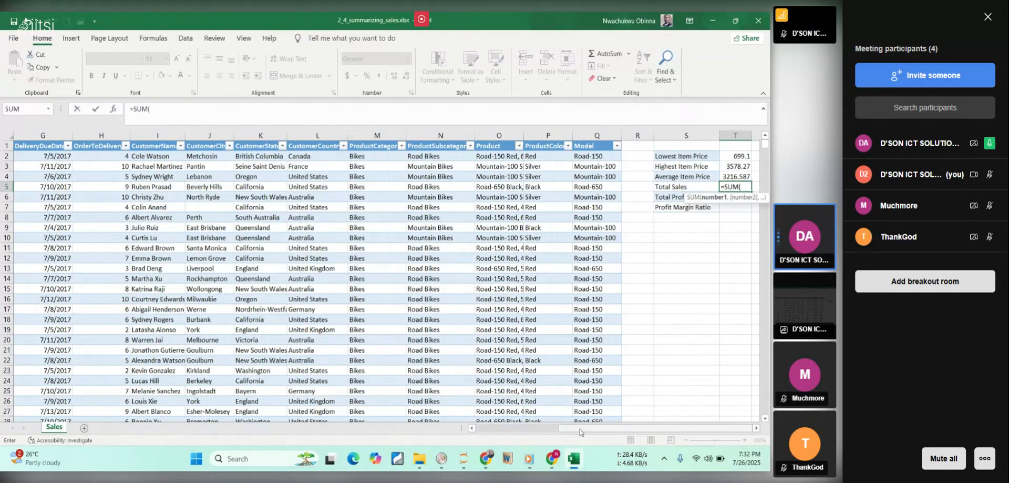
left_click_drag(580, 432, 580, 432)
left_click_drag(563, 429, 496, 428)
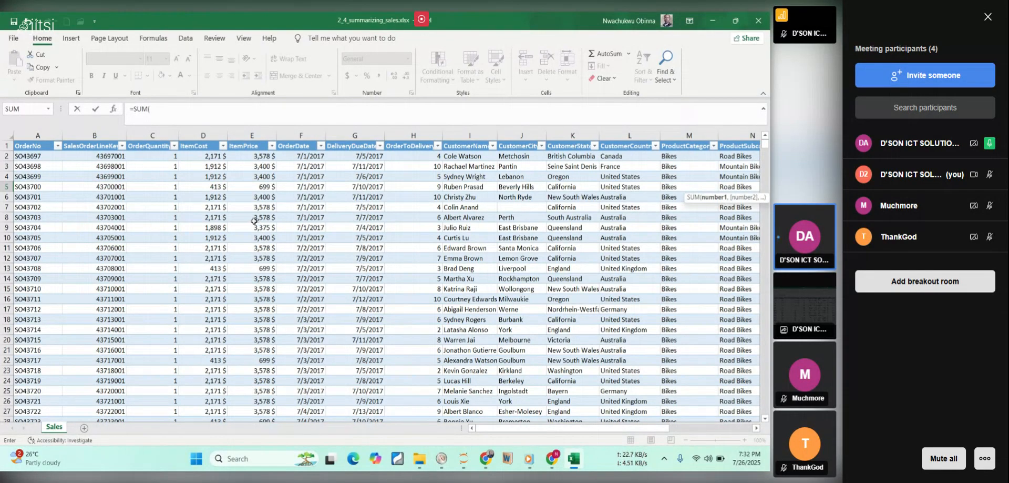
left_click(252, 157)
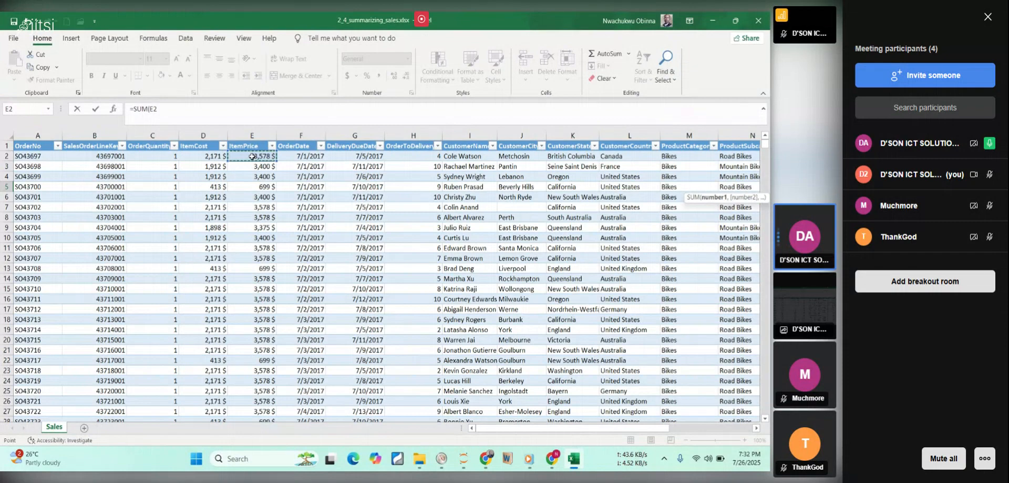
key("ctrl+shift+Down")
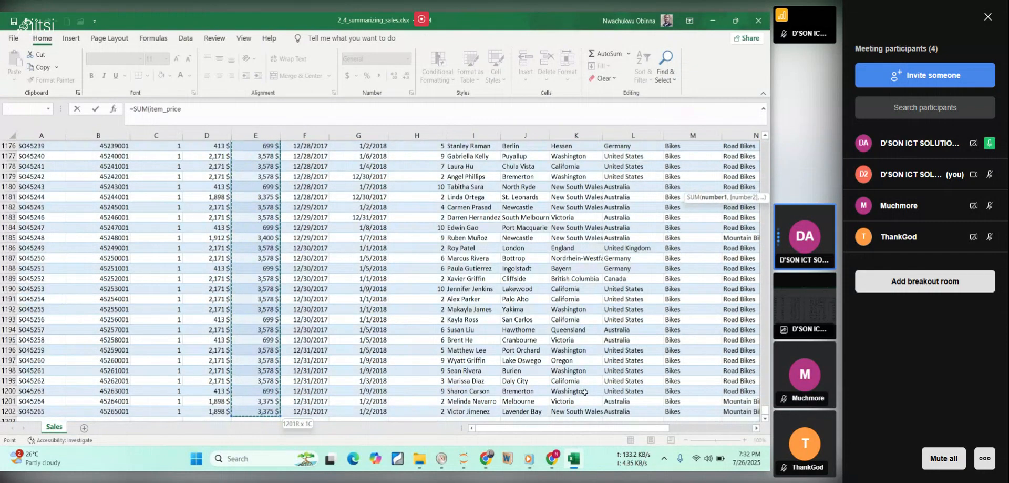
left_click_drag(568, 427, 707, 431)
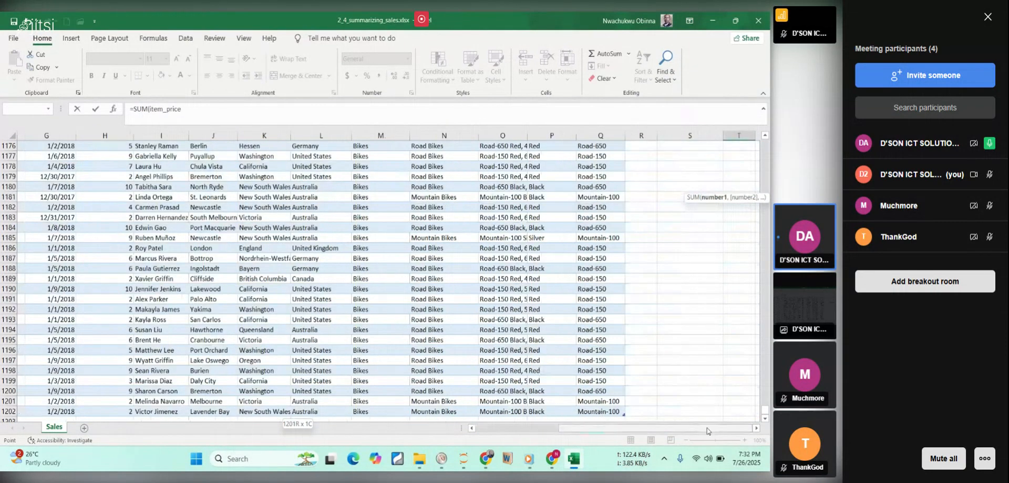
left_click_drag(765, 412, 746, 140)
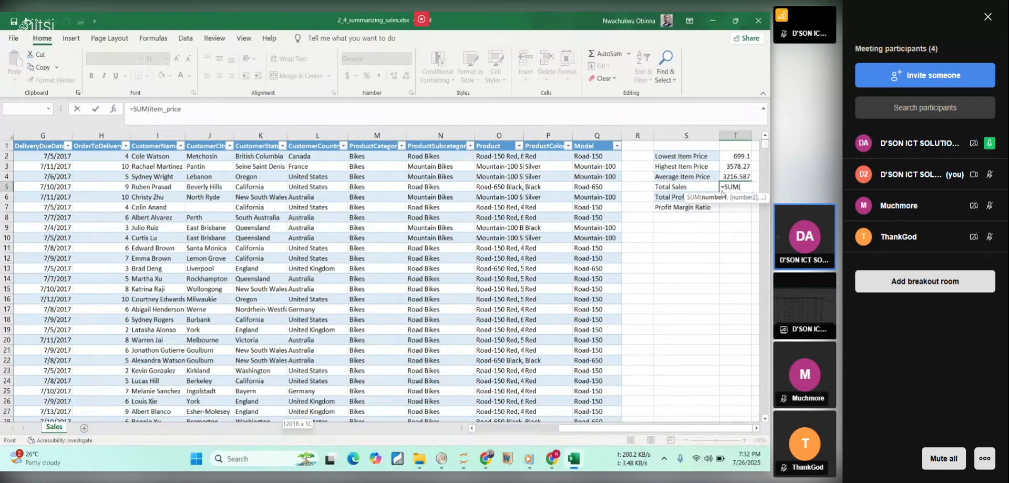
left_click(746, 185)
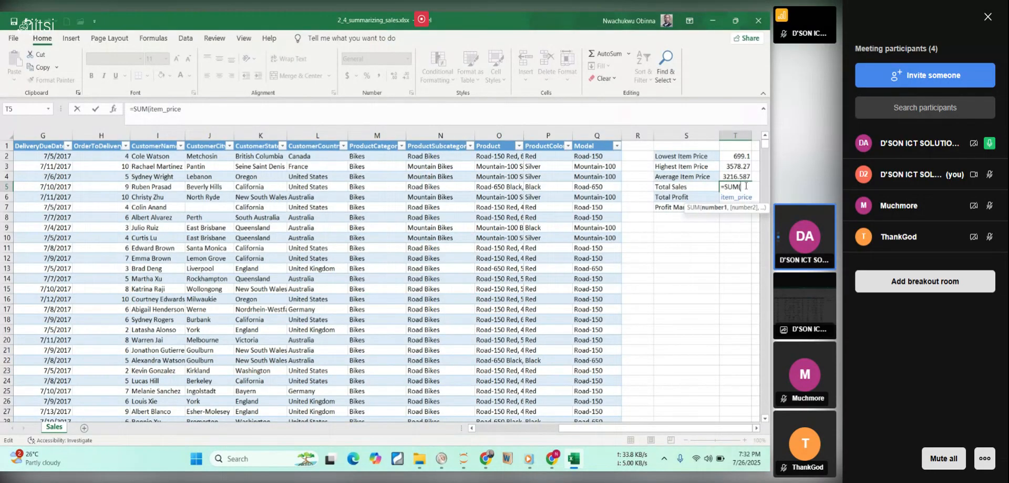
key("Return")
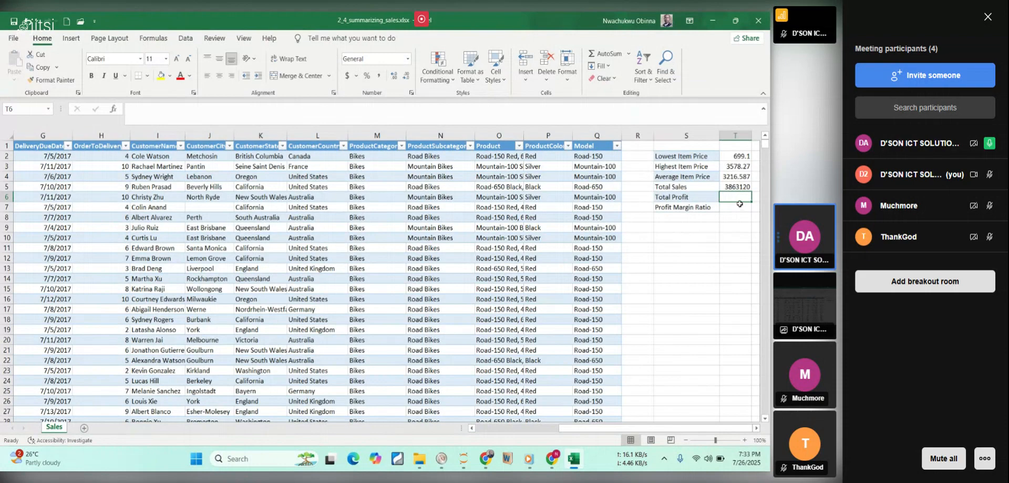
Examine the ItemCost and ItemPrice columns as the basis for the total profit calculation.
left_click_drag(667, 430, 516, 429)
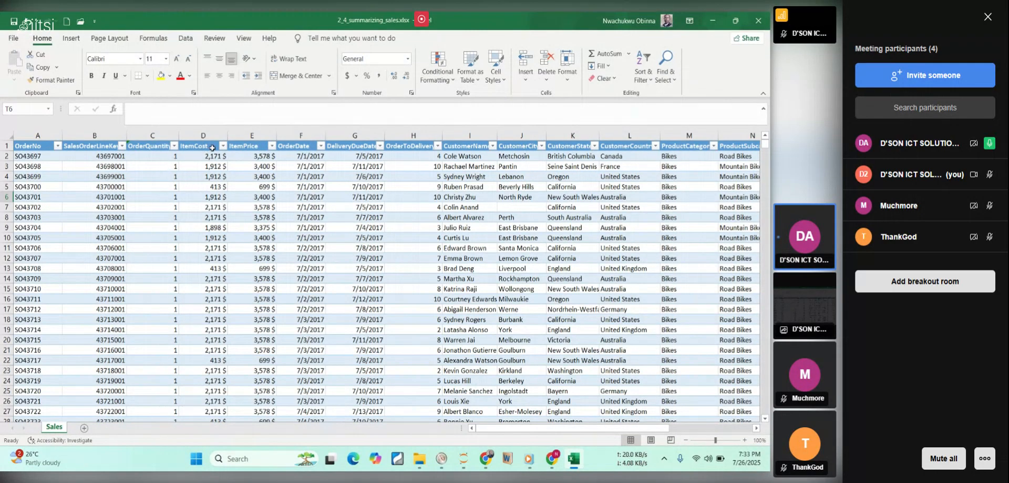
left_click(209, 148)
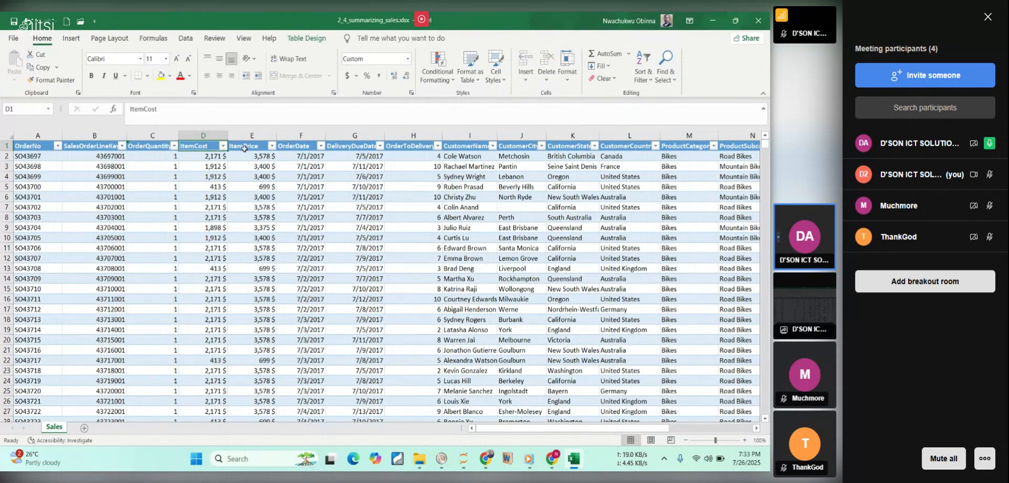
left_click(246, 150)
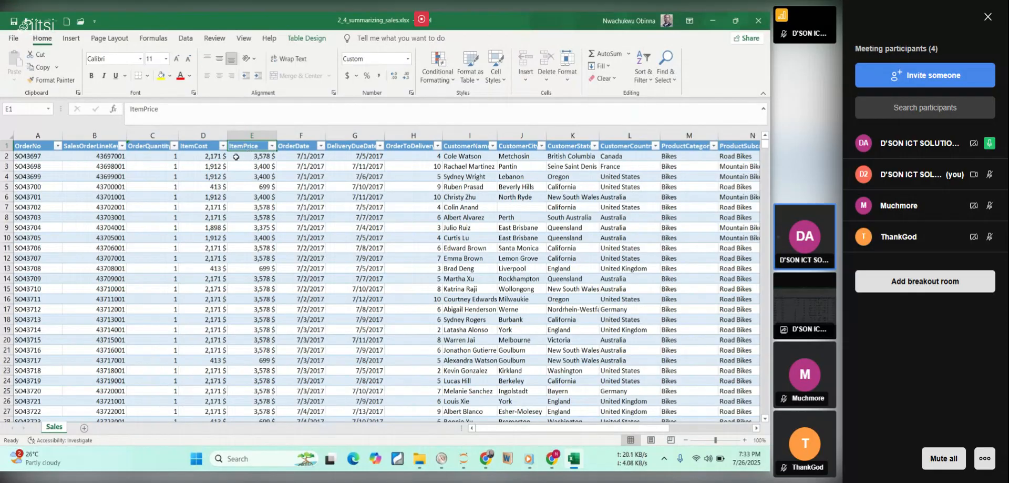
left_click(207, 146)
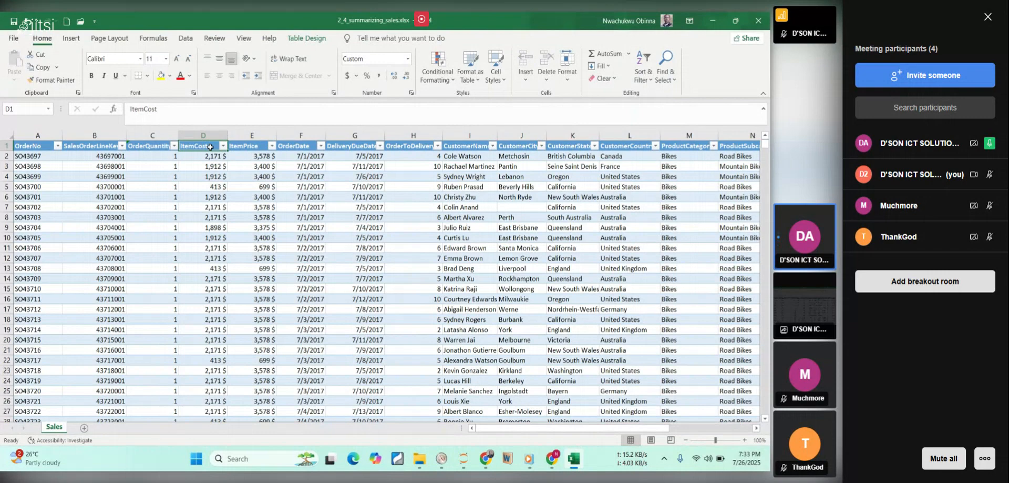
left_click(257, 149)
left_click_drag(514, 430, 616, 438)
Start the total profit formula in T6 with the SUM of the whole ItemPrice column (item_price).
left_click(739, 195)
type("=")
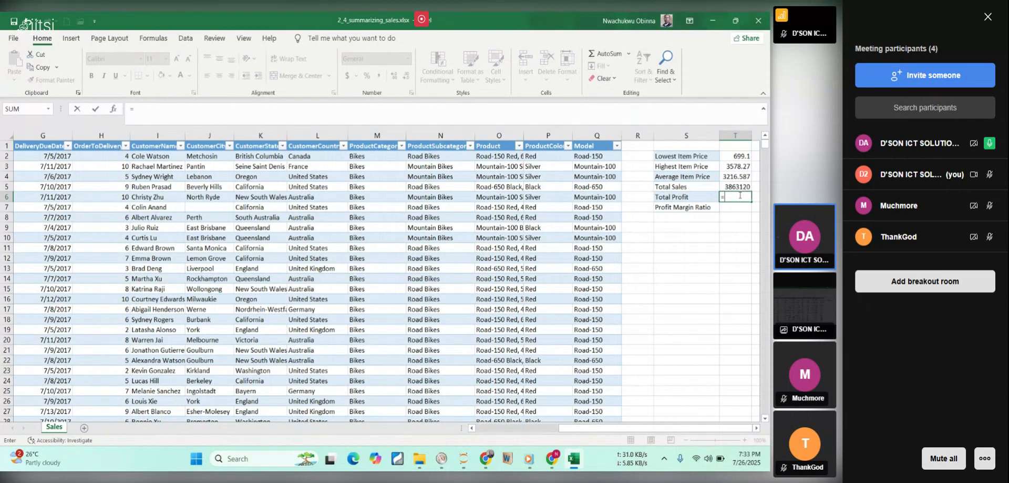
type("su")
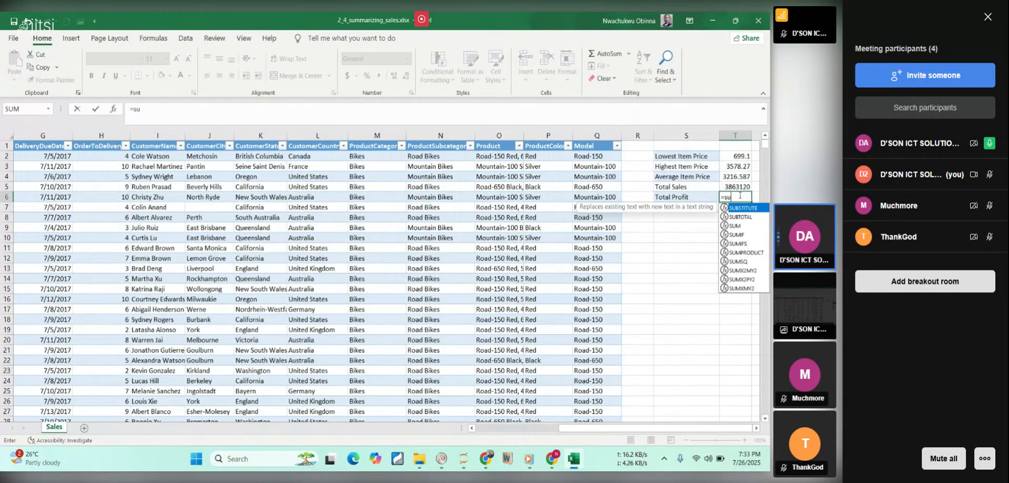
type("m")
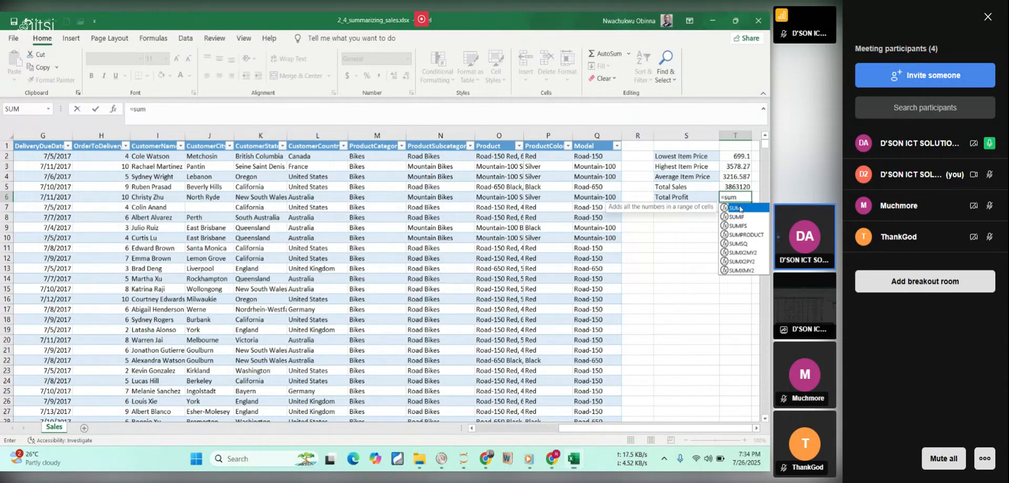
double_click(739, 210)
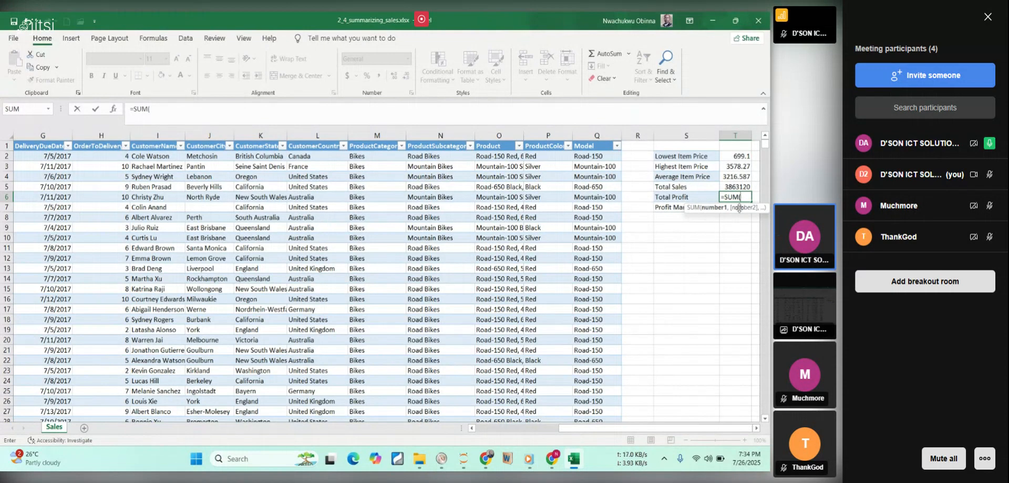
type("ite")
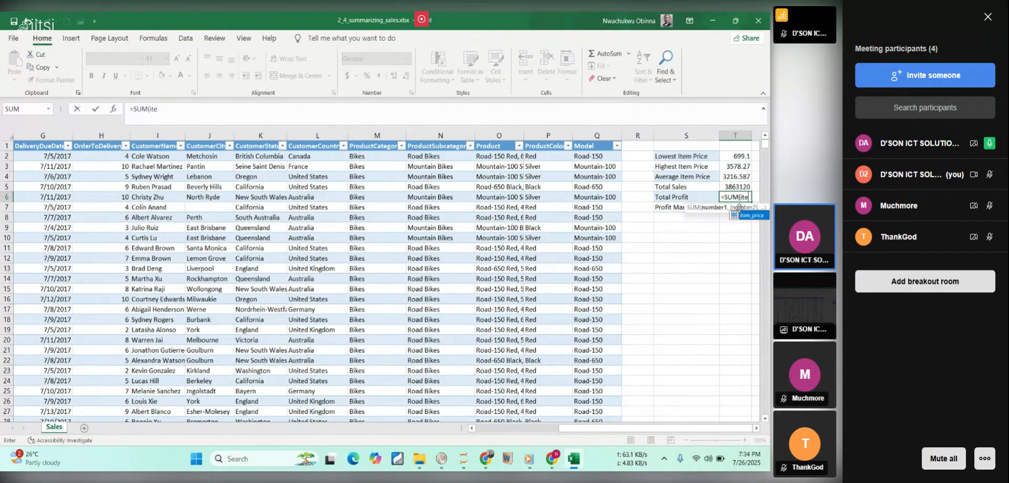
key("Return")
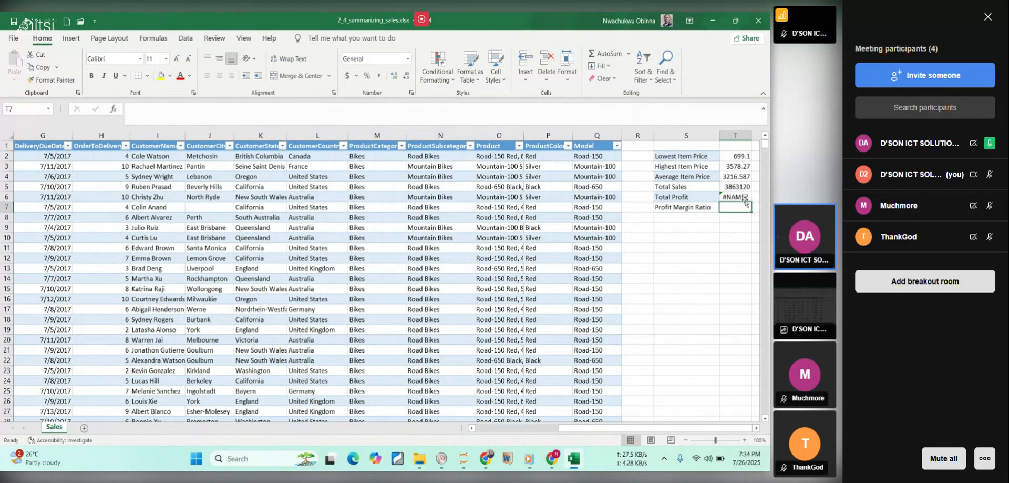
left_click(745, 196)
double_click(744, 196)
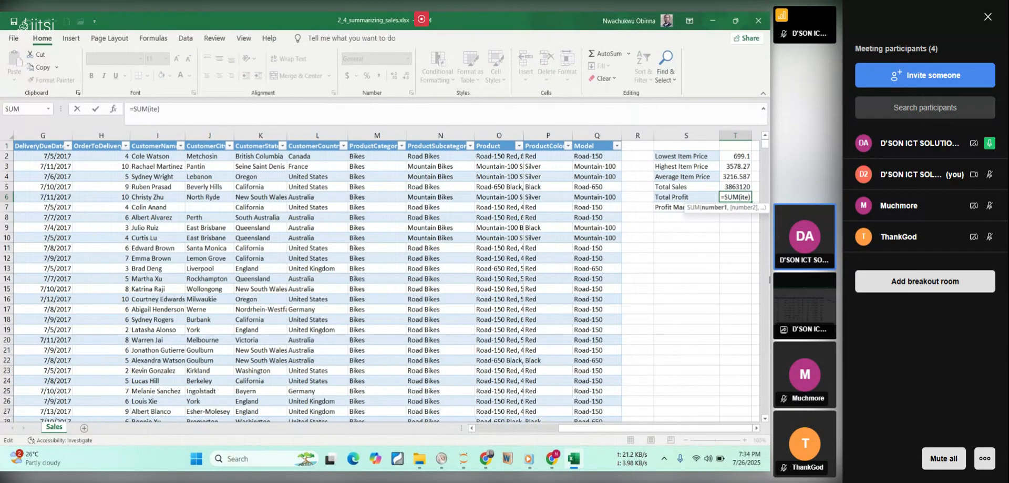
key("BackSpace")
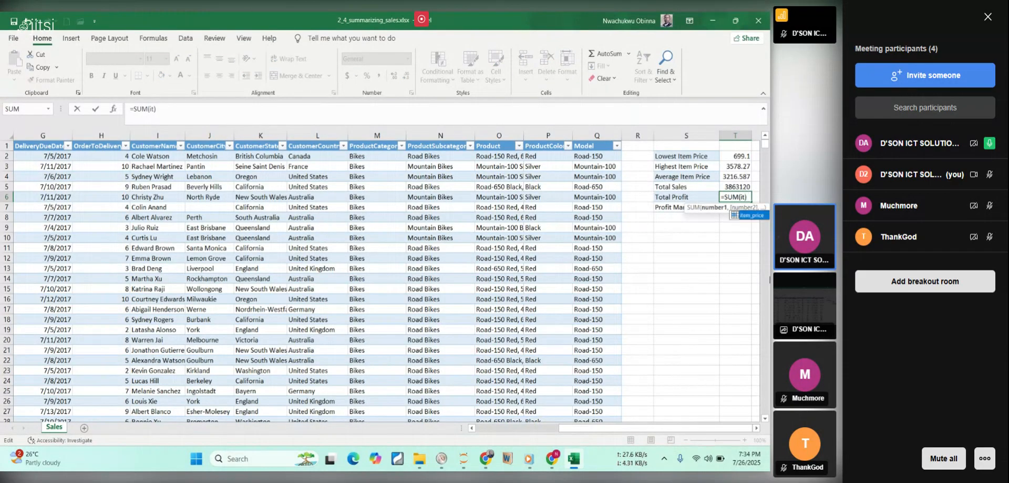
double_click(749, 214)
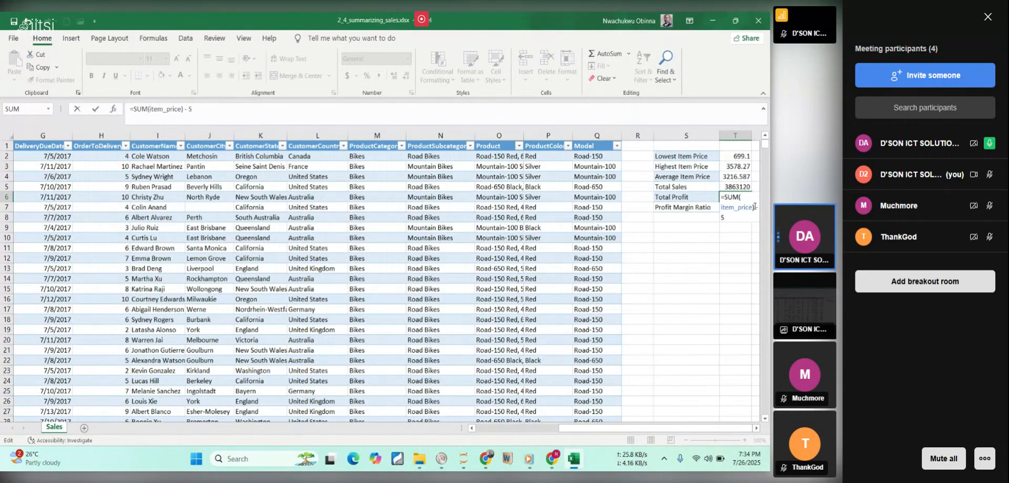
Extend the total profit formula in T6 with a second SUM function subtracted from the item price total.
type("um")
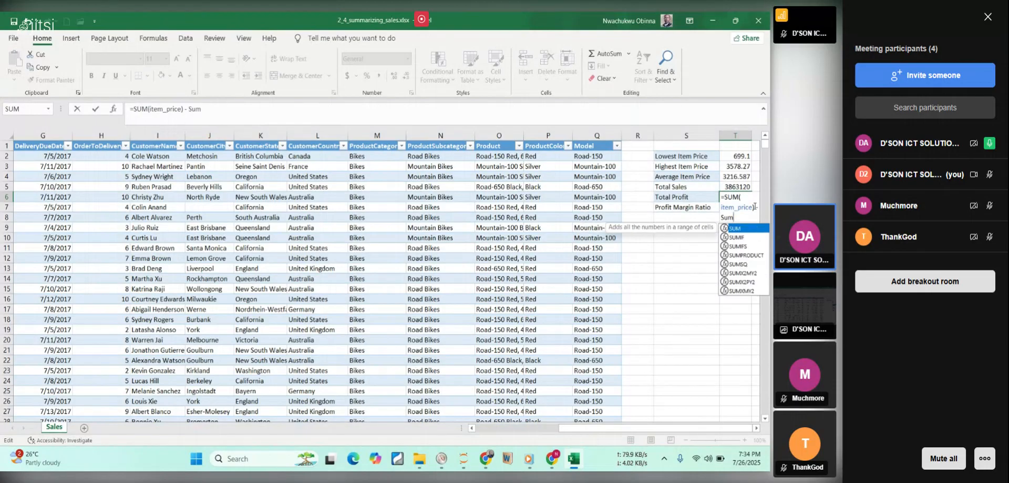
left_click(749, 226)
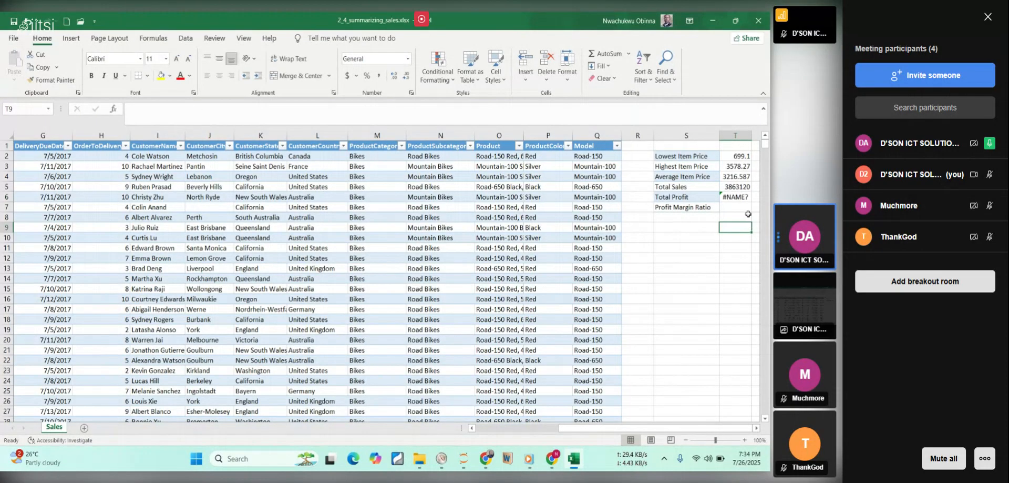
double_click(739, 196)
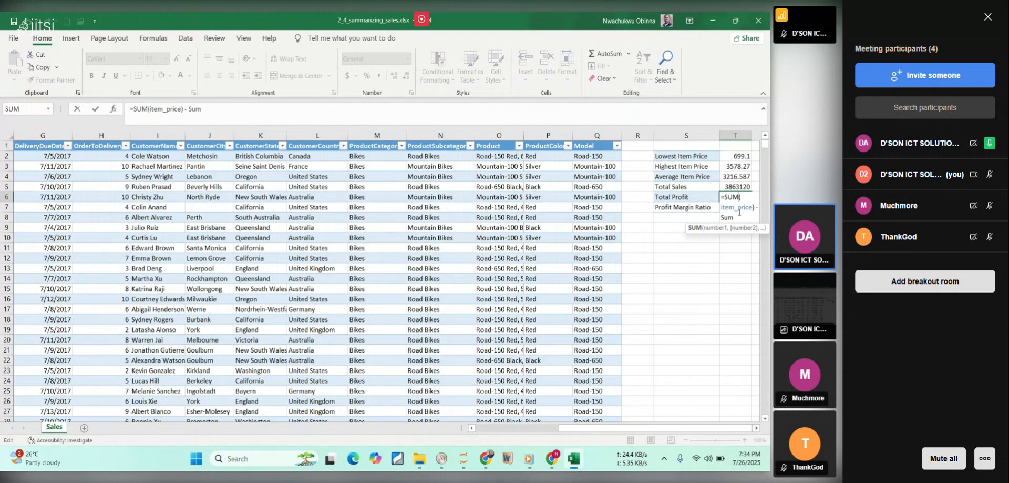
key("BackSpace")
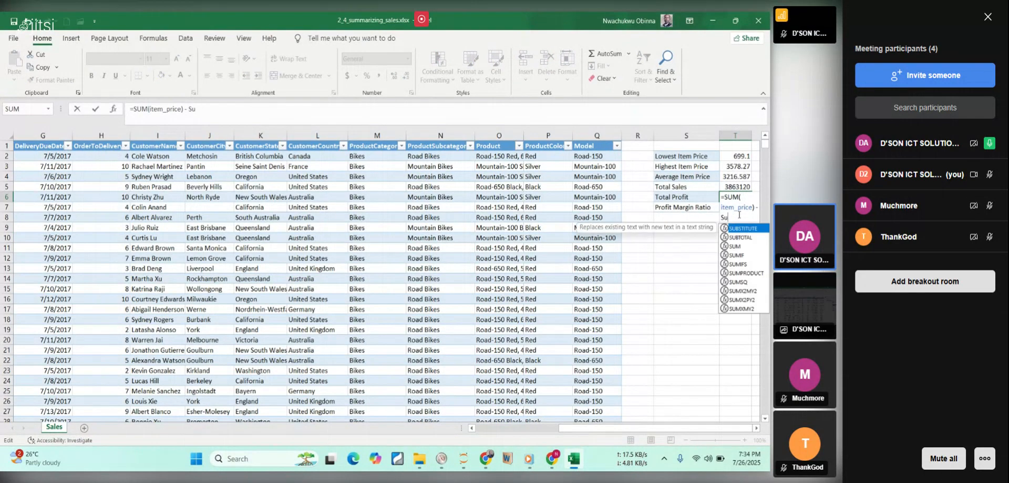
type("m")
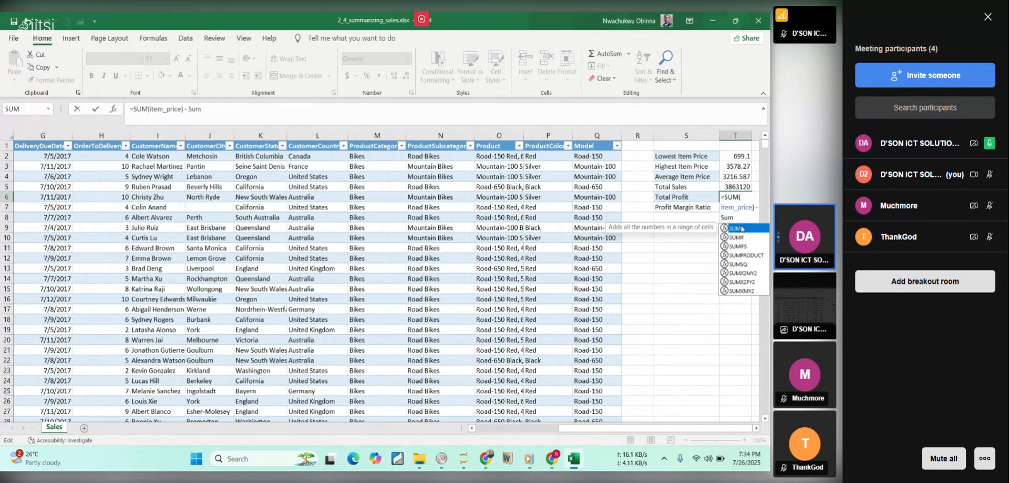
double_click(741, 228)
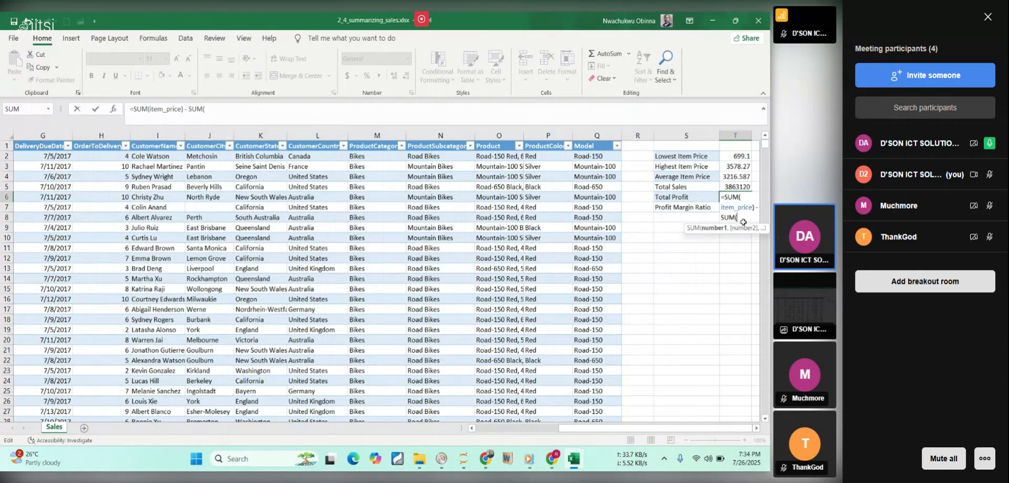
type("it")
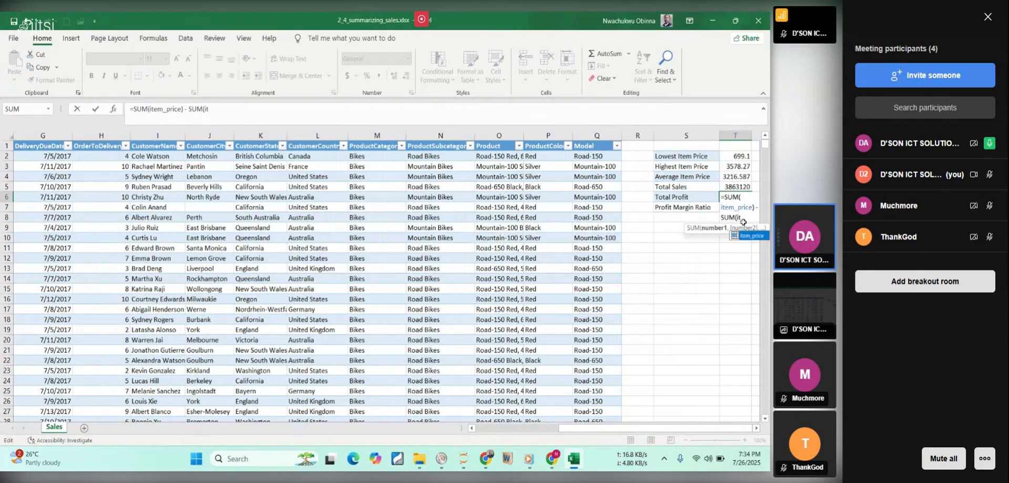
key("BackSpace")
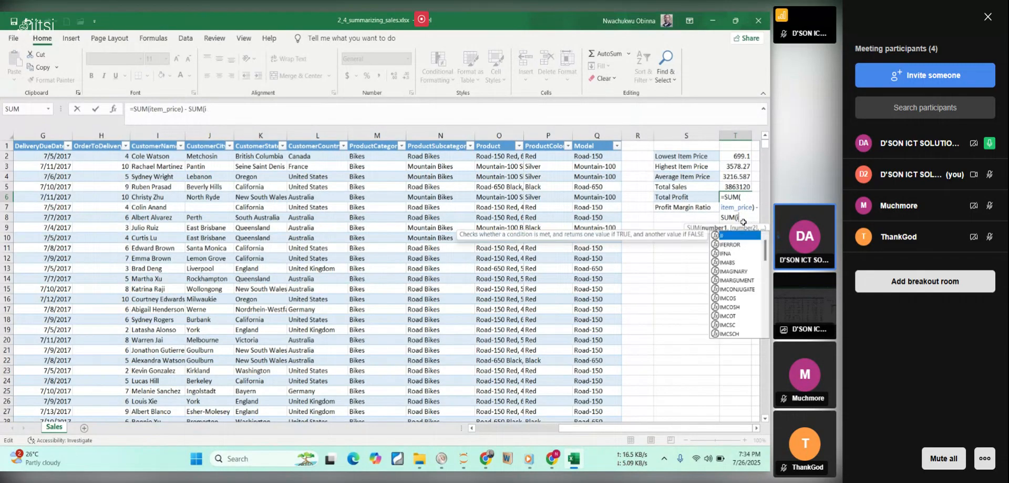
key("BackSpace")
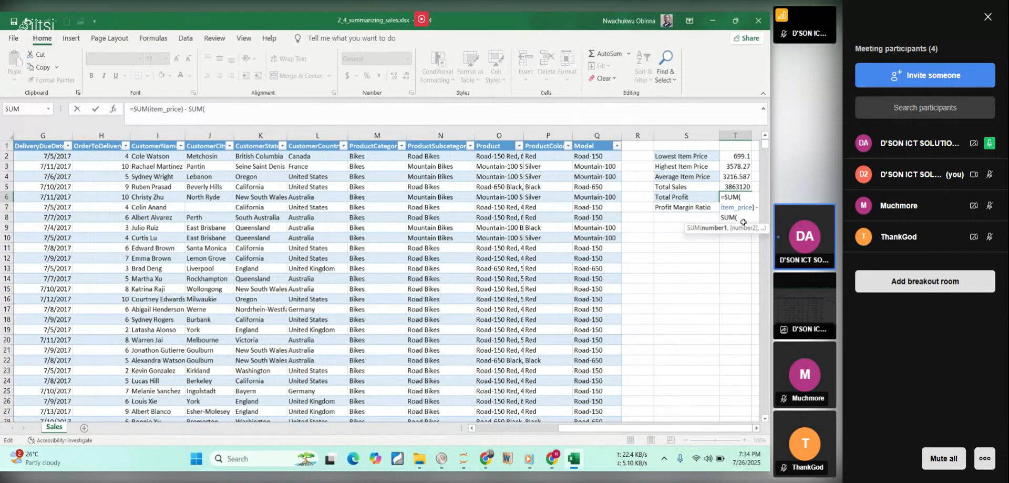
Complete the T6 formula with the whole ItemCost column (Table1[ItemCost]) as the subtracted sum, accepting the closing-parenthesis correction.
left_click_drag(690, 429, 583, 420)
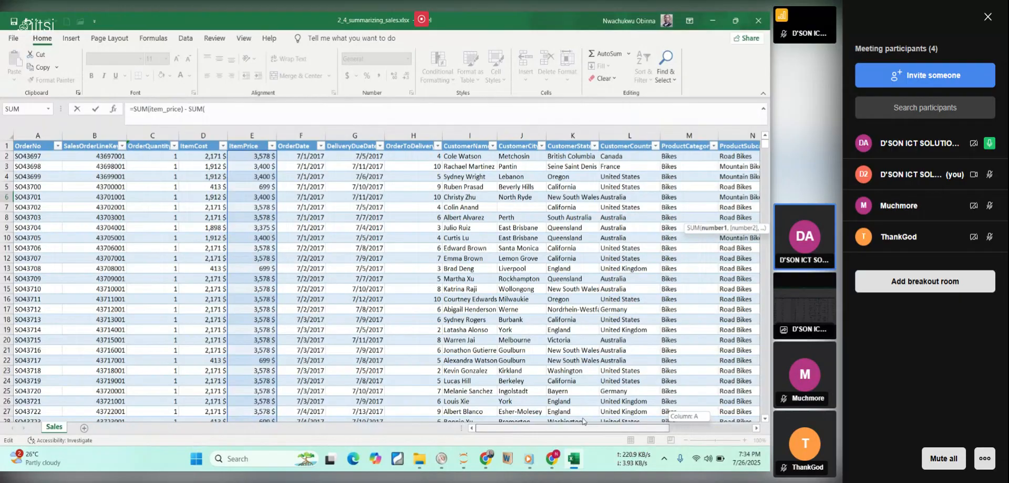
left_click_drag(582, 419, 583, 419)
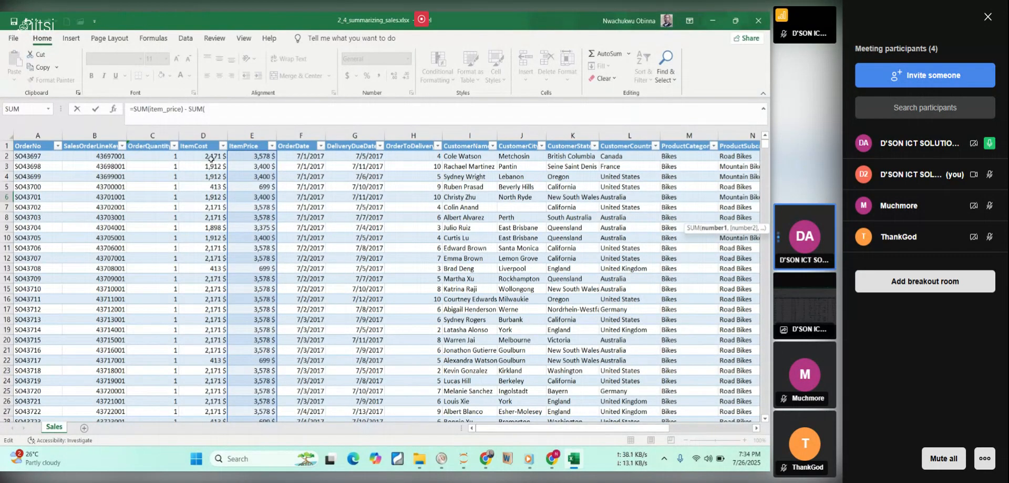
left_click(209, 156)
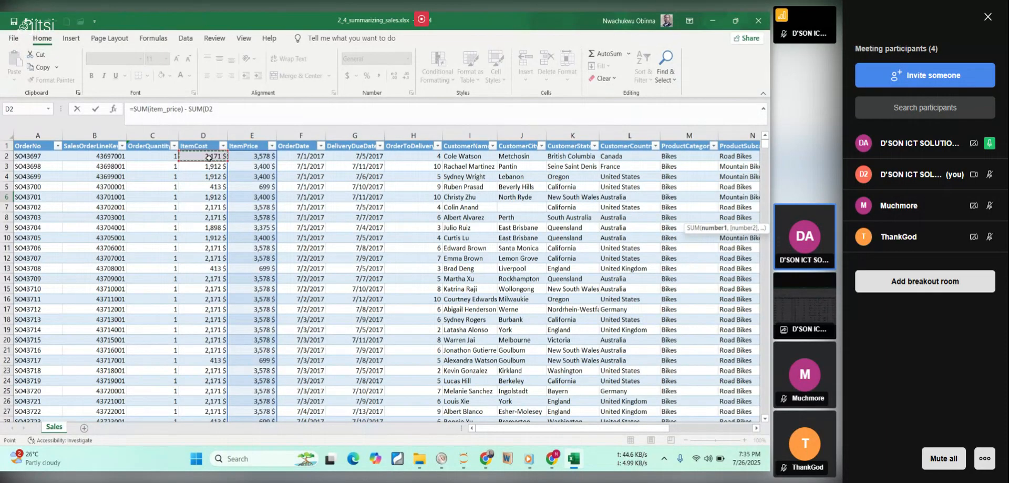
key("ctrl+shift+Down")
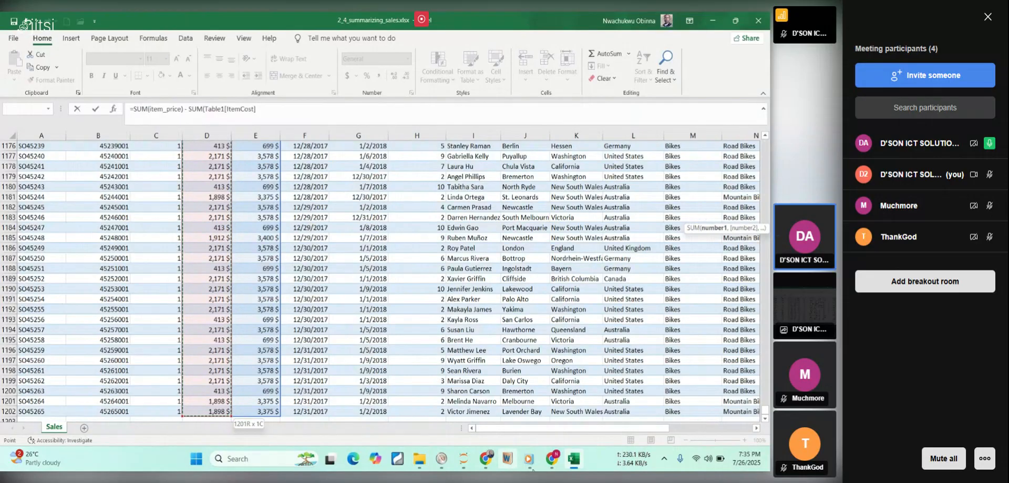
left_click_drag(580, 431, 704, 428)
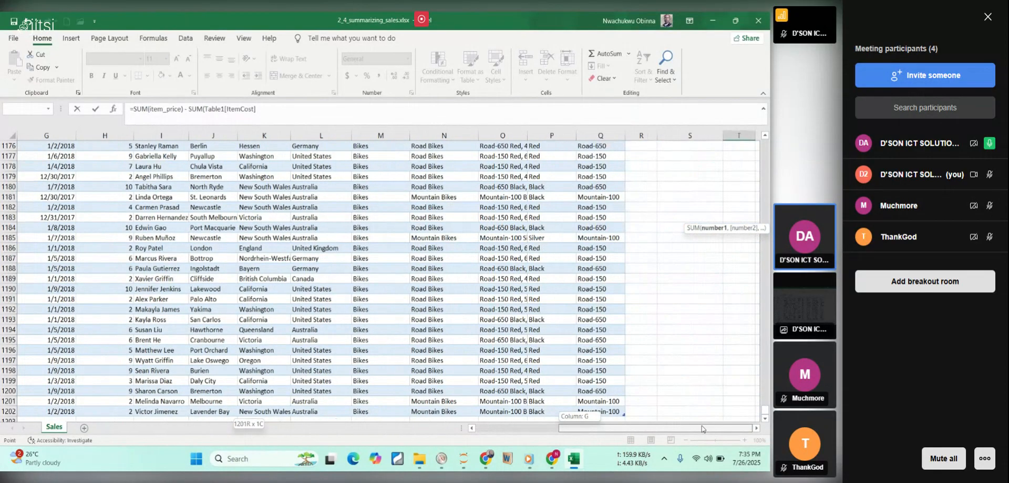
left_click_drag(767, 414, 766, 142)
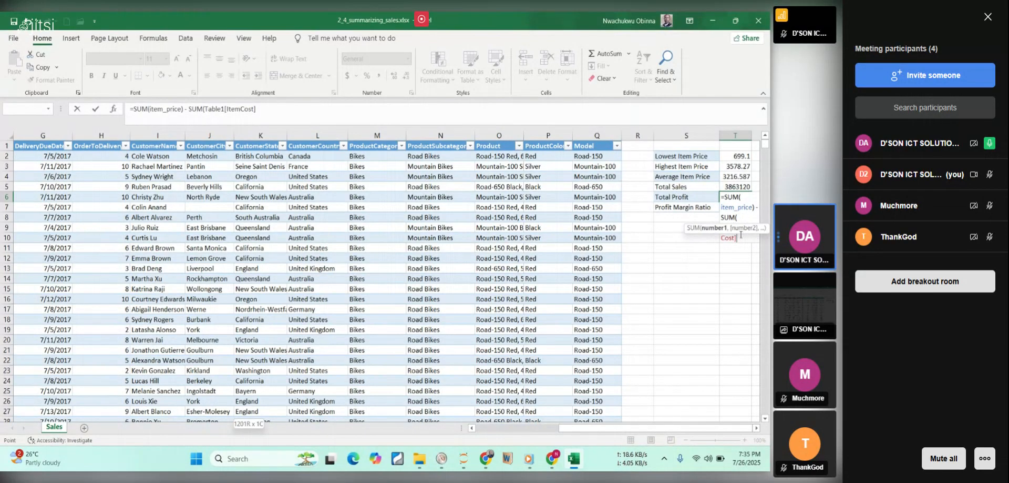
key("Return")
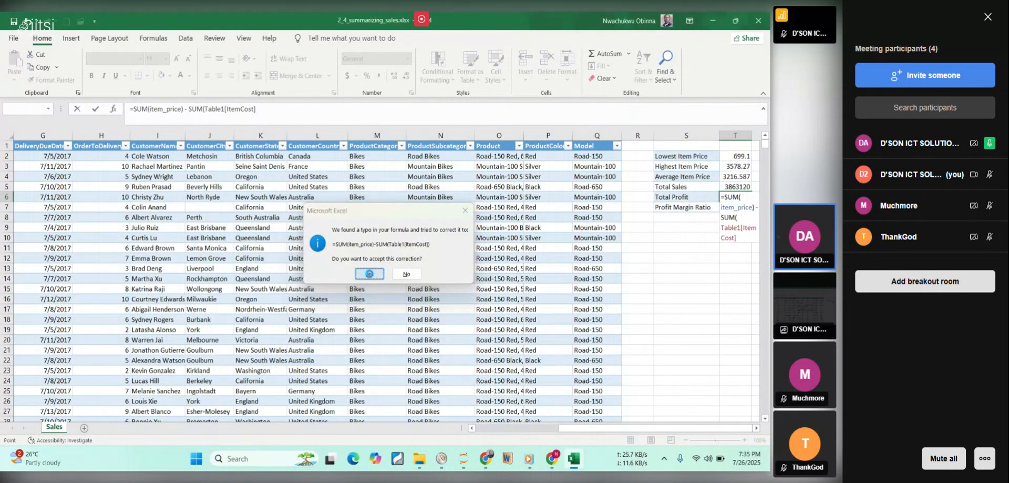
left_click(369, 274)
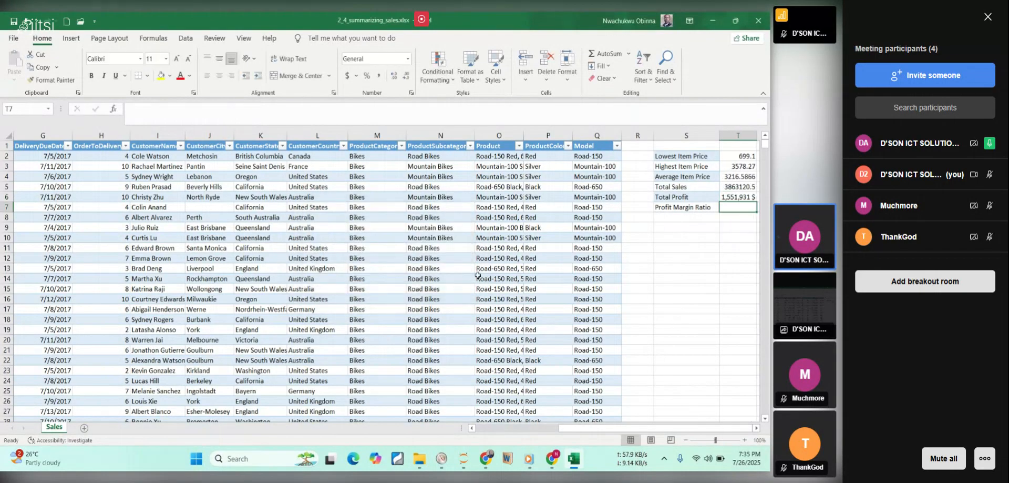
Review the total profit formula in T6 and the total sales formula in T5 as the basis for the profit margin ratio.
left_click(737, 199)
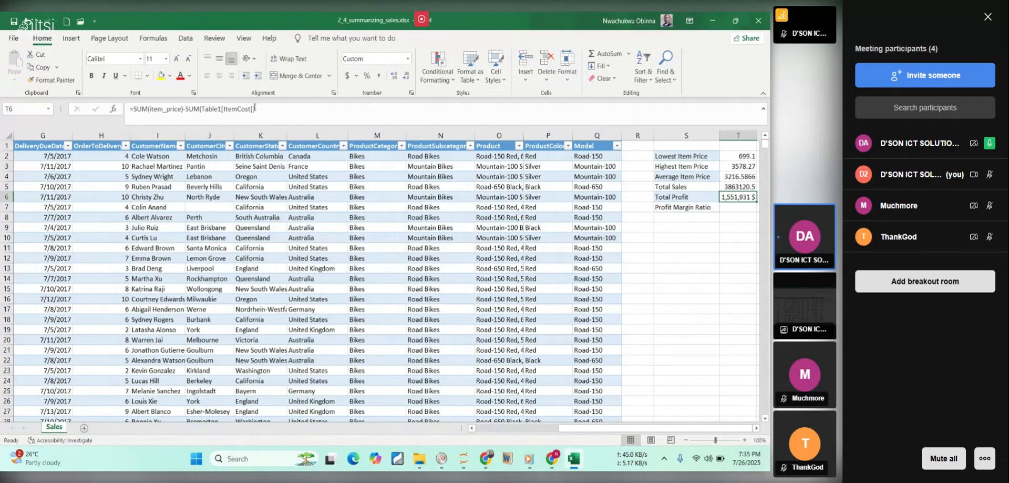
left_click(263, 109)
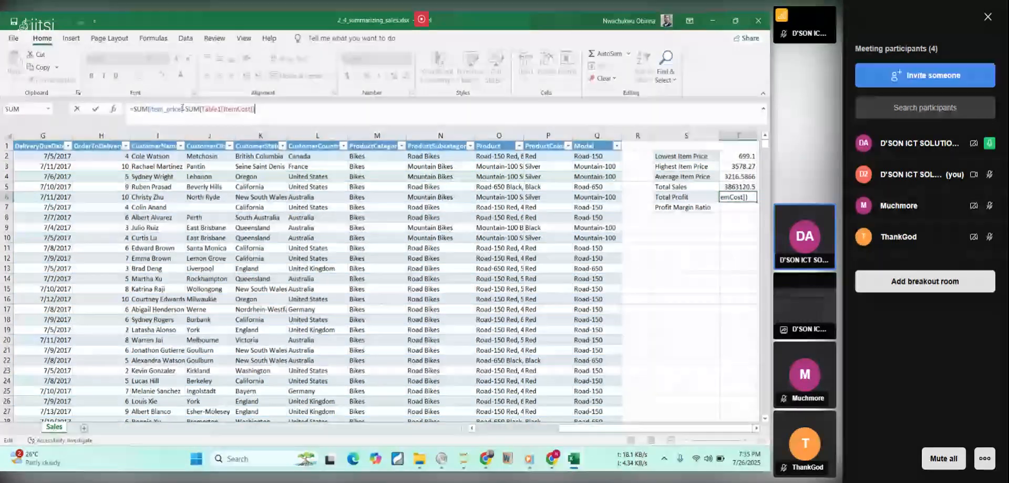
key("Return")
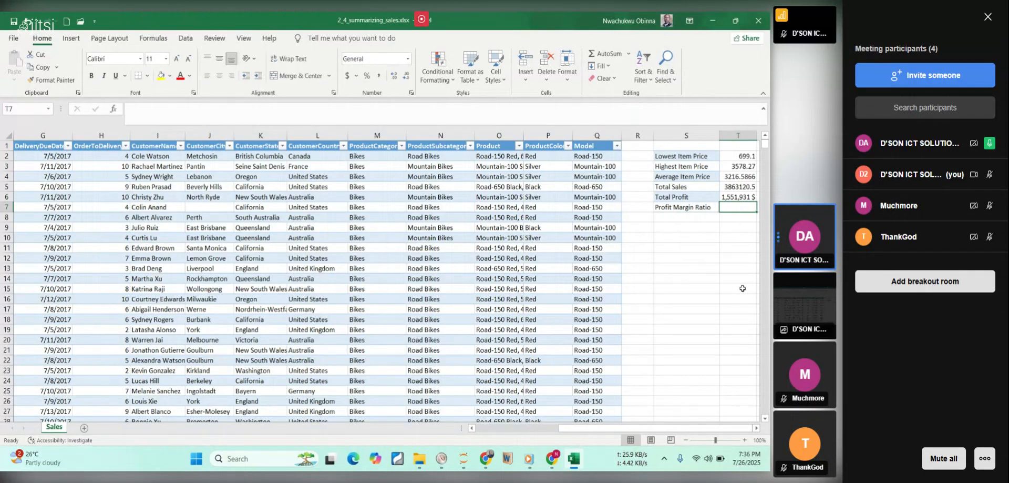
left_click(728, 199)
left_click(736, 185)
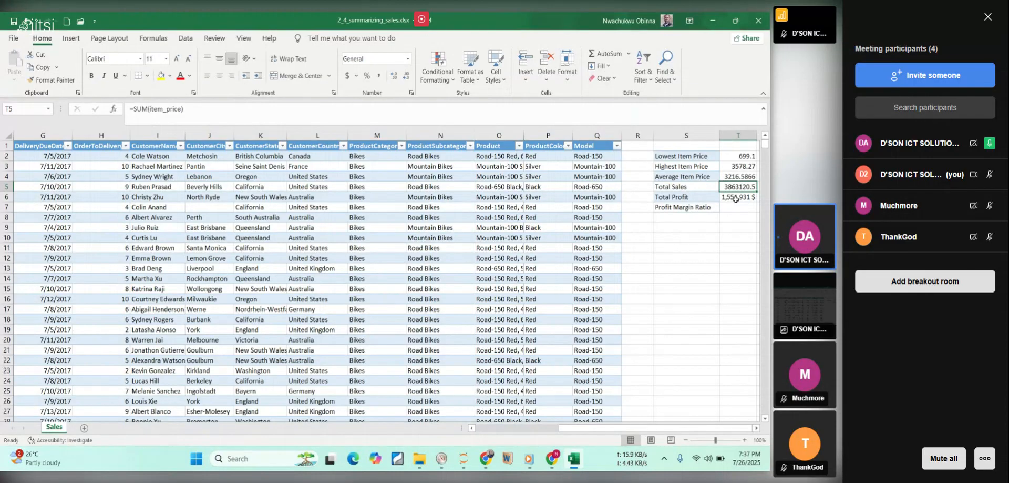
left_click(734, 207)
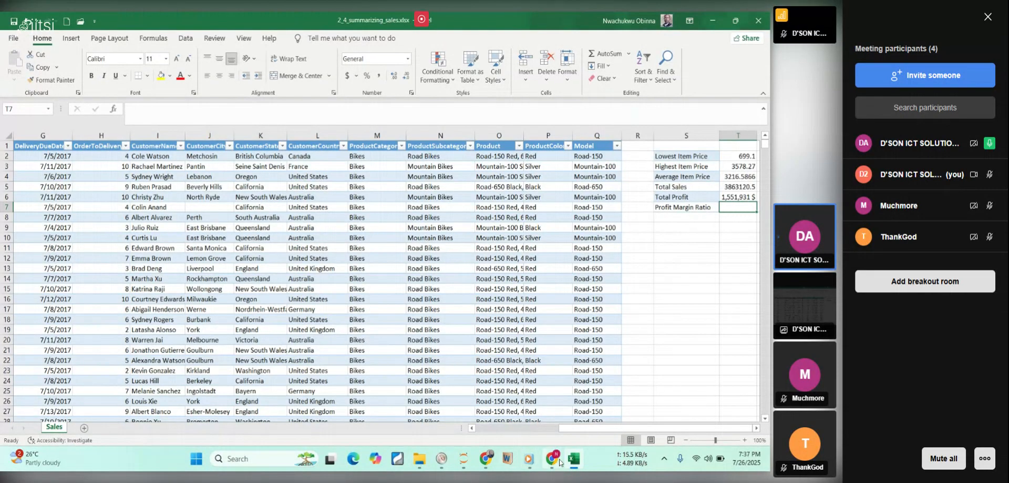
Switch to the course PDF in Chrome and read the aggregate formulas and the formatting tip for cells T2 to T4.
left_click(573, 468)
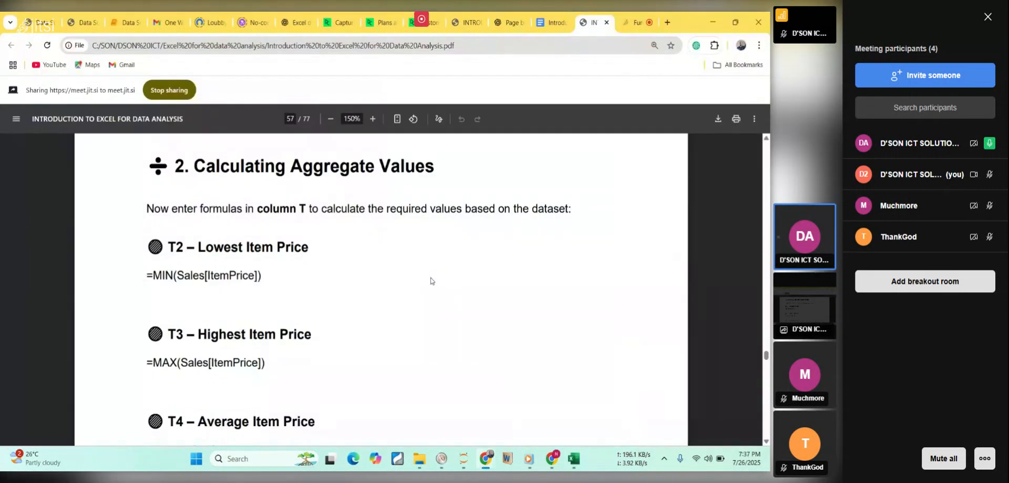
scroll(431, 281, "down", 4)
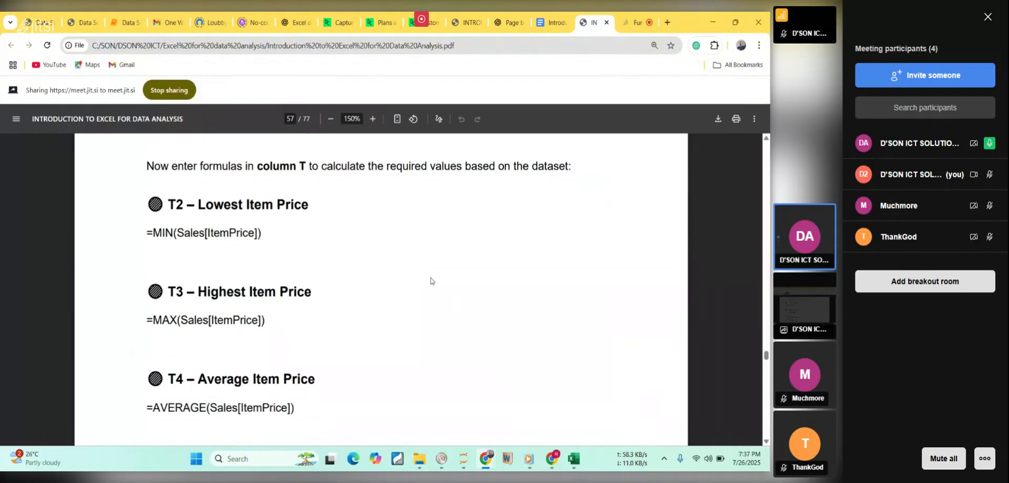
scroll(431, 281, "down", 4)
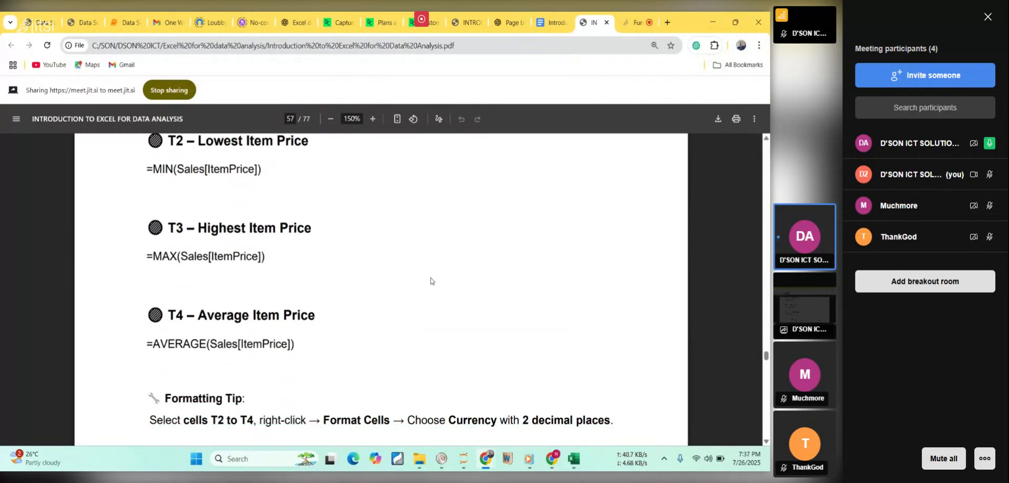
scroll(431, 281, "down", 3)
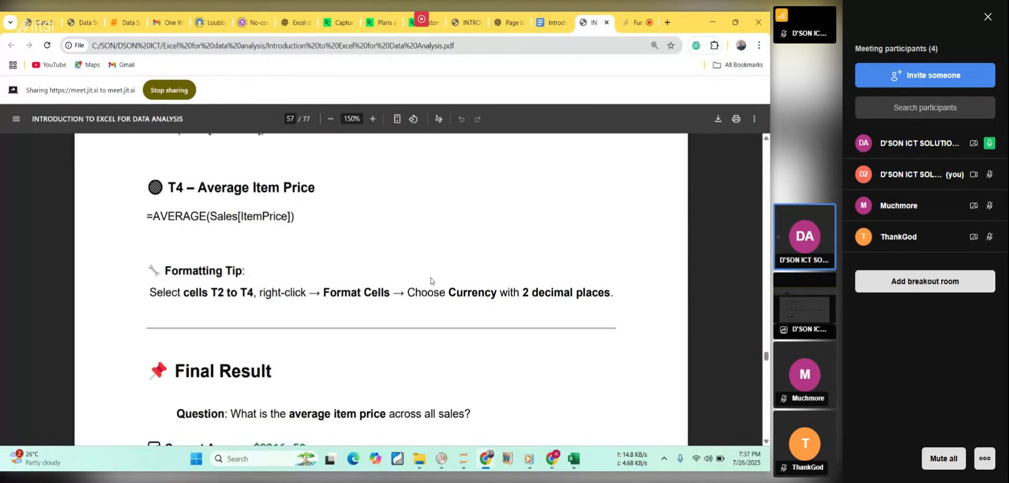
scroll(431, 281, "down", 4)
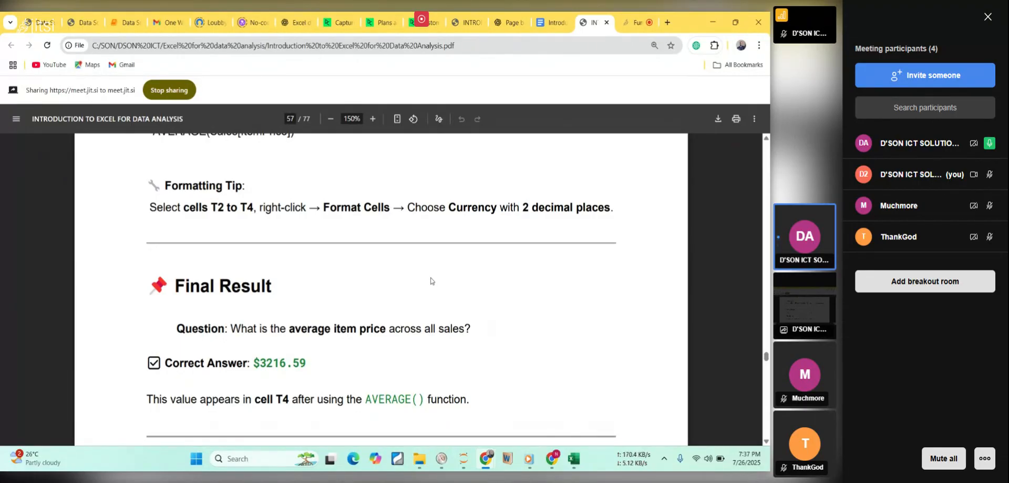
left_click(576, 462)
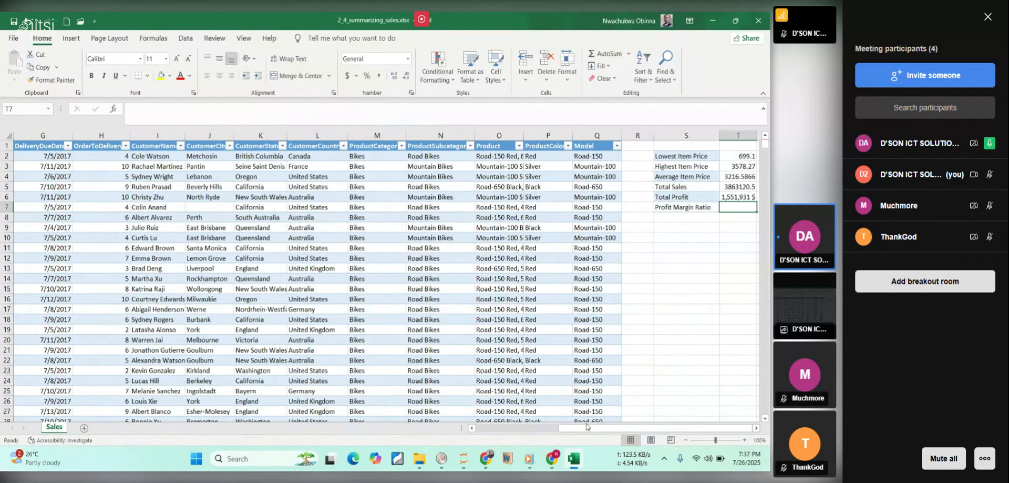
left_click(578, 465)
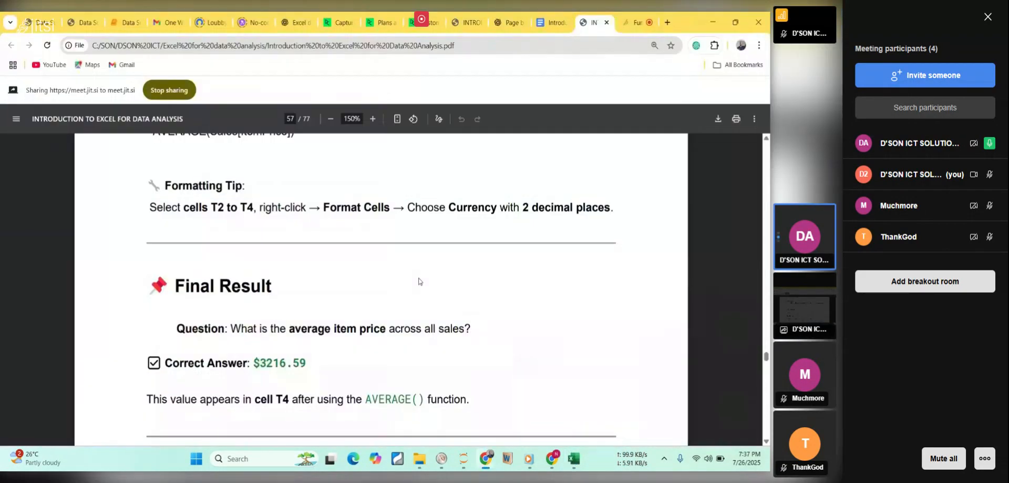
scroll(419, 281, "up", 1)
scroll(419, 282, "up", 3)
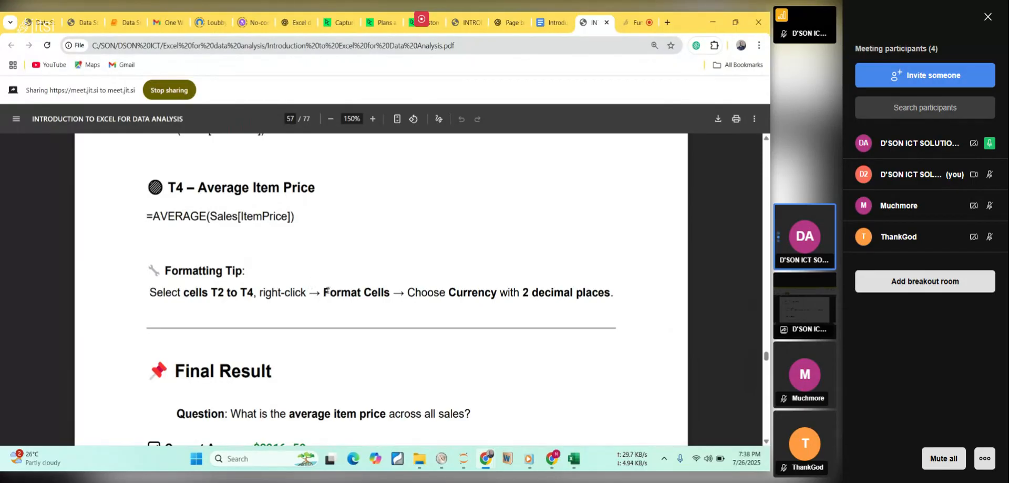
left_click_drag(310, 293, 498, 294)
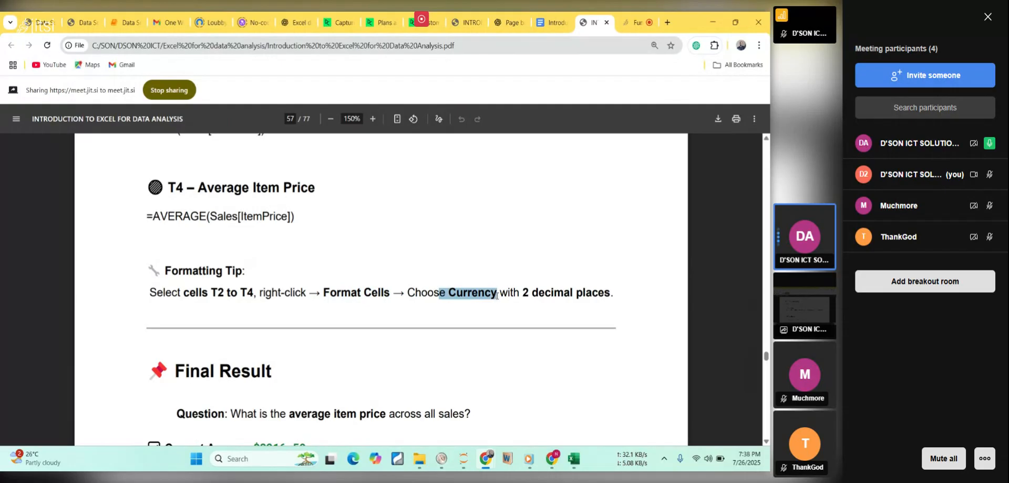
Switch to the sales workbook in Excel and dismiss the Internet Download Manager trial notice.
left_click(573, 459)
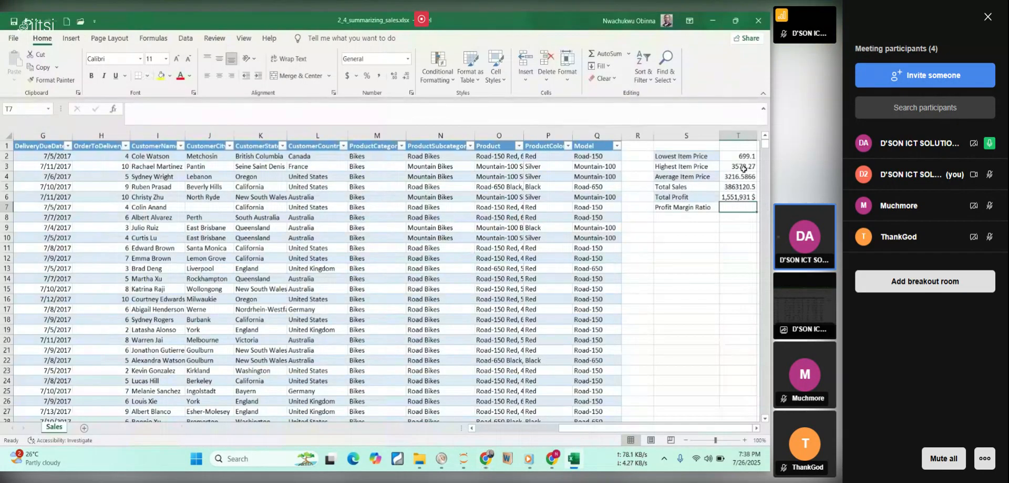
left_click_drag(739, 154, 749, 196)
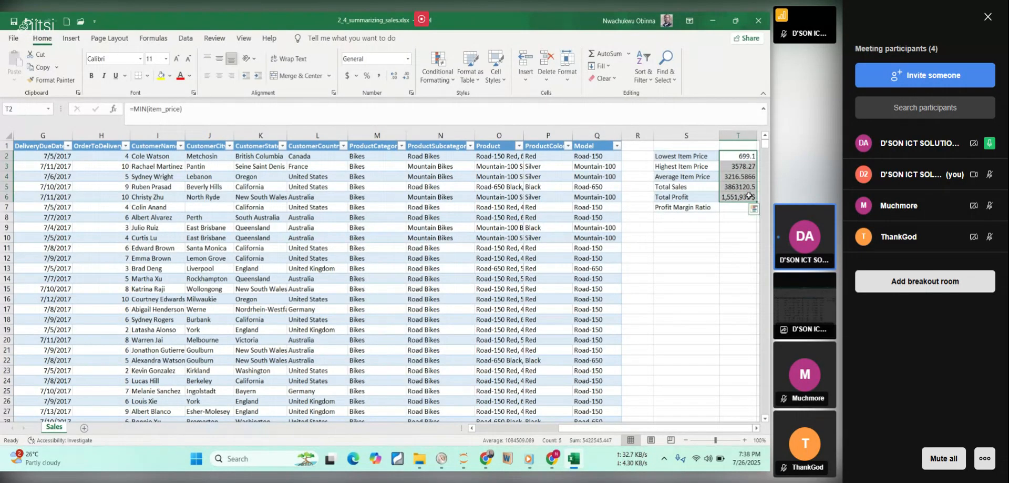
double_click(740, 156)
left_click_drag(740, 158, 738, 199)
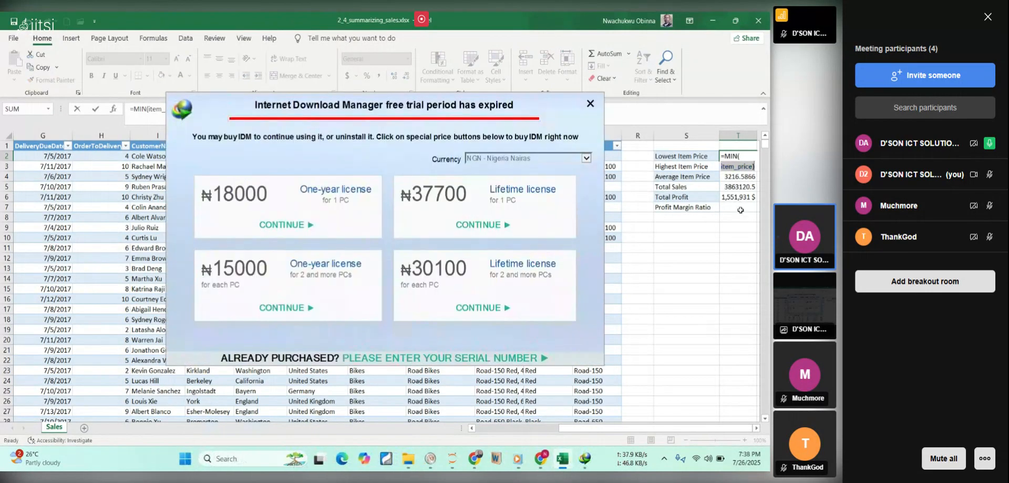
key("Return")
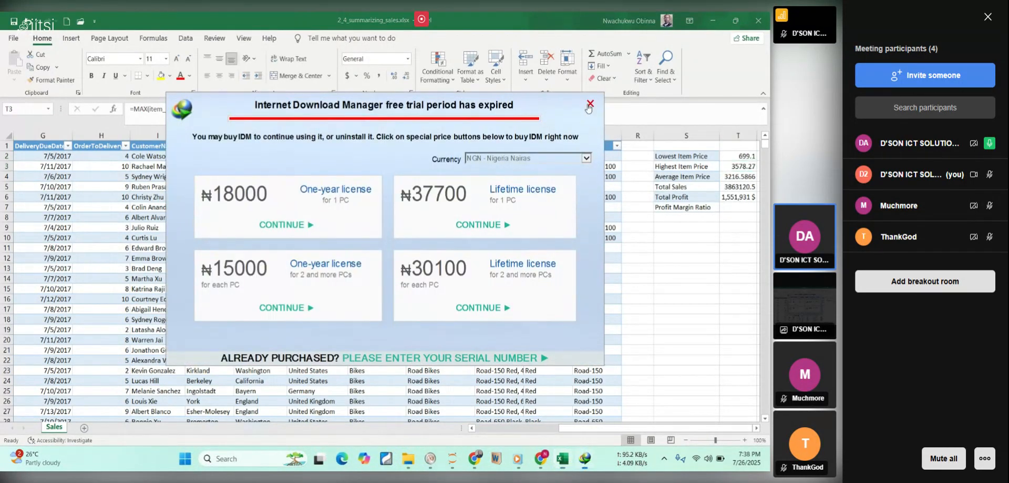
left_click(591, 103)
Format the summary cells T2 to T7 as Currency.
left_click_drag(736, 157, 754, 205)
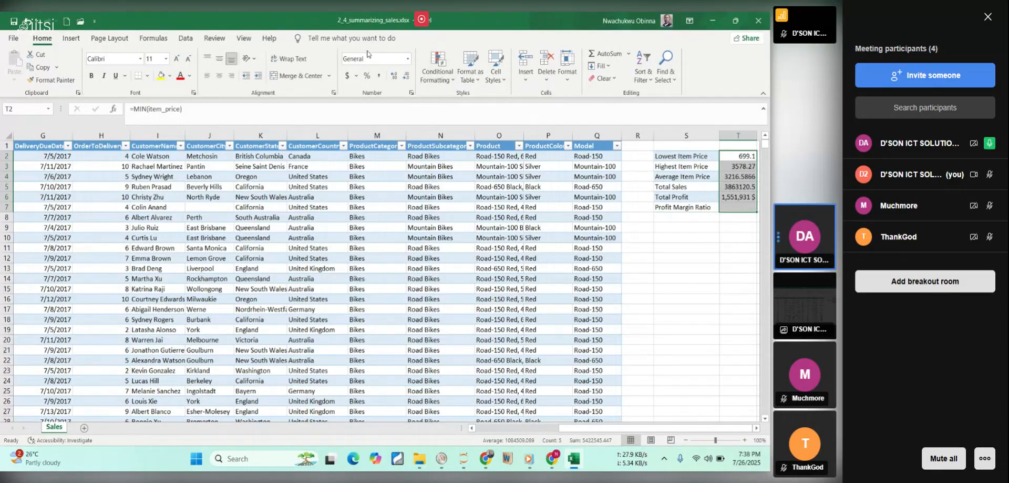
left_click(408, 59)
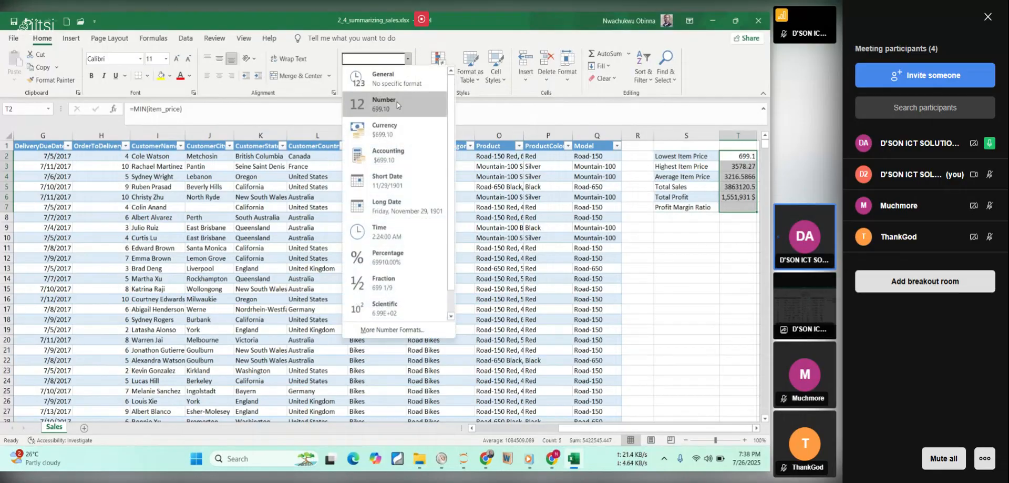
left_click(389, 138)
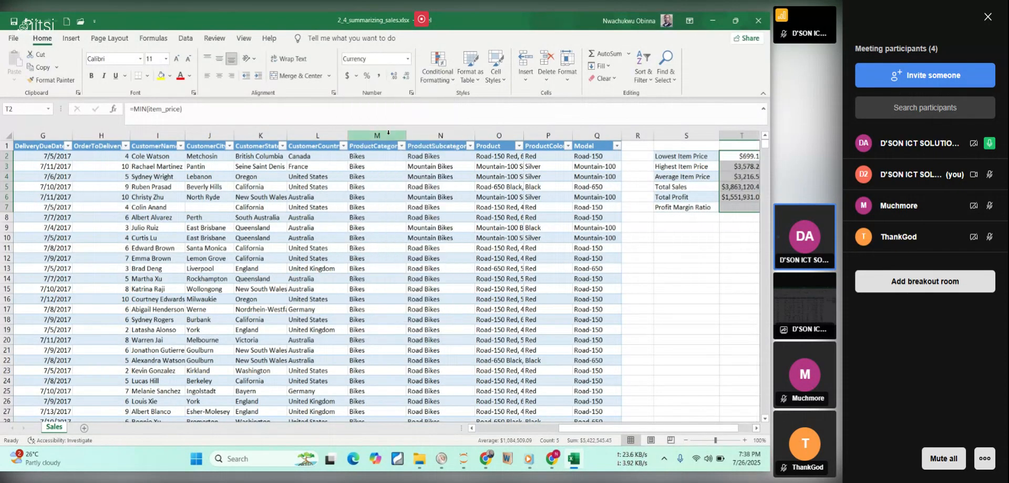
Check the decimal places and symbol of the Currency format for T2 to T7 in Format Cells, and close it without changes.
left_click(409, 61)
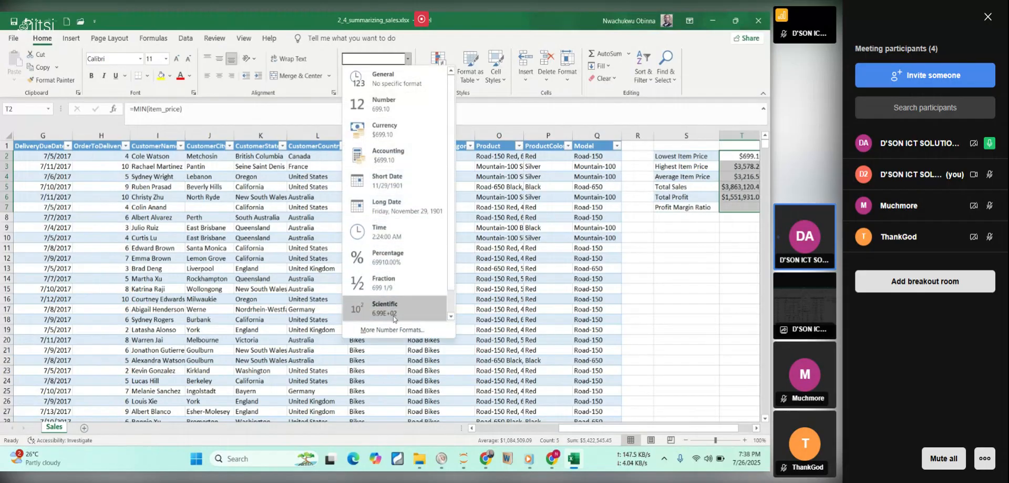
scroll(398, 331, "right", 5)
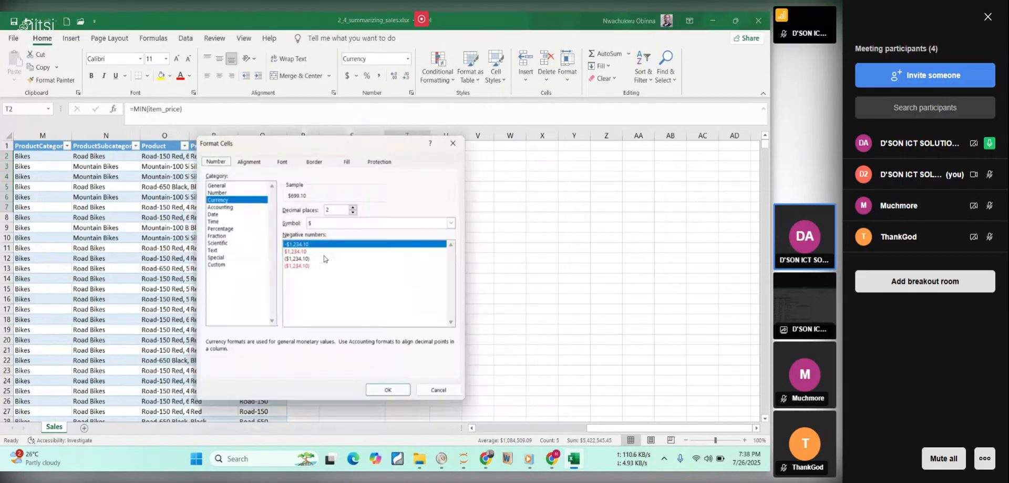
left_click(332, 208)
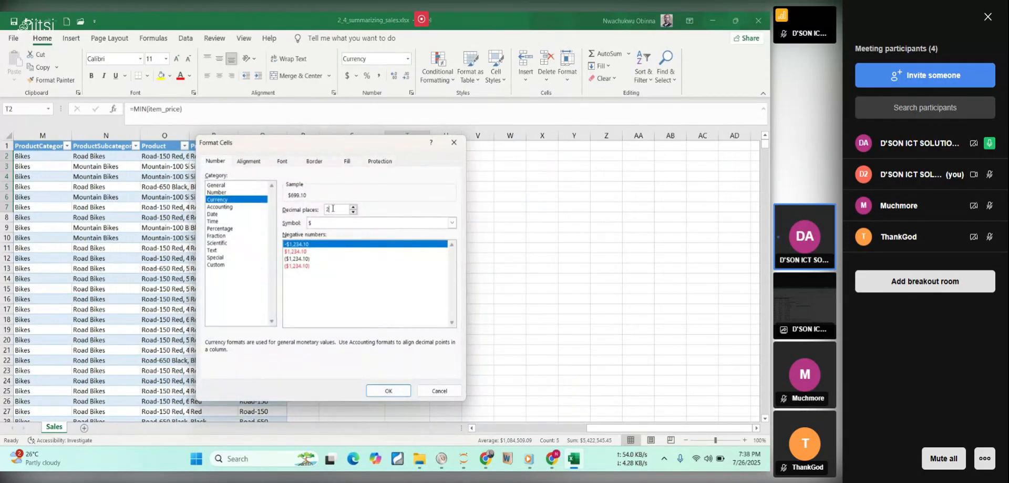
left_click(448, 392)
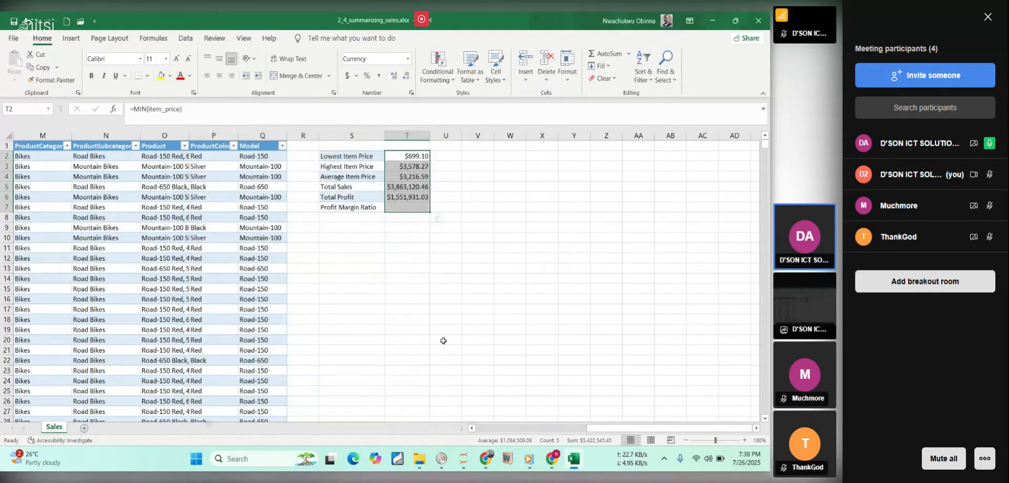
left_click_drag(617, 428, 580, 422)
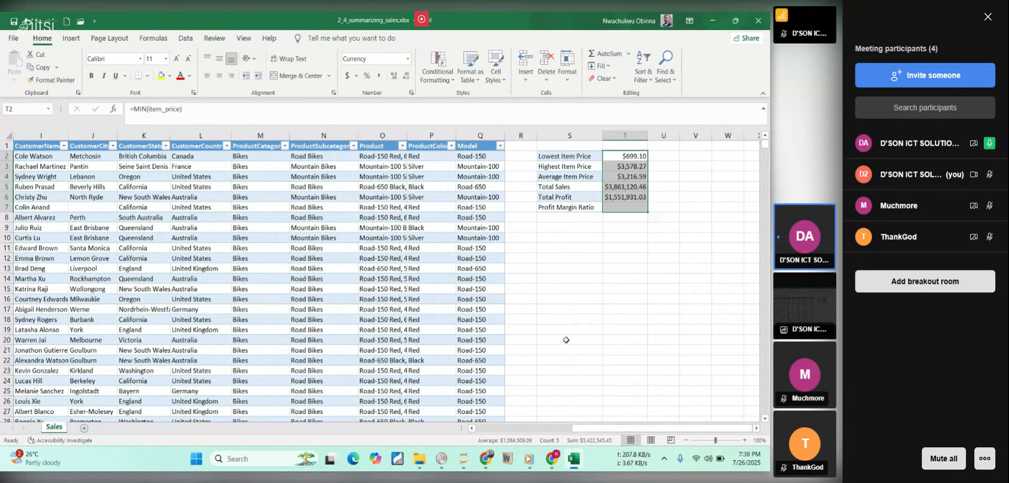
left_click(620, 245)
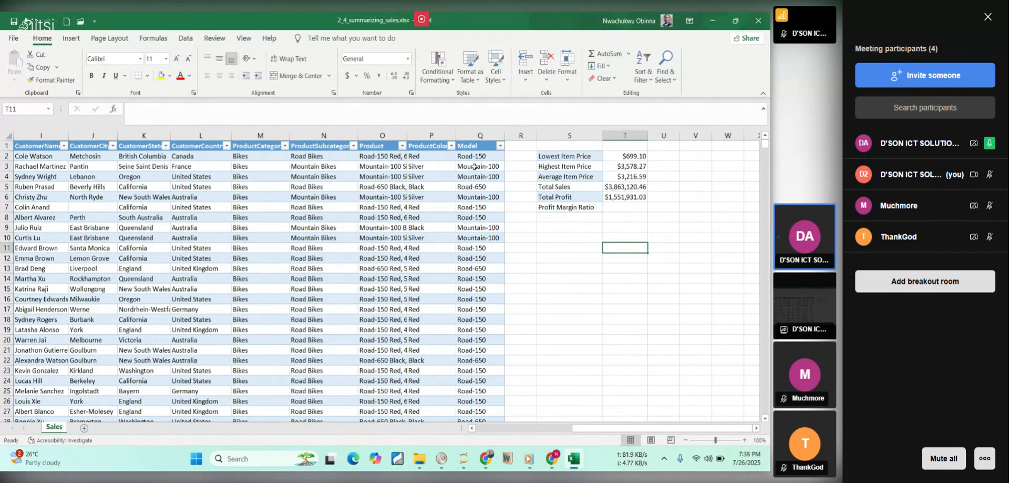
Apply the Currency format again to cells T2 to T6, from lowest item price to total profit.
left_click_drag(623, 157, 631, 197)
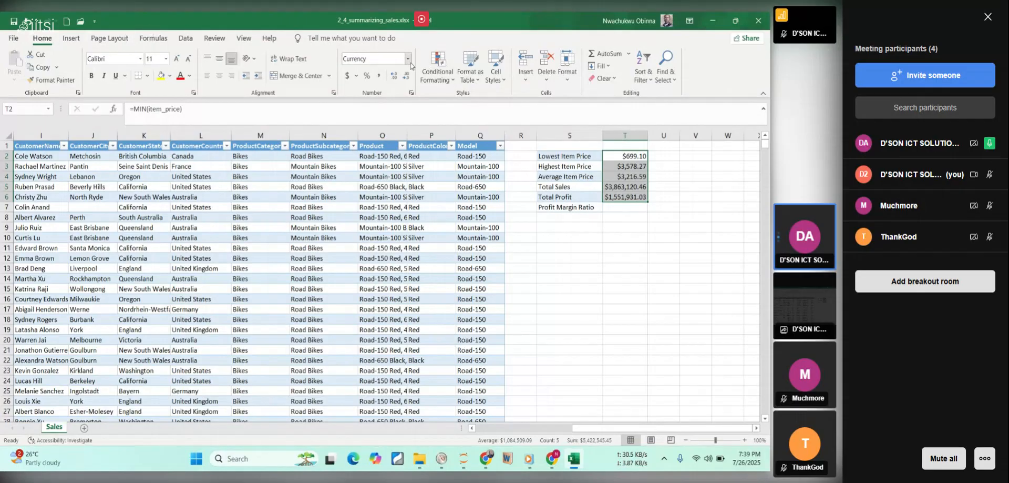
left_click(408, 59)
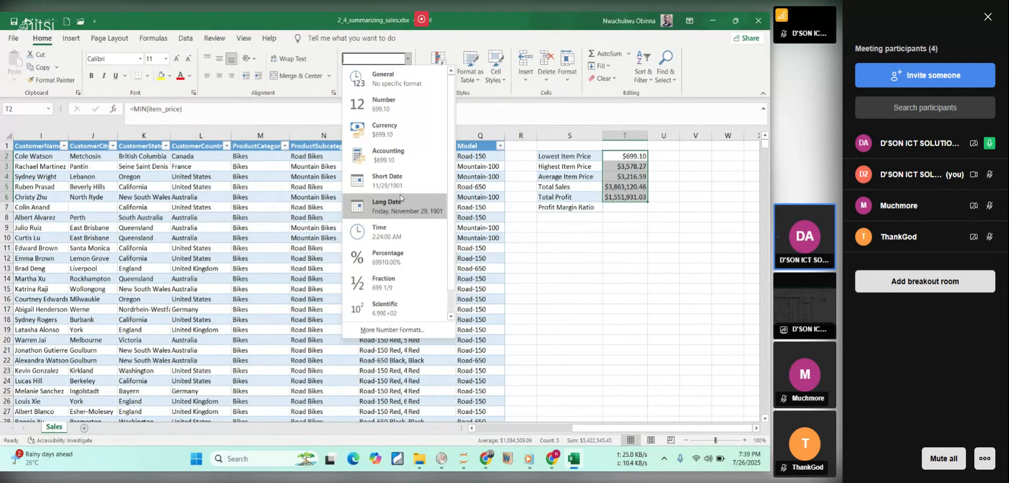
left_click(389, 134)
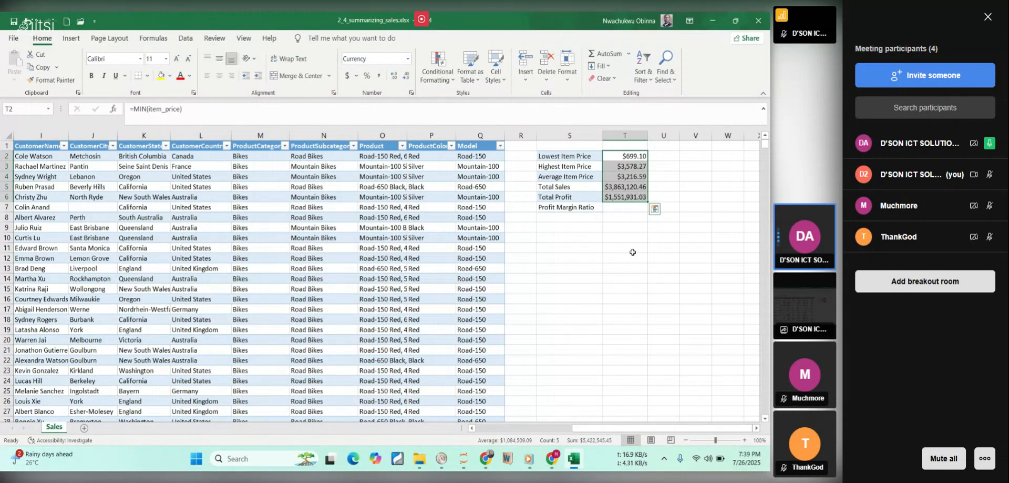
left_click(632, 251)
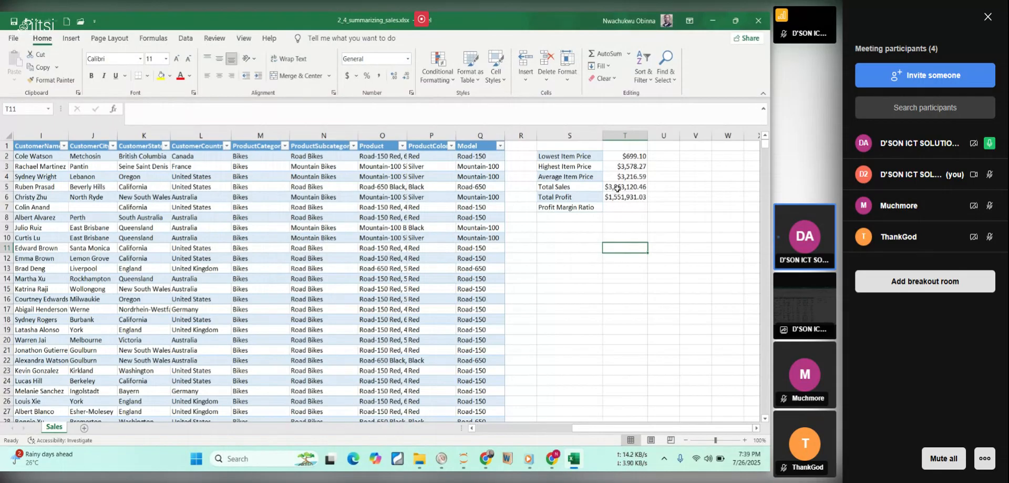
Switch to the course PDF in Chrome and read the summary table of formulas and the Calculating Sales and Profit lesson.
left_click(617, 188)
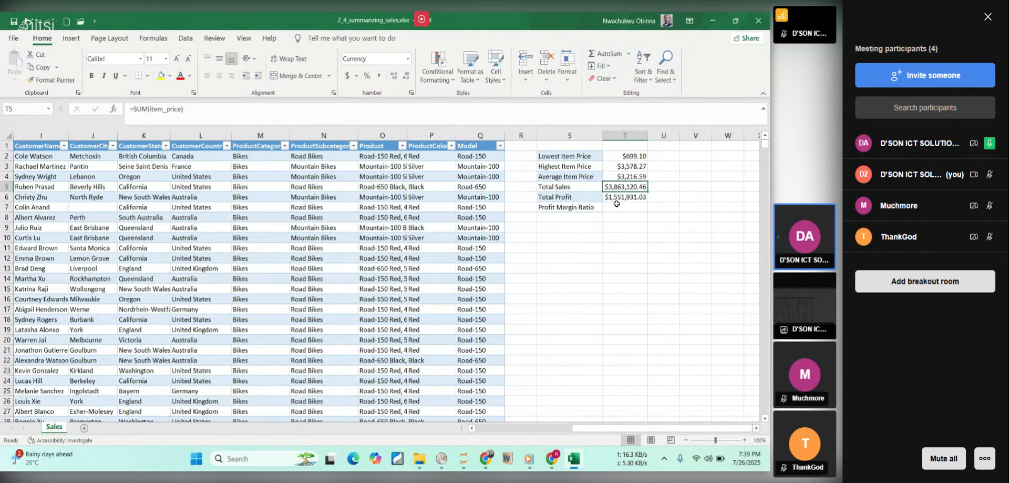
left_click(623, 207)
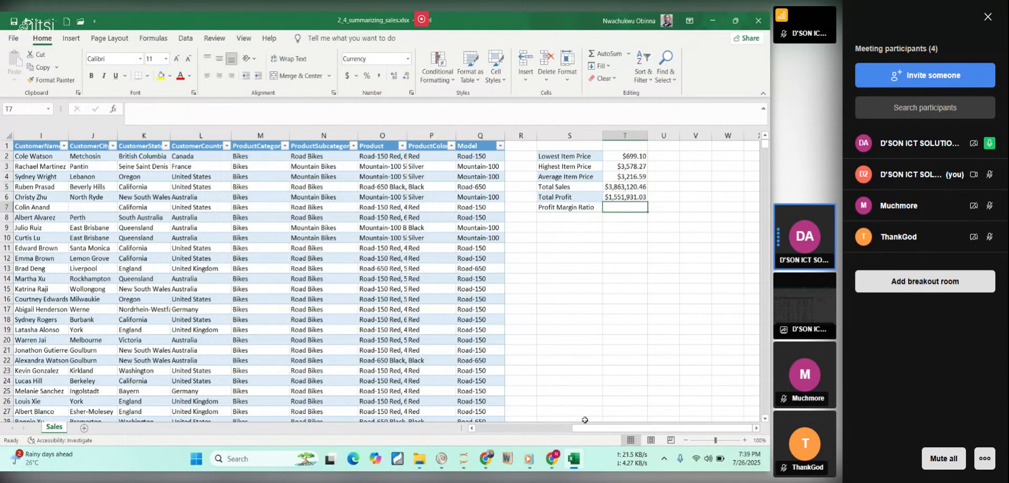
left_click(575, 455)
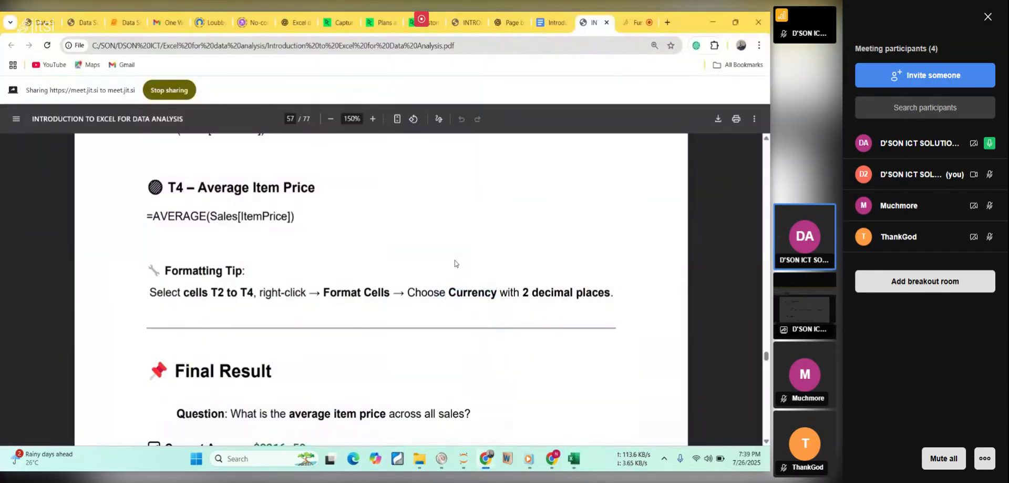
scroll(455, 263, "down", 6)
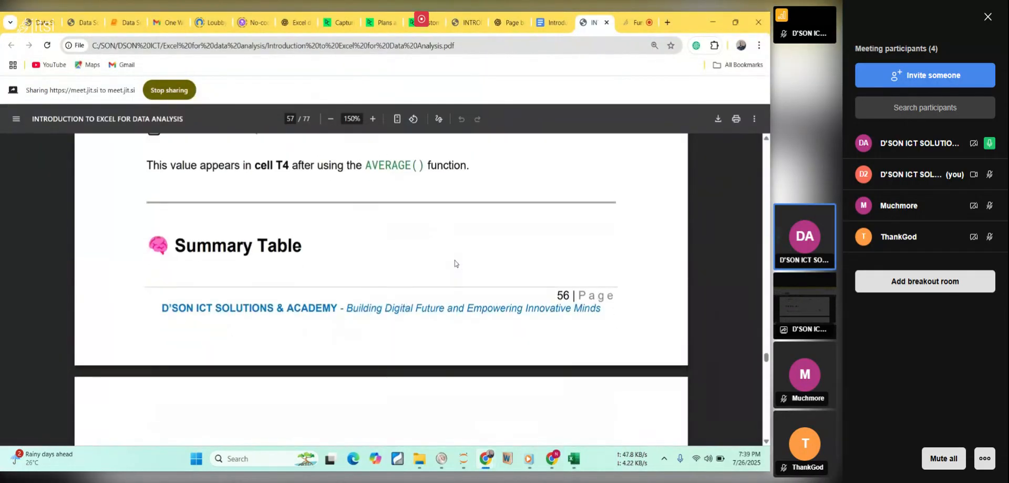
scroll(455, 263, "up", 1)
scroll(455, 263, "up", 1)
scroll(455, 263, "down", 6)
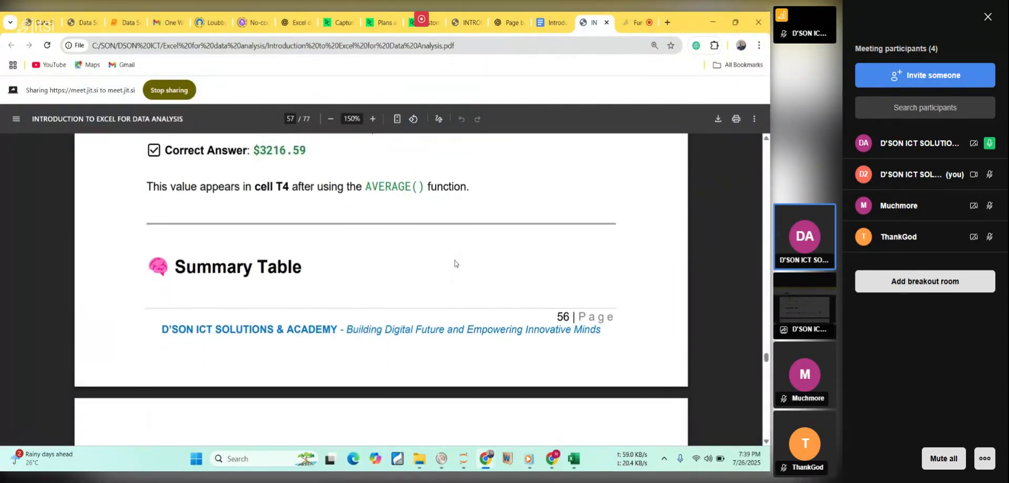
scroll(455, 262, "down", 6)
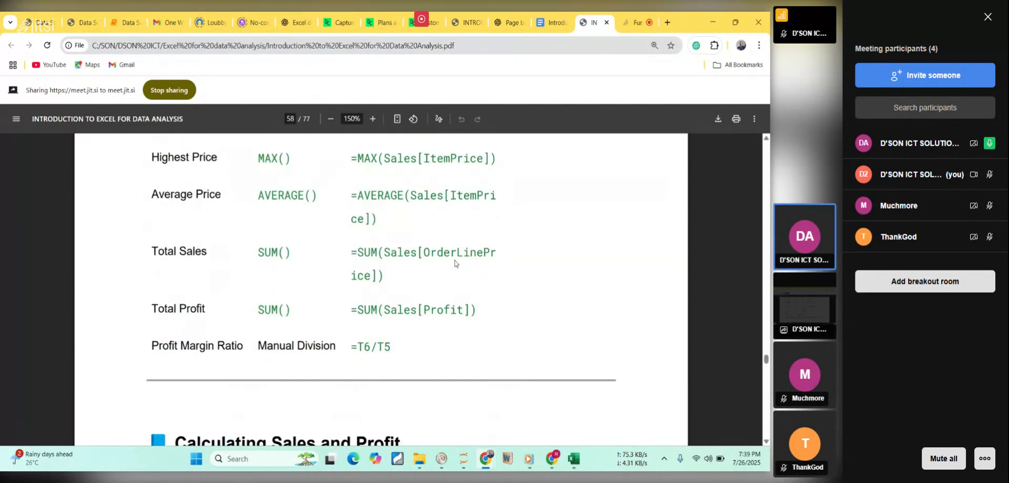
scroll(455, 263, "down", 6)
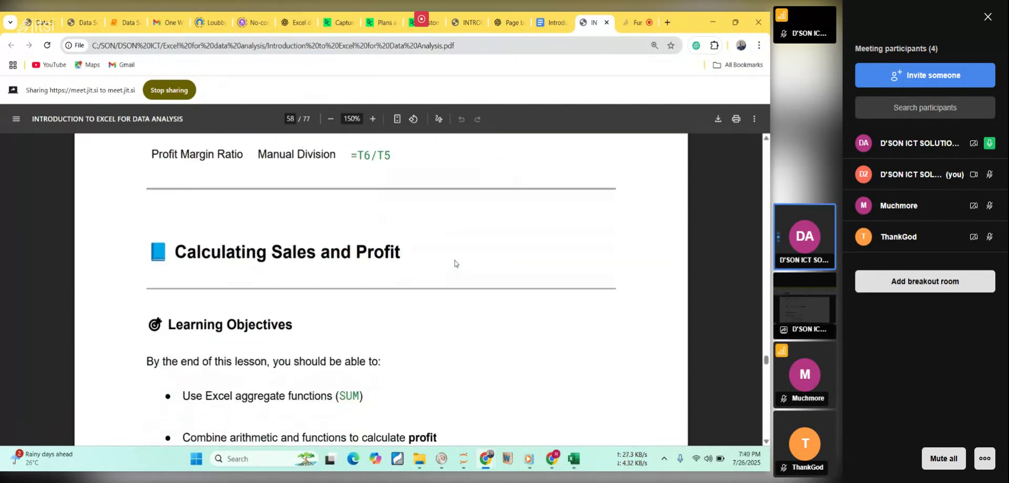
scroll(455, 263, "down", 4)
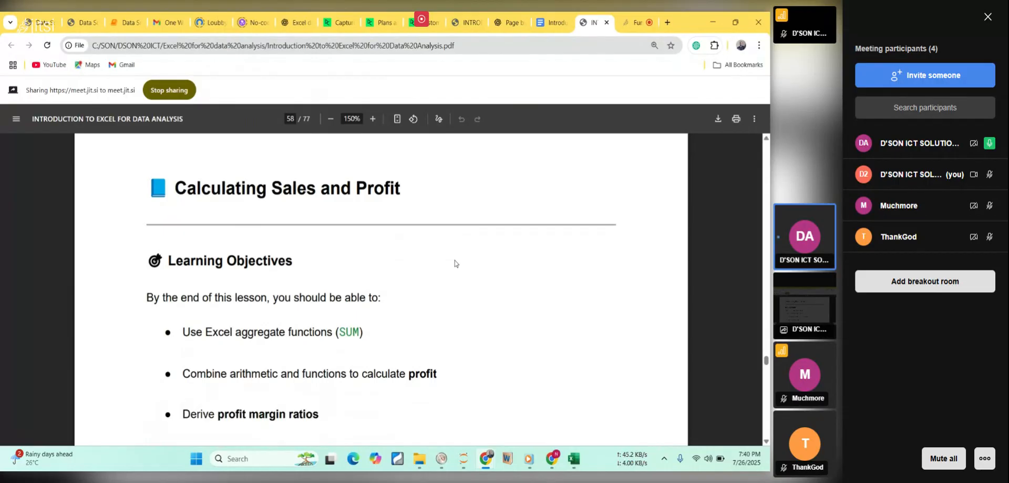
scroll(455, 263, "down", 17)
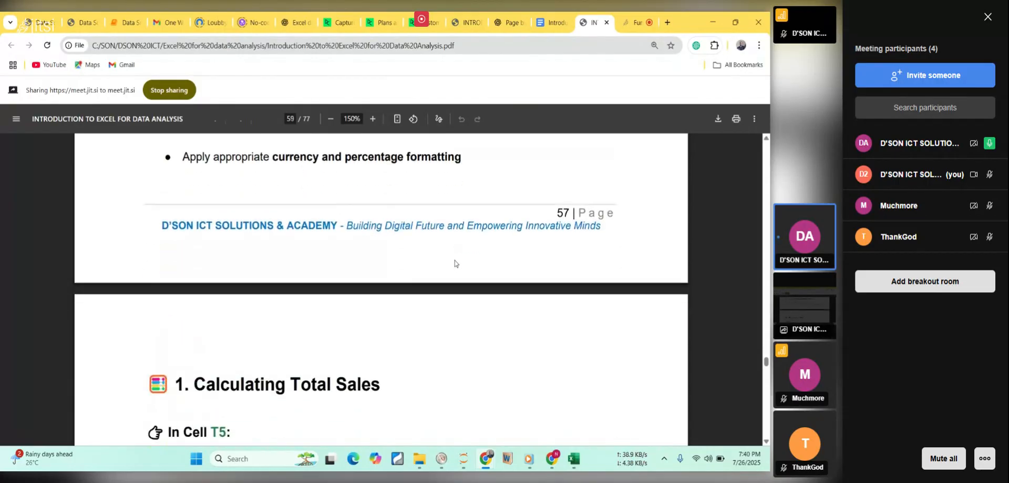
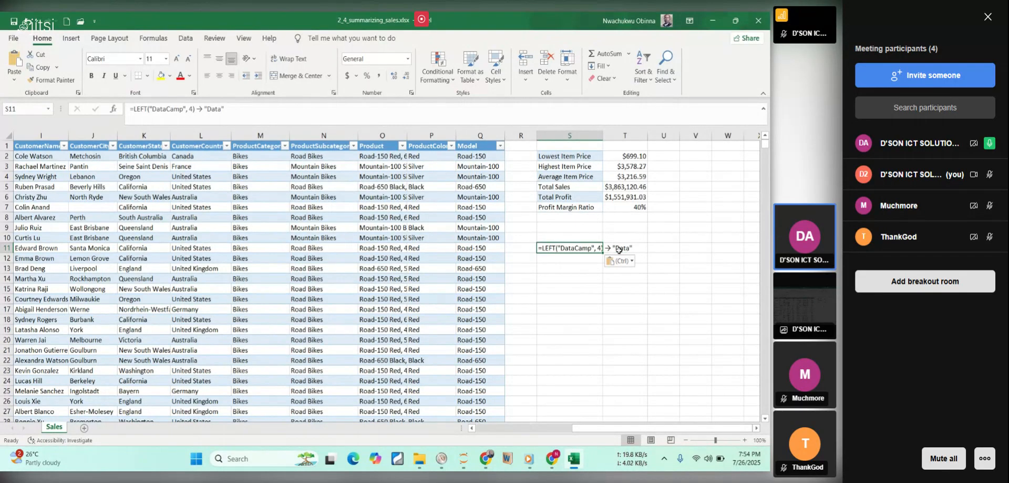
Trim the pasted example in S11 to the formula =LEFT("DataCamp", 4) and enter it.
left_click(619, 249)
key("BackSpace")
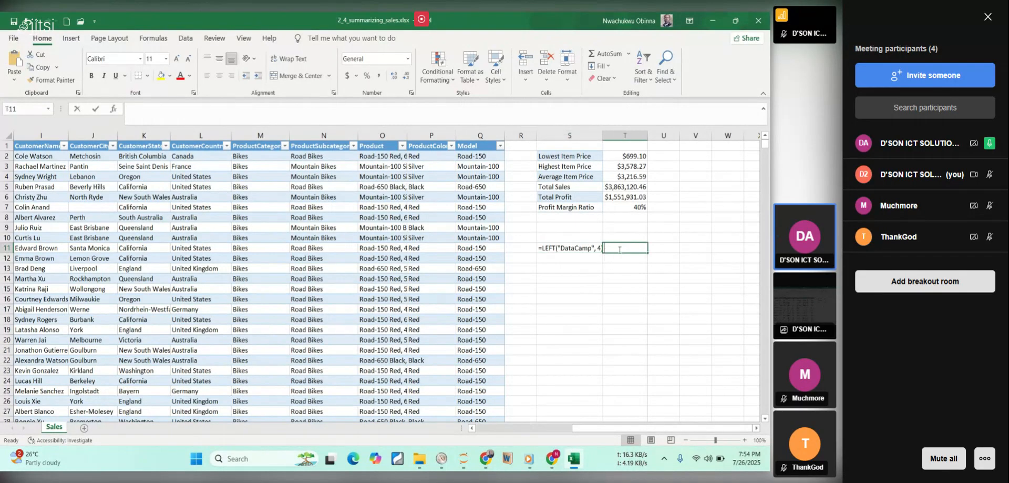
double_click(569, 247)
left_click(638, 248)
key("BackSpace")
key("BackSpace")
key("BackSpace")
key("BackSpace")
key("BackSpace")
key("BackSpace")
key("BackSpace")
key("BackSpace")
key("BackSpace")
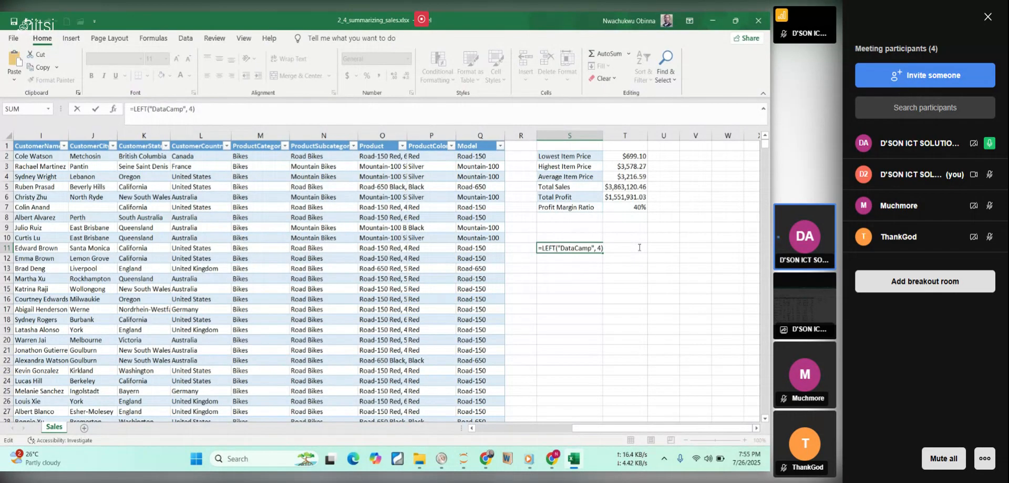
key("Return")
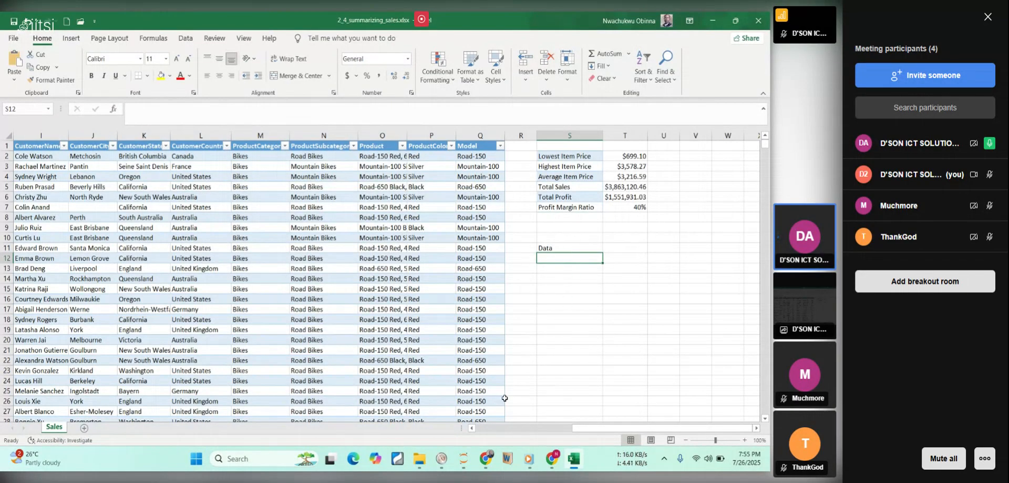
Switch to the course PDF in Chrome and copy the example formula =RIGHT("DataCamp", 4) without its result text.
left_click(581, 466)
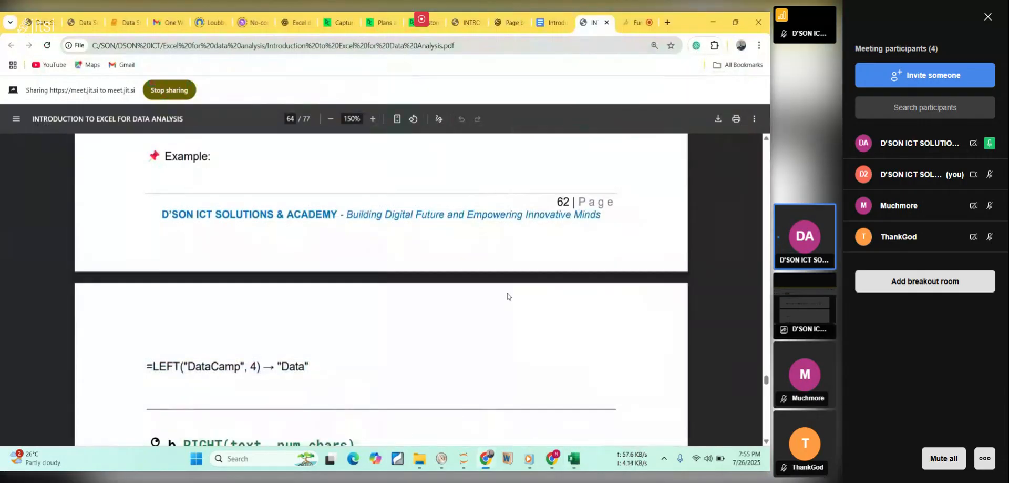
scroll(507, 296, "down", 5)
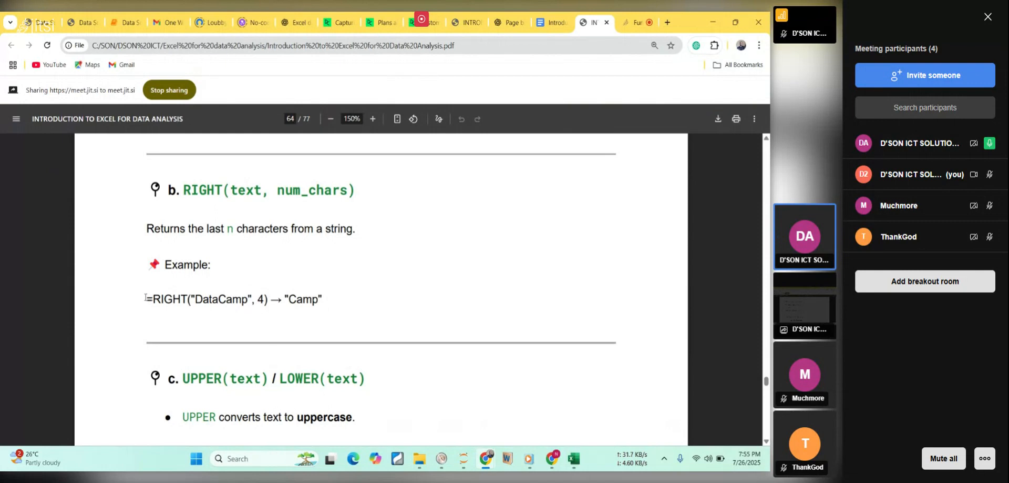
left_click_drag(222, 305, 227, 306)
left_click_drag(248, 302, 232, 302)
left_click(228, 302)
left_click_drag(146, 304, 269, 300)
key("ctrl+c")
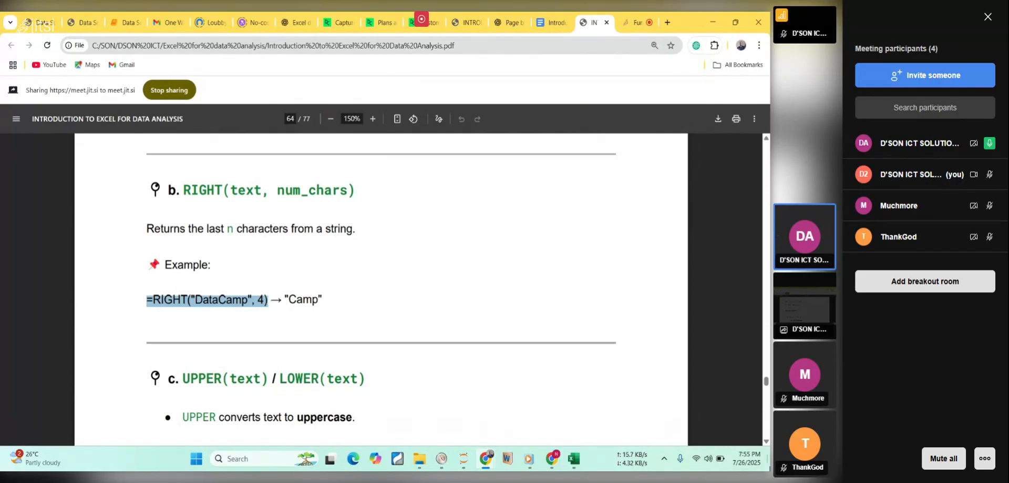
Return to Excel, paste =RIGHT("DataCamp", 4) into S13 and review the formula without changing it.
left_click(576, 458)
left_click(573, 269)
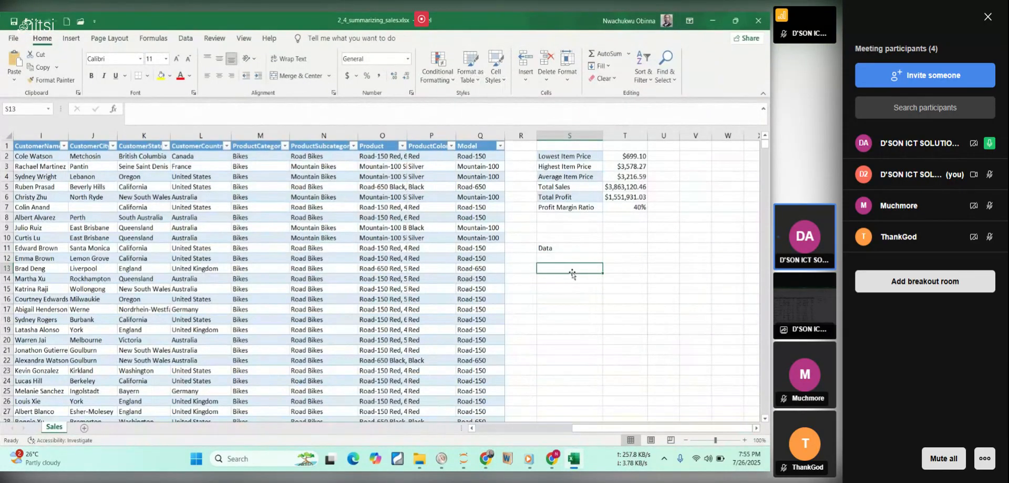
key("ctrl+v")
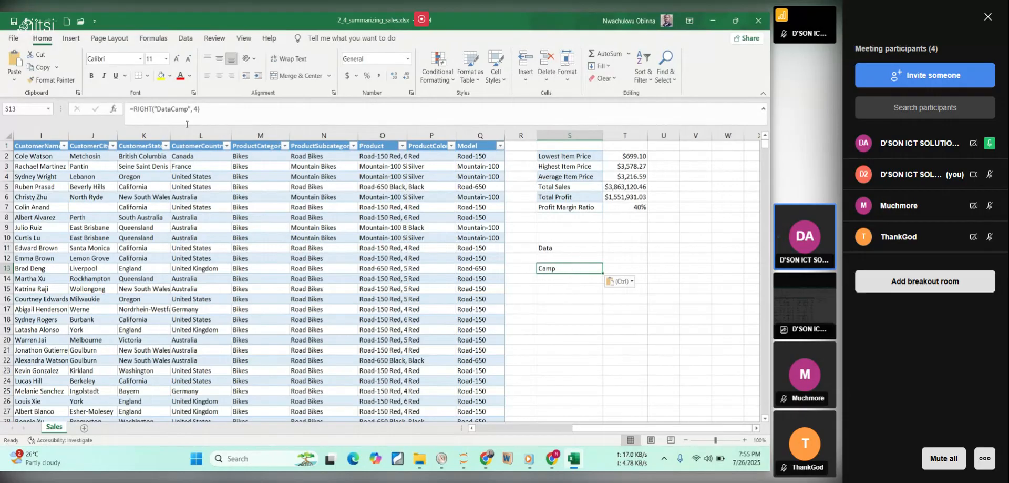
left_click_drag(201, 109, 126, 104)
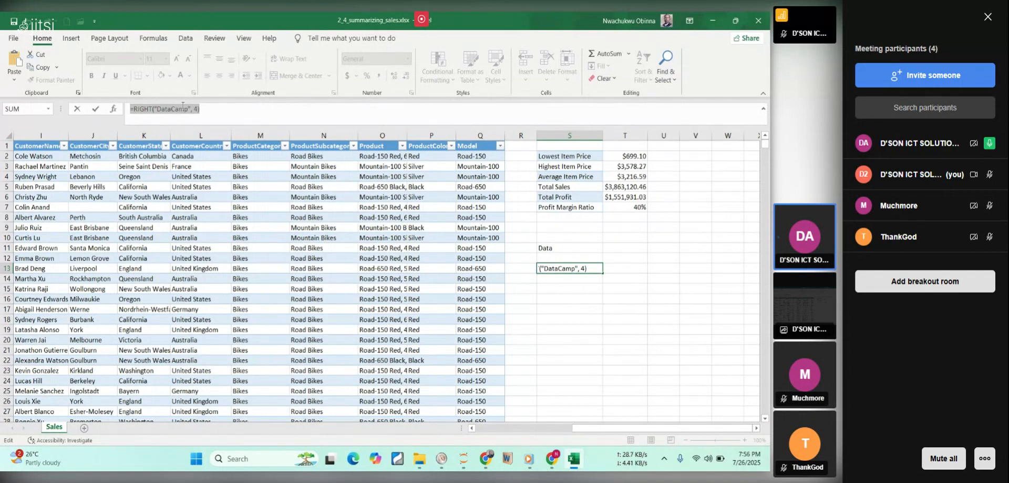
left_click(182, 108)
key("Return")
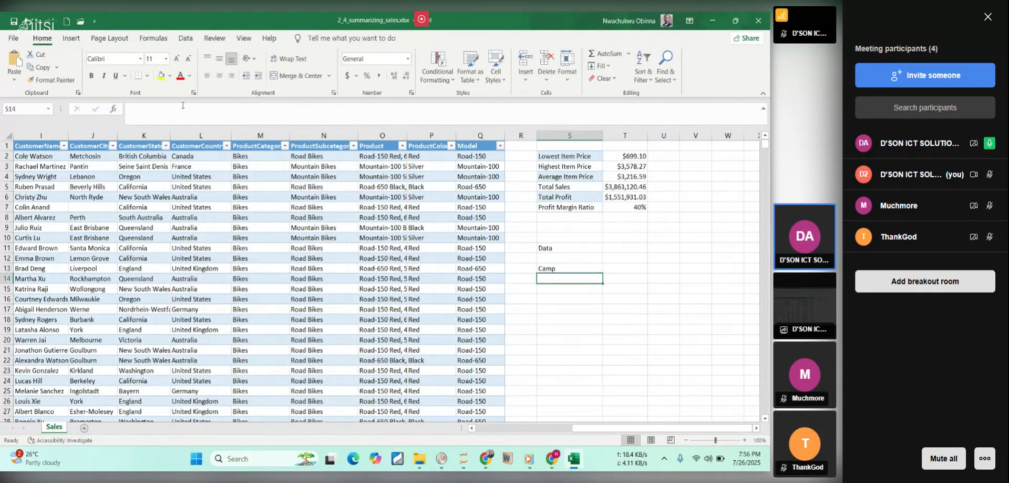
left_click(579, 267)
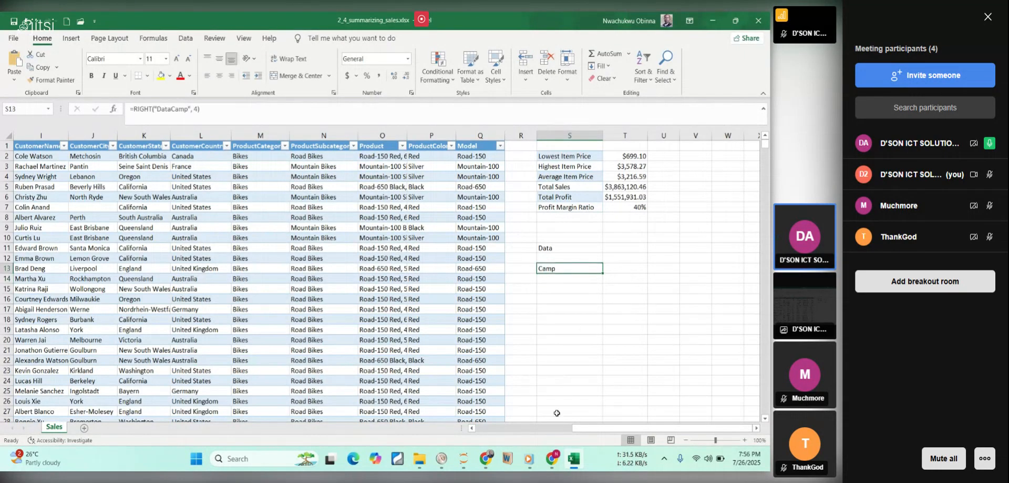
Check the Jitsi meeting chat in Chrome and return to the course PDF.
left_click(573, 458)
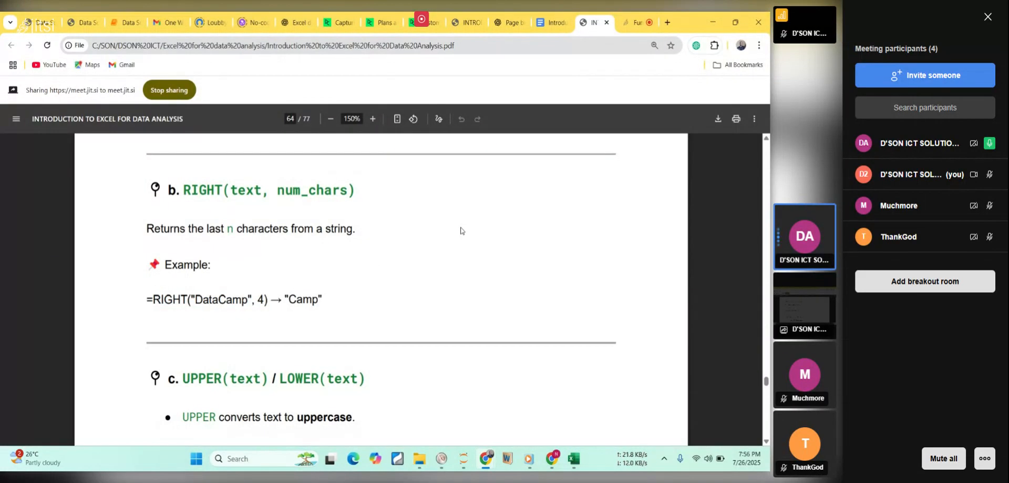
left_click(638, 23)
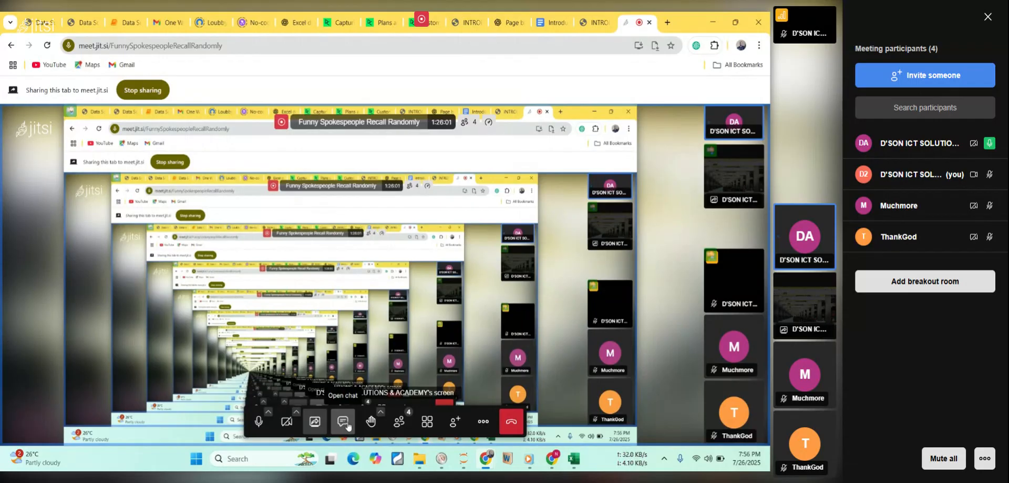
left_click(347, 425)
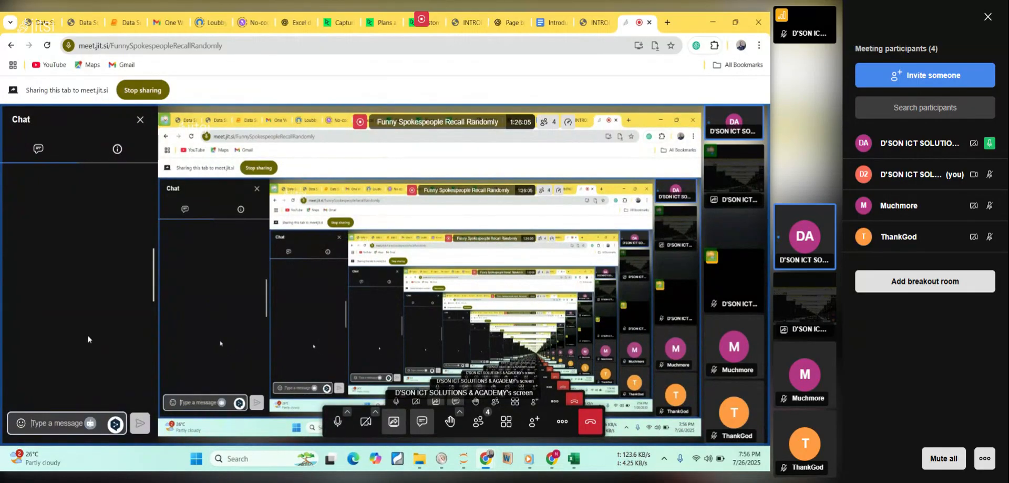
left_click(586, 24)
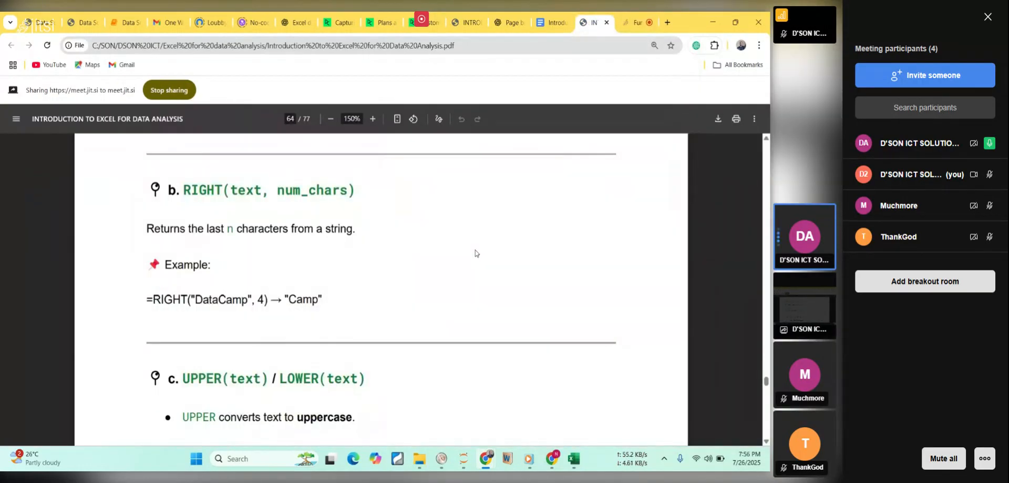
Copy the example =UPPER("excel") from the course PDF and enter it in cell S16 of the Excel sheet.
scroll(475, 253, "down", 5)
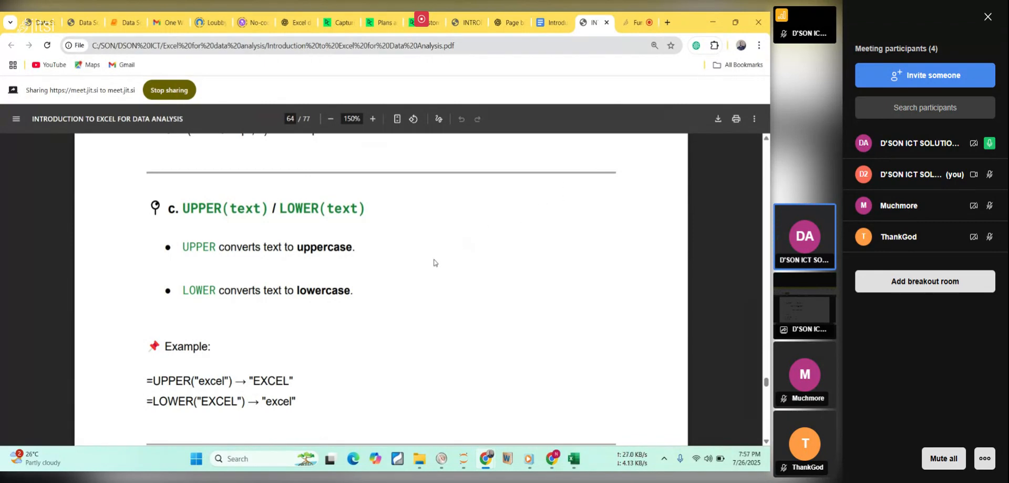
scroll(433, 262, "down", 3)
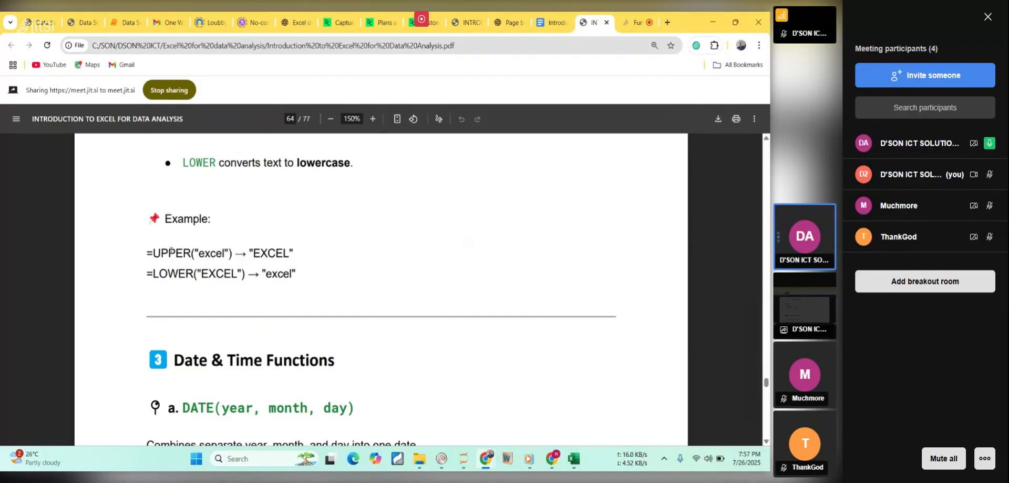
left_click_drag(145, 253, 233, 246)
key("ctrl+c")
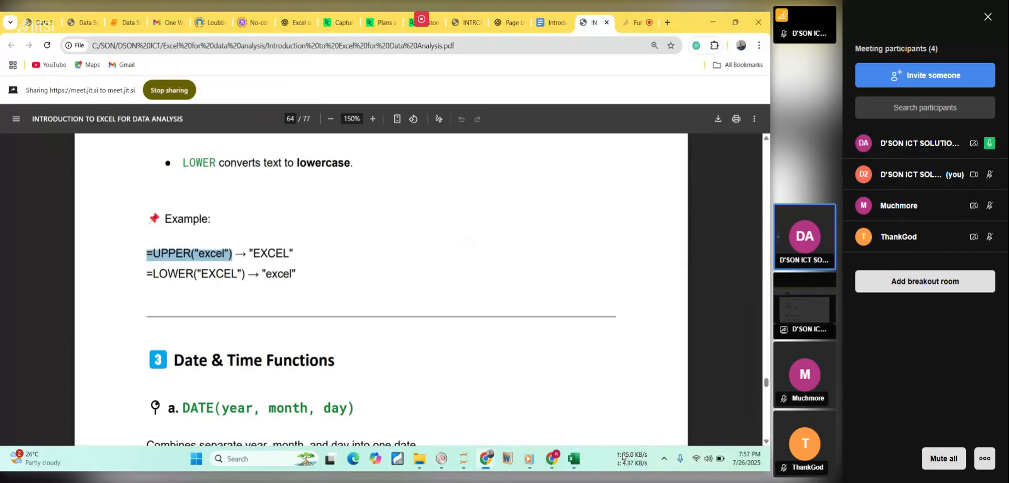
left_click(581, 460)
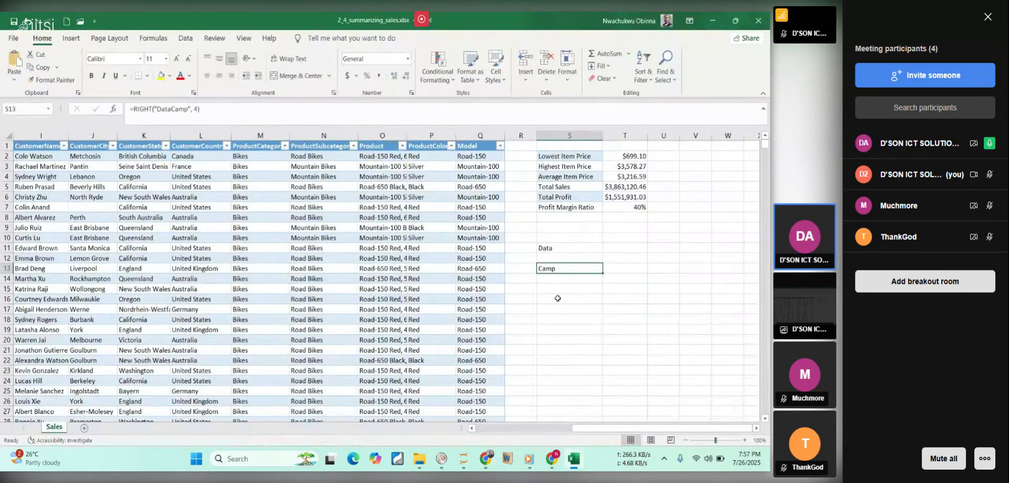
left_click(558, 298)
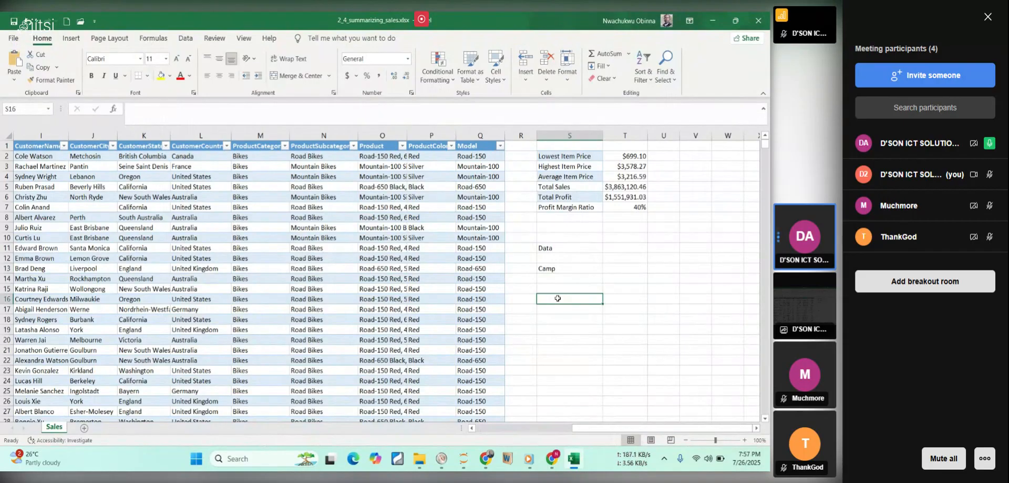
key("ctrl+v")
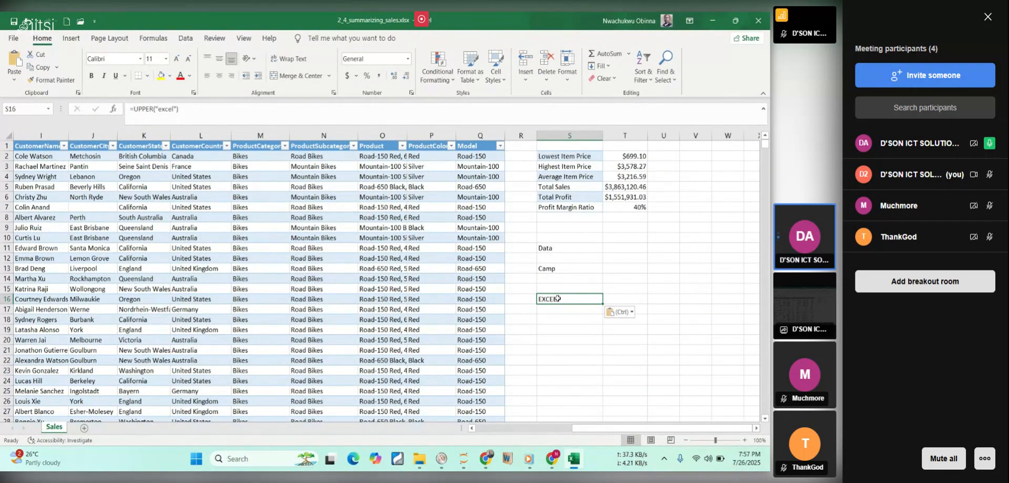
double_click(558, 298)
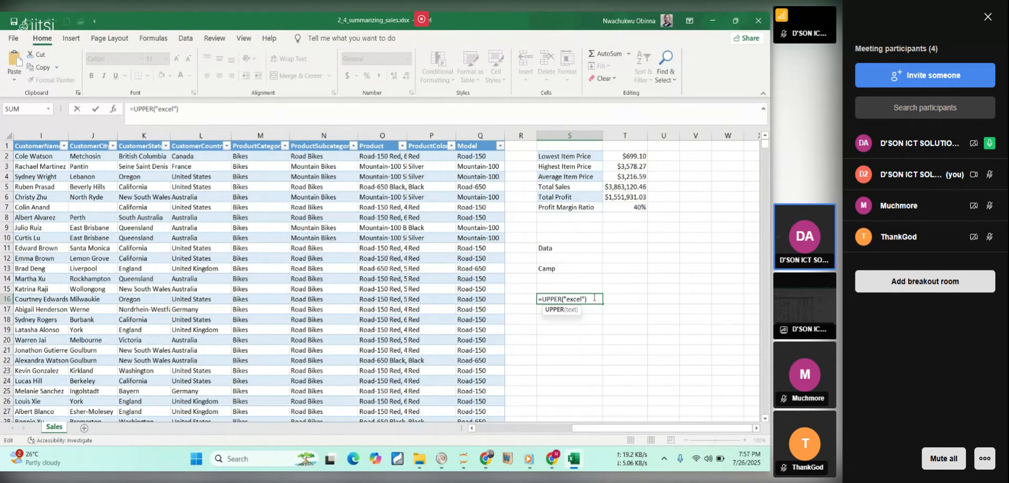
key("Return")
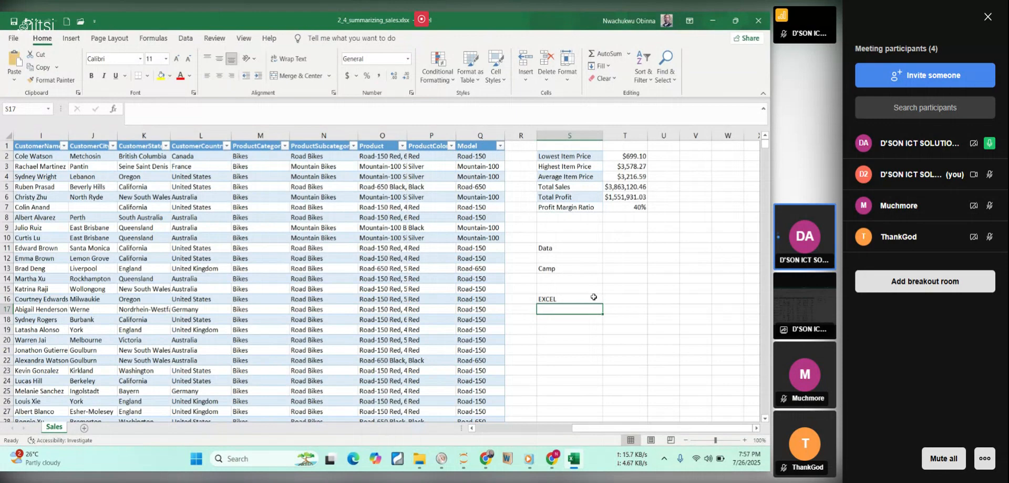
Copy the example =LOWER("EXCEL") from the course PDF and enter it in cell S18 of the Excel sheet.
mouse_move(575, 458)
left_click(575, 459)
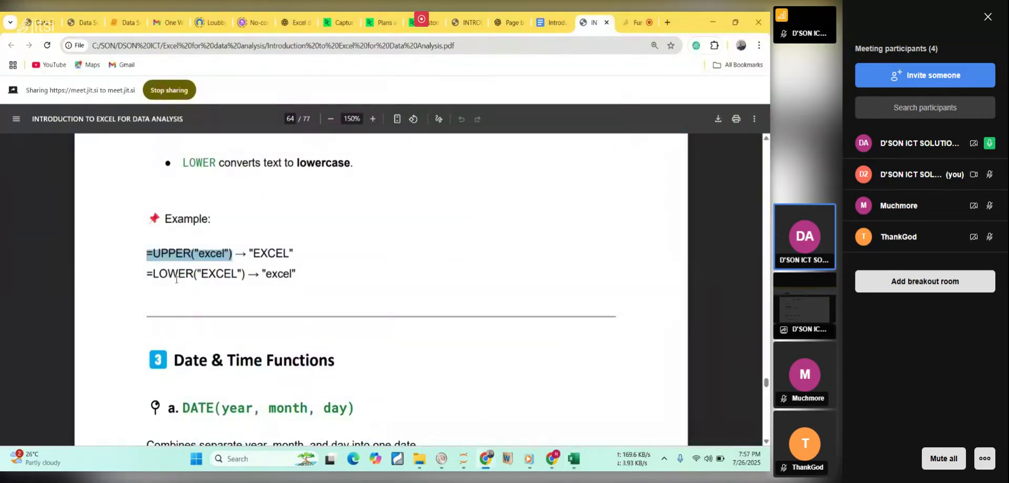
left_click_drag(147, 273, 249, 278)
key("ctrl+c")
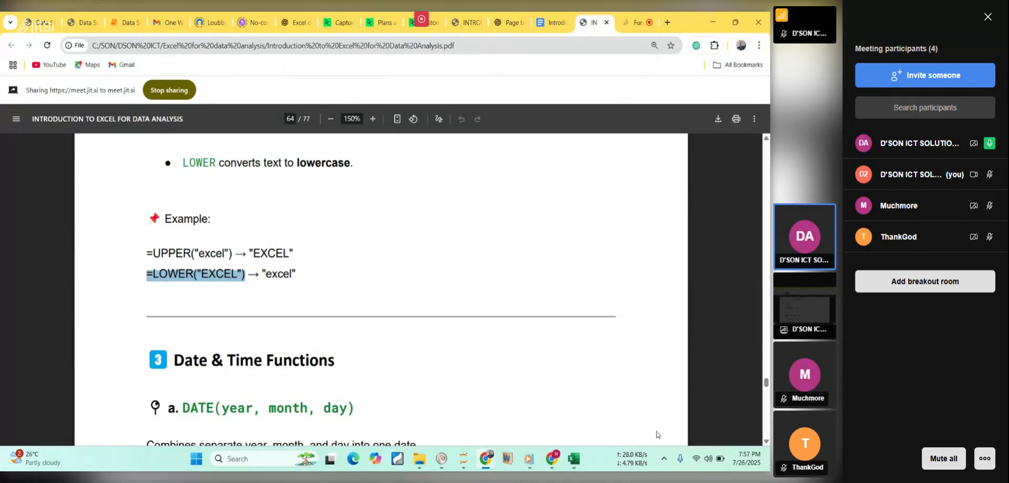
left_click(574, 458)
left_click(575, 320)
key("ctrl+v")
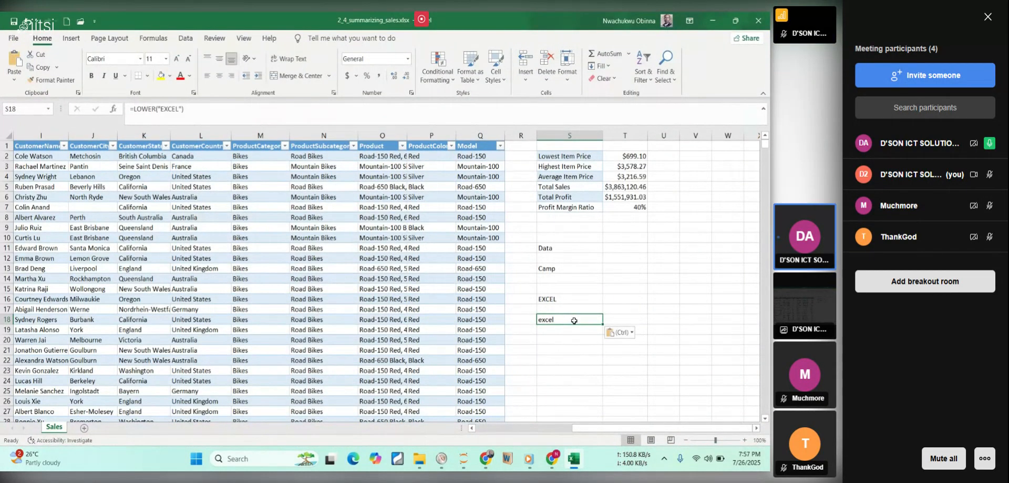
double_click(574, 319)
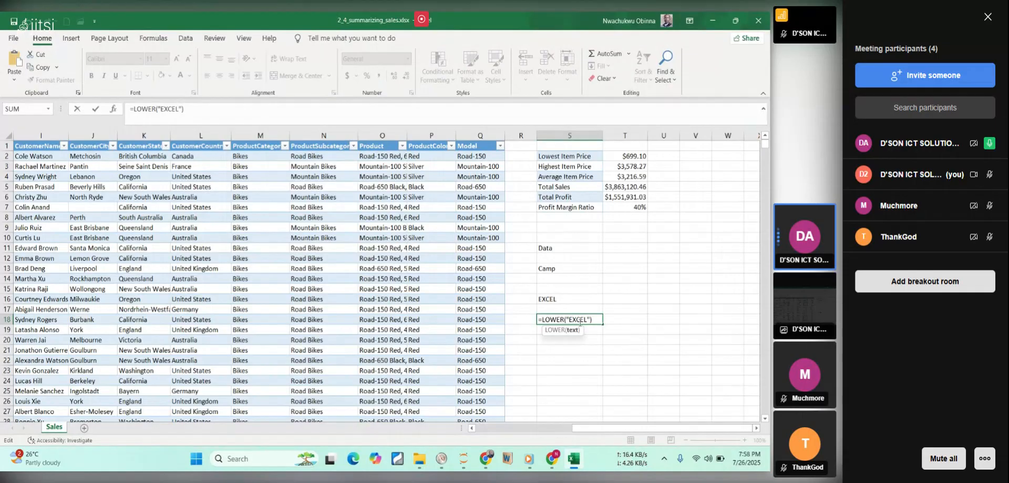
key("Return")
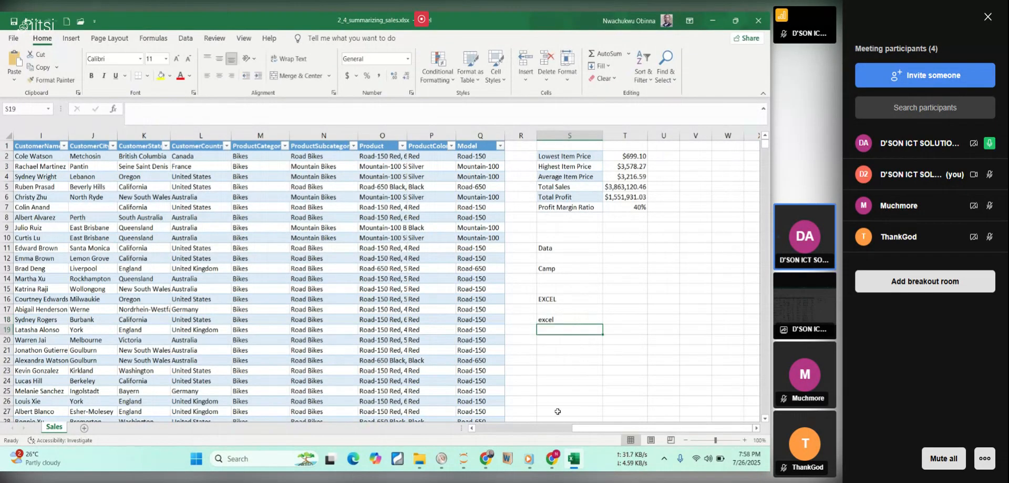
Switch back to the course PDF and read the Date & Time Functions section with the DATE(year, month, day) example.
left_click(573, 458)
scroll(425, 240, "down", 3)
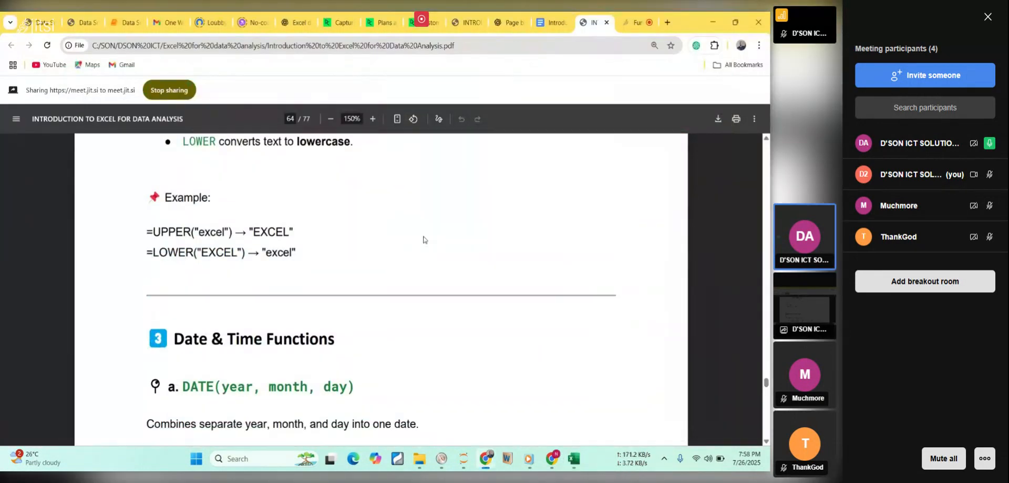
scroll(424, 239, "down", 2)
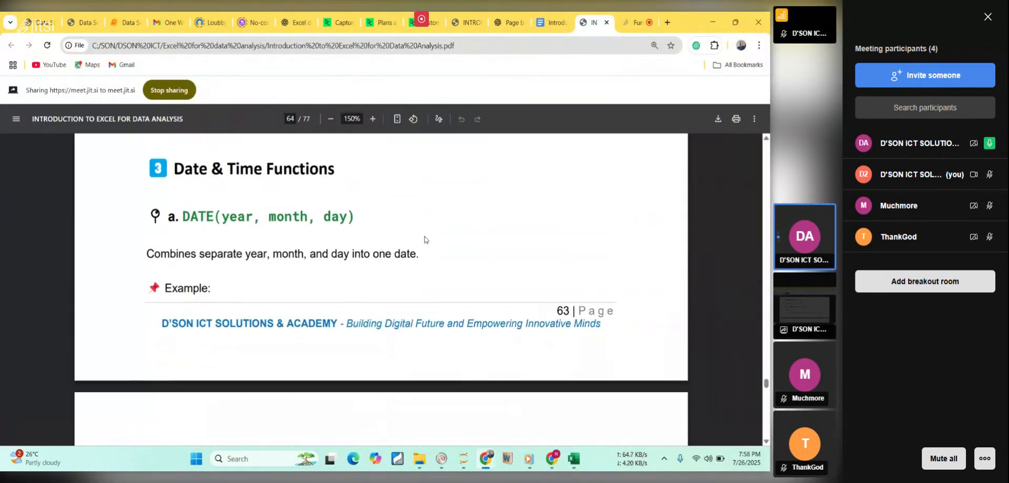
scroll(425, 239, "up", 1)
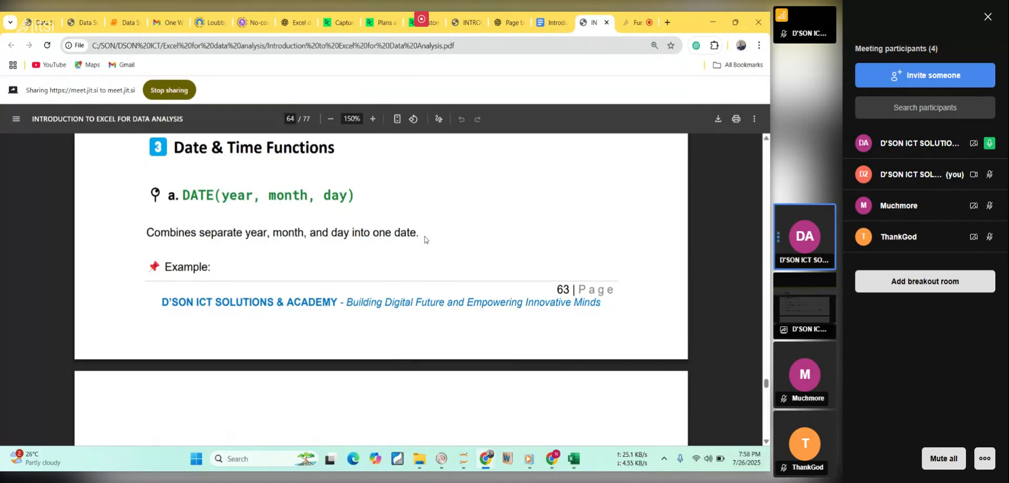
scroll(425, 240, "down", 3)
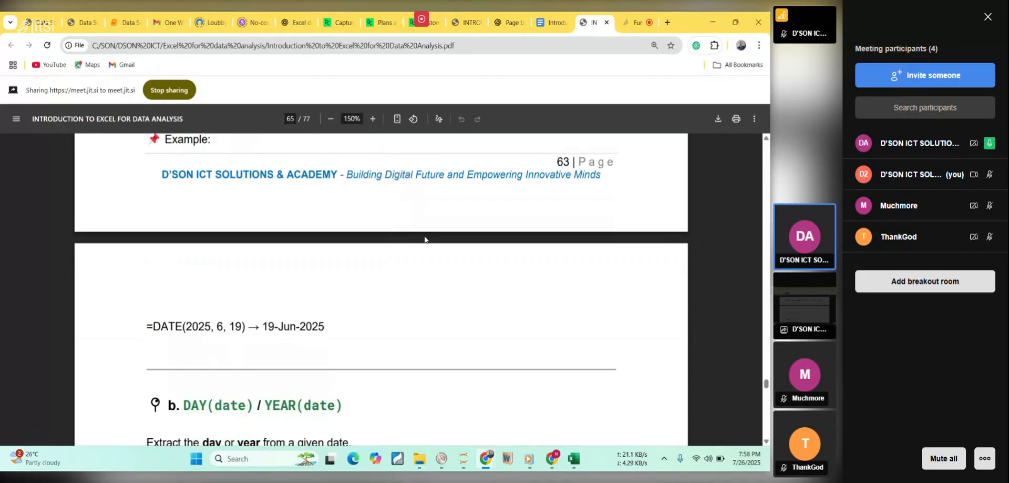
scroll(425, 240, "down", 1)
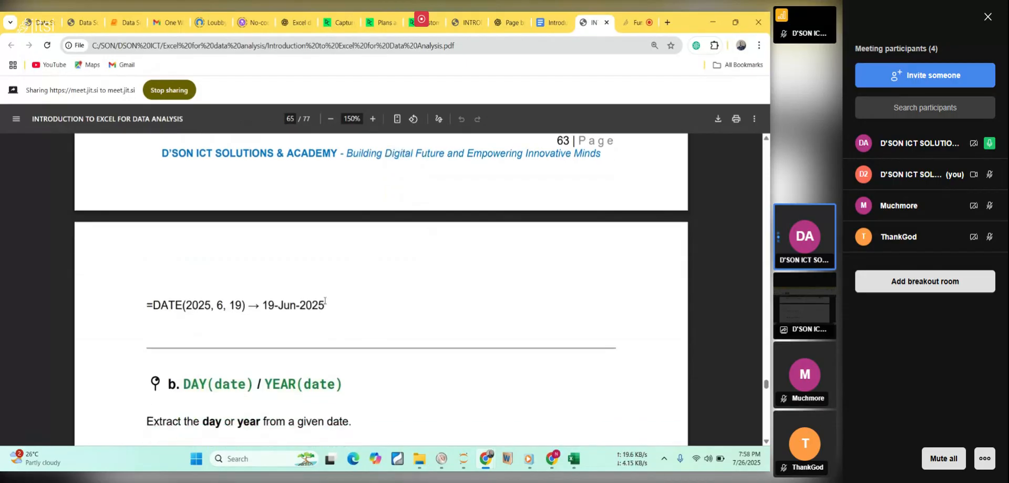
left_click(589, 104)
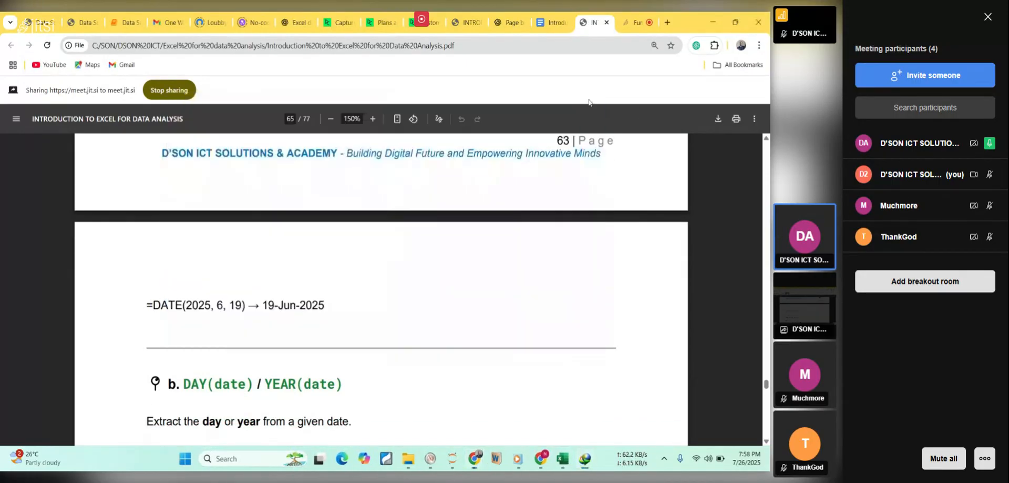
left_click_drag(187, 304, 198, 306)
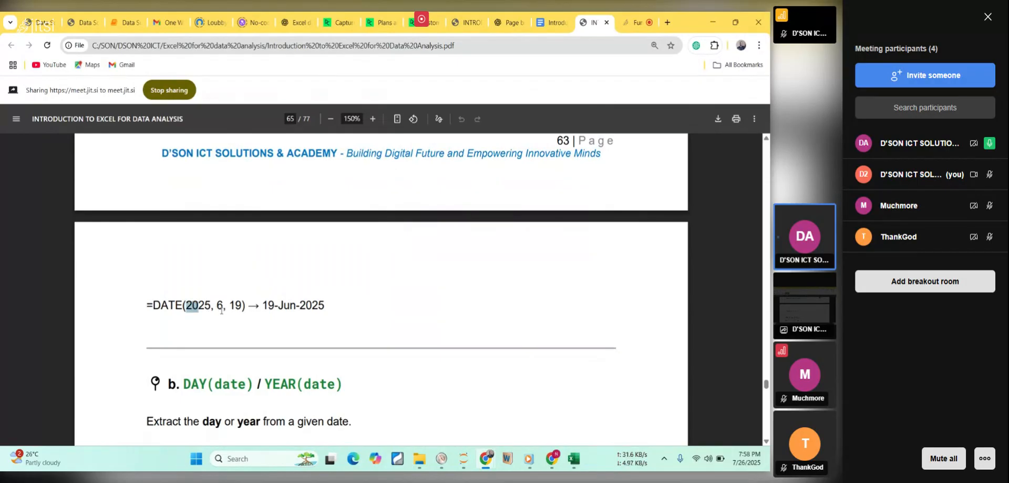
Copy the example =DATE(2025, 6, 19) from the course PDF and enter it in cell S20 of the Excel sheet.
left_click_drag(217, 305, 243, 305)
left_click_drag(149, 305, 245, 305)
key("ctrl+c")
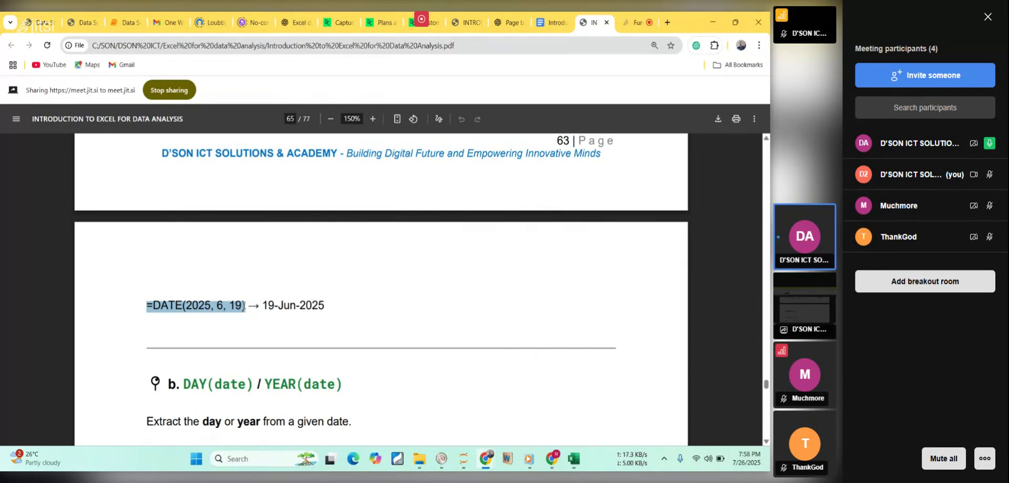
left_click(574, 466)
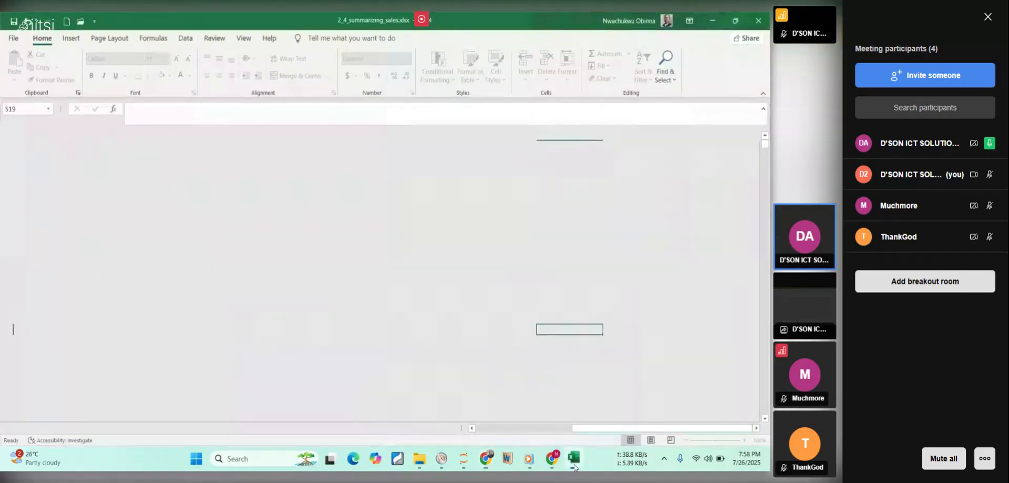
left_click(557, 340)
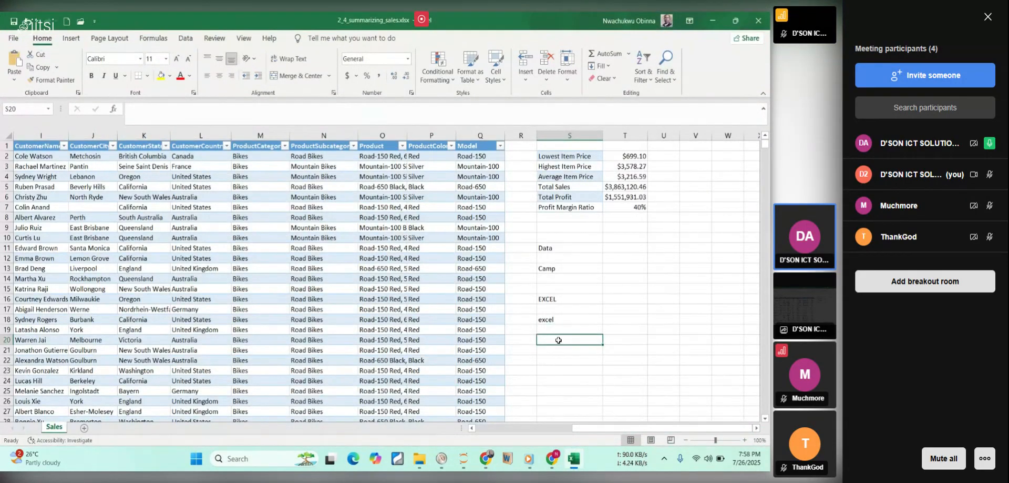
key("ctrl+v")
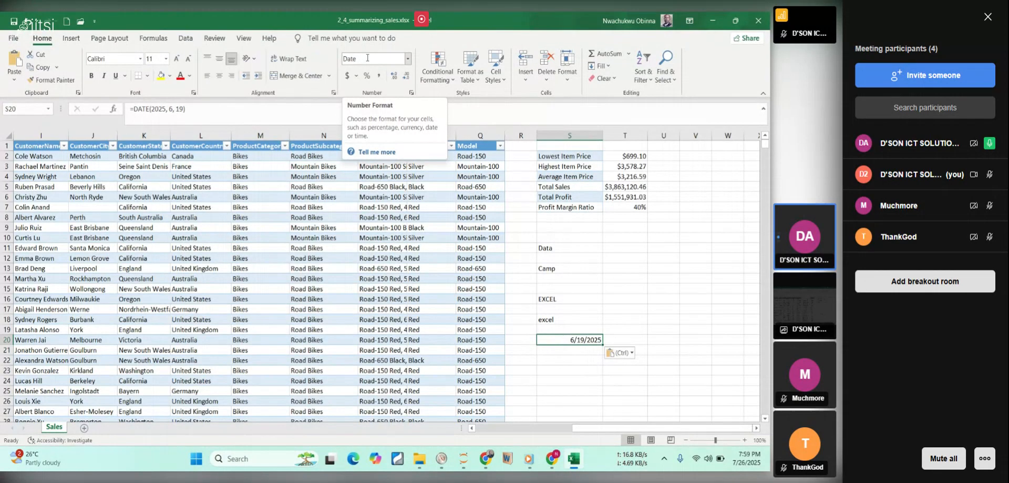
Switch back to the course PDF and read the DAY(date) / YEAR(date) section with its syntax and examples.
left_click(571, 459)
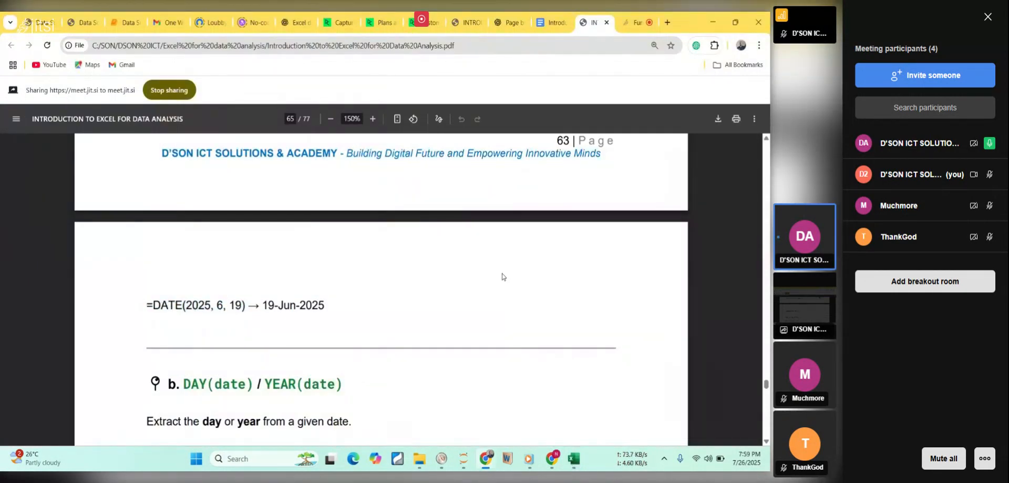
scroll(502, 276, "down", 3)
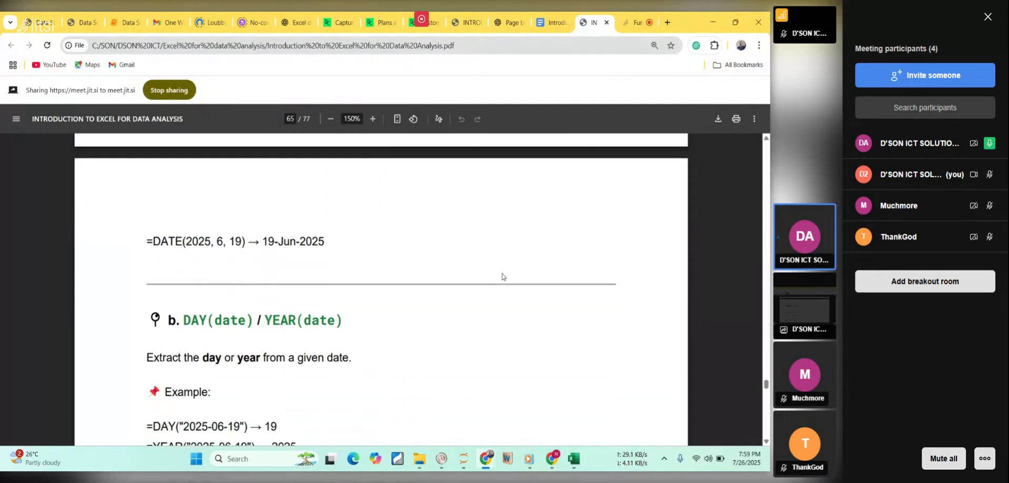
scroll(503, 277, "down", 1)
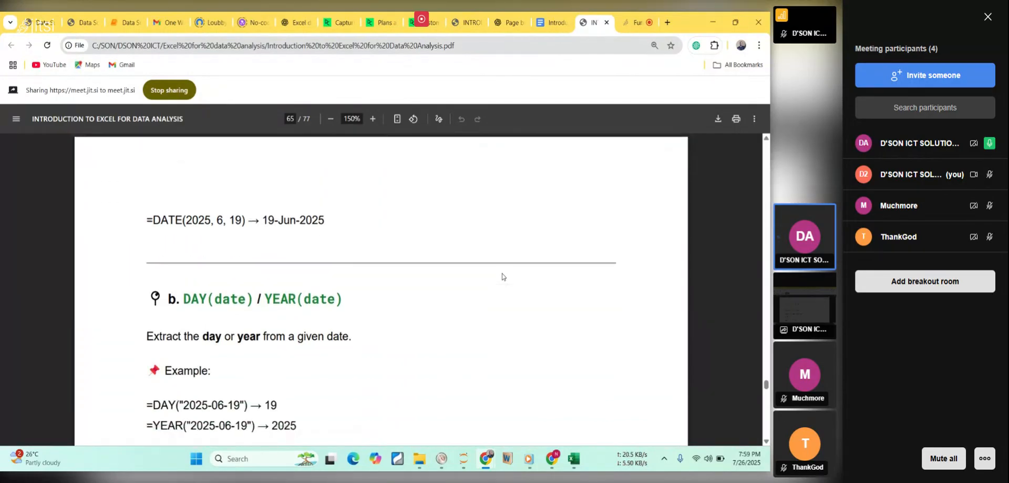
scroll(502, 276, "down", 3)
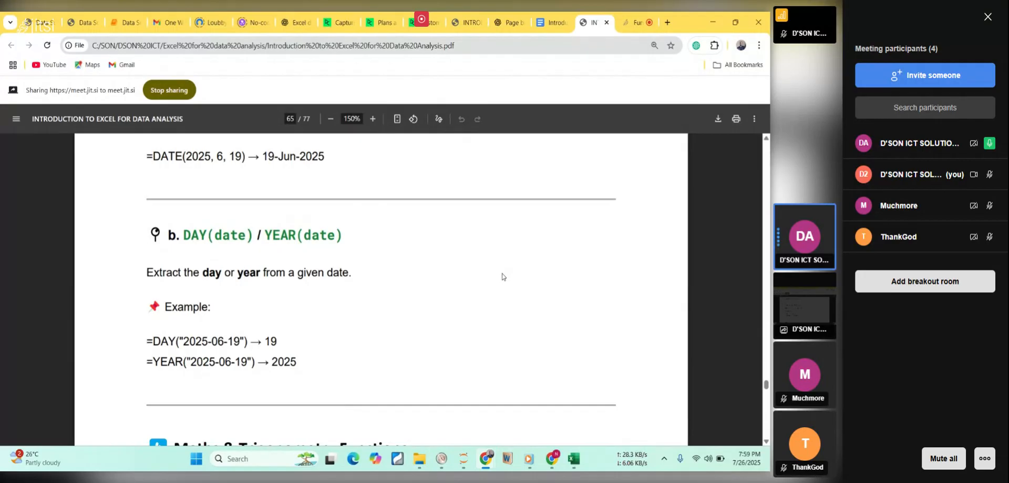
scroll(502, 276, "down", 1)
scroll(502, 276, "down", 2)
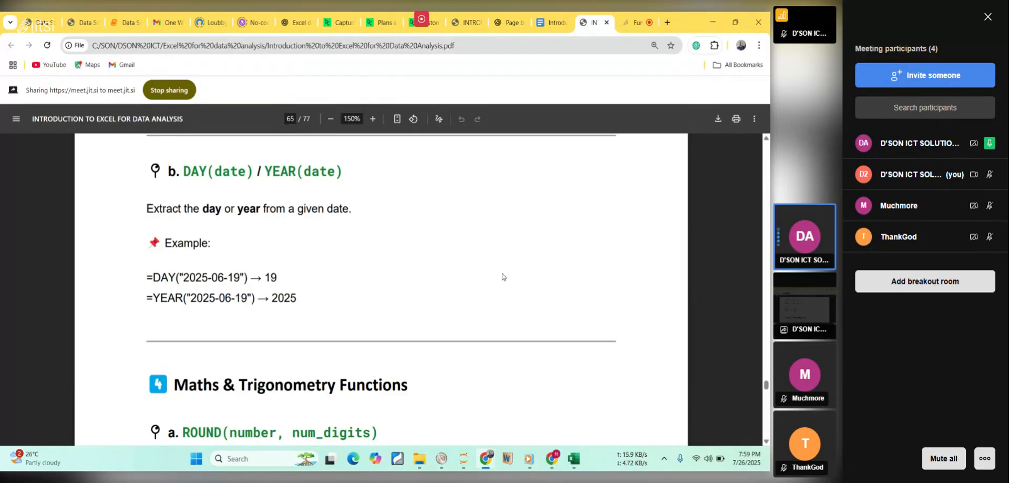
double_click(229, 173)
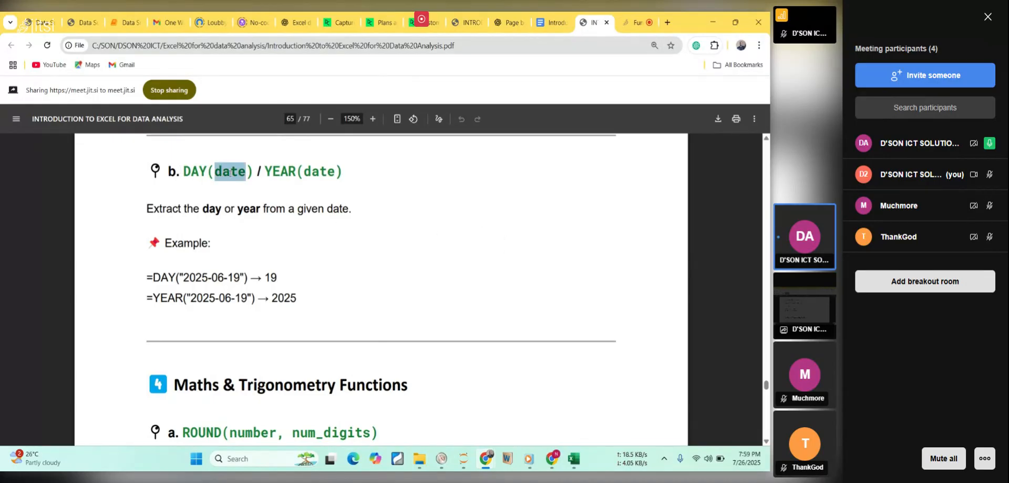
double_click(276, 171)
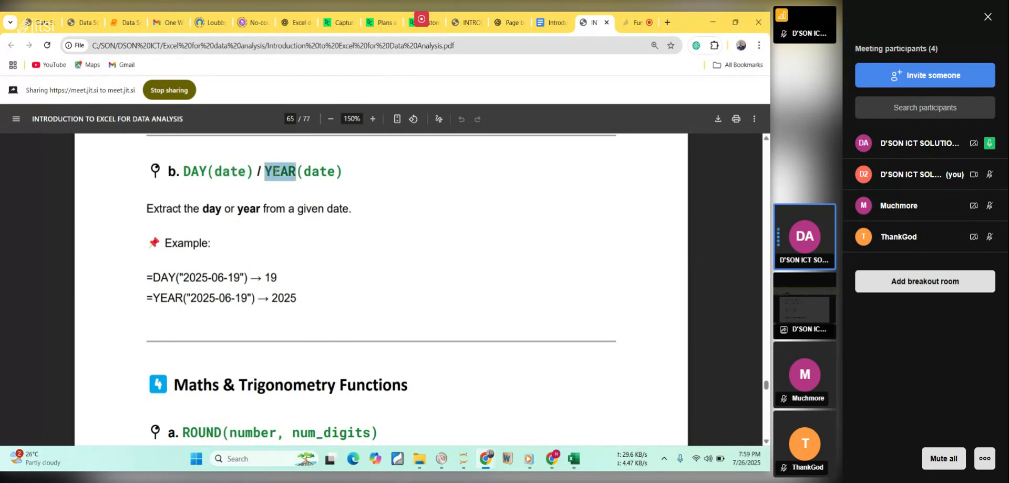
left_click(310, 172)
double_click(310, 169)
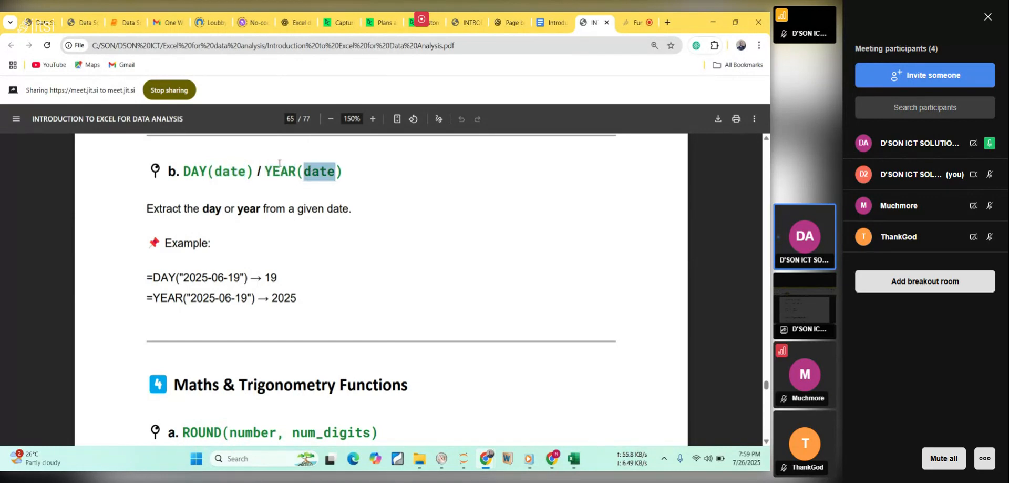
left_click_drag(274, 179, 281, 178)
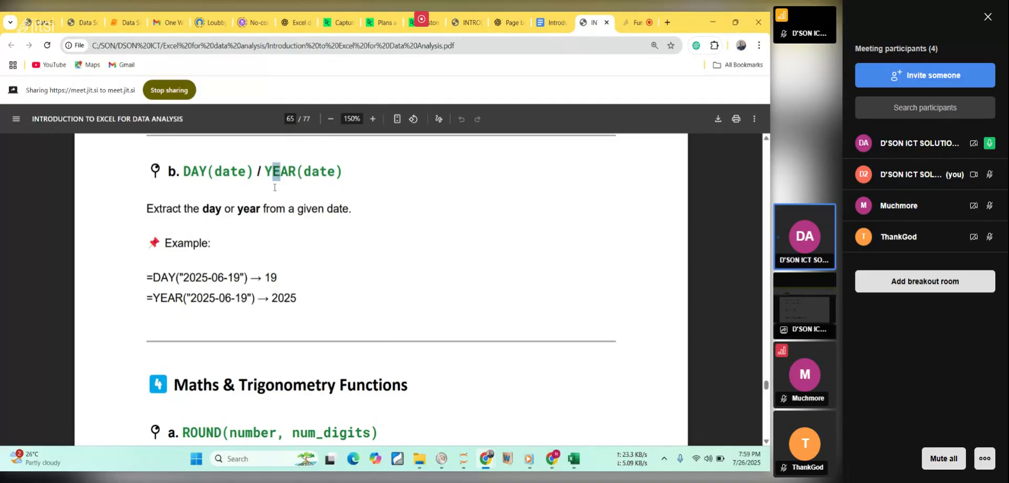
left_click(331, 171)
Copy the example =DAY("2025-06-19") from the course PDF and enter it in cell S22 of the Excel sheet.
left_click_drag(146, 277, 249, 277)
key("ctrl+c")
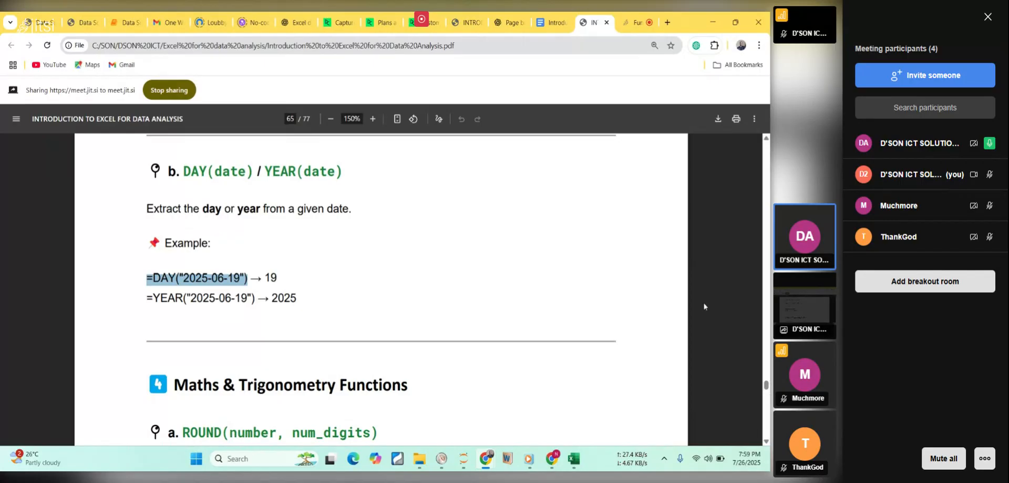
left_click(573, 457)
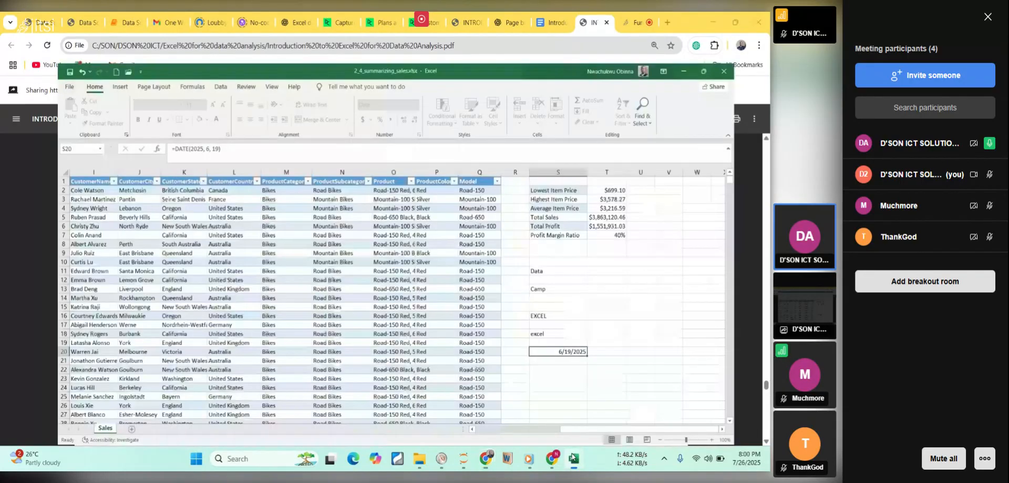
left_click(586, 362)
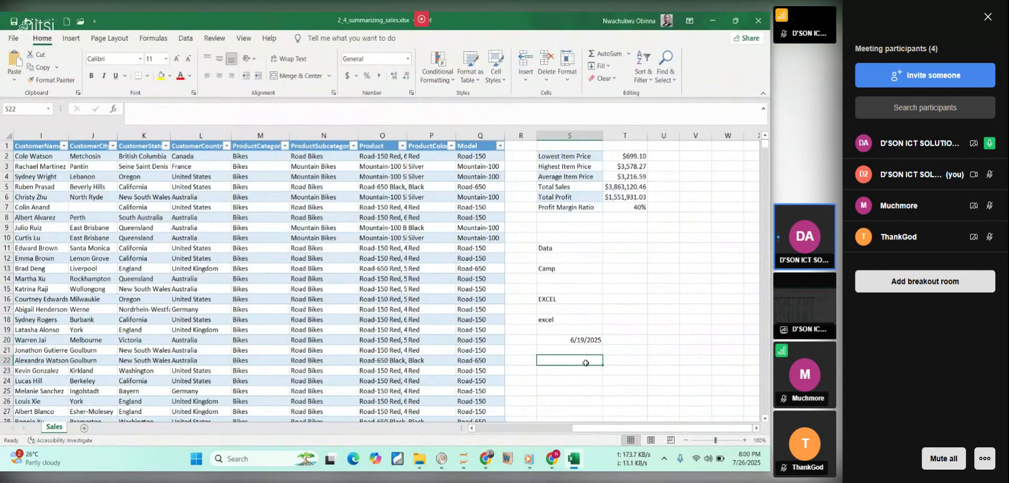
key("ctrl+v")
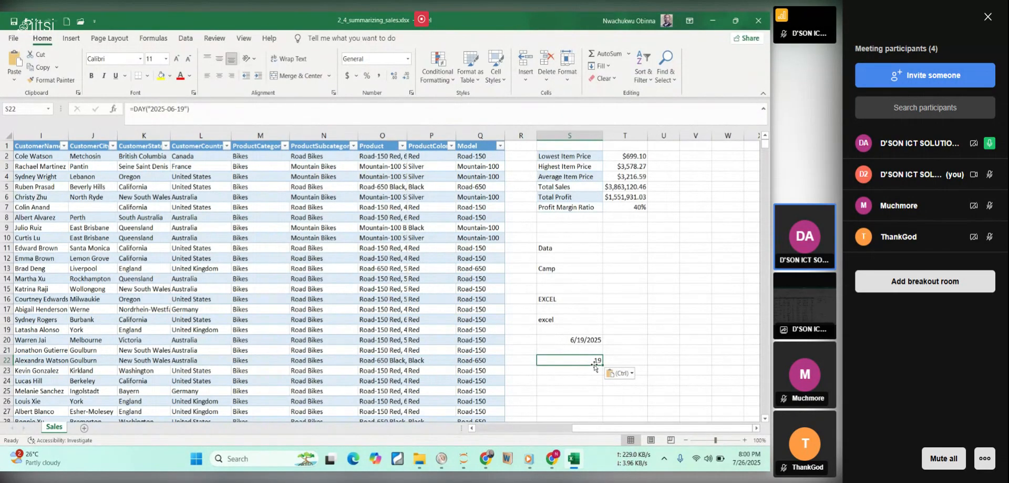
Check the YEAR example in the course PDF and change the formula in Excel cell S22 to =YEAR("2025-06-19").
left_click(572, 463)
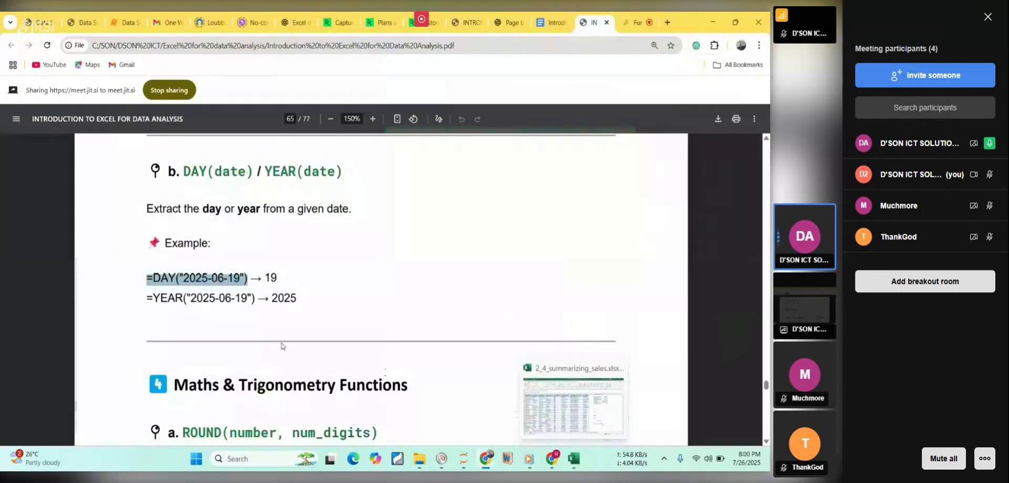
left_click_drag(146, 298, 257, 296)
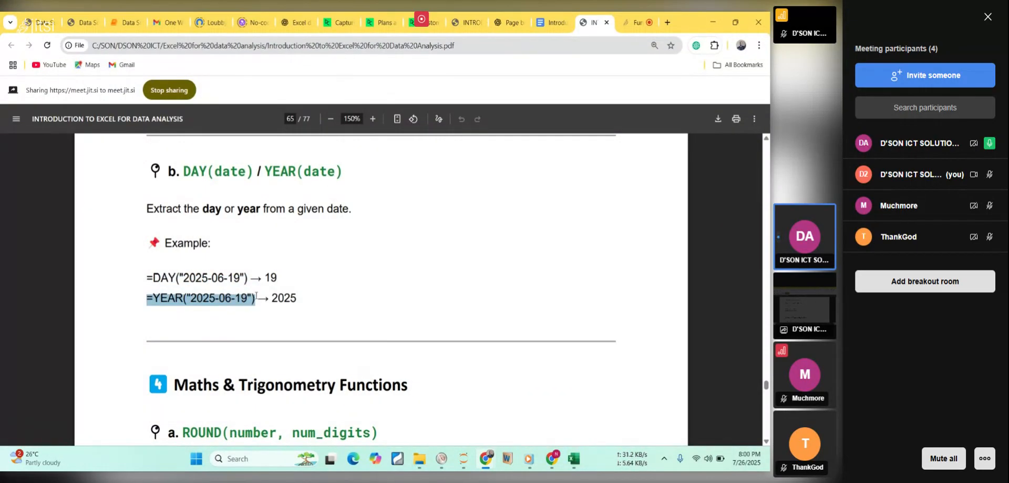
left_click(575, 448)
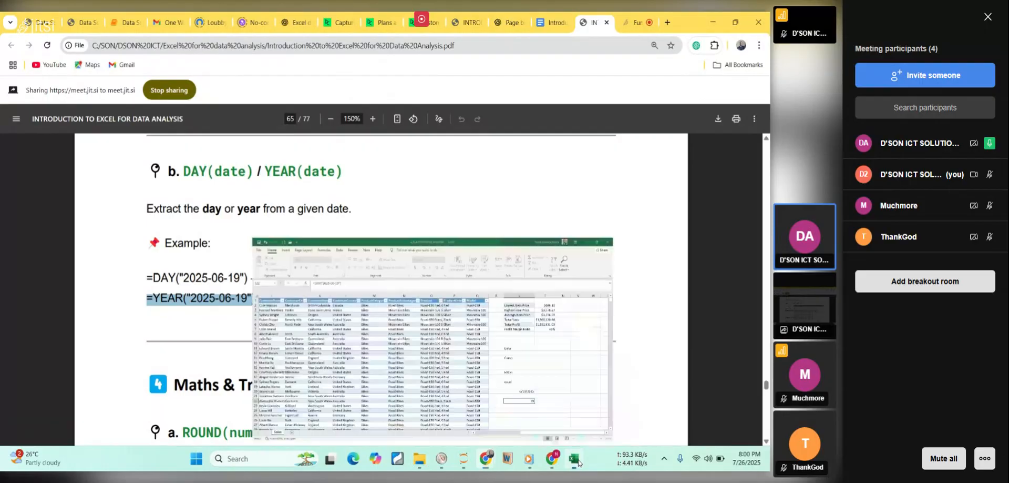
double_click(562, 359)
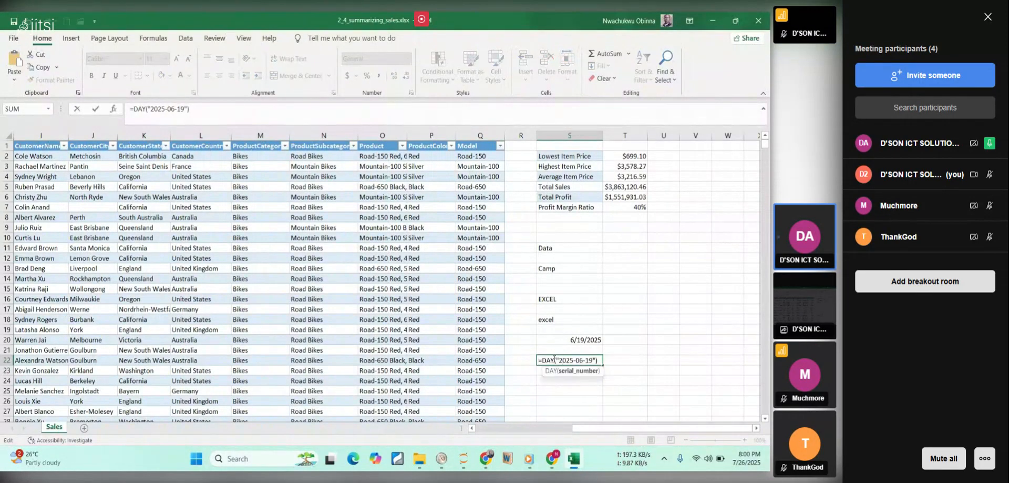
key("BackSpace")
key("BackSpace")
key("BackSpace")
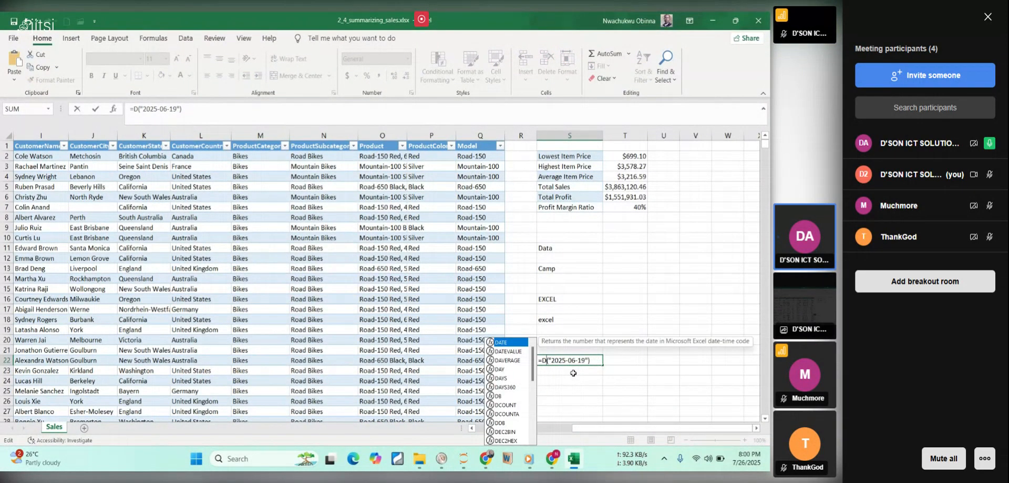
type("y")
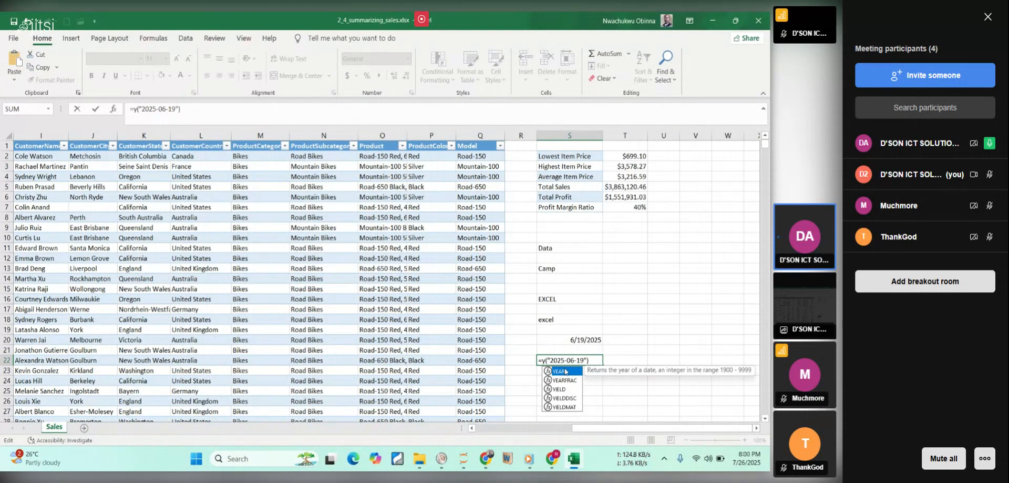
double_click(572, 375)
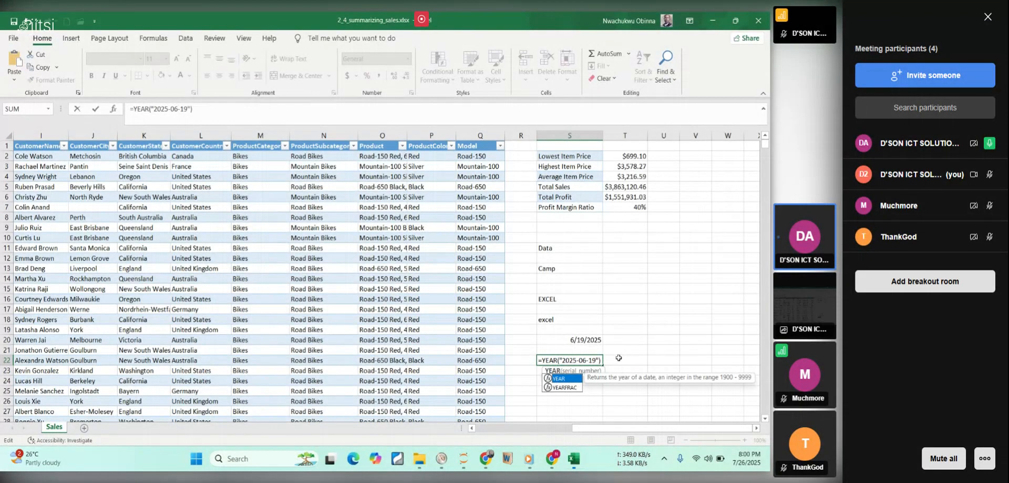
left_click(579, 368)
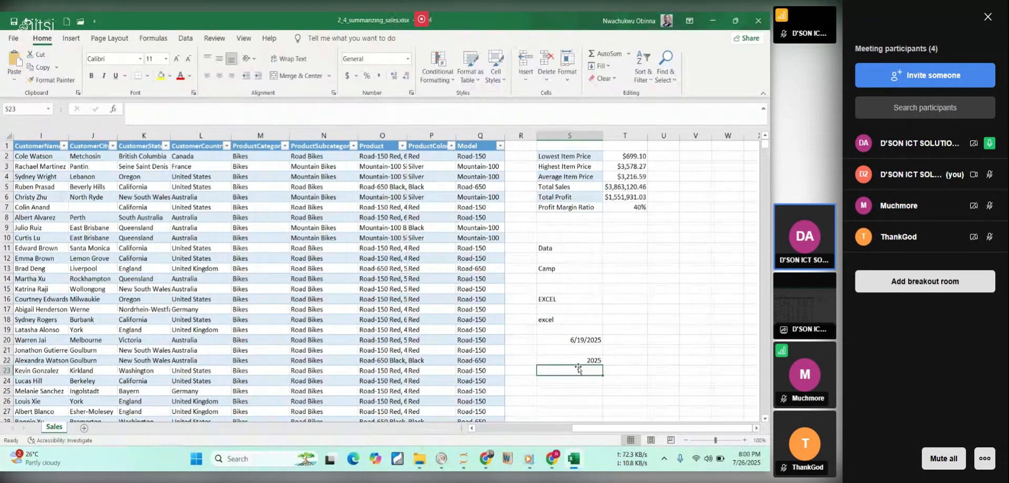
Return to the course PDF and examine the ROUND(number, num_digits) section under Maths & Trigonometry Functions, including the example's arguments.
left_click(575, 459)
left_click(388, 214)
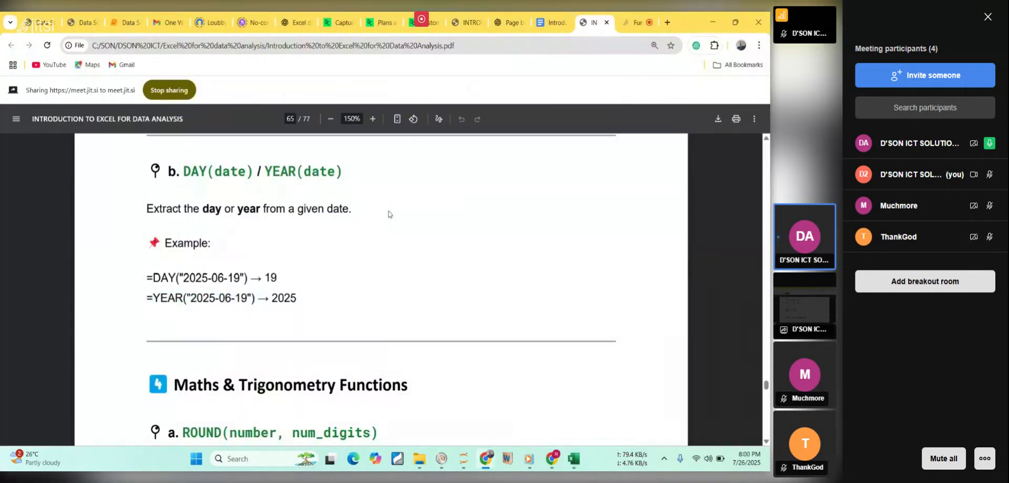
scroll(389, 213, "down", 2)
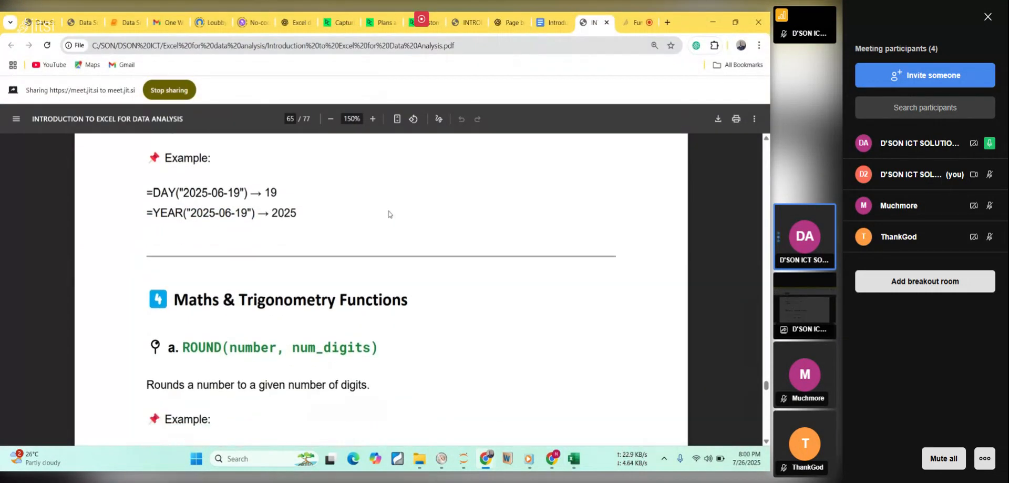
scroll(390, 213, "down", 2)
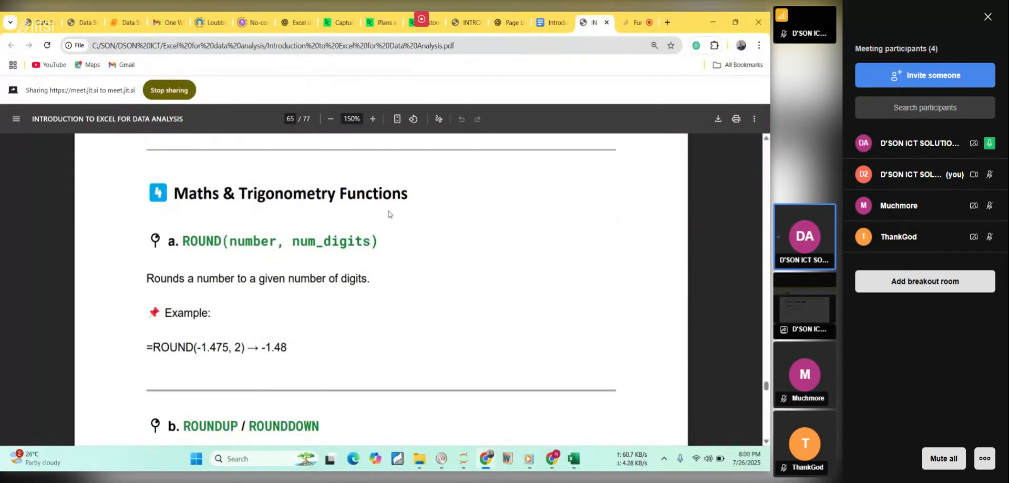
scroll(389, 212, "down", 1)
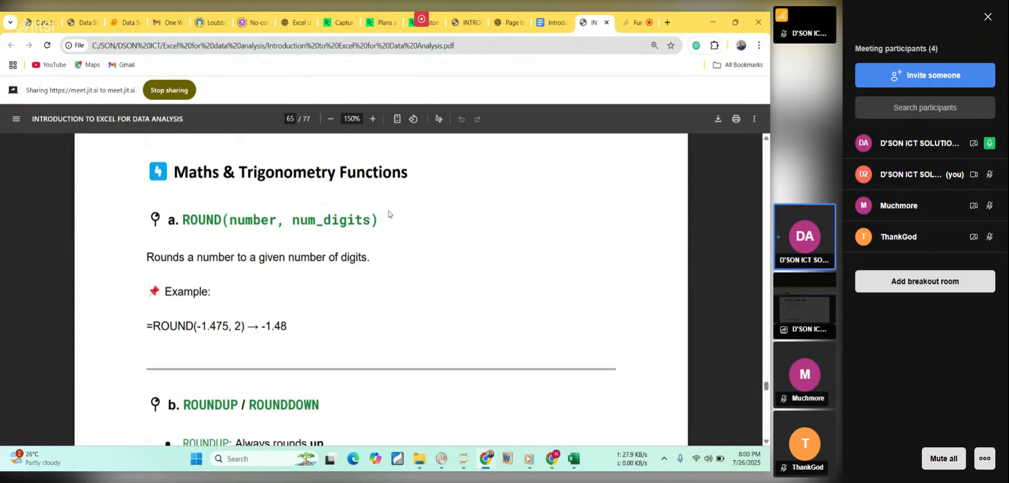
scroll(390, 213, "down", 2)
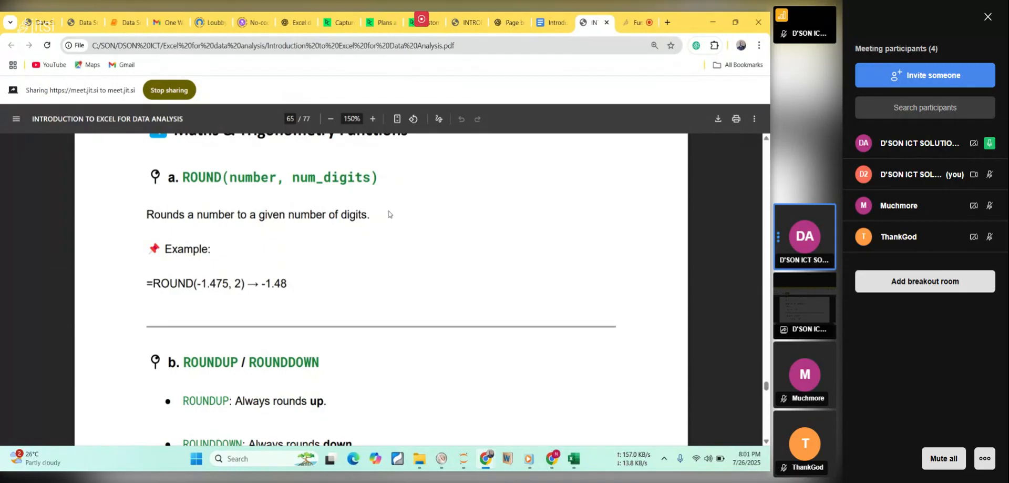
double_click(221, 282)
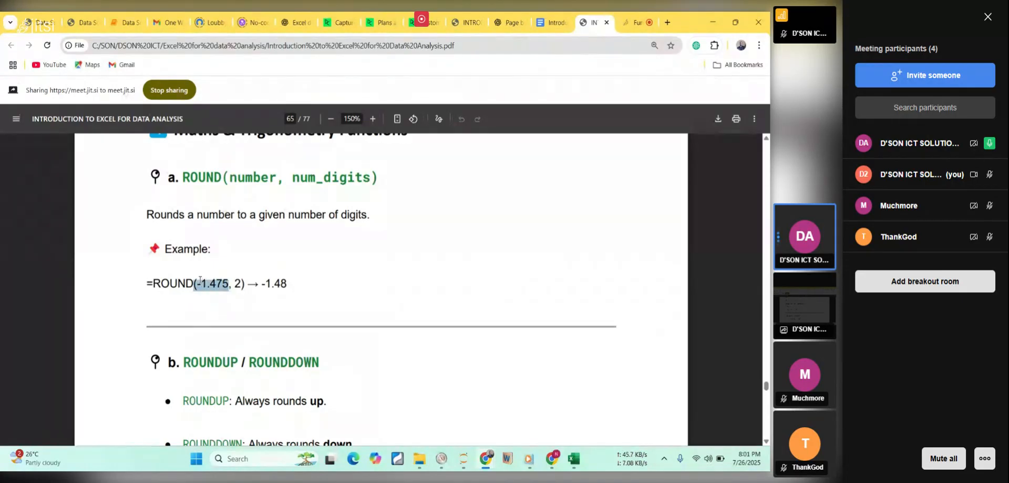
double_click(238, 284)
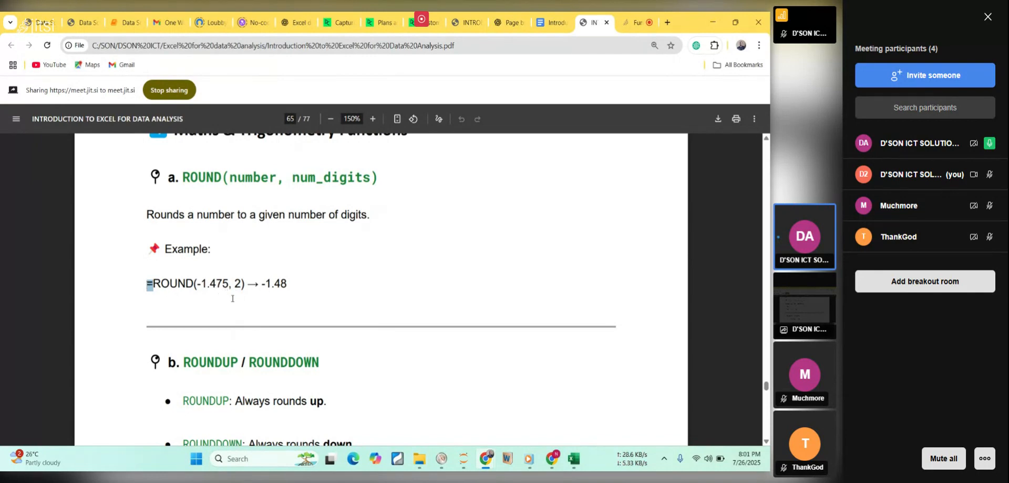
left_click_drag(217, 284, 187, 277)
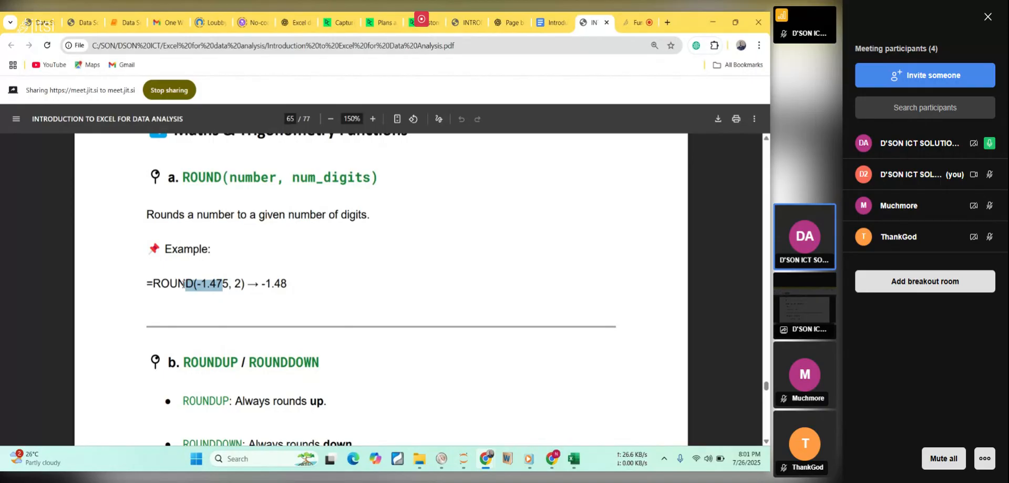
left_click(167, 295)
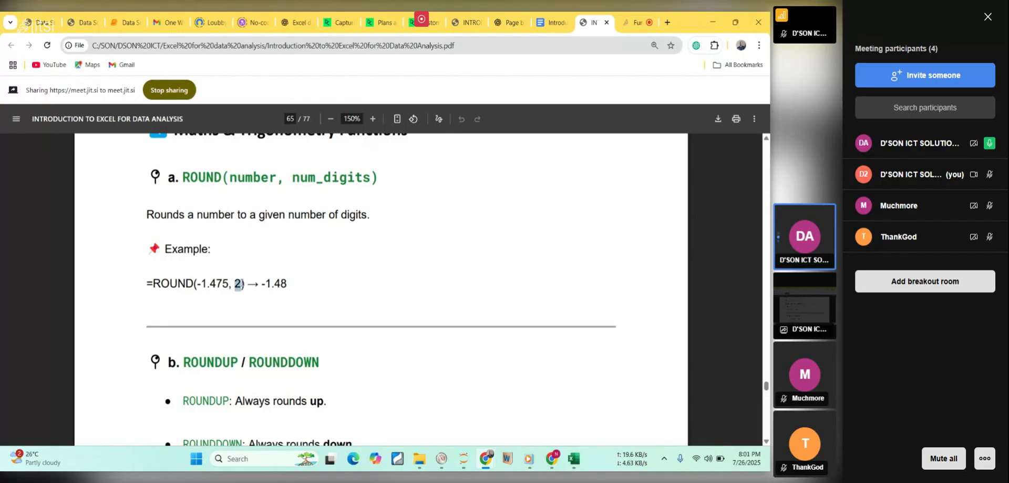
triple_click(238, 284)
left_click(242, 284)
double_click(239, 283)
mouse_move(229, 284)
left_mouse_down()
mouse_move(200, 280)
mouse_move(210, 283)
left_mouse_up()
left_click(230, 285)
Copy the example =ROUND(-1.475, 2) from the course PDF and enter it in cell S24 of the Excel sheet.
left_click_drag(147, 284, 242, 288)
key("ctrl+c")
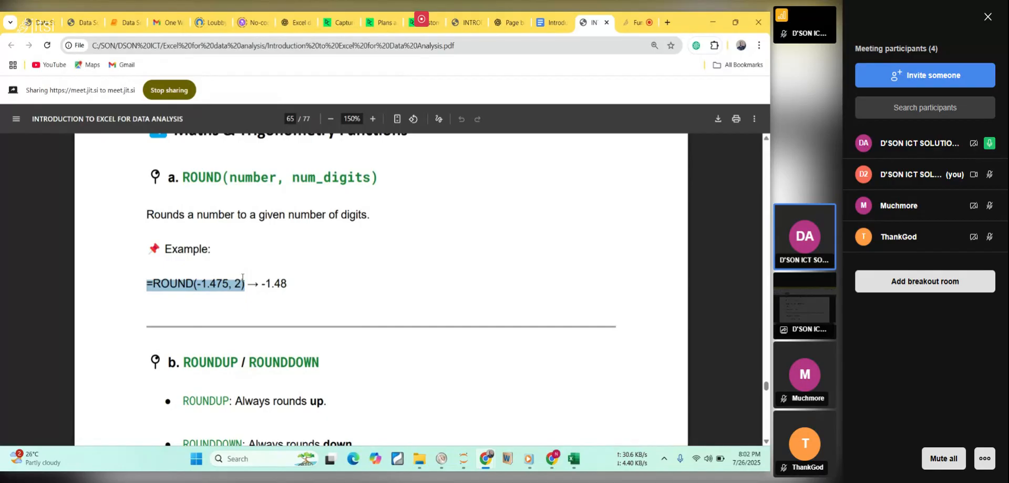
left_click(573, 459)
left_click(576, 379)
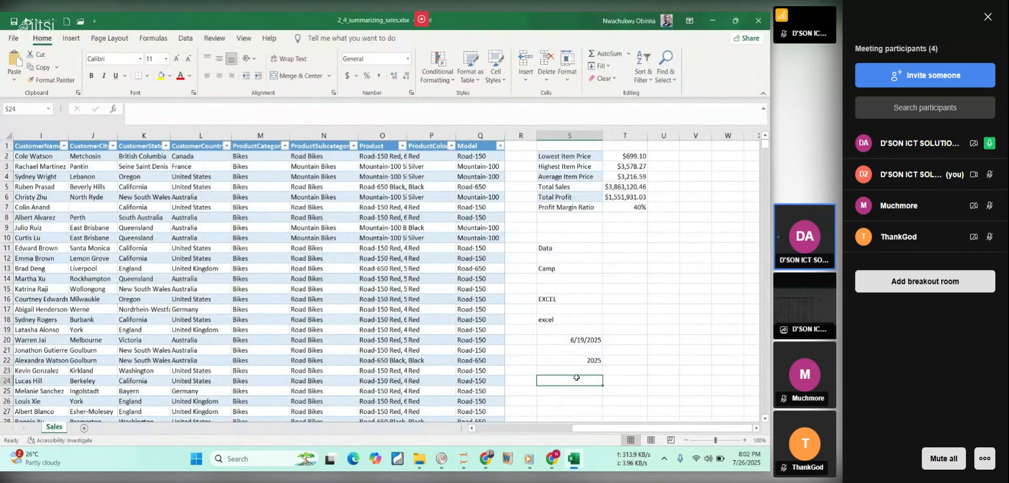
key("ctrl+v")
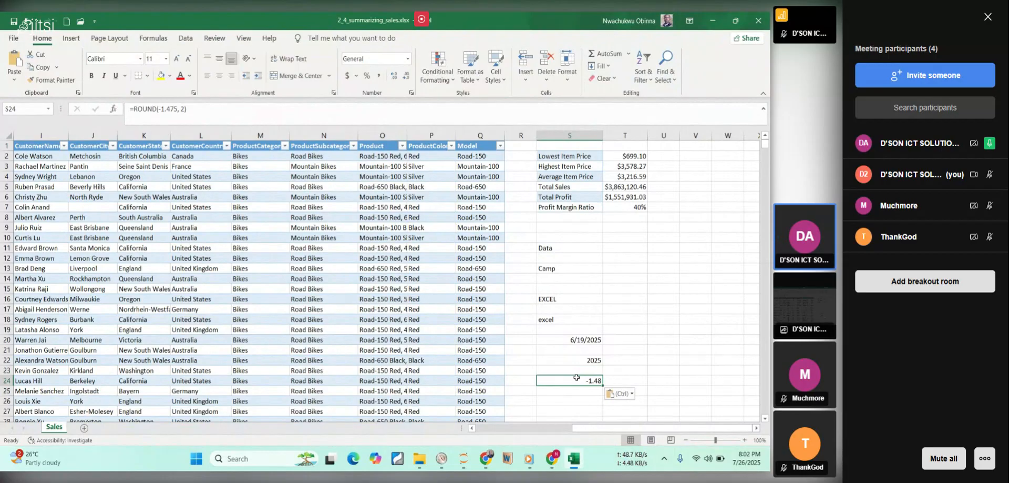
left_click(185, 108)
left_click_drag(185, 109, 125, 103)
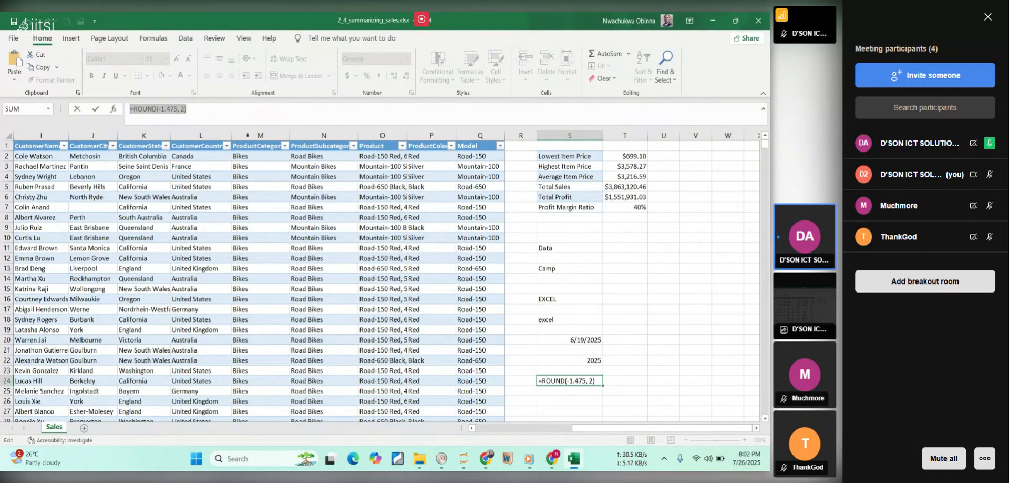
left_click(220, 108)
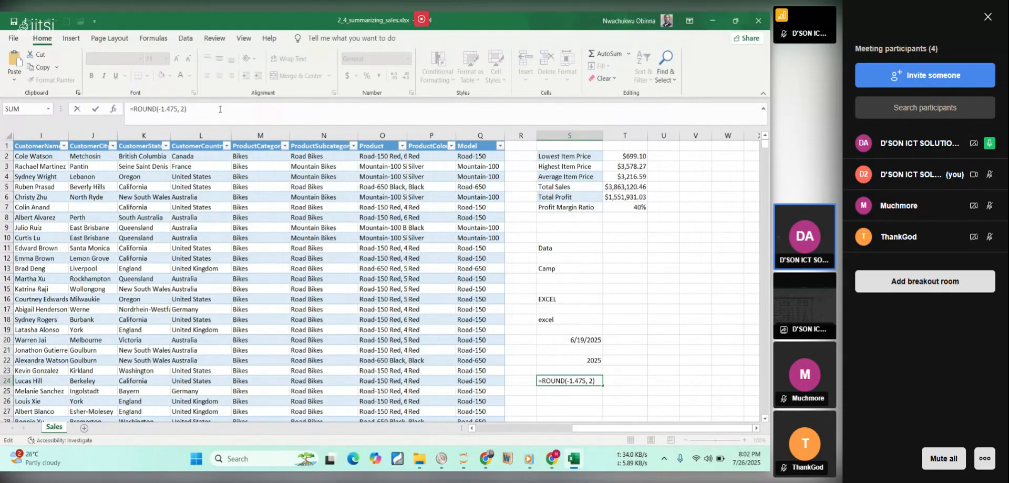
key("ctrl+Return")
key("Return")
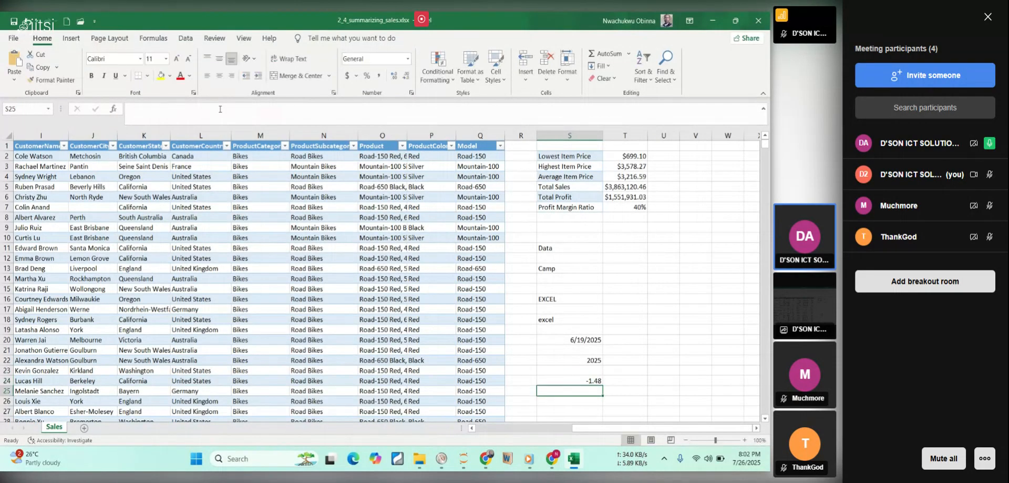
left_click(566, 379)
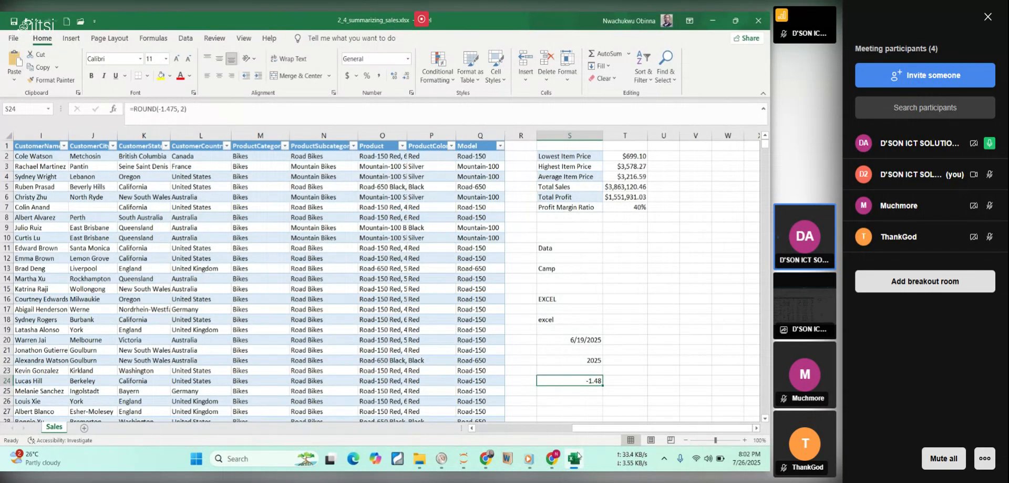
Check the ROUNDUP / ROUNDDOWN section in the course PDF and change the formula in Excel cell S24 to =ROUNDDOWN(-1.475, 2).
left_click(578, 455)
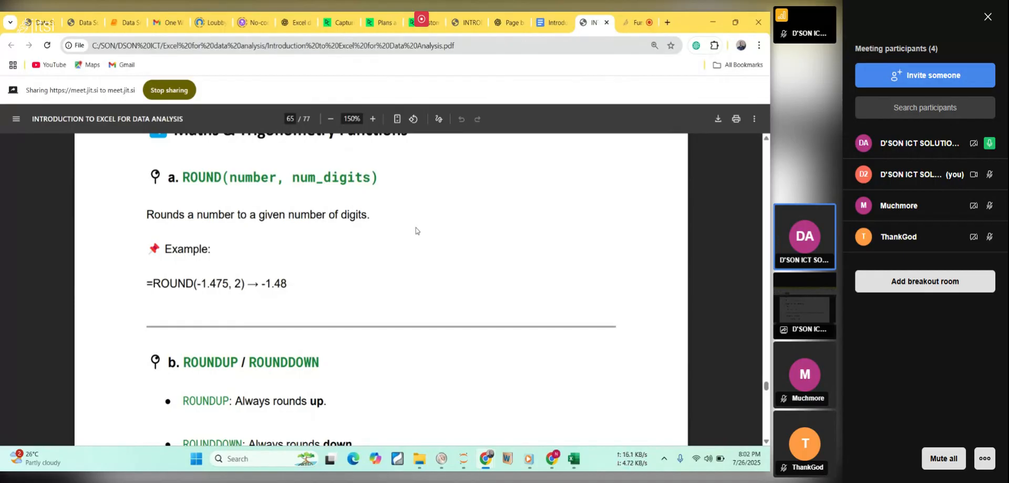
scroll(417, 231, "down", 2)
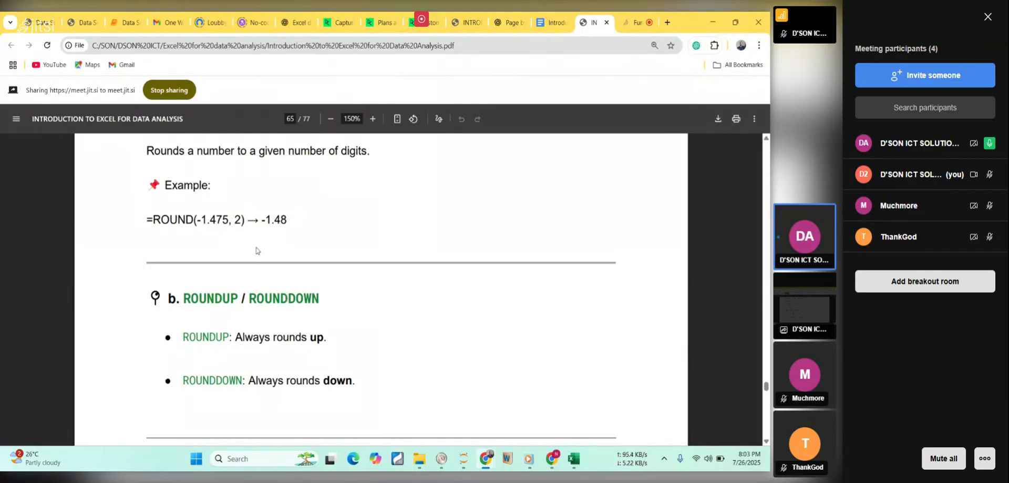
double_click(291, 298)
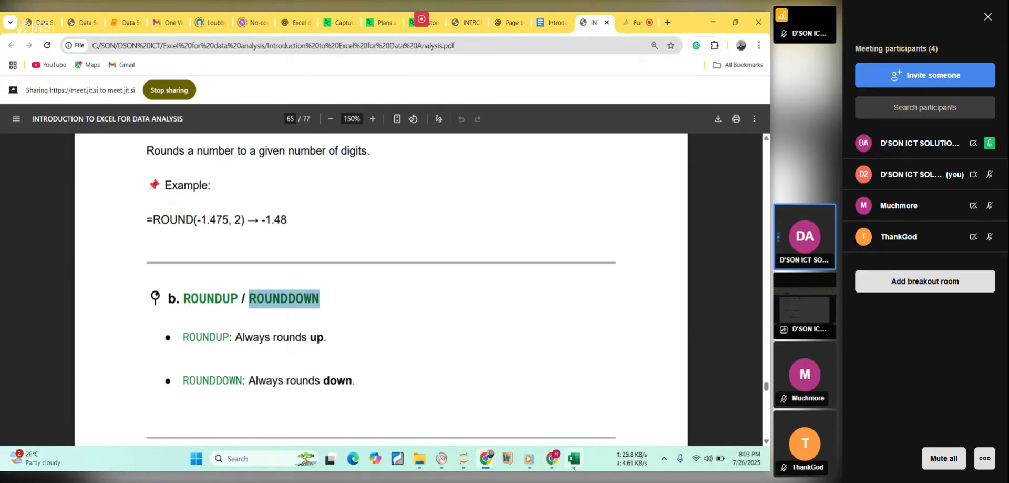
mouse_move(574, 467)
left_click(576, 392)
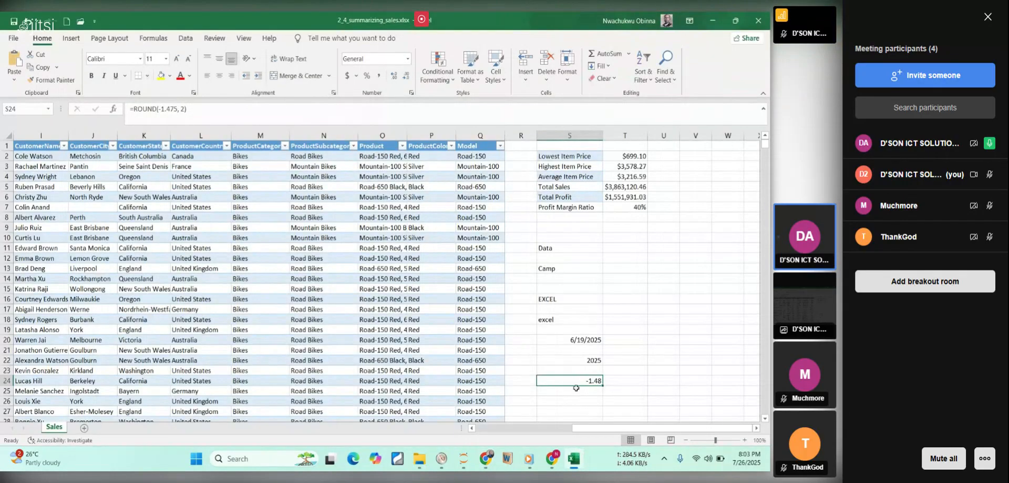
double_click(579, 380)
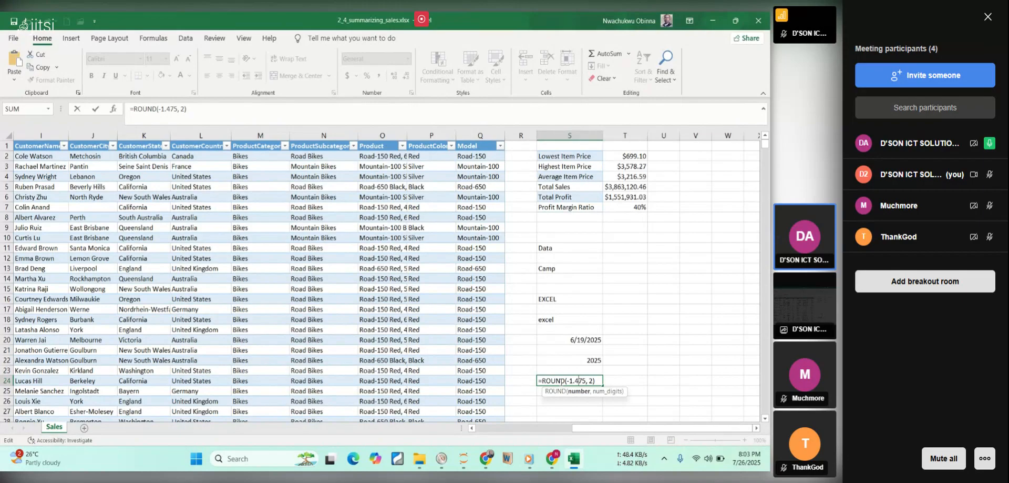
left_click(563, 380)
key("BackSpace")
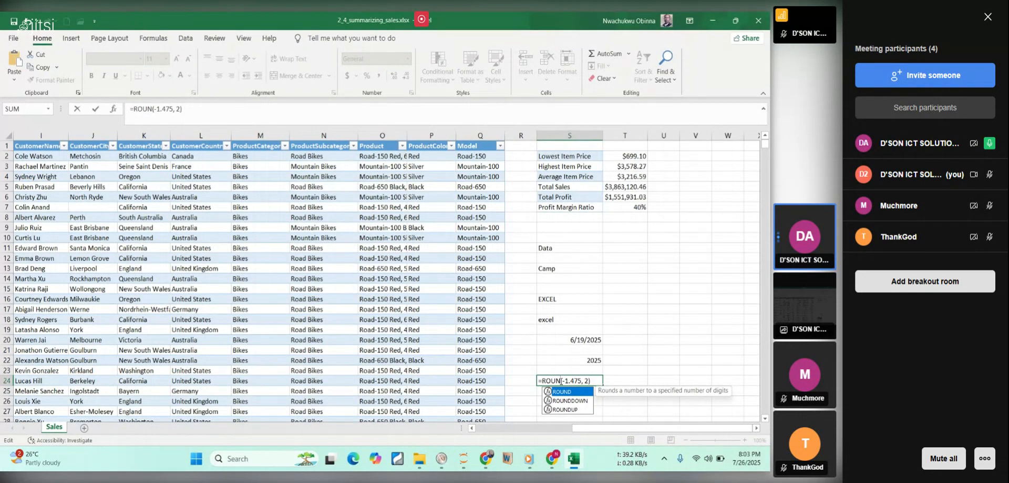
type("D")
key("Return")
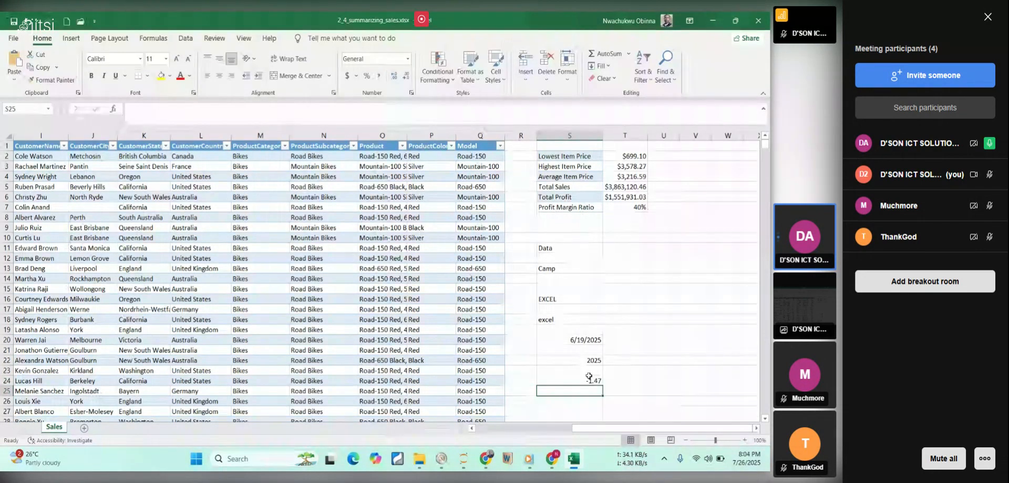
left_click(591, 382)
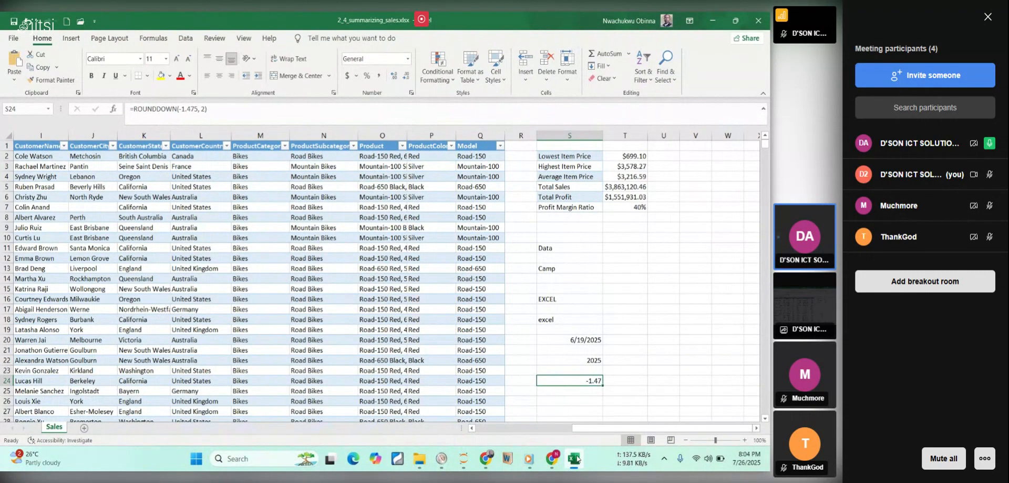
Review the ROUNDDOWN description in the course PDF, and copy its =ROUND(-1.475, 2) example into cell T10 of the Excel sheet.
left_click(487, 458)
left_click_drag(256, 383, 352, 382)
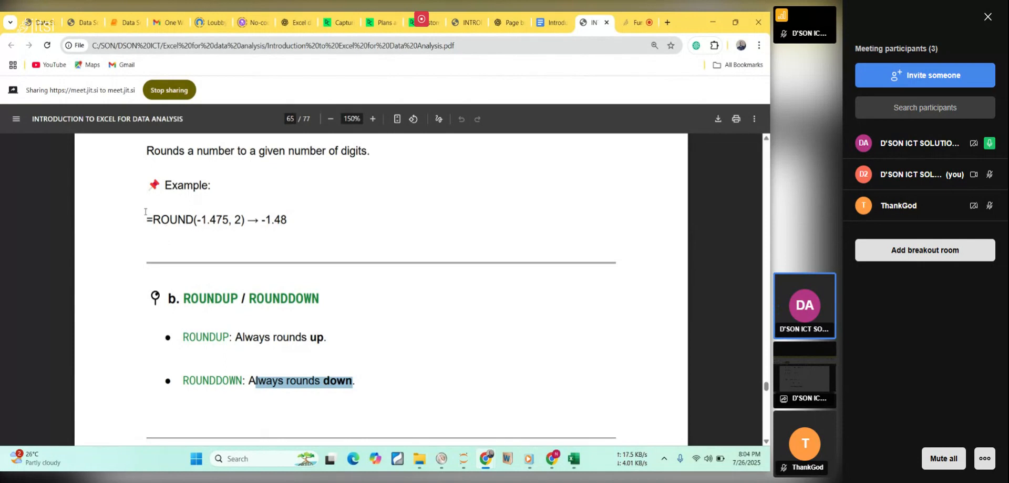
left_click_drag(146, 211, 245, 225)
key("ctrl+c")
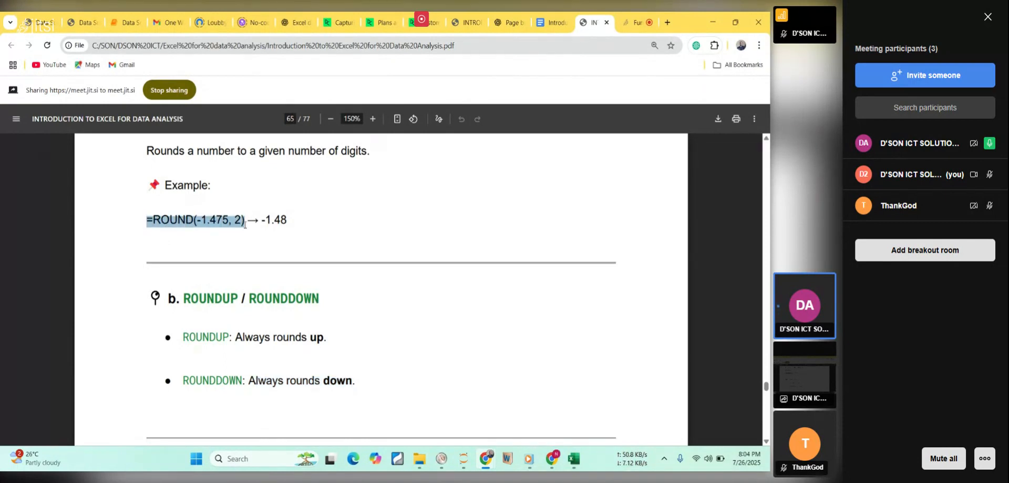
left_click(576, 460)
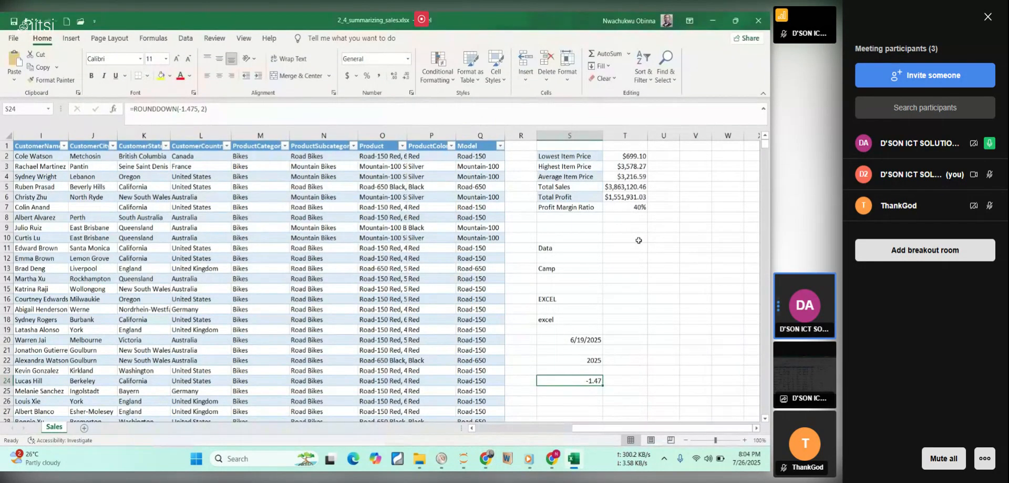
left_click(637, 238)
key("ctrl+v")
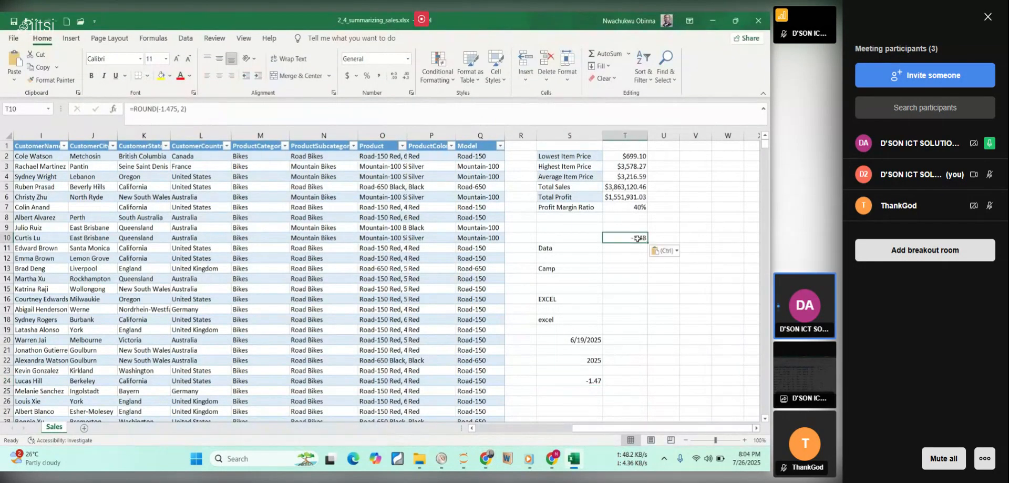
Set the number of digits in cell T10's ROUND formula to 0, giving =ROUND(-1.475, 0).
double_click(637, 238)
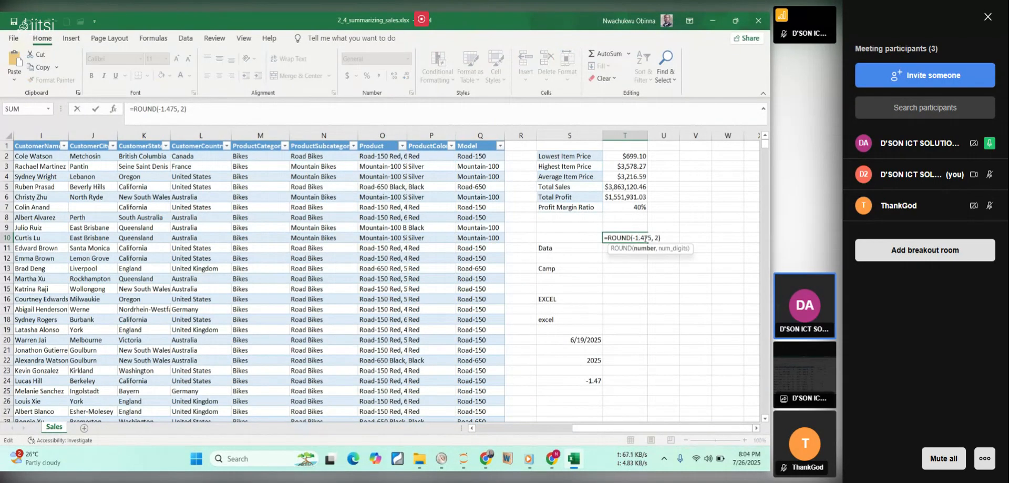
left_click(656, 238)
key("BackSpace")
type("0")
key("Return")
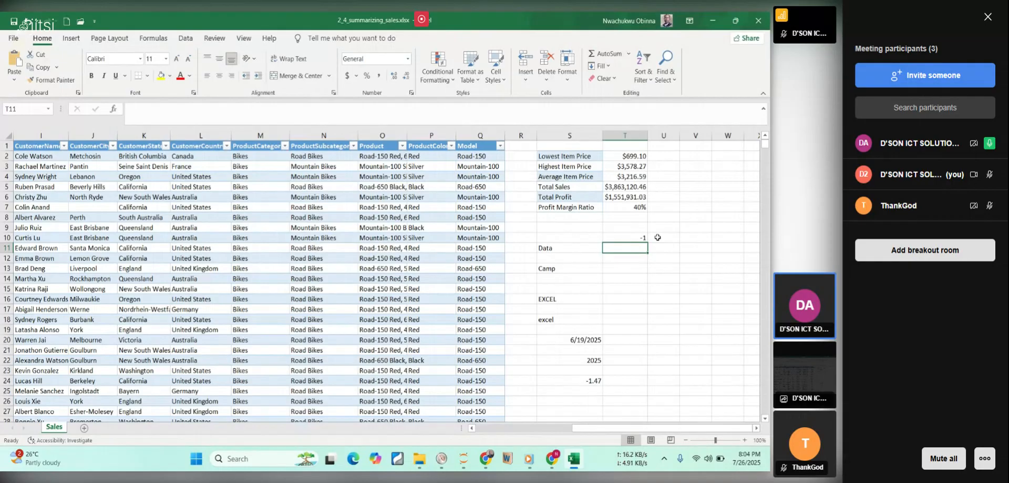
left_click(641, 237)
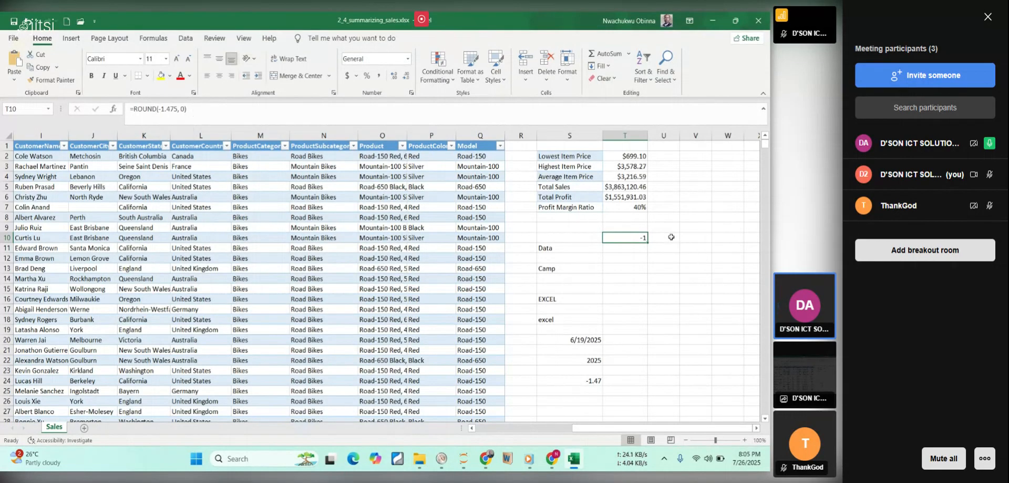
Change the function in cell T10 to ROUNDUP so the formula reads =ROUNDUP(-1.475, 0).
double_click(627, 237)
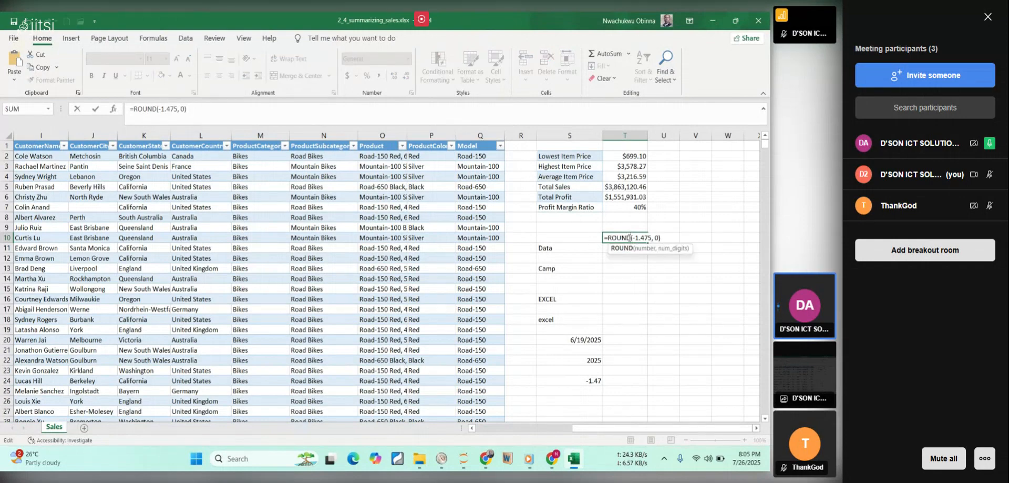
key("BackSpace")
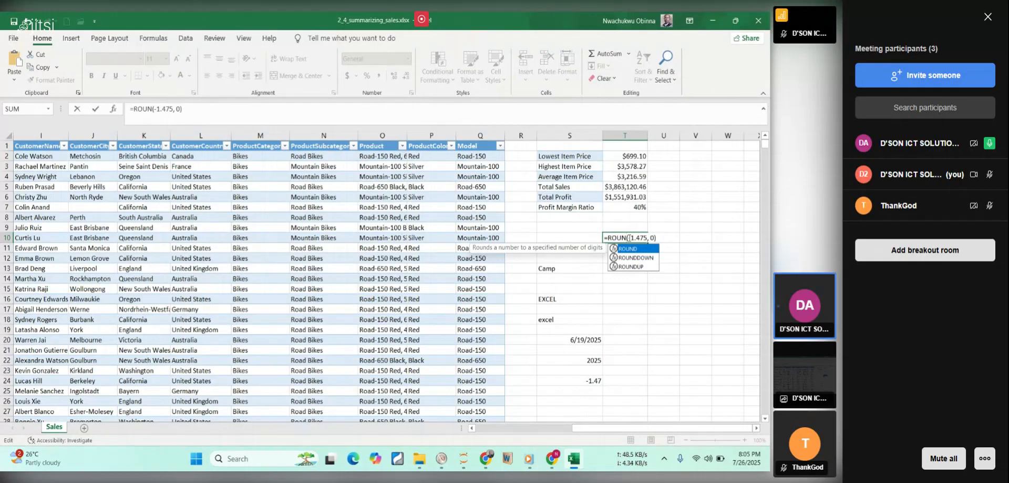
type("DUP")
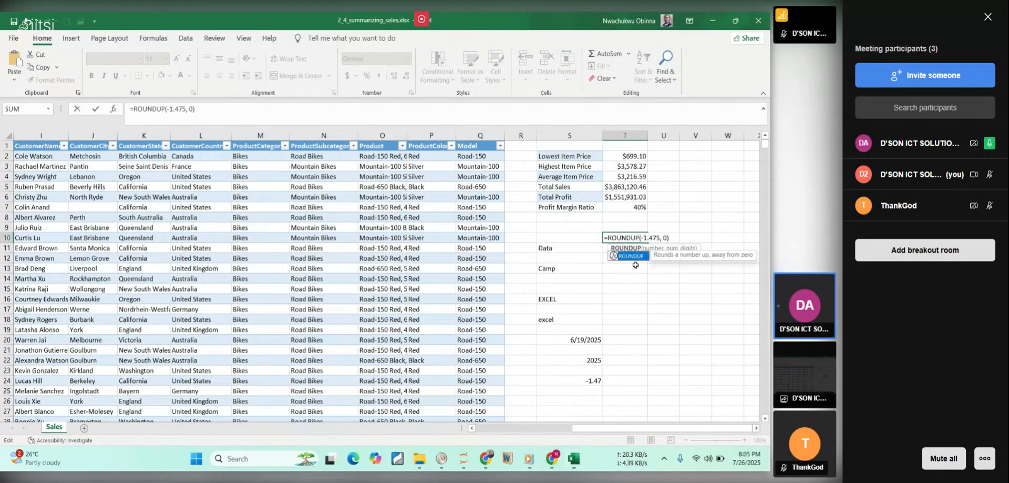
key("Return")
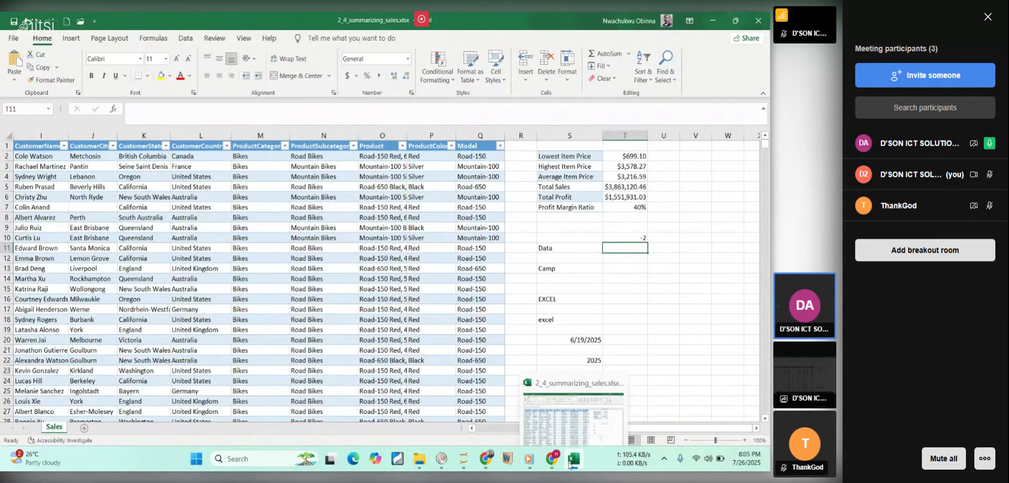
Find the ABS(number) section in the course PDF and copy its example =ABS(-2) into cell T12 of the Excel sheet.
left_click(487, 458)
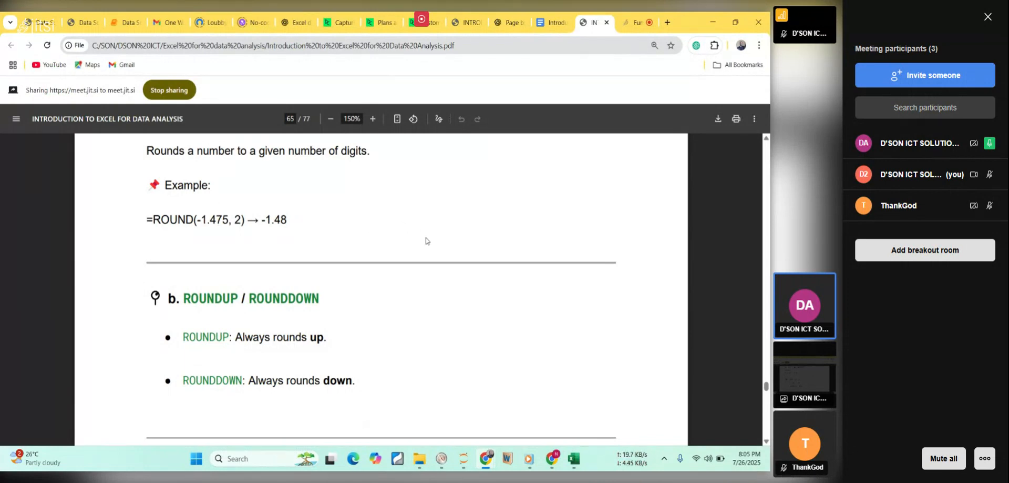
scroll(426, 240, "down", 2)
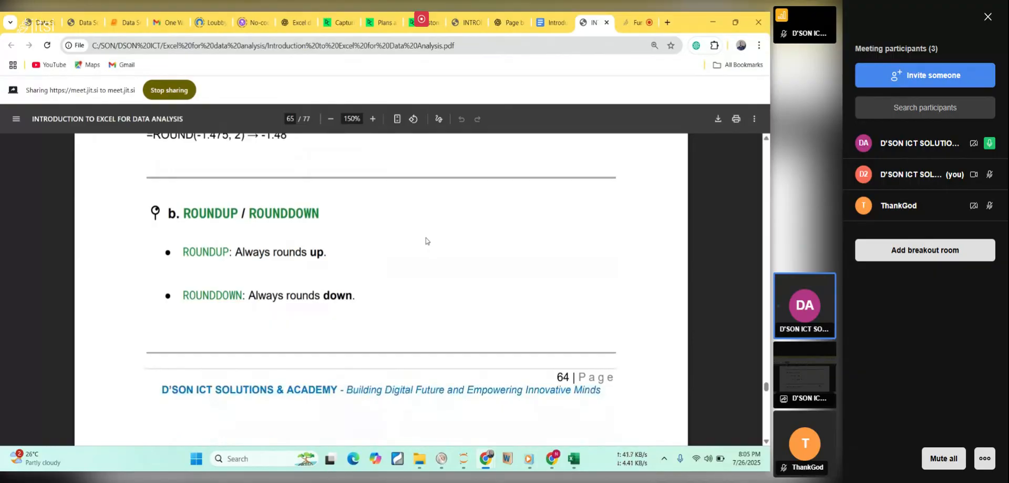
scroll(426, 240, "down", 2)
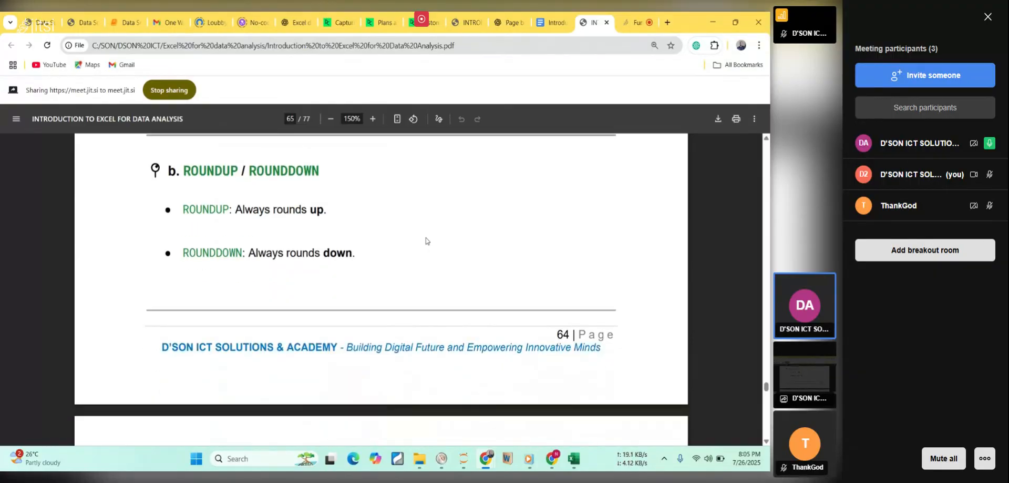
scroll(426, 241, "down", 6)
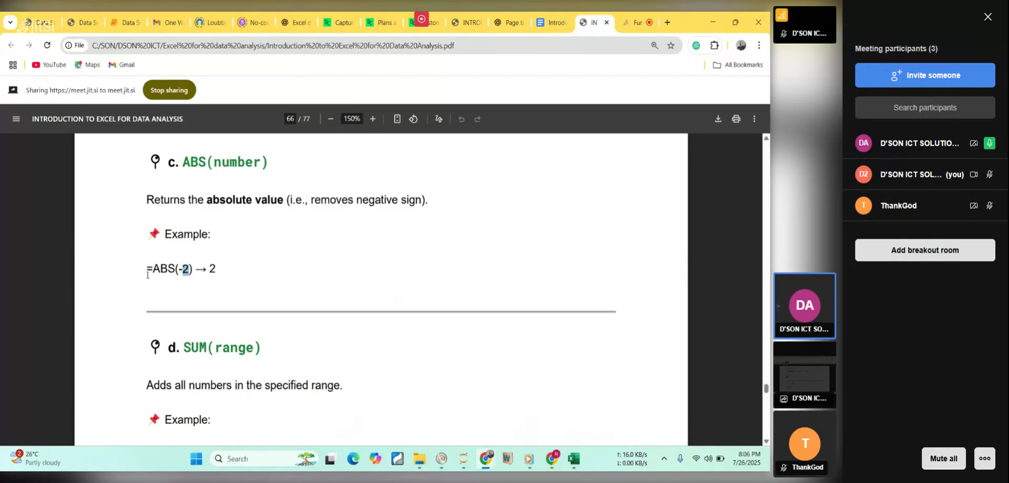
left_click_drag(148, 272, 195, 268)
key("ctrl+c")
left_click(575, 460)
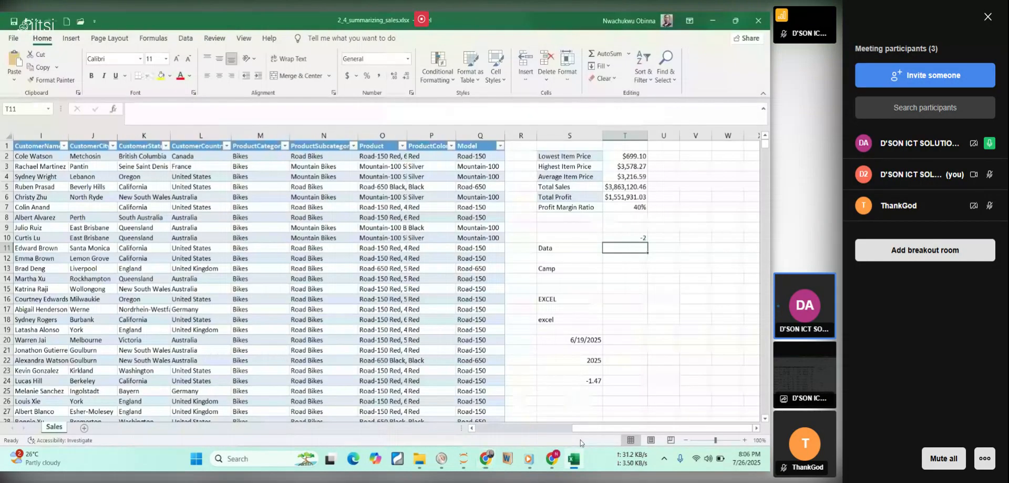
left_click(623, 259)
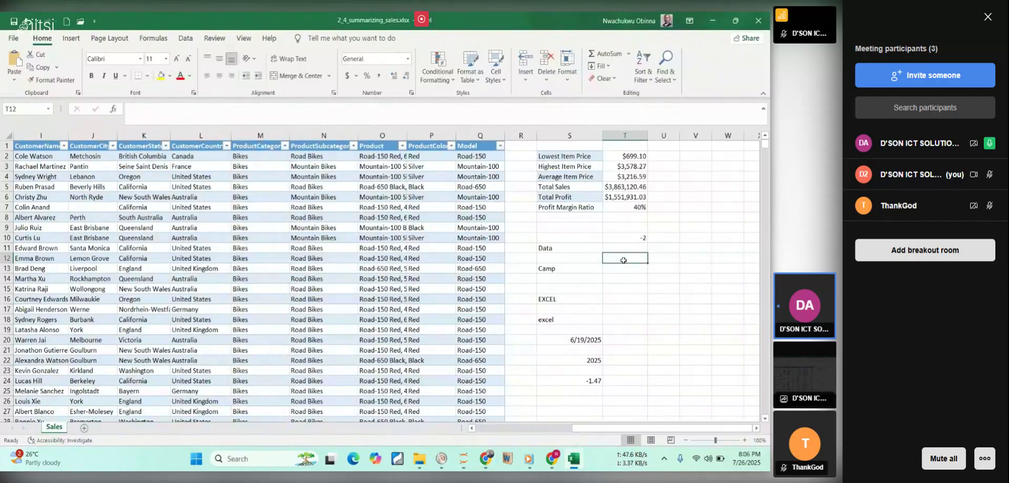
key("ctrl+v")
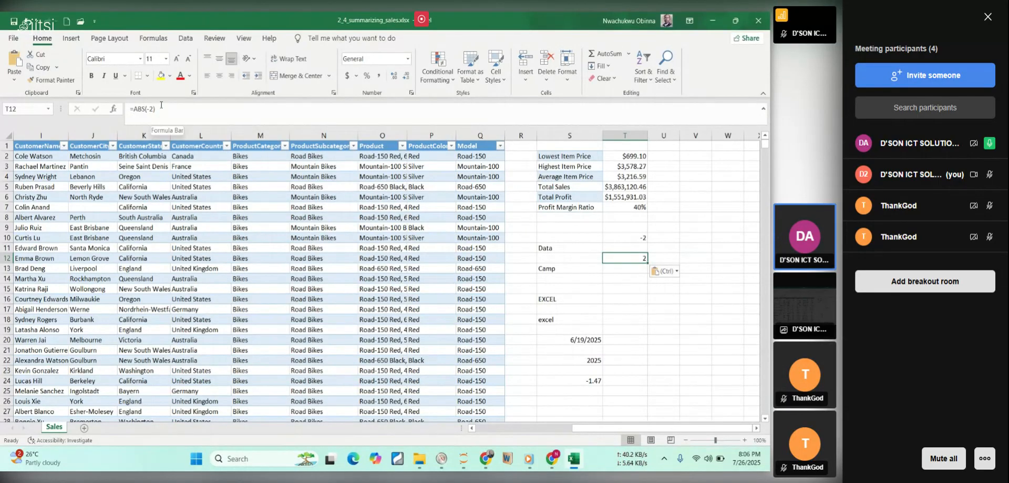
left_click(636, 239)
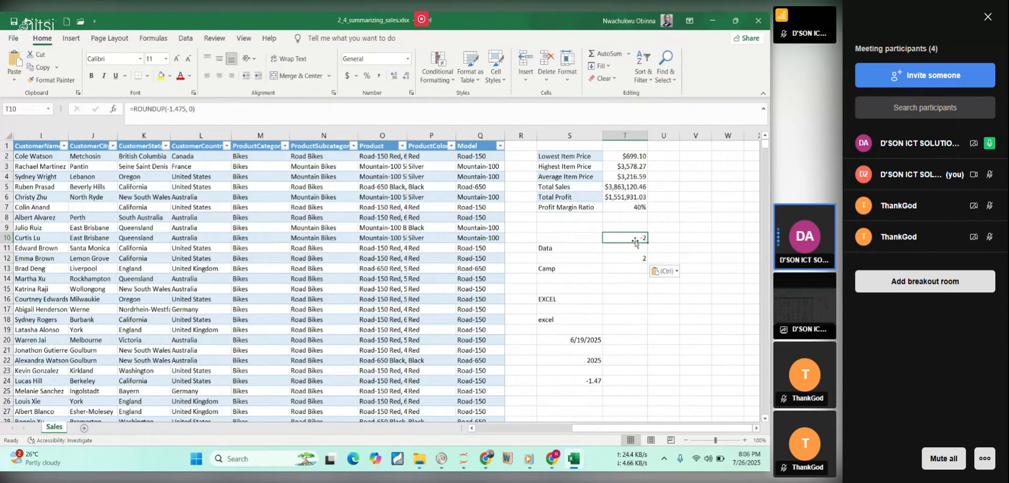
Wrap cell T10's formula in the ABS function so it reads =ABS(ROUNDUP(-1.475, 0)).
double_click(635, 239)
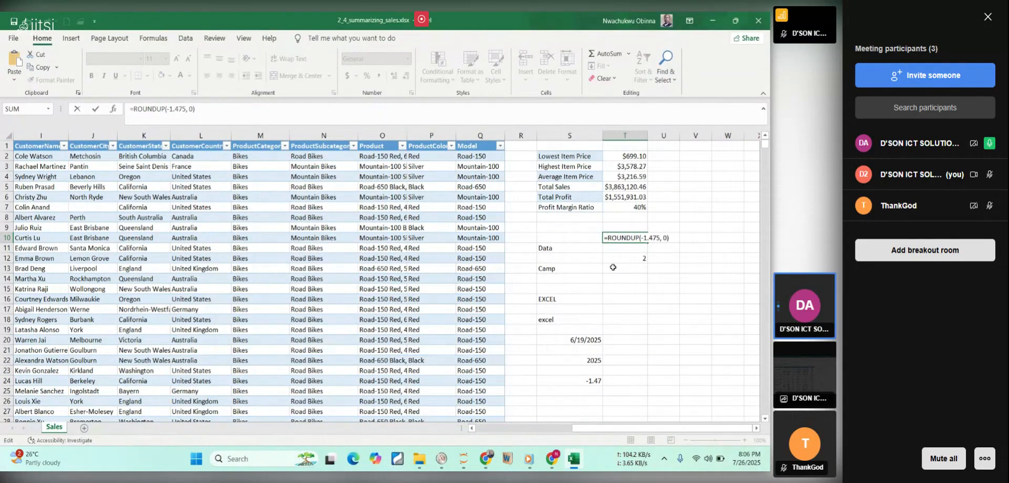
type("a")
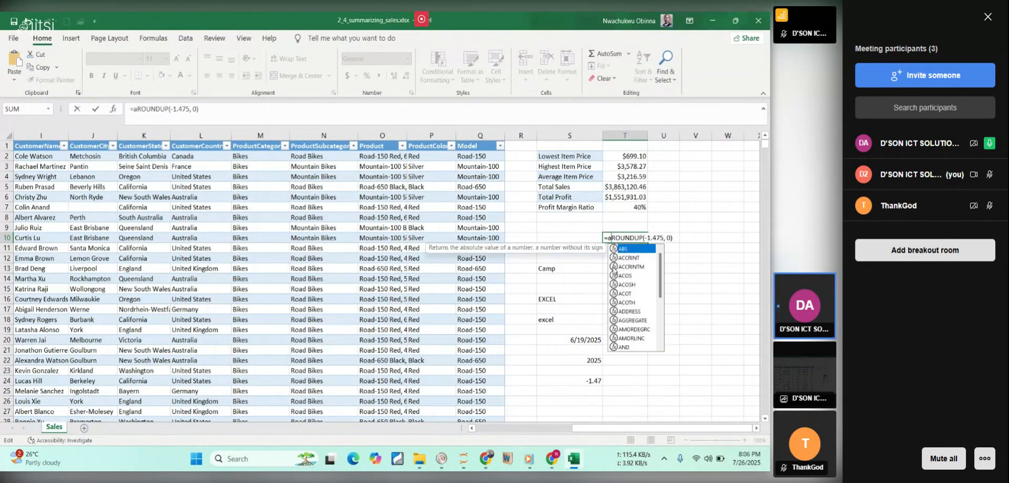
key("Tab")
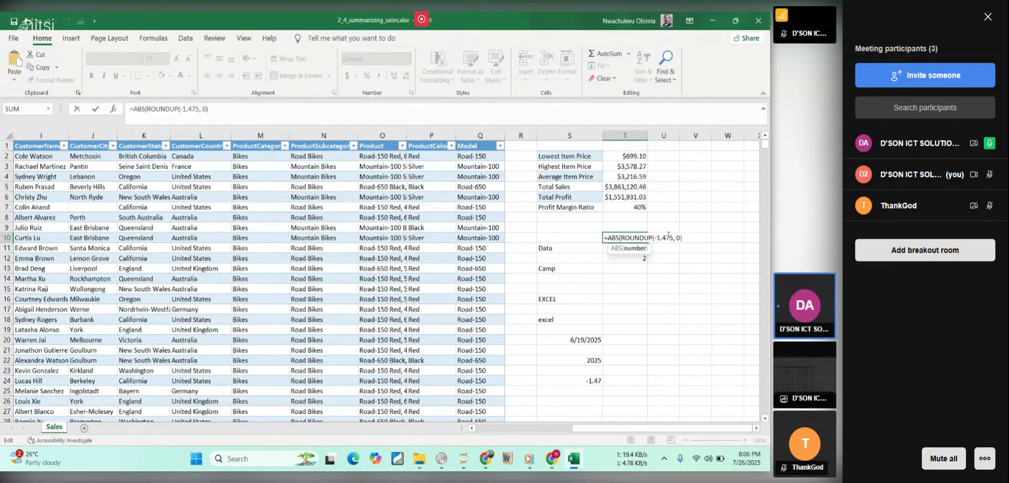
left_click(669, 235)
key("Right")
key("Right")
key("Right")
key("Right")
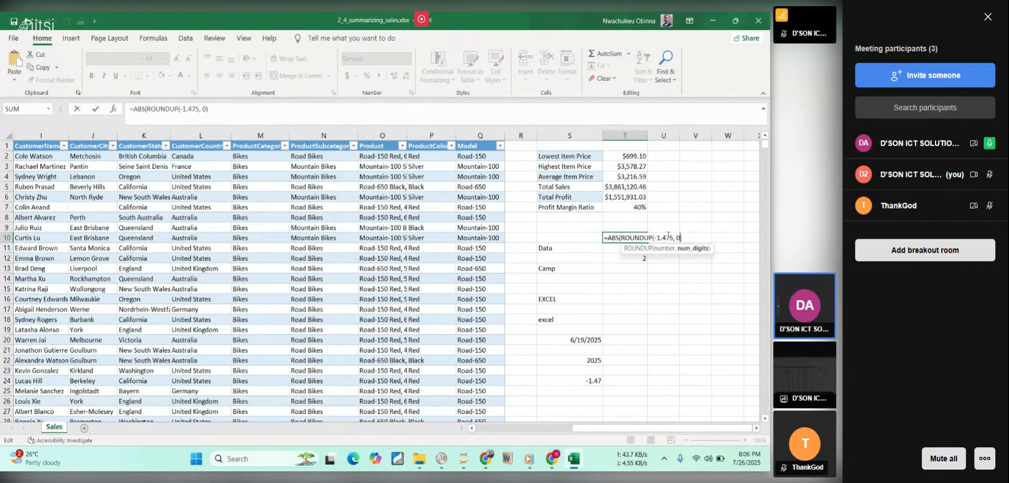
key("Right")
key("Right")
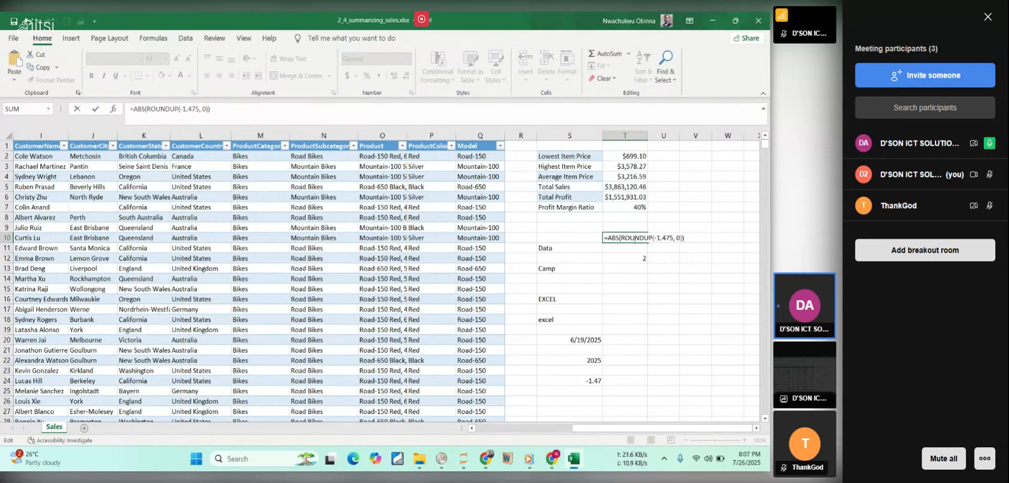
key("Return")
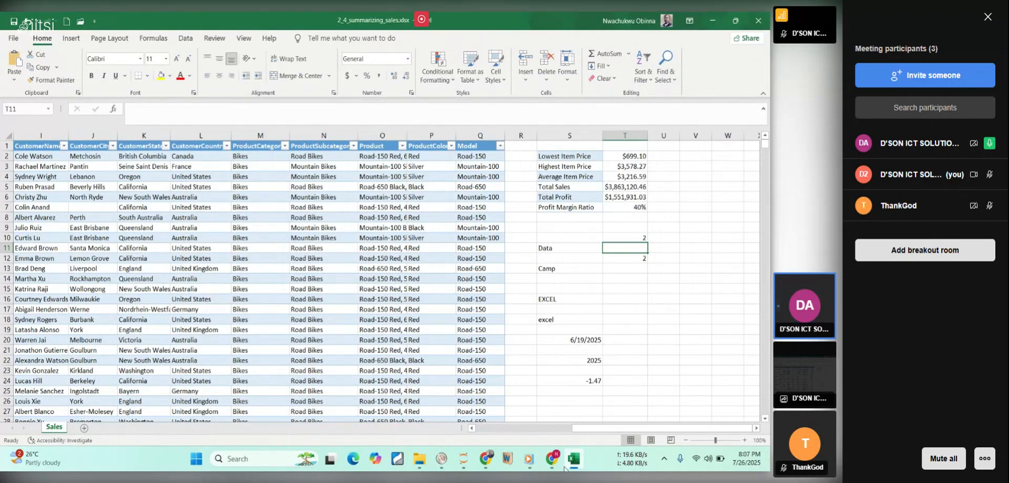
Switch to the course PDF in the browser and review the SUM and Statistical Functions sections through to the functions Summary Table.
left_click(570, 465)
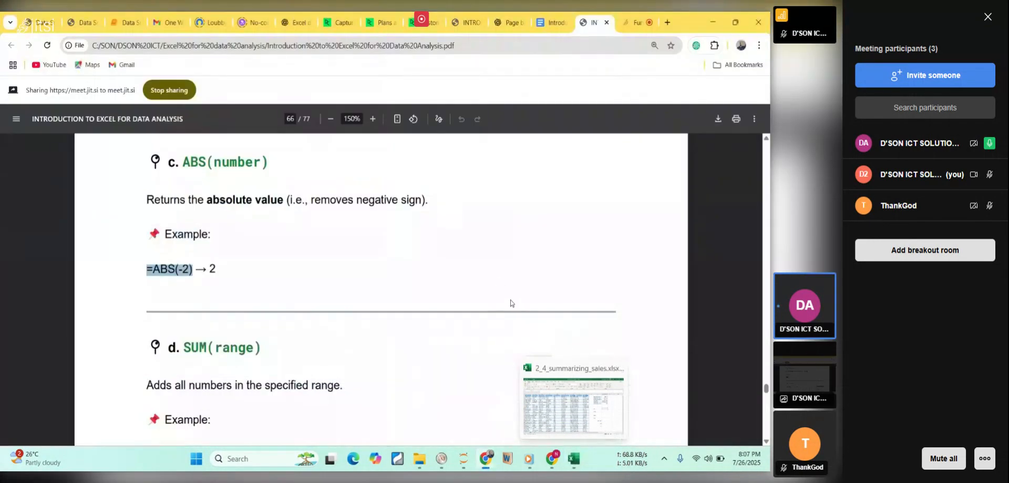
left_click(473, 245)
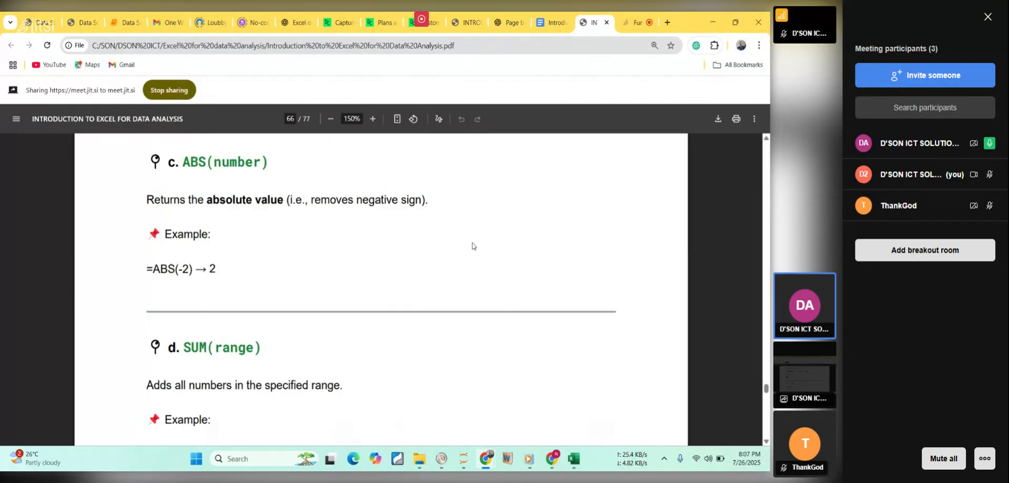
scroll(473, 246, "down", 1)
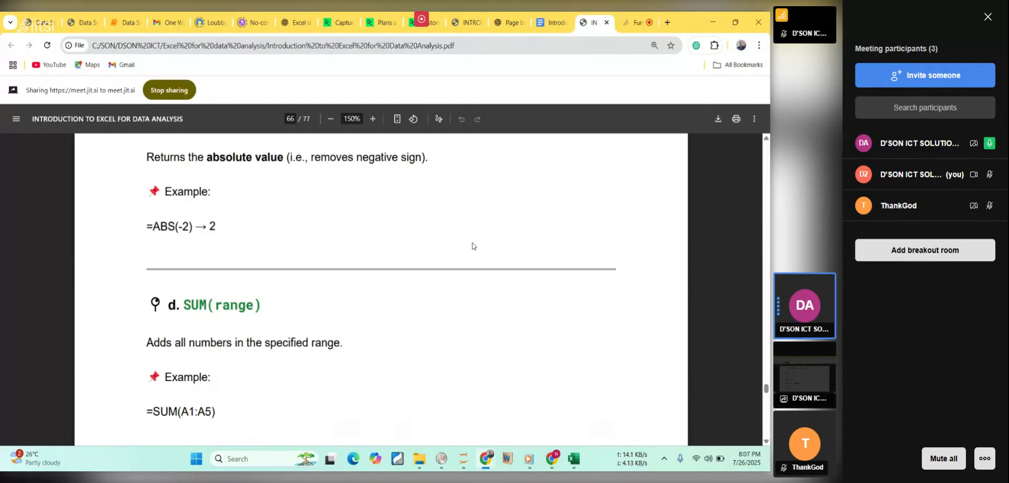
scroll(473, 245, "down", 3)
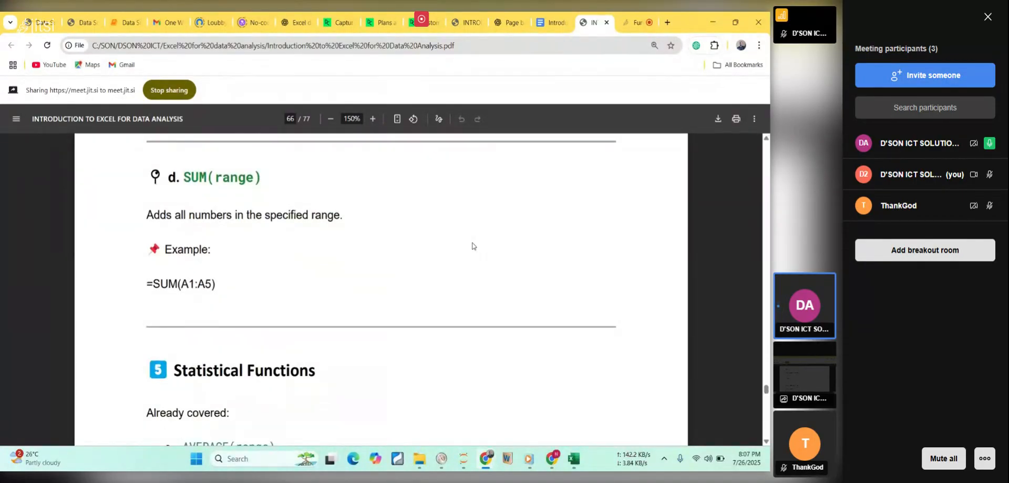
scroll(473, 246, "down", 2)
scroll(473, 245, "down", 1)
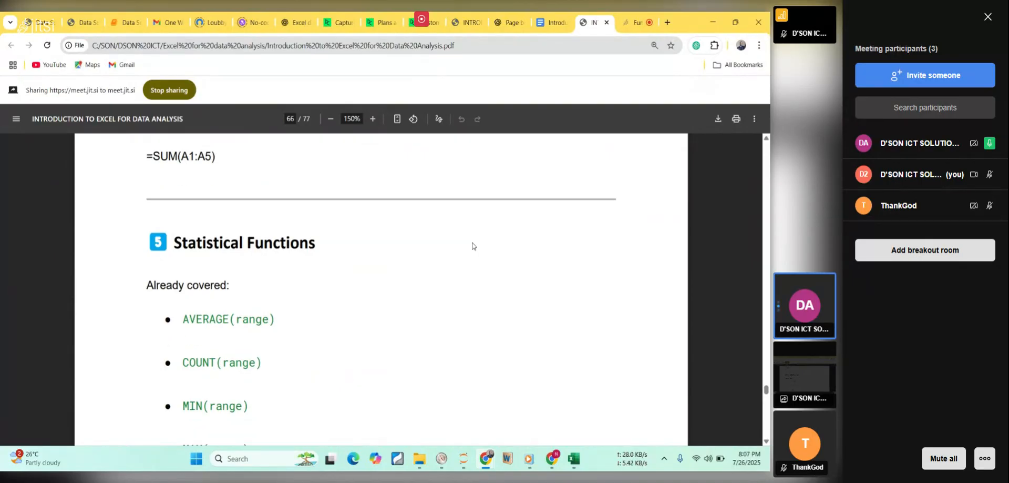
scroll(473, 245, "down", 1)
scroll(473, 245, "down", 3)
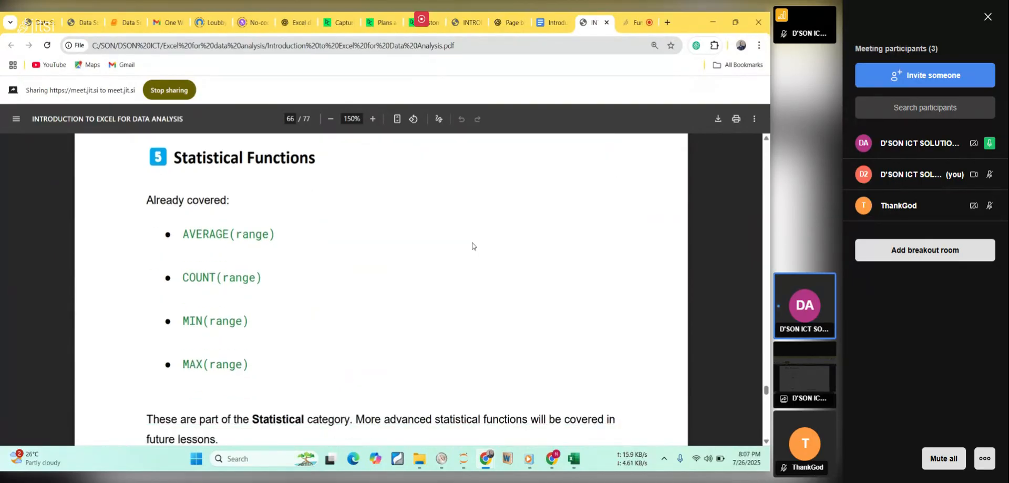
scroll(473, 245, "down", 8)
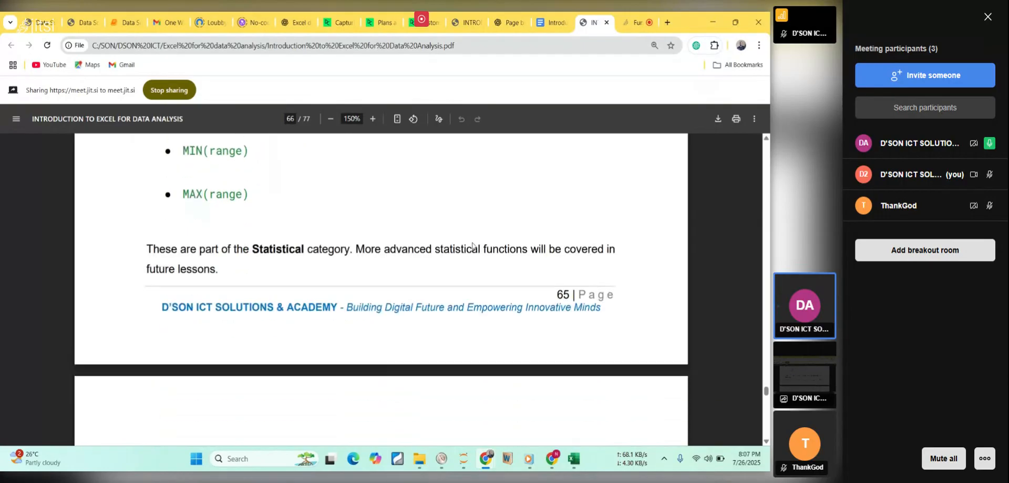
scroll(472, 245, "down", 1)
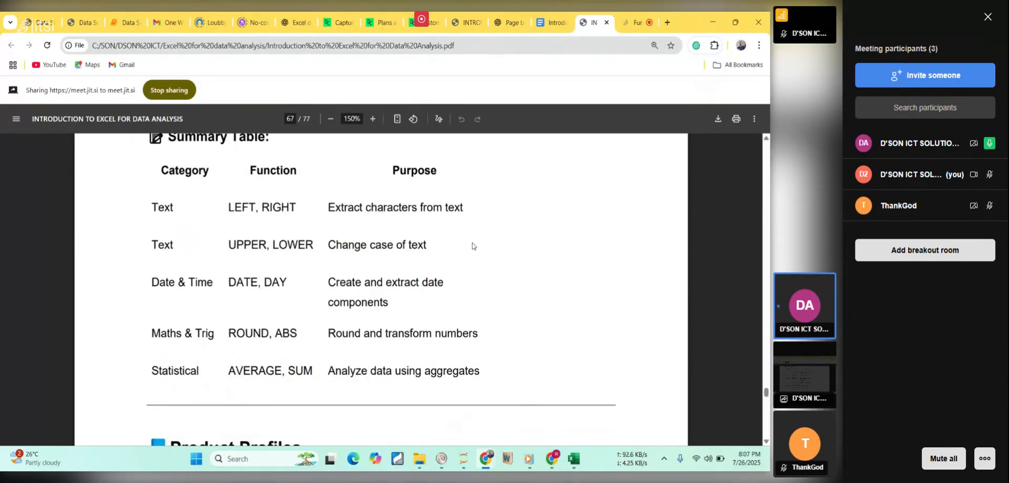
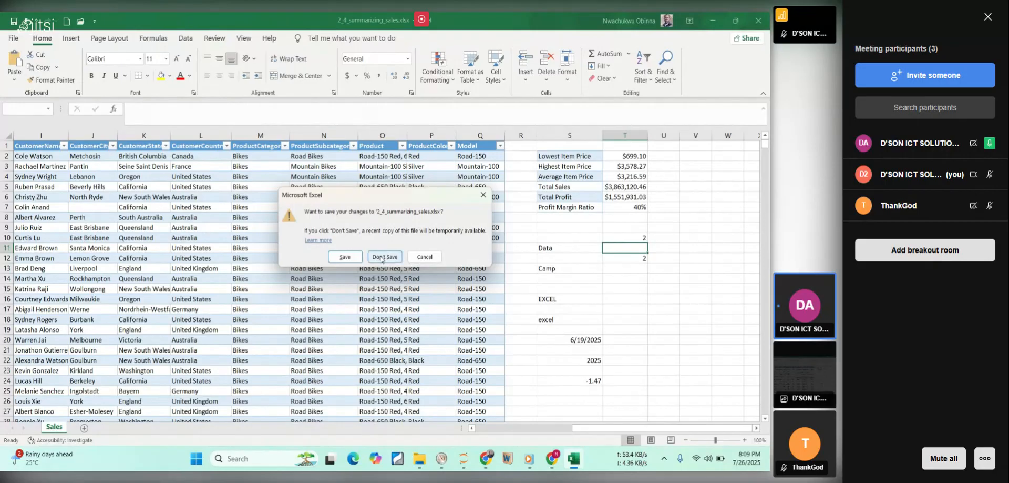
Open 3_1_product_profiles.xlsx from the Workbooks folder in File Explorer and minimize the folder window.
left_click(430, 459)
left_click(119, 288)
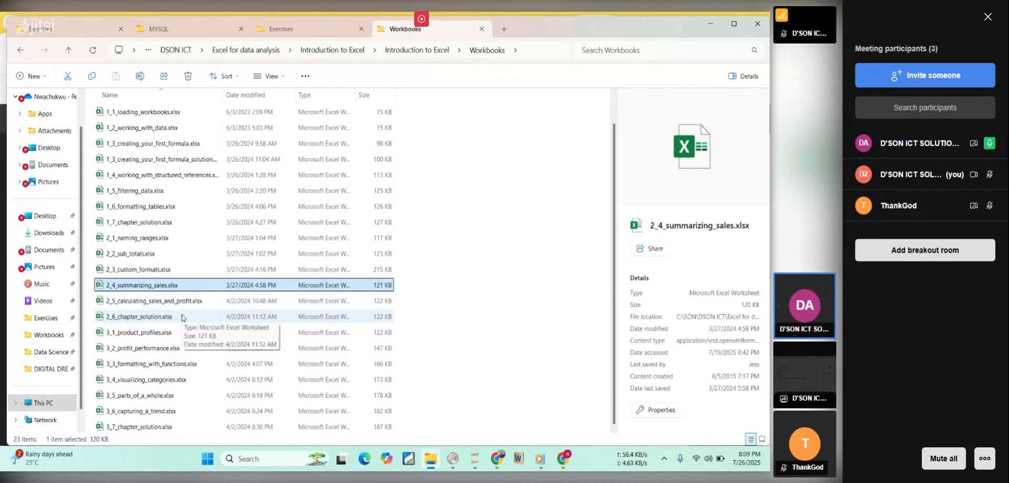
left_click(126, 333)
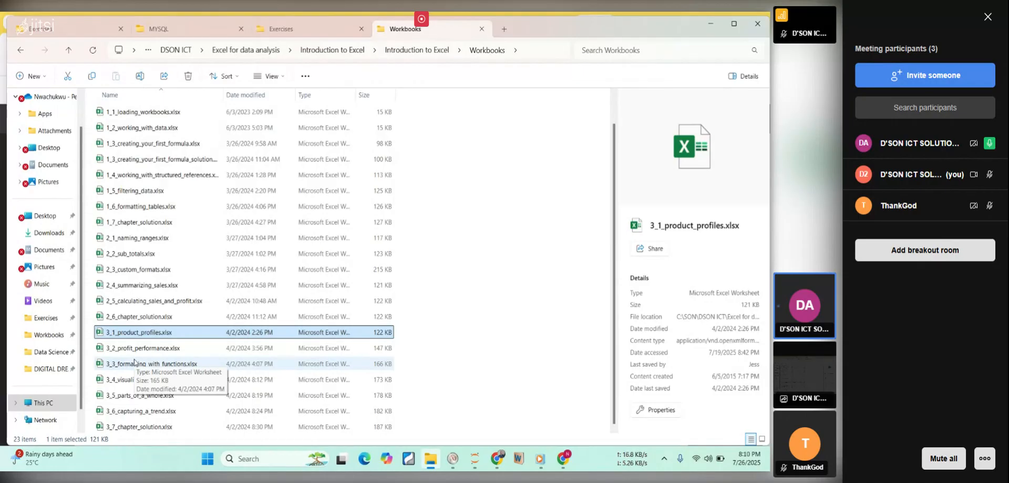
double_click(138, 333)
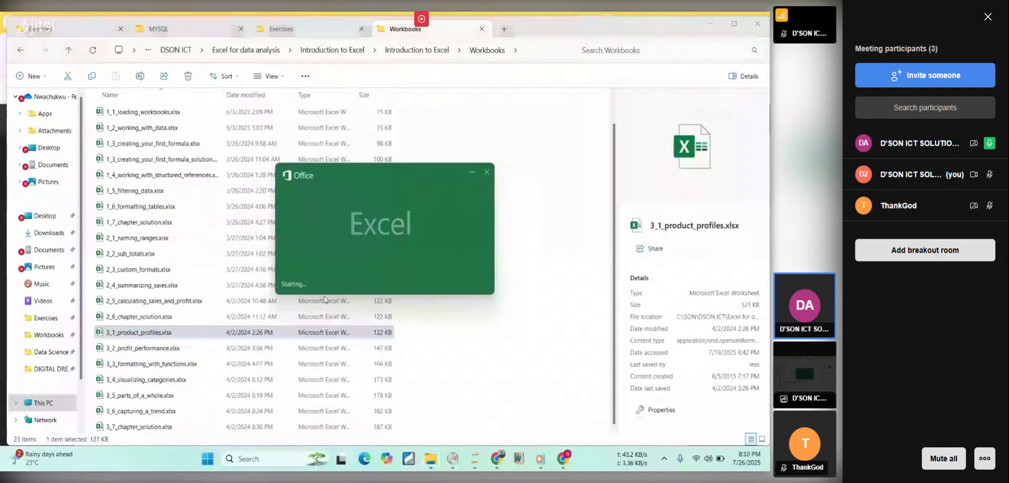
left_click(711, 24)
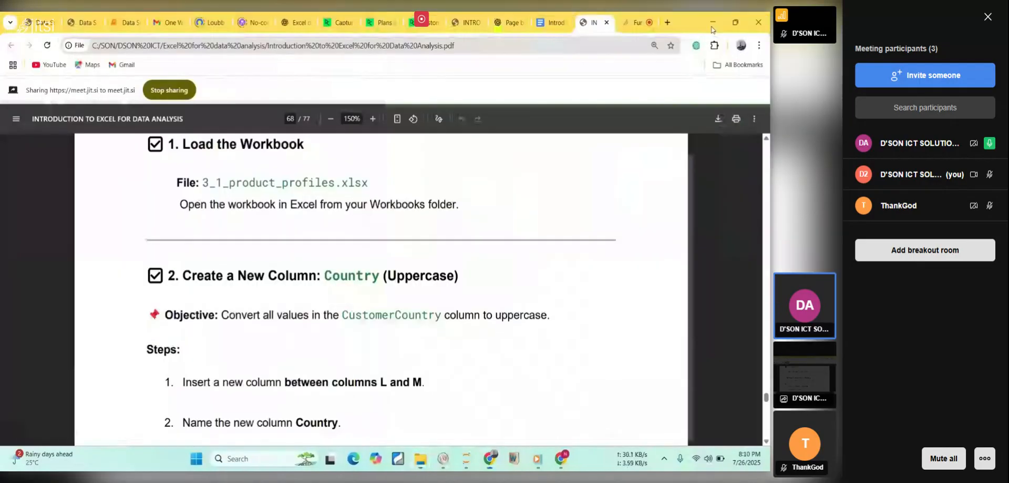
Read the course PDF's instructions for the uppercase Country column, then switch to the 3_1_product_profiles.xlsx workbook in Excel and maximize it.
mouse_move(572, 462)
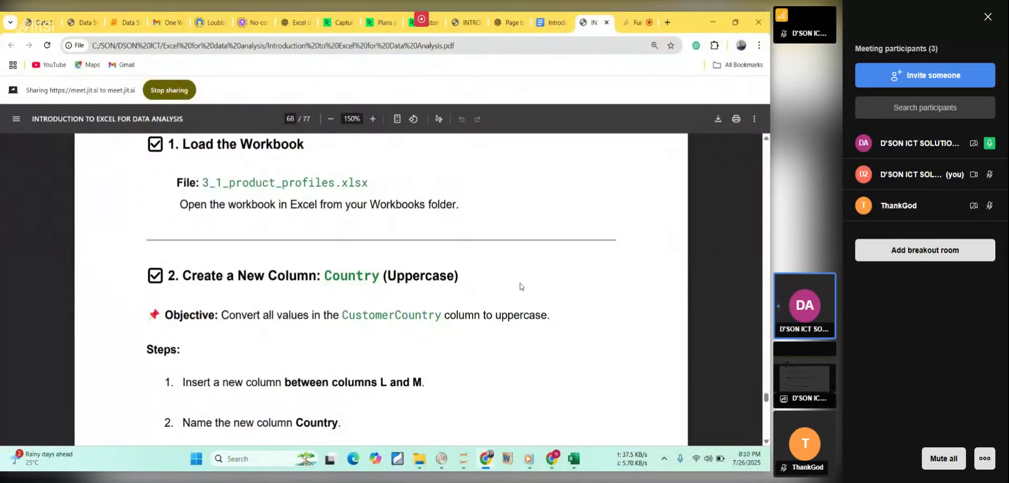
scroll(520, 286, "down", 3)
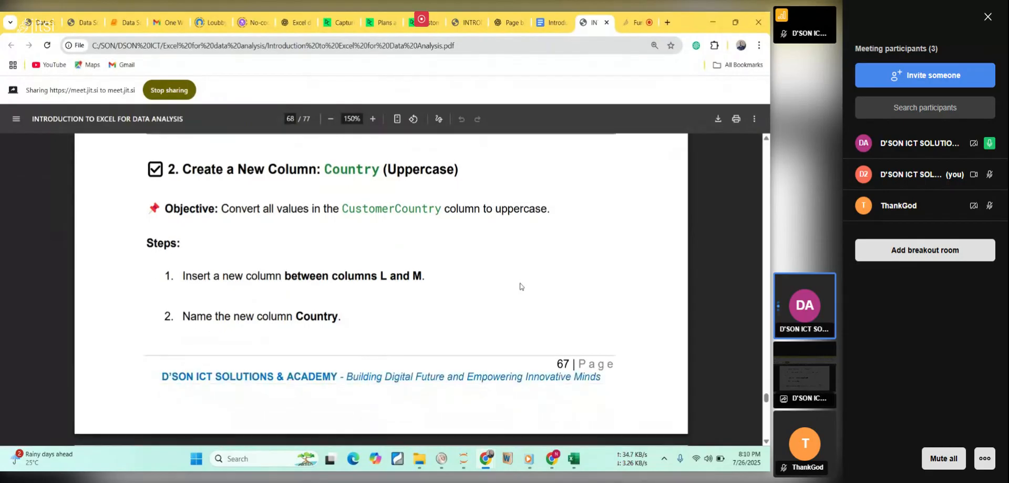
scroll(520, 286, "down", 1)
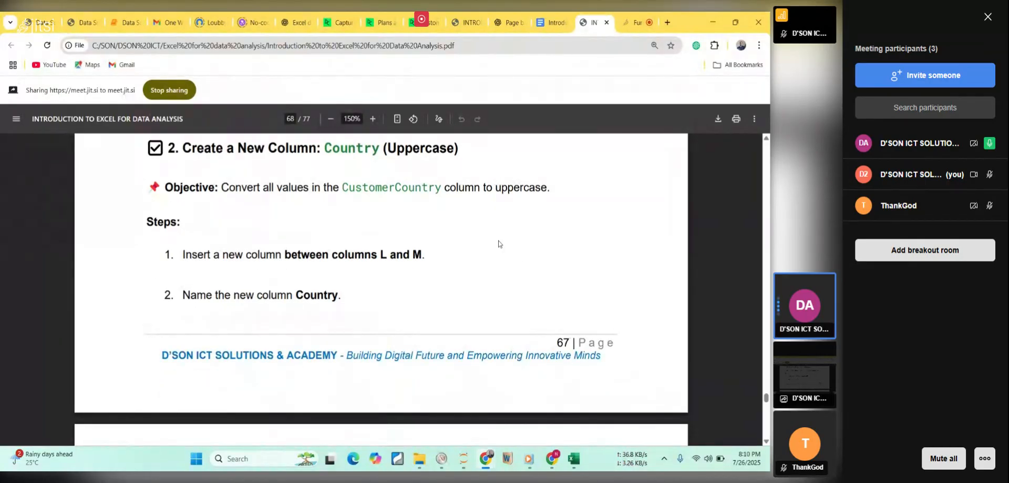
double_click(357, 147)
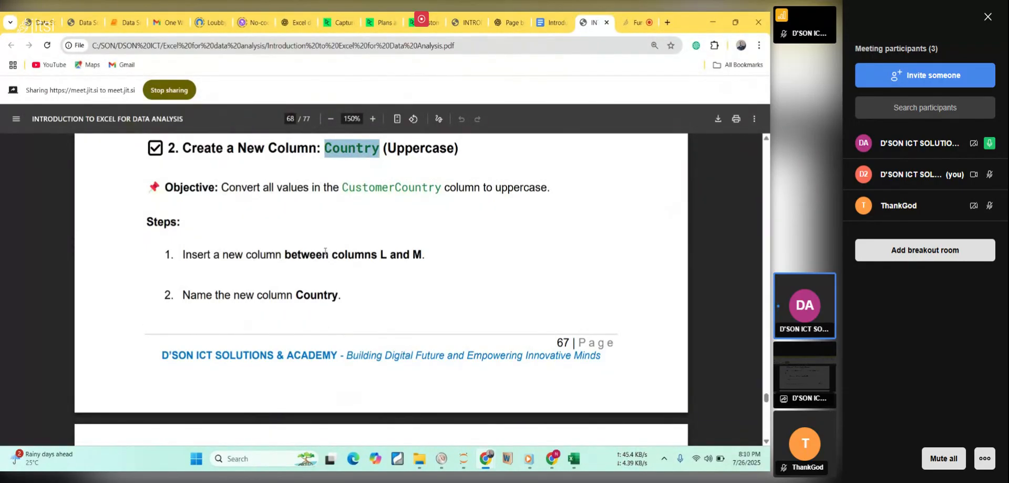
left_click(579, 465)
left_click(579, 465)
left_click(576, 458)
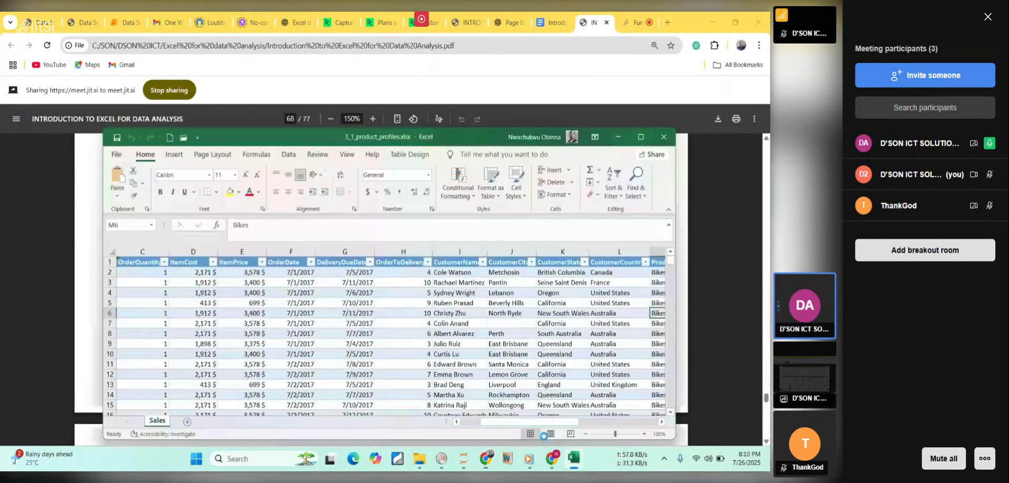
left_click(642, 136)
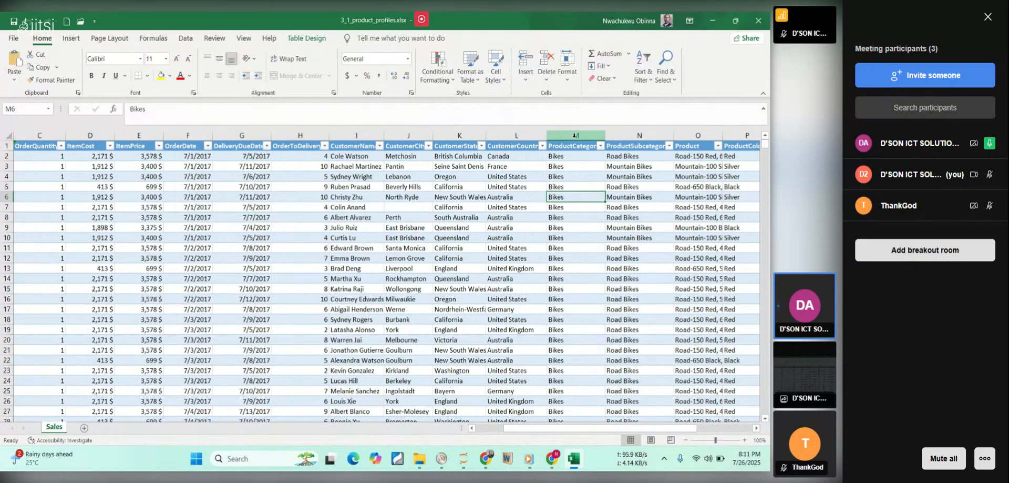
Insert a new table column between CustomerCountry (column L) and ProductCategory (column M) on the Sales sheet.
left_click(575, 135)
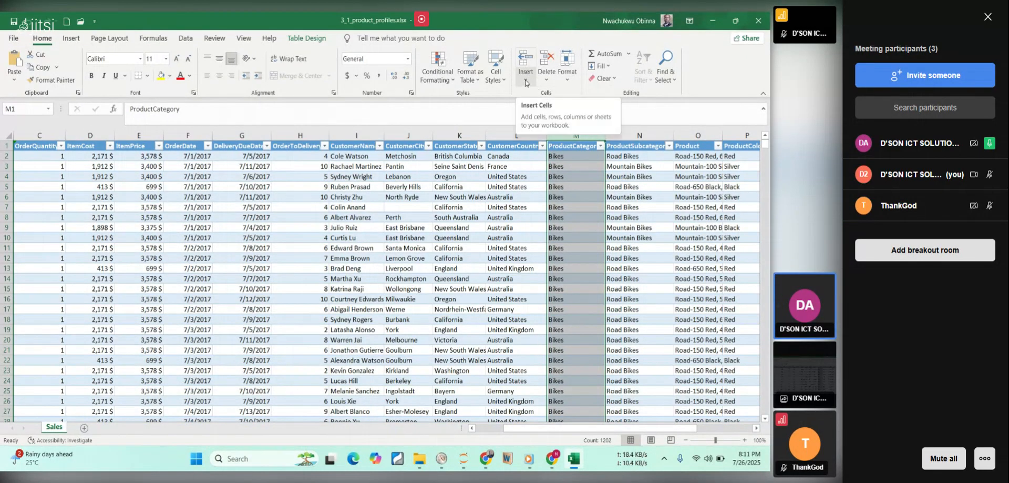
right_click(576, 180)
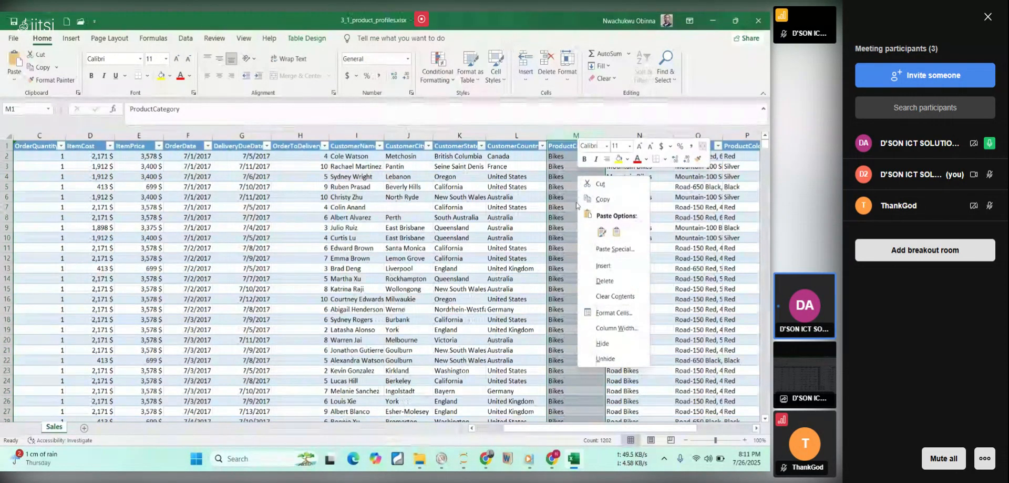
left_click(612, 267)
left_click(572, 164)
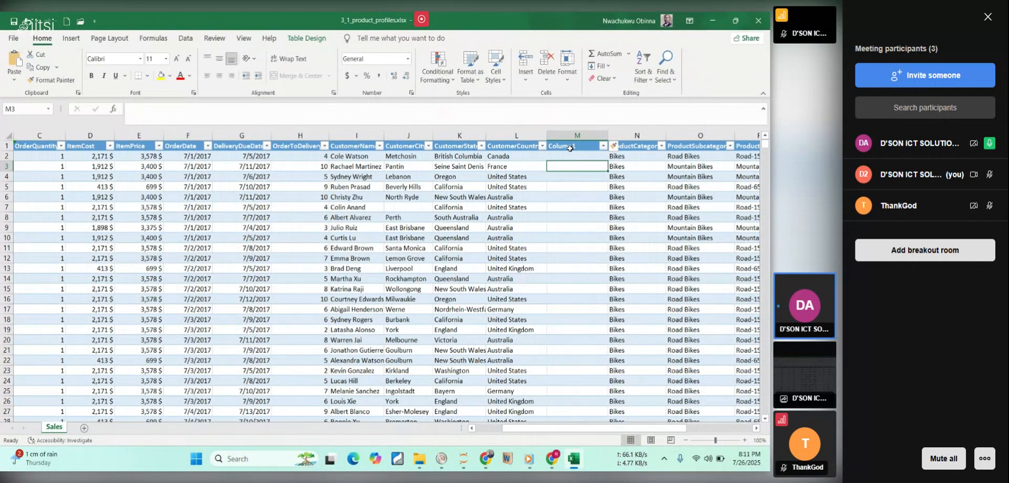
Rename the header of the new column in cell M1 as Country.
left_click(570, 147)
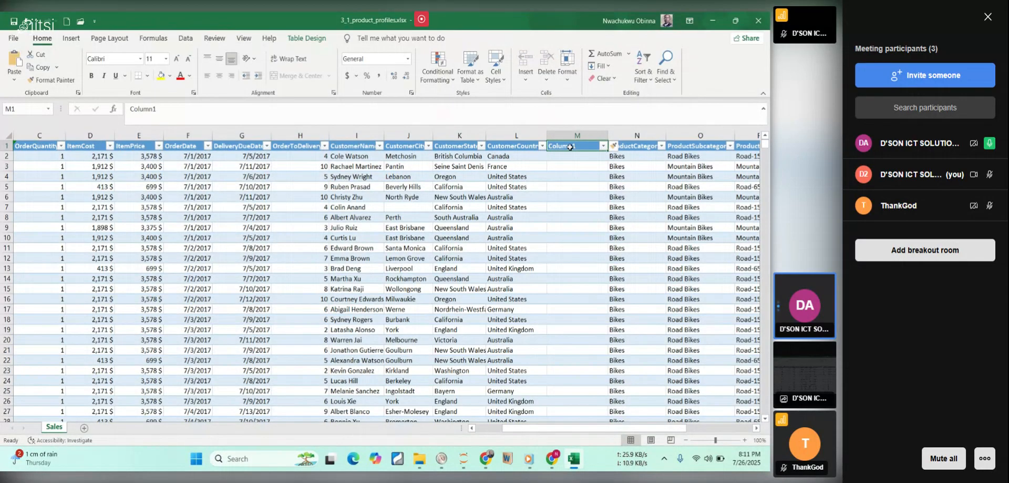
double_click(570, 148)
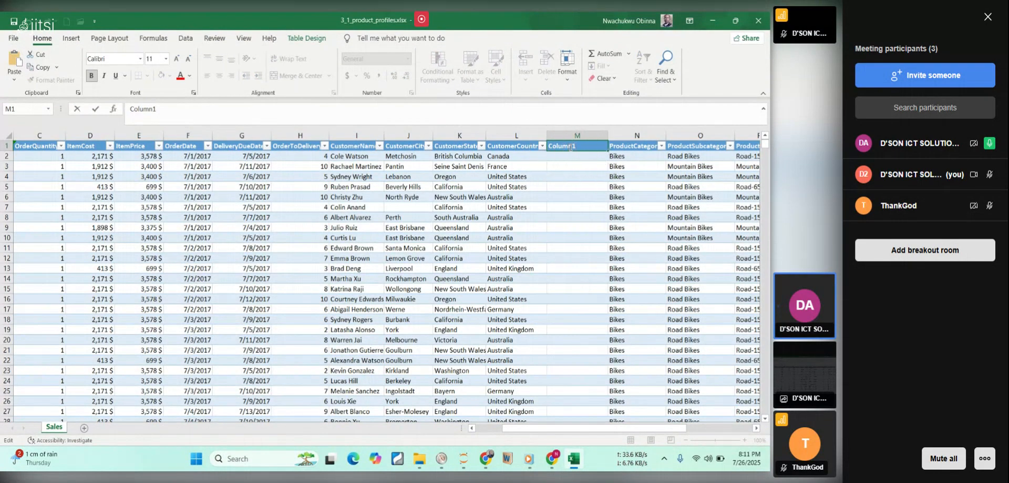
key("BackSpace")
key("BackSpace")
key("BackSpace")
key("BackSpace")
key("BackSpace")
key("BackSpace")
key("BackSpace")
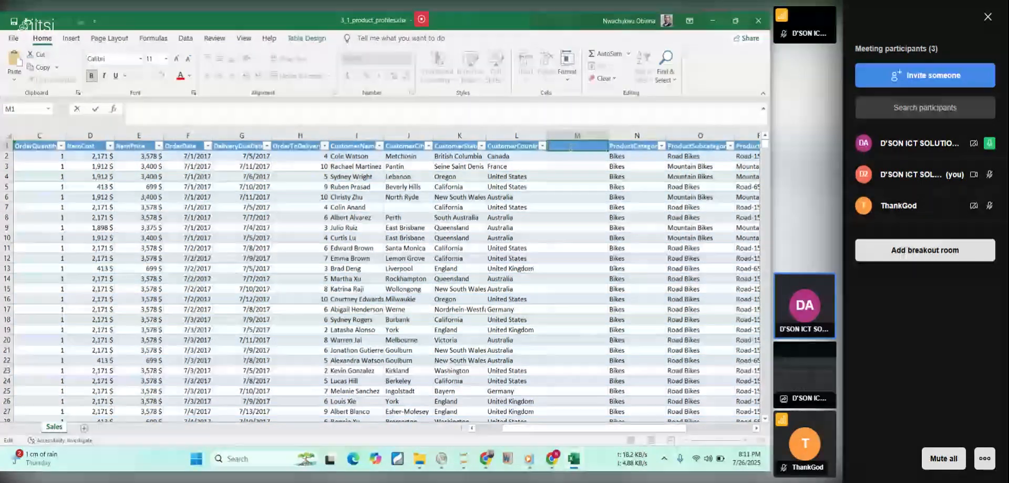
type("Country")
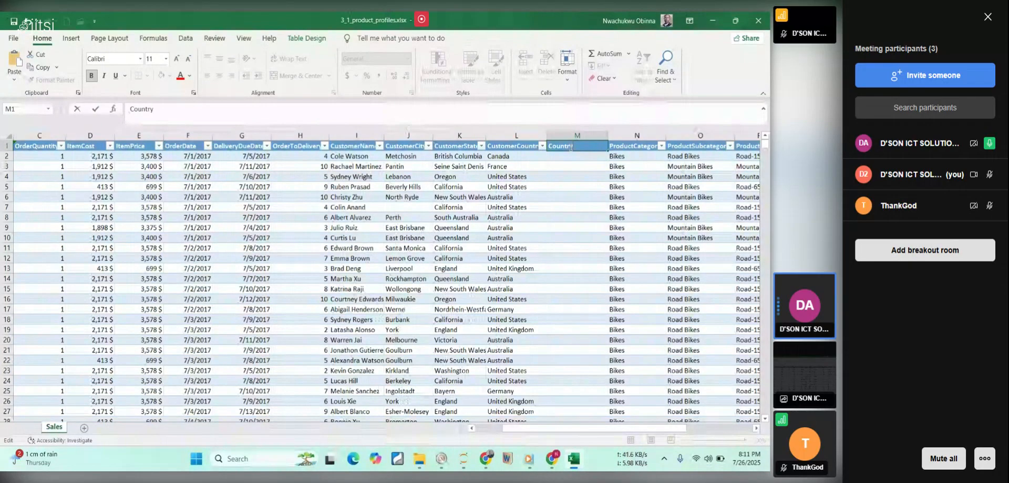
key("Return")
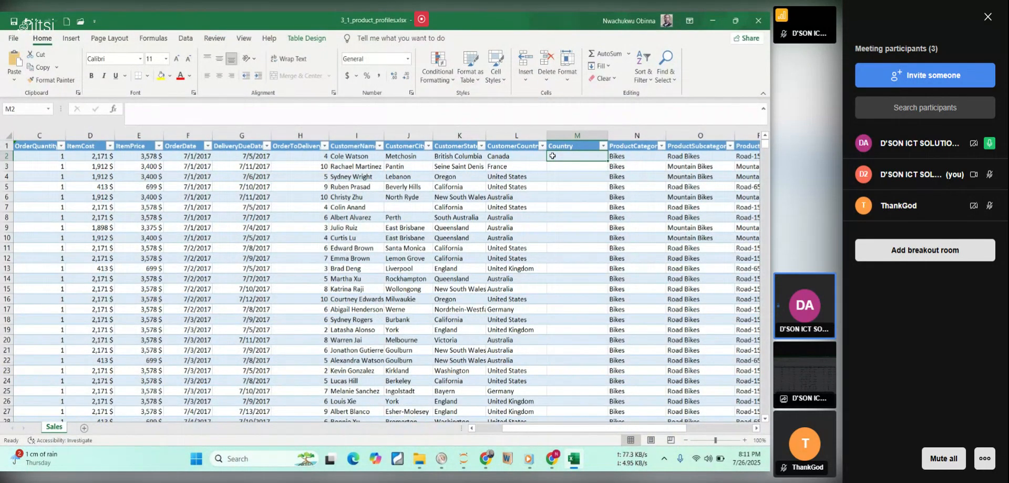
type("=")
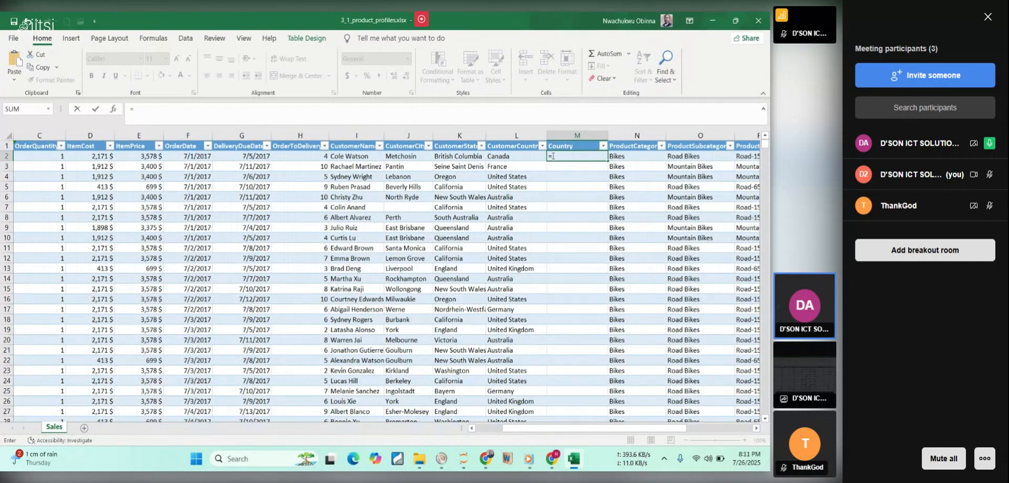
type("up")
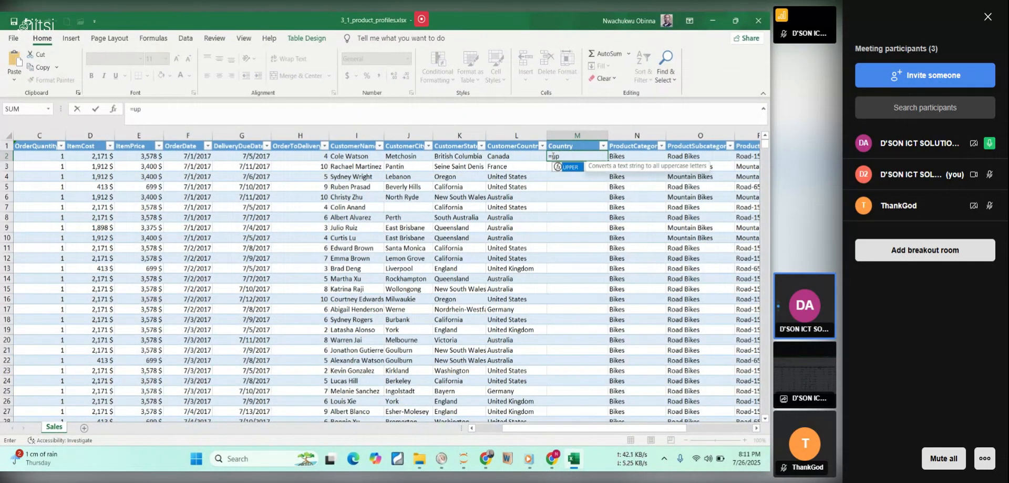
double_click(566, 167)
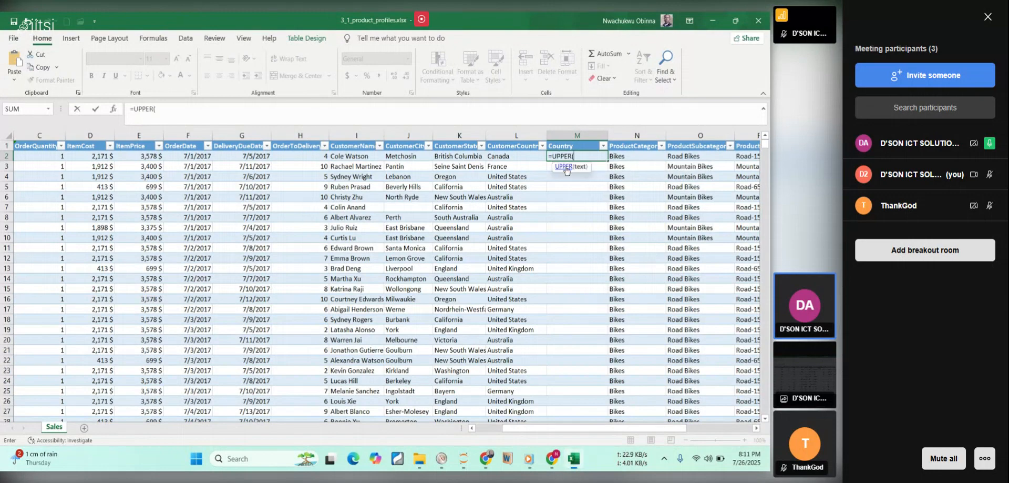
left_click(513, 158)
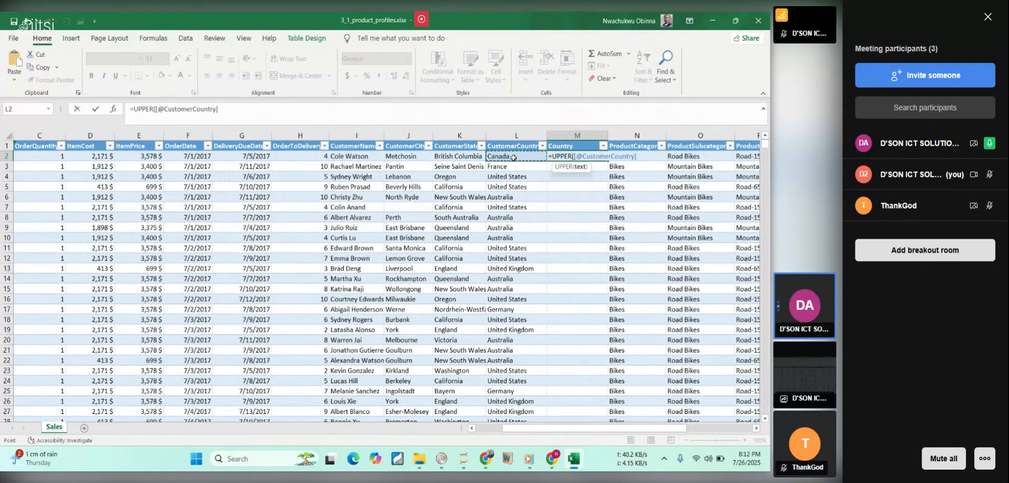
type(")")
key("Return")
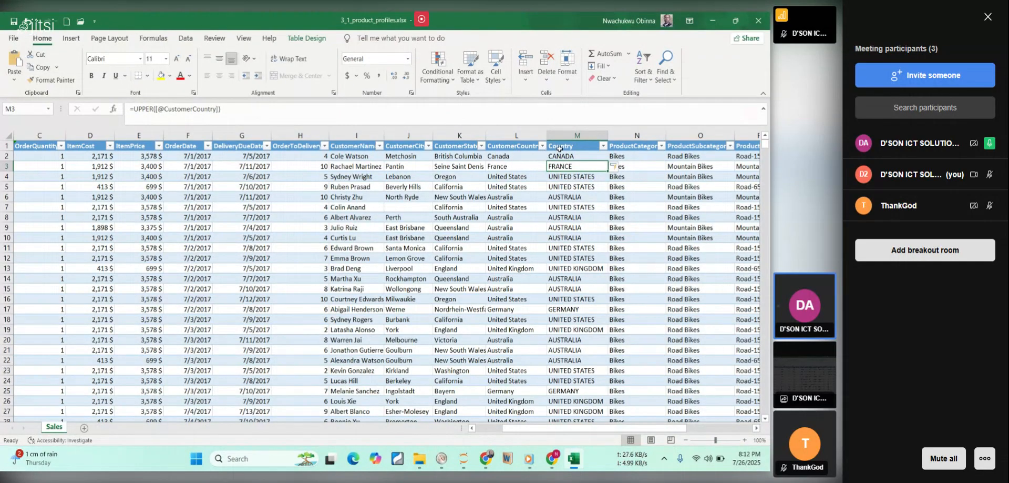
left_click(573, 156)
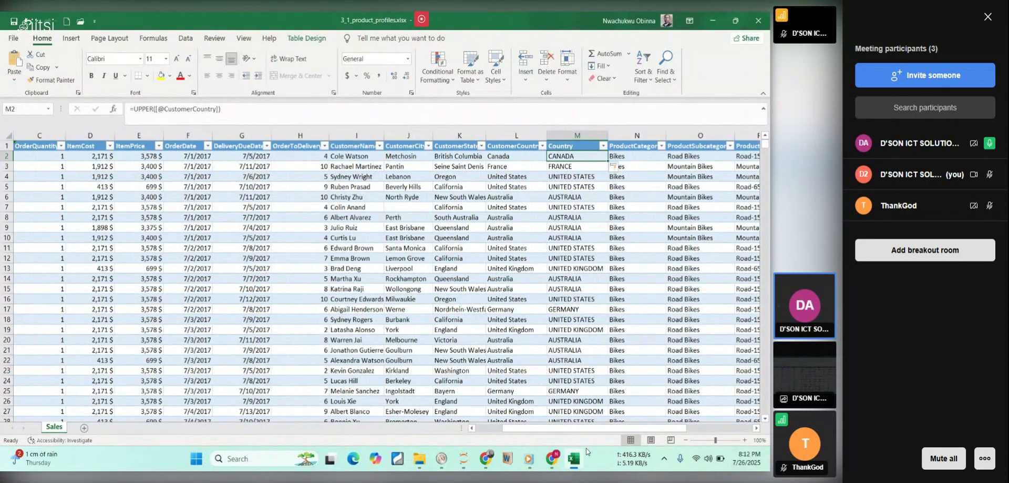
Review the rest of the Country steps and the OrderID (Last 5 Digits) section in the course PDF, then return to the Excel workbook.
left_click(574, 459)
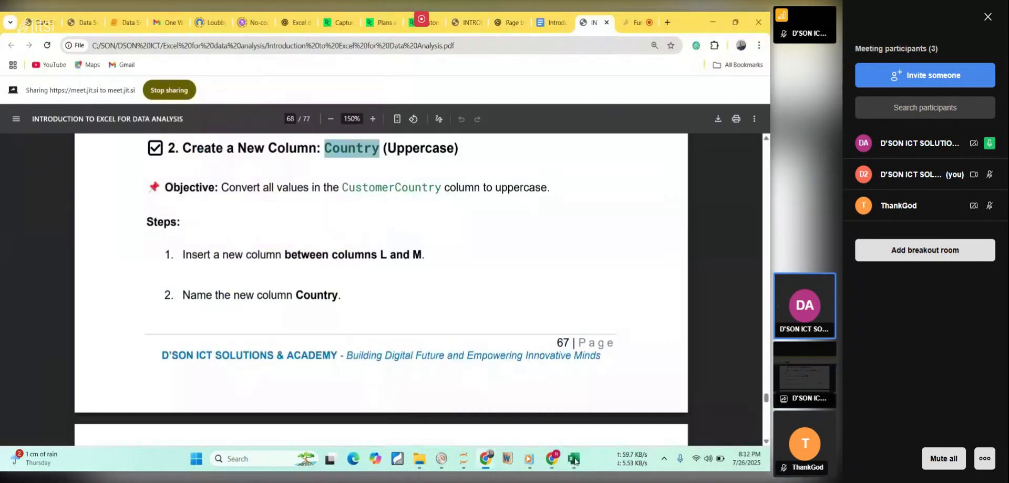
left_click(463, 229)
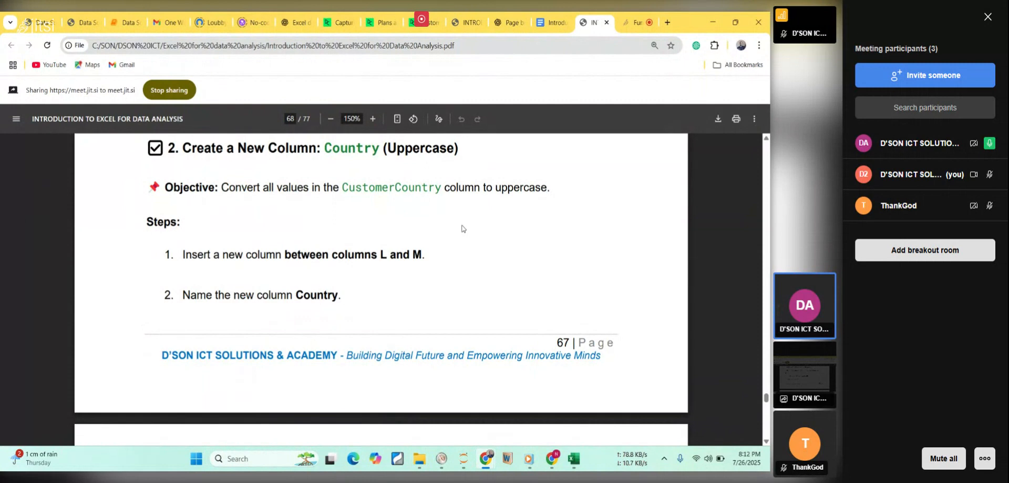
scroll(463, 228, "down", 4)
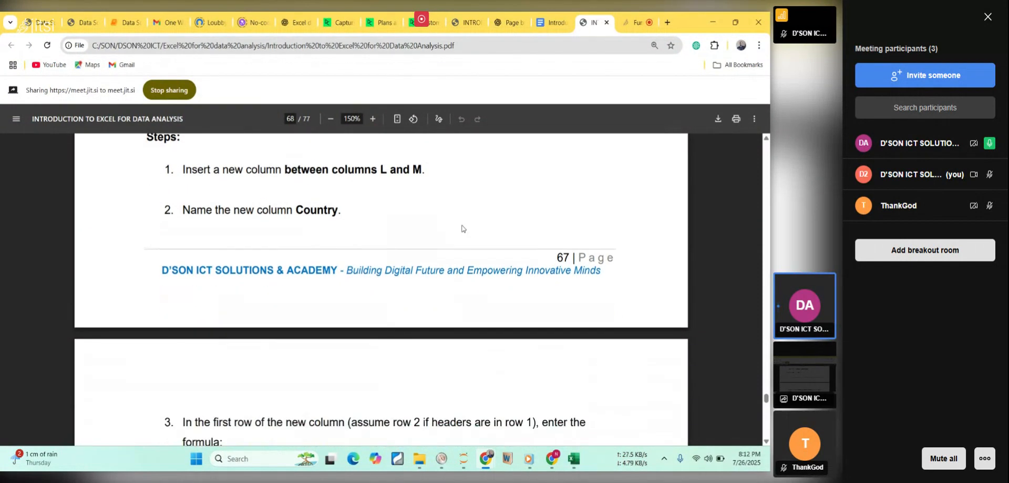
scroll(463, 229, "down", 1)
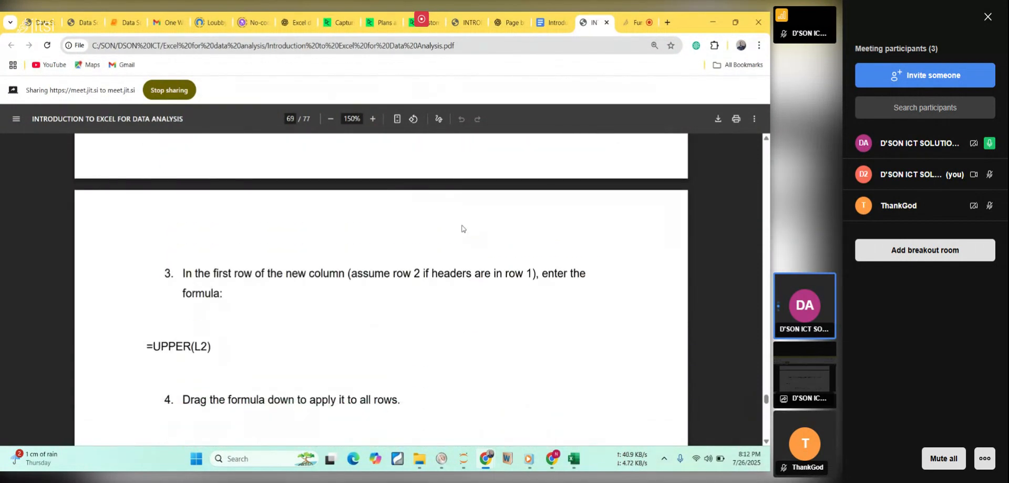
scroll(463, 228, "down", 1)
scroll(462, 228, "down", 4)
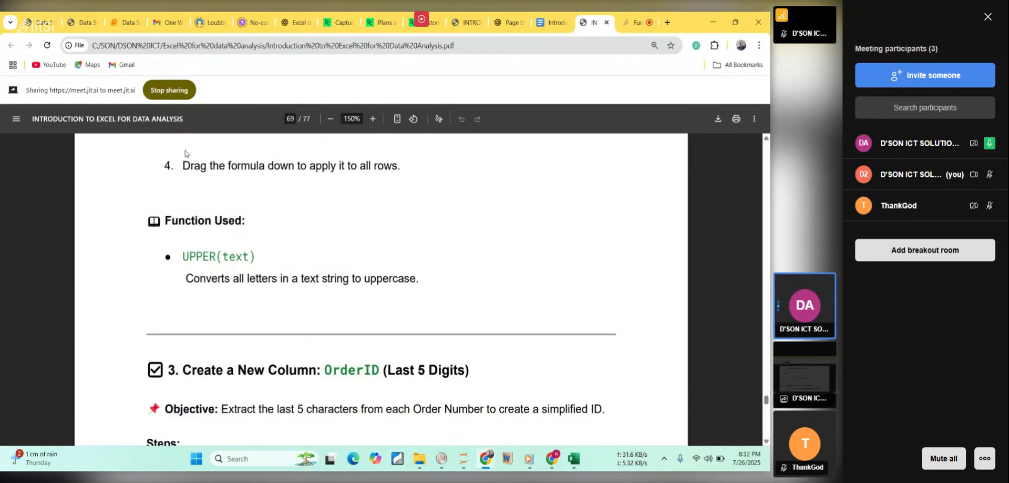
left_click_drag(181, 163, 423, 214)
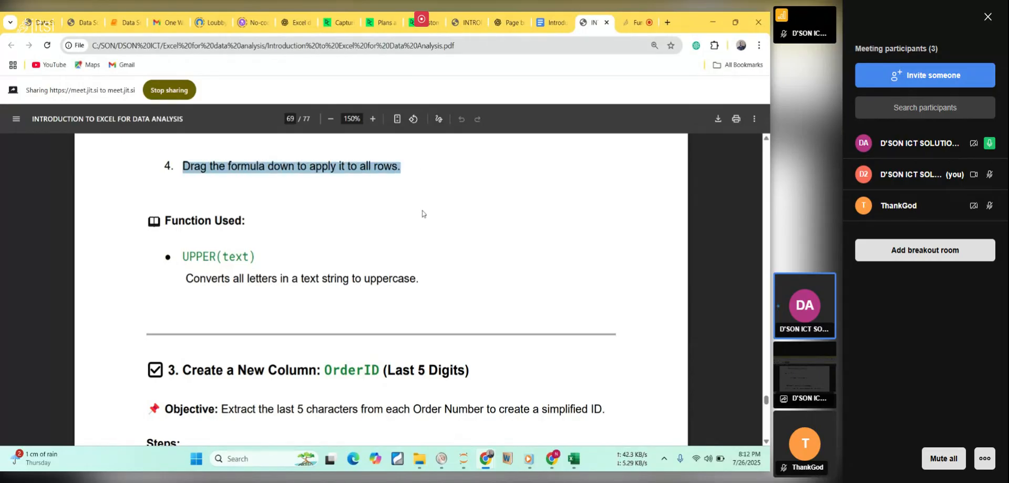
left_click(415, 243)
scroll(415, 243, "down", 3)
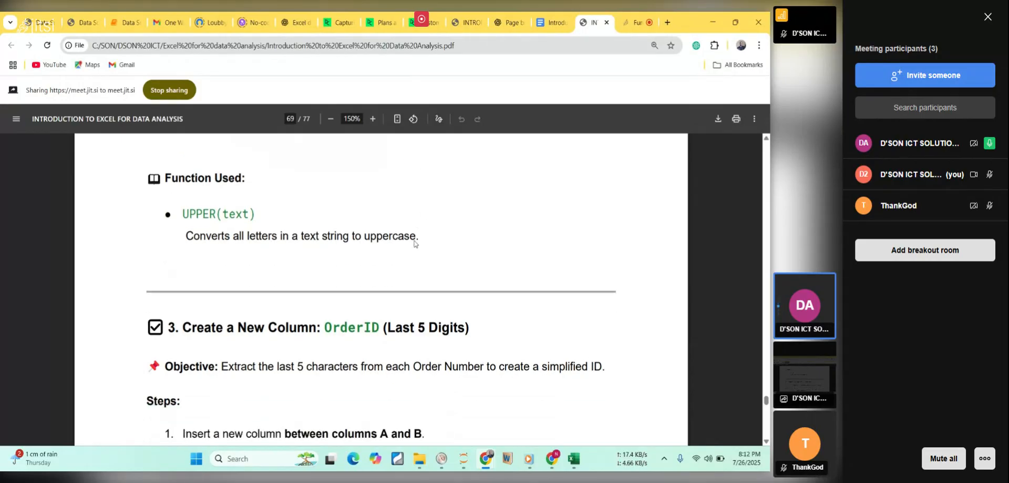
scroll(415, 243, "down", 2)
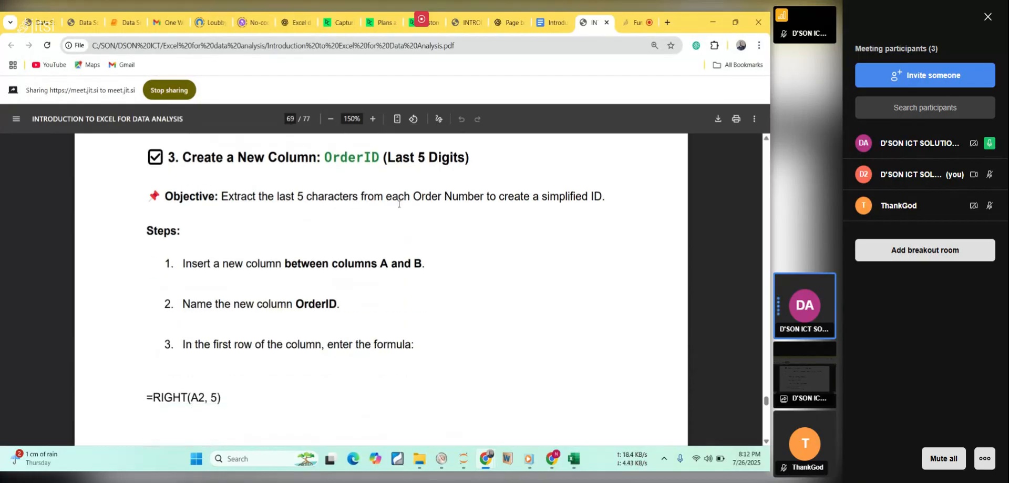
double_click(362, 157)
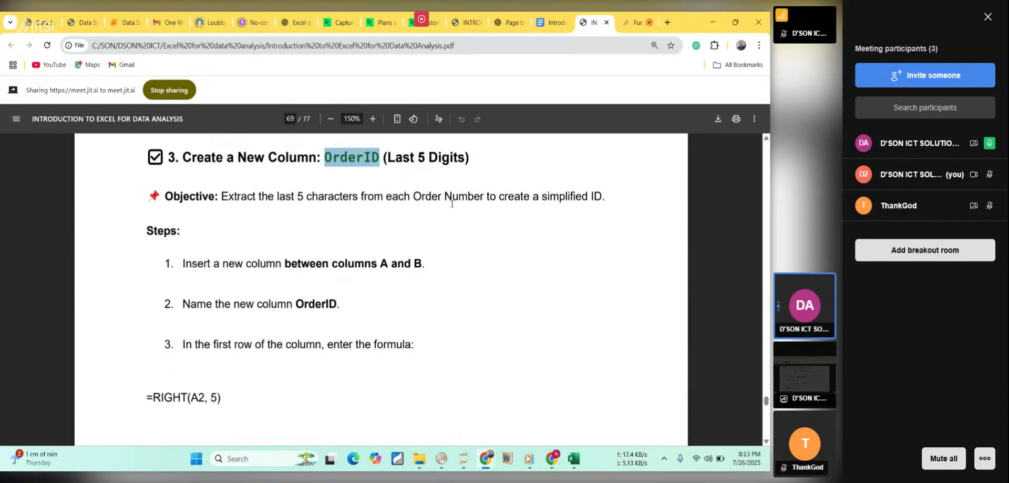
left_click(573, 461)
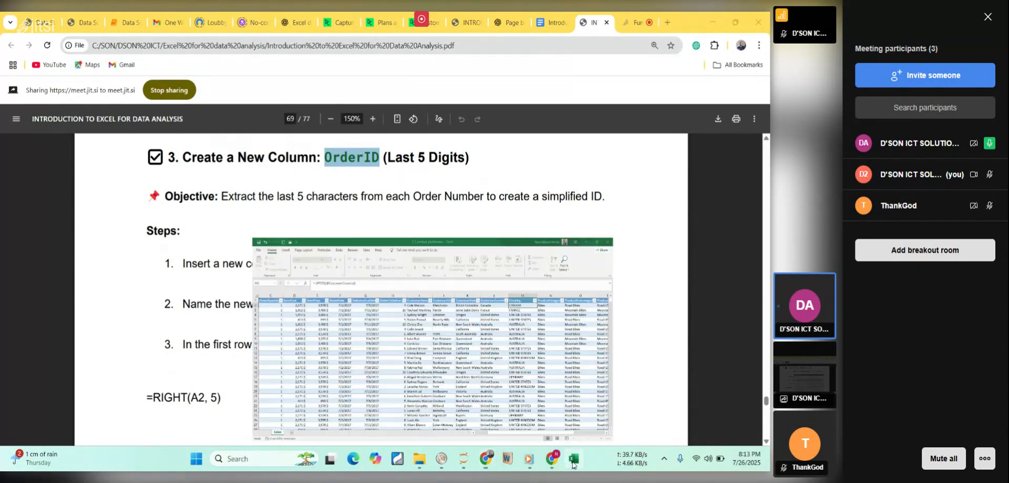
Insert a new table column between OrderNo (column A) and SalesOrderLineKey on the Sales sheet and name it OrderID.
scroll(593, 431, "left", 2)
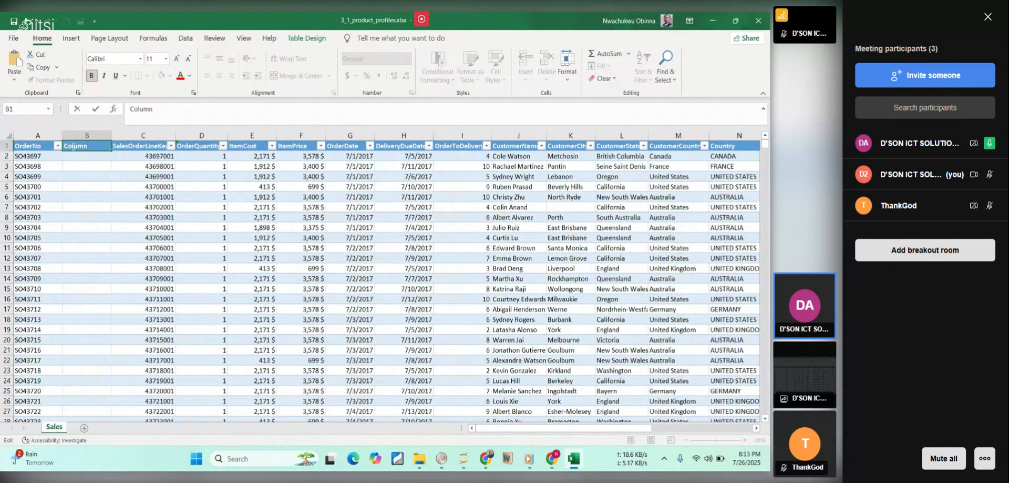
key("BackSpace")
type("OrderID")
left_click(87, 157)
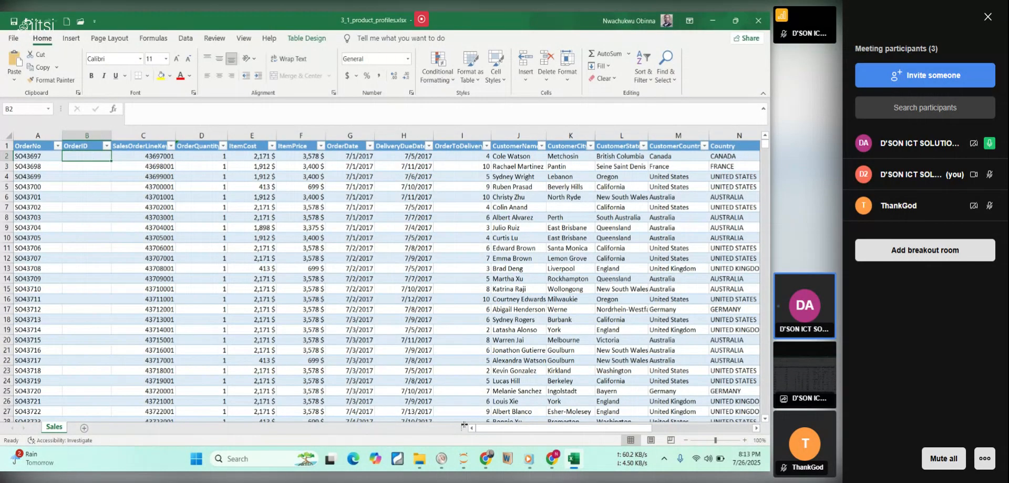
mouse_move(572, 466)
type("=")
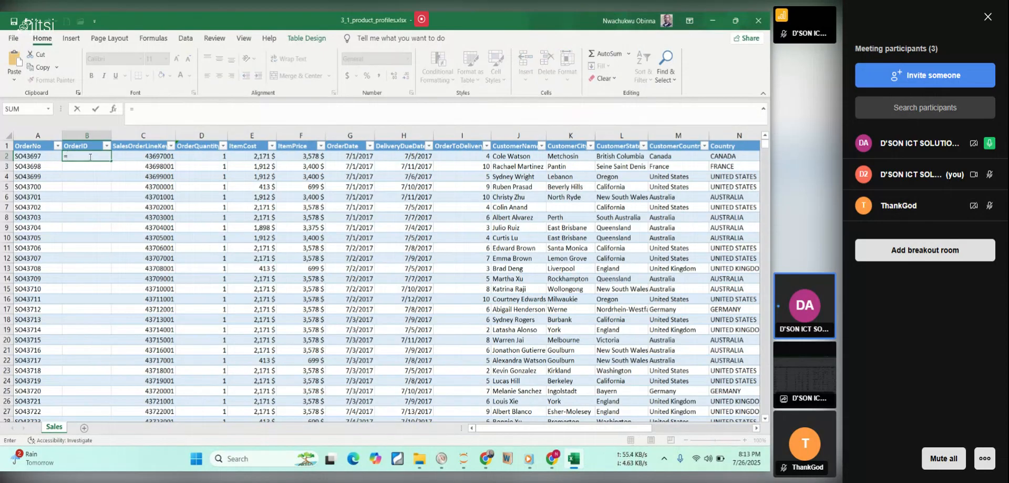
type("ri")
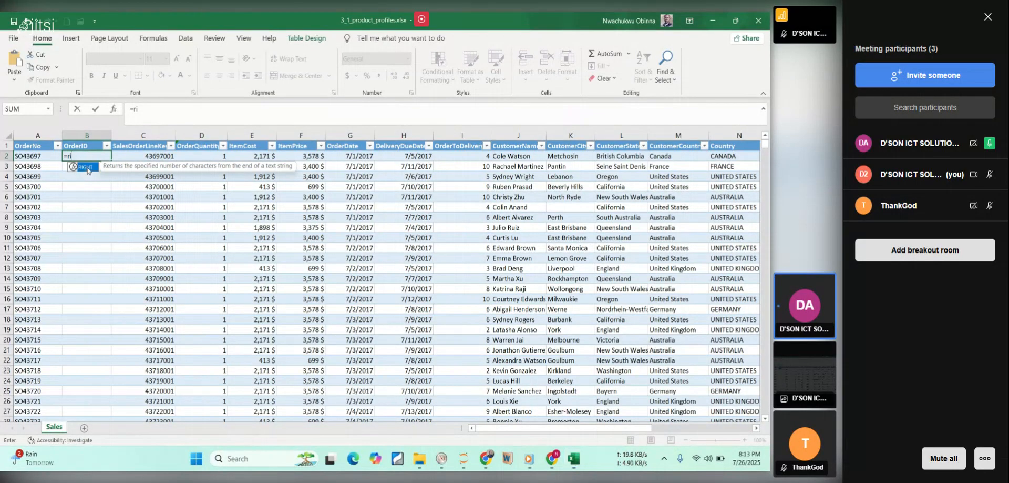
double_click(87, 167)
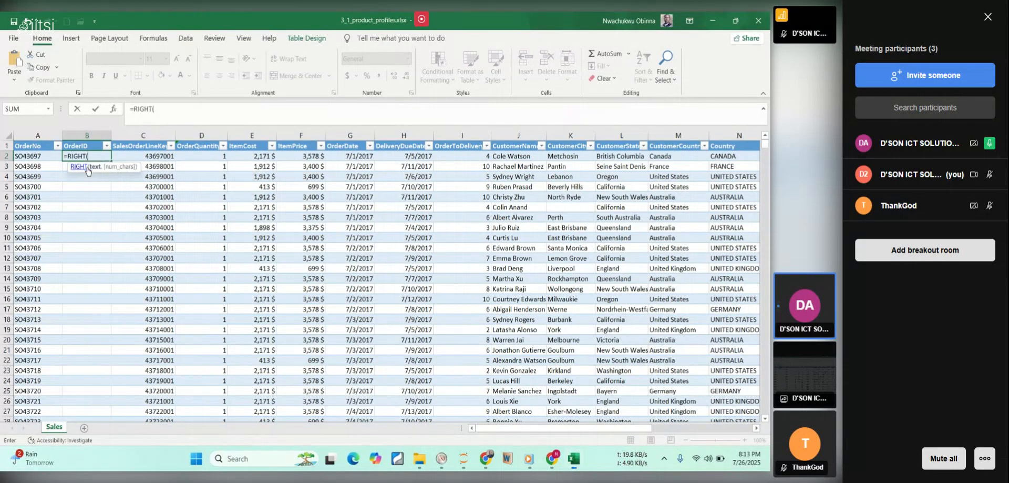
left_click(34, 155)
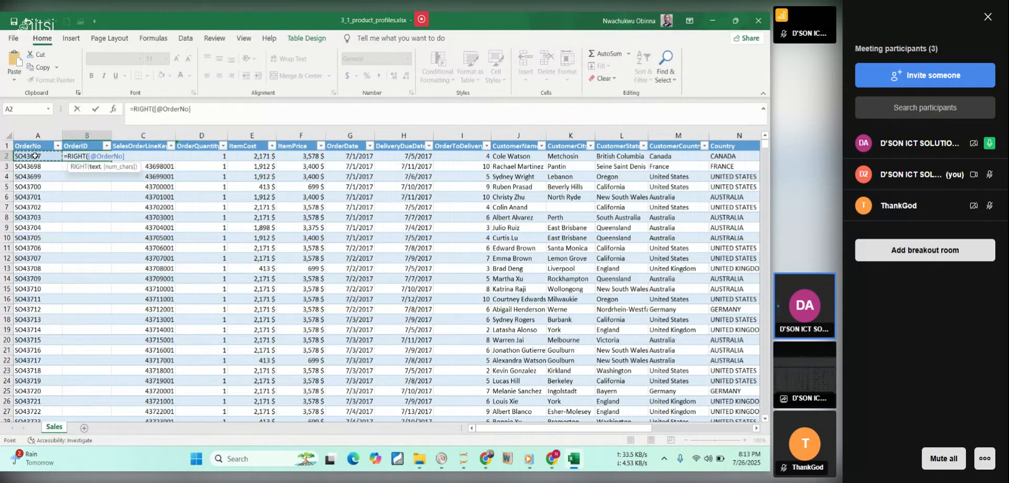
type(",5")
type(")")
key("Return")
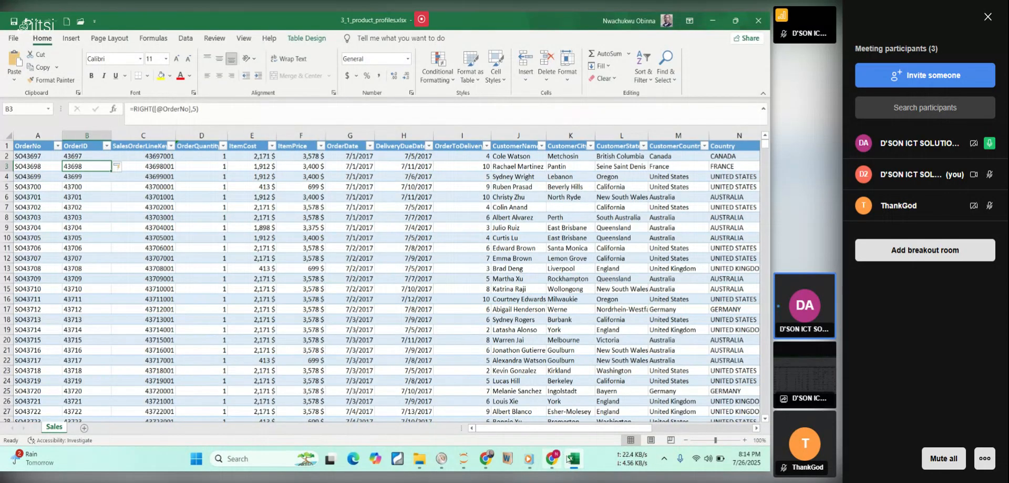
Switch to the course PDF and read the remaining OrderID steps, including the column format instruction and the function used.
left_click(573, 459)
left_click(488, 312)
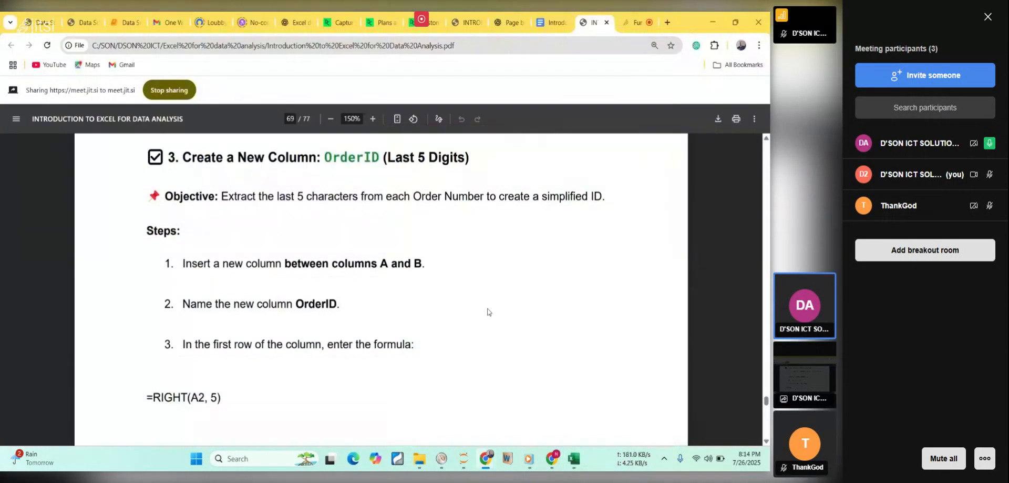
scroll(488, 312, "down", 1)
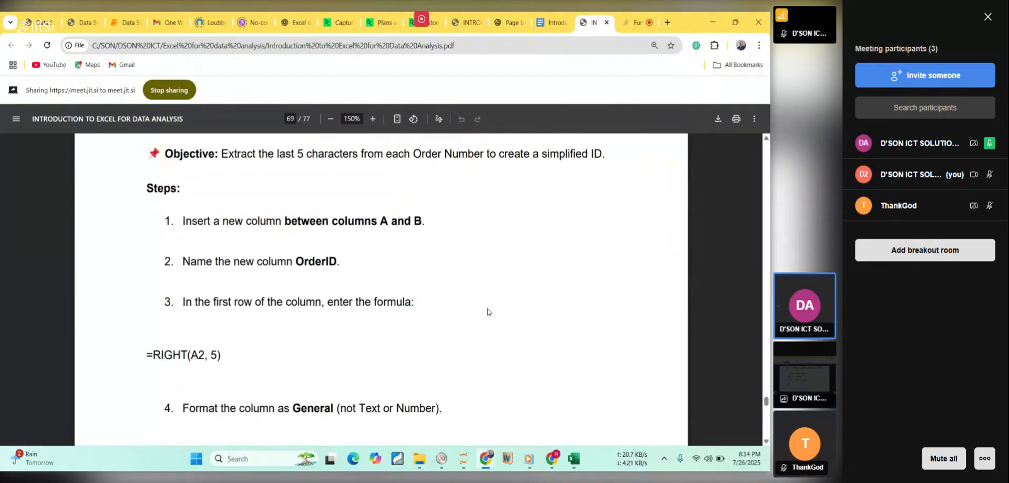
scroll(489, 311, "down", 3)
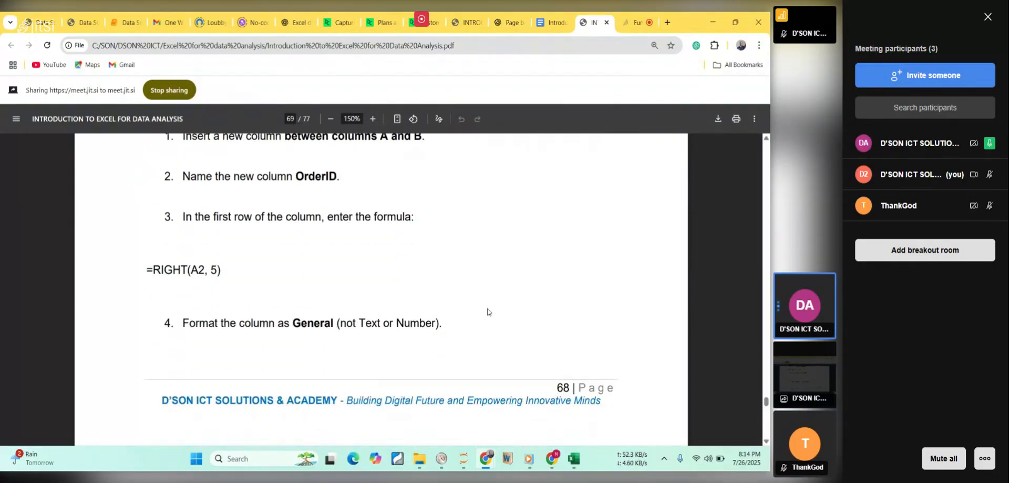
scroll(488, 312, "down", 1)
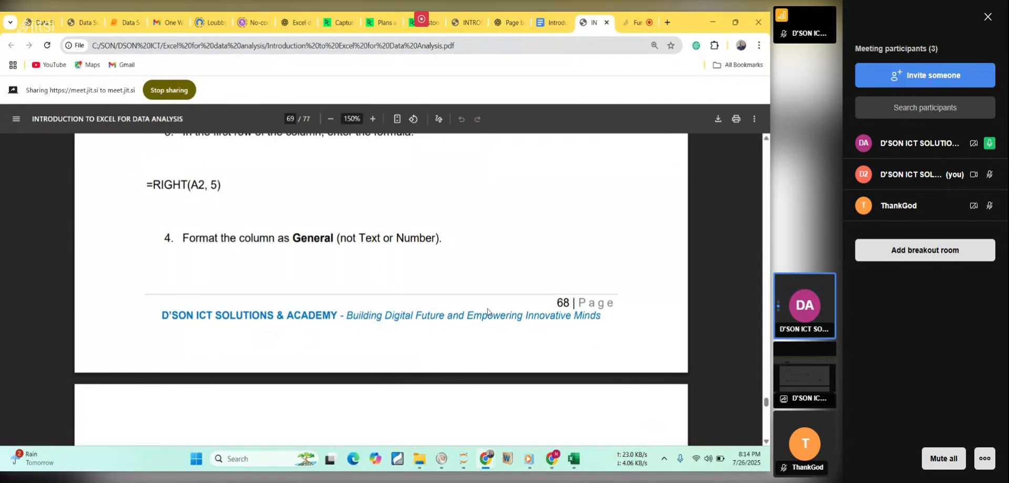
scroll(488, 311, "down", 1)
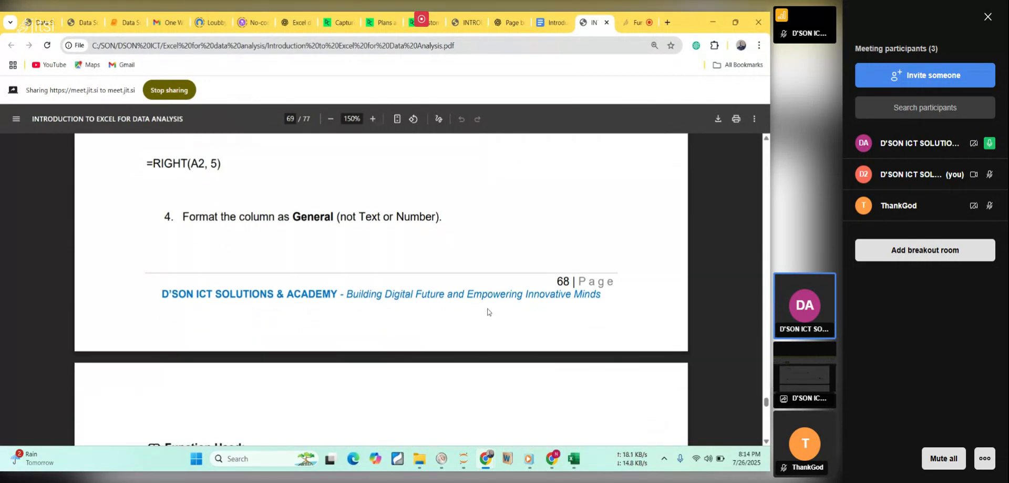
scroll(489, 312, "down", 2)
scroll(488, 312, "down", 1)
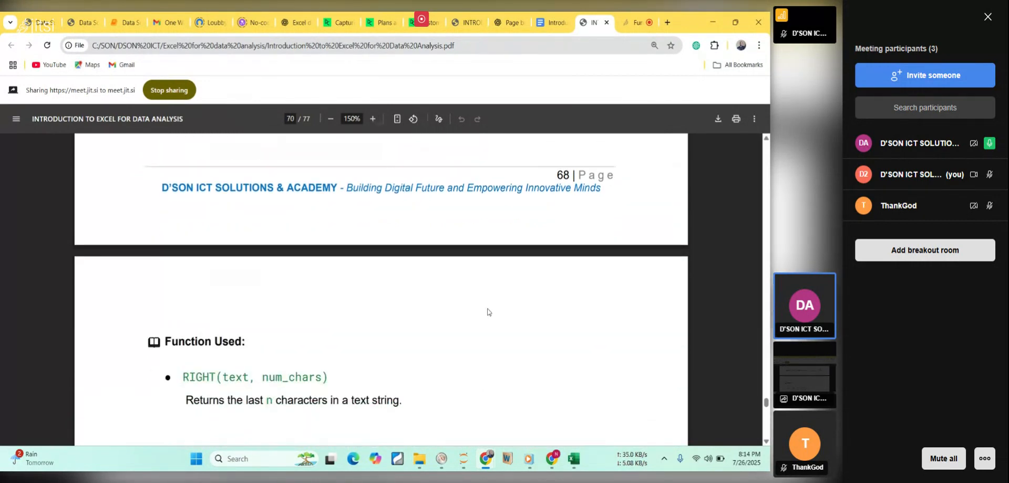
scroll(488, 312, "up", 3)
scroll(488, 312, "up", 1)
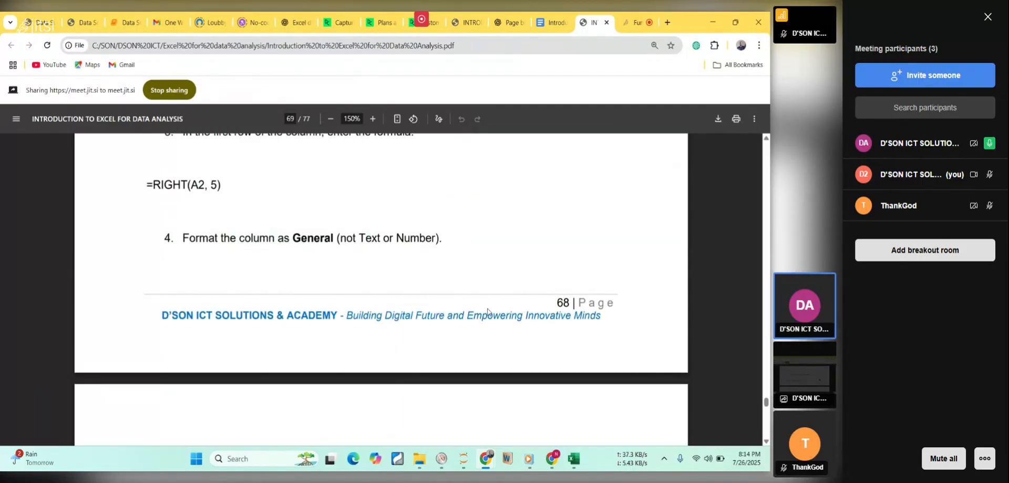
scroll(488, 312, "down", 2)
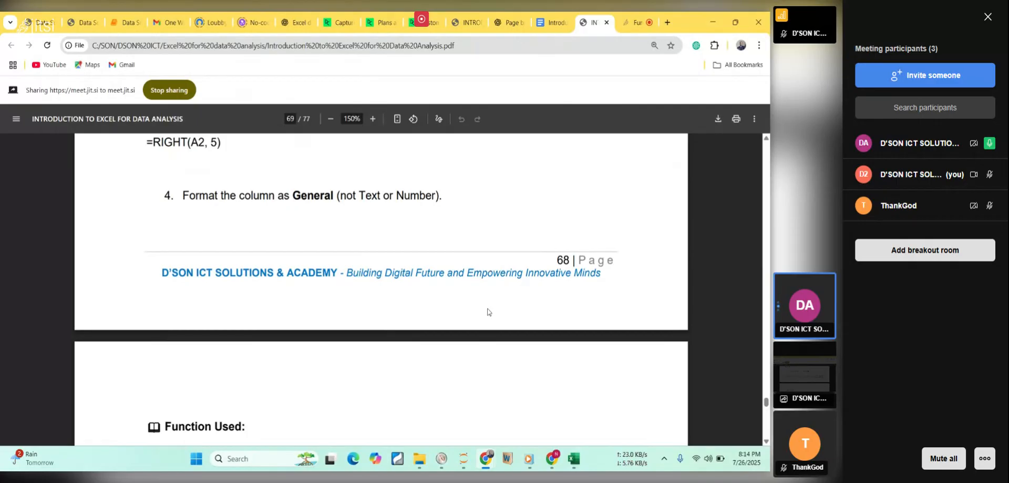
Return to the Excel workbook and select the whole OrderID column to check its number format.
mouse_move(575, 458)
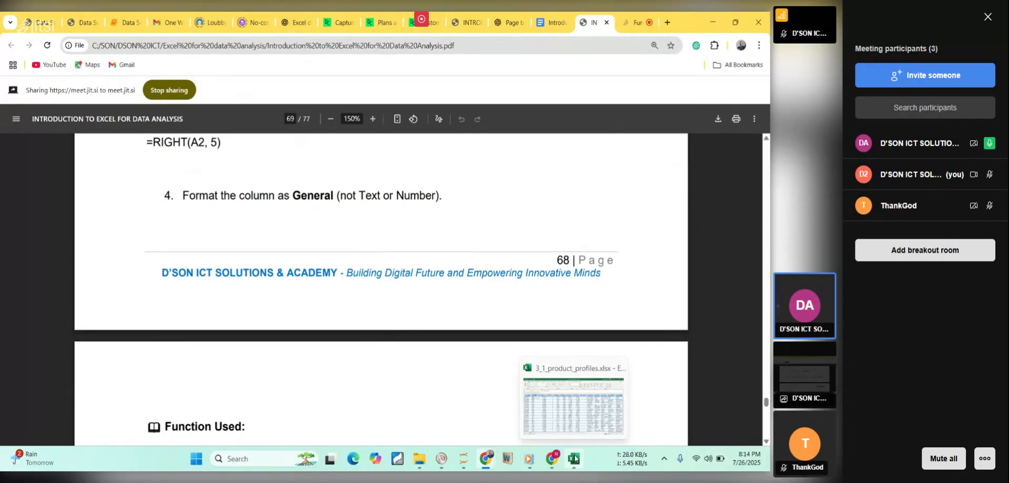
left_click(575, 458)
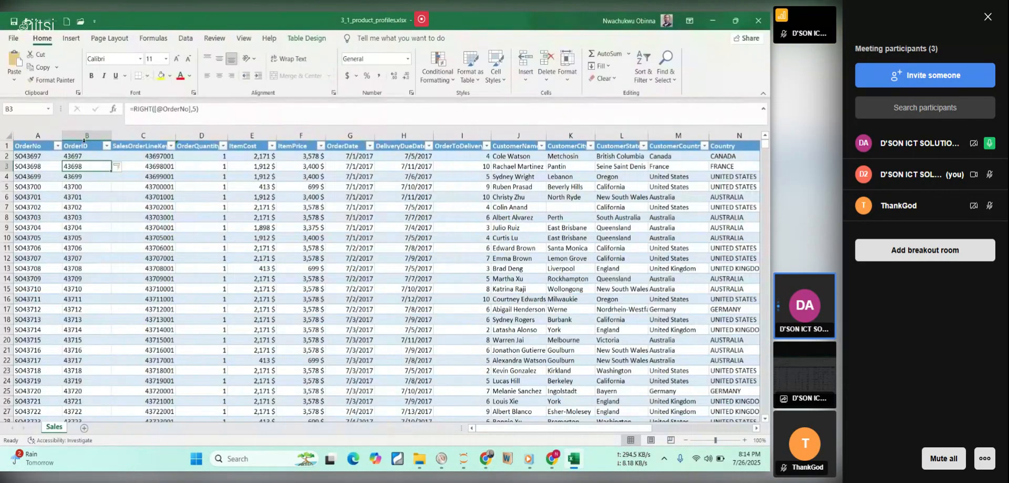
left_click(90, 145)
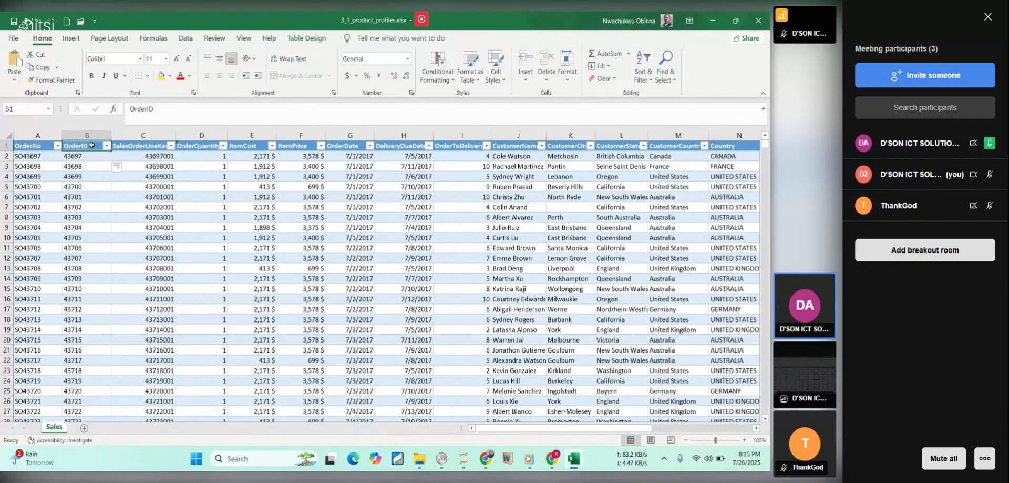
left_click(91, 143)
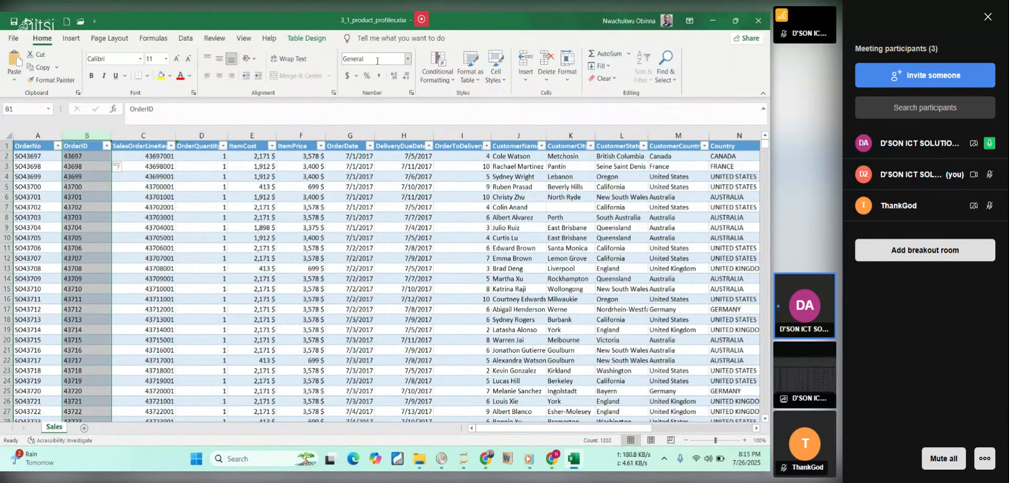
Switch back to the course PDF, read on to the Check Result question, and highlight the customer name in the correct answer.
left_click(574, 461)
left_click_drag(496, 279, 494, 282)
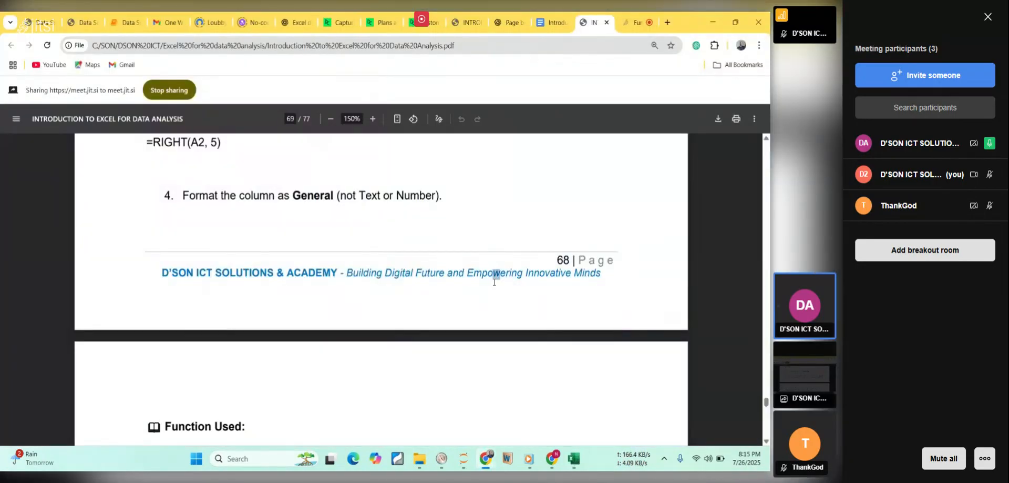
scroll(494, 282, "down", 1)
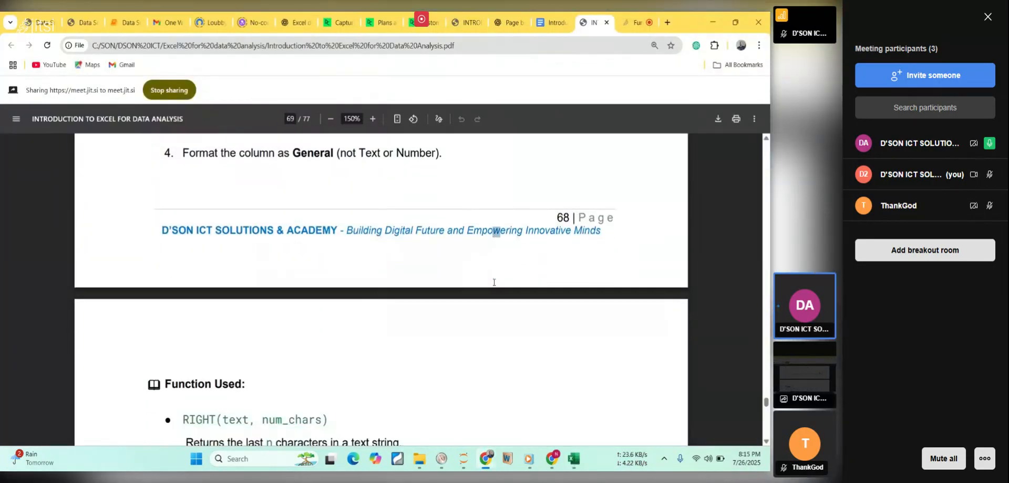
scroll(494, 282, "down", 2)
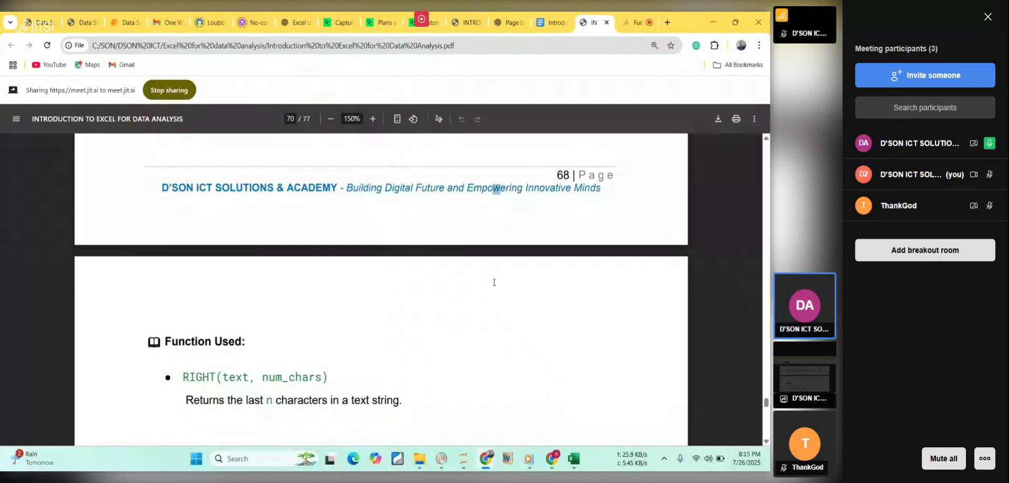
scroll(494, 282, "down", 3)
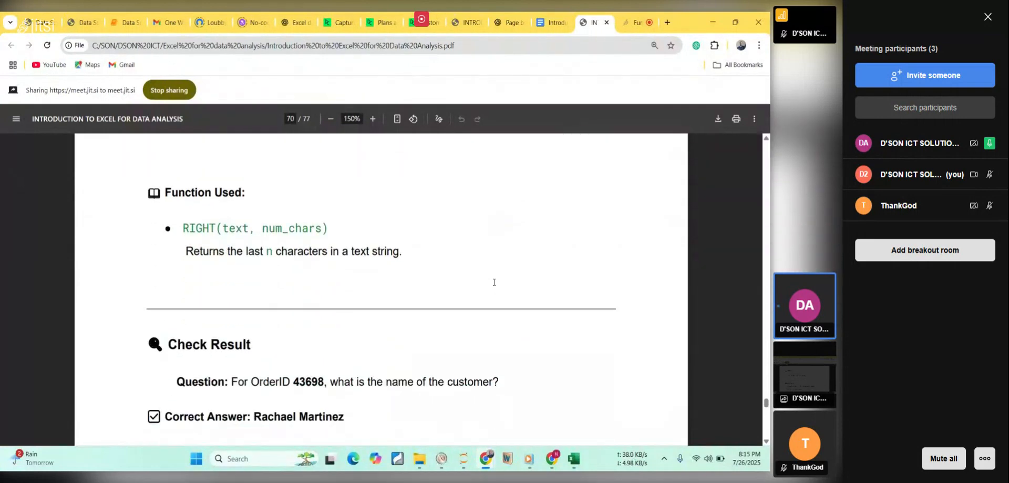
scroll(494, 282, "down", 2)
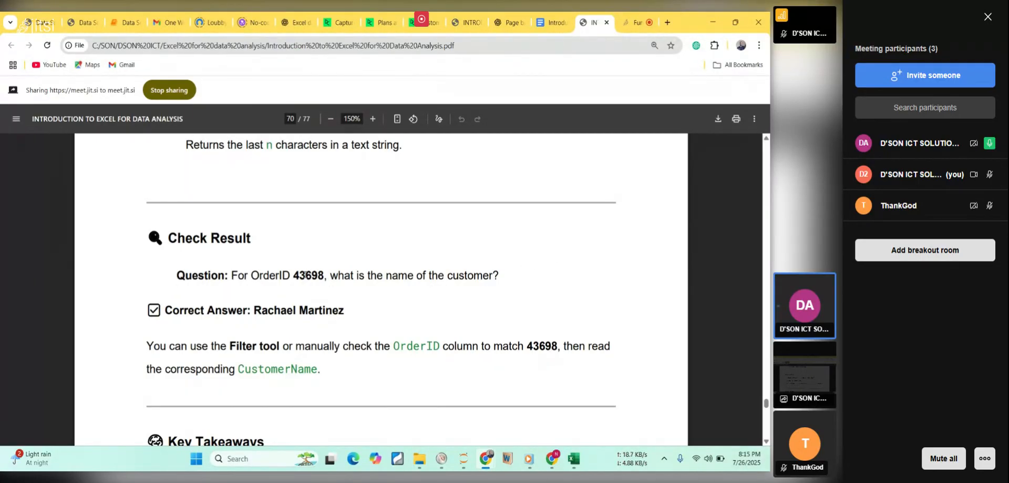
left_click_drag(252, 315, 350, 322)
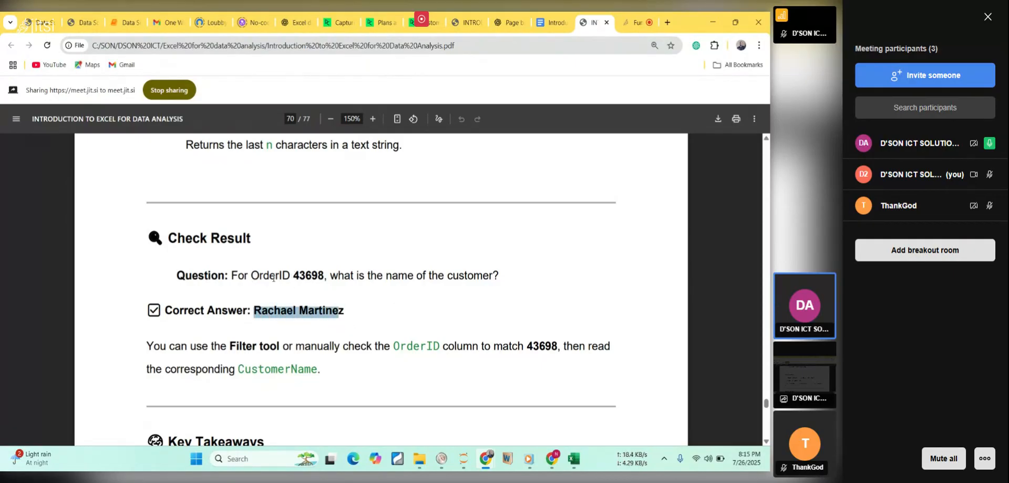
Return to the Excel workbook and look up the CustomerName in row 3 for the OrderID asked about in the PDF.
left_click(576, 457)
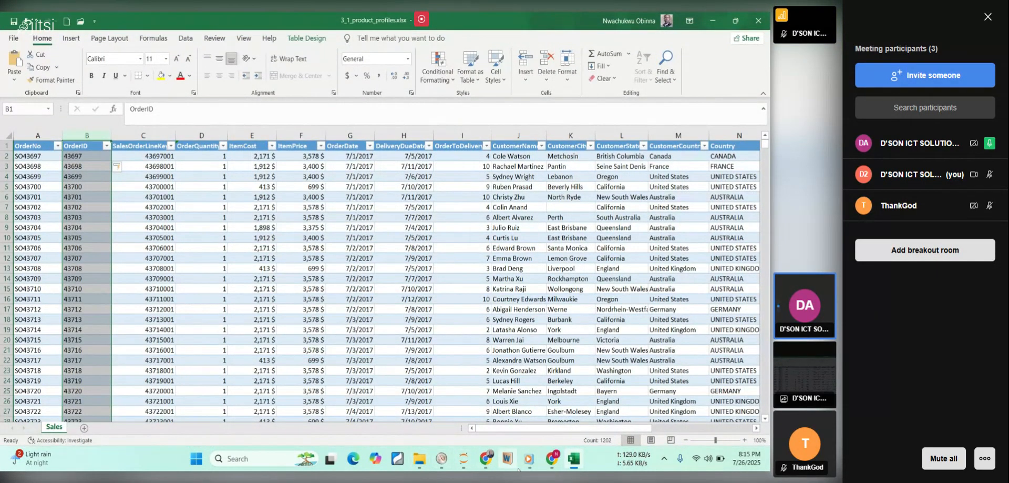
left_click(575, 461)
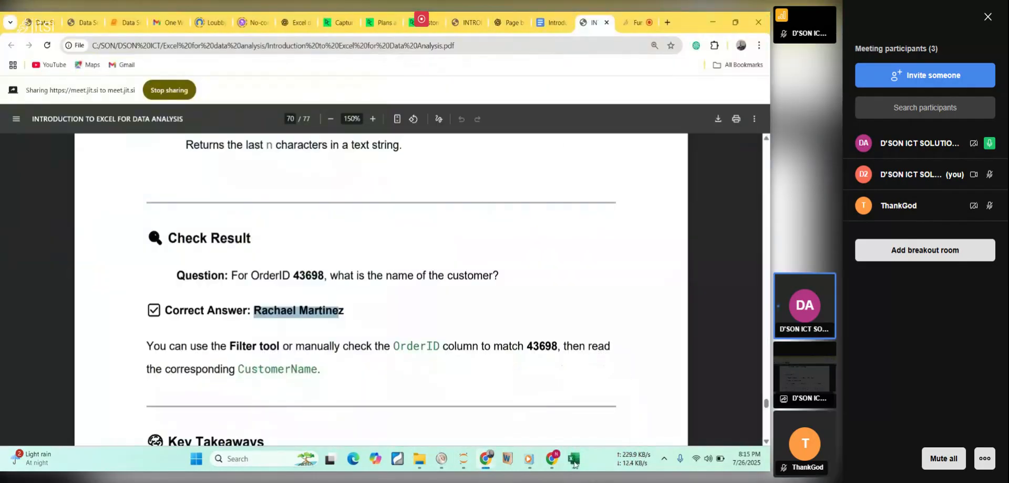
left_click(575, 461)
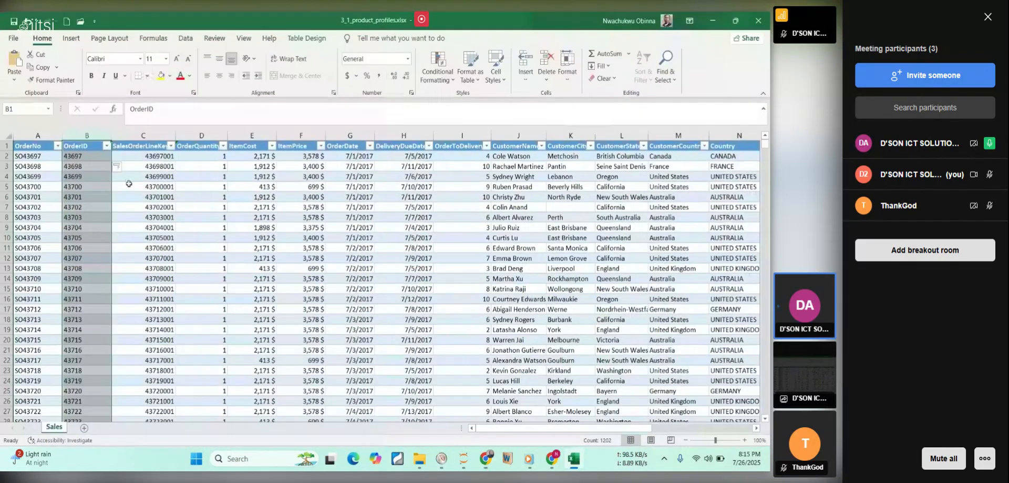
left_click(90, 168)
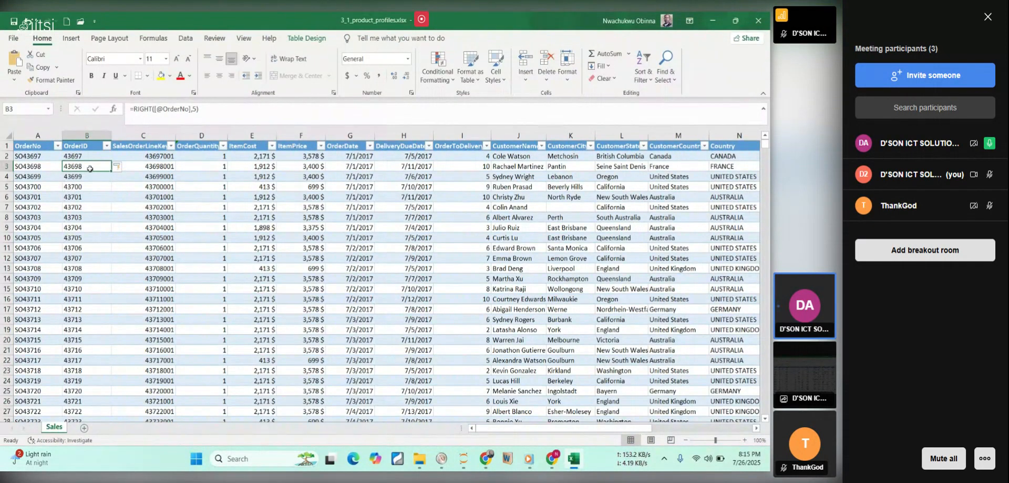
key("Right")
key("Right")
key("Right")
key("Right")
key("Right")
key("Right")
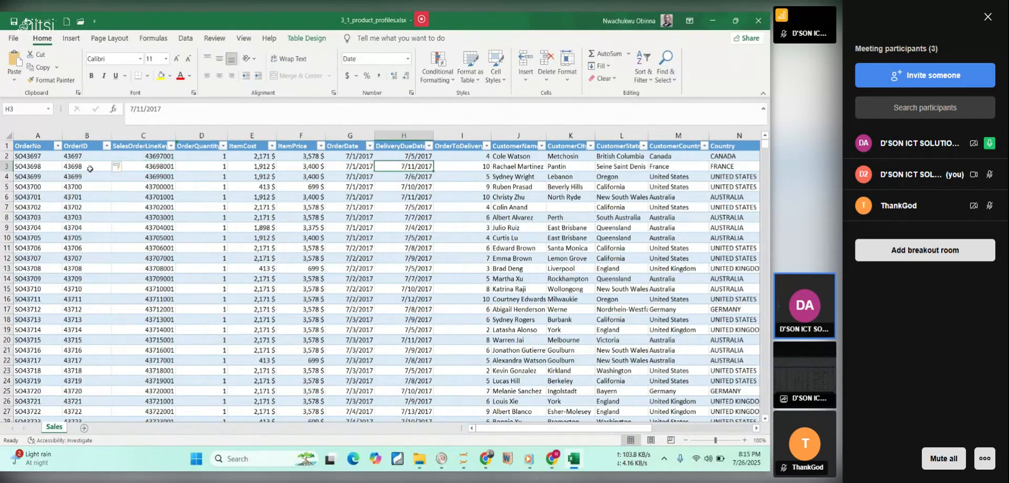
key("Right")
key("Right")
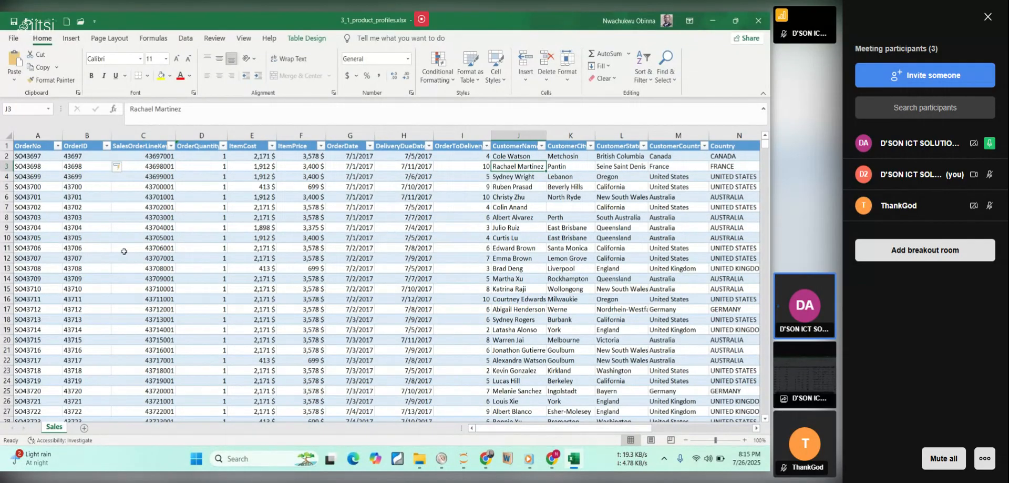
Switch back to the course PDF and read the rest of the Check Result section and the Key Takeaways table.
left_click(571, 464)
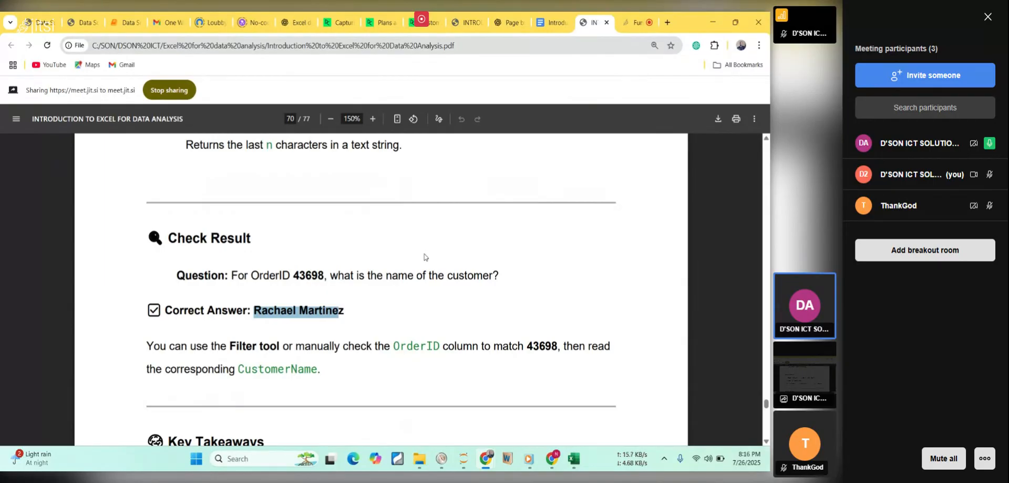
scroll(426, 257, "down", 1)
scroll(426, 257, "down", 1)
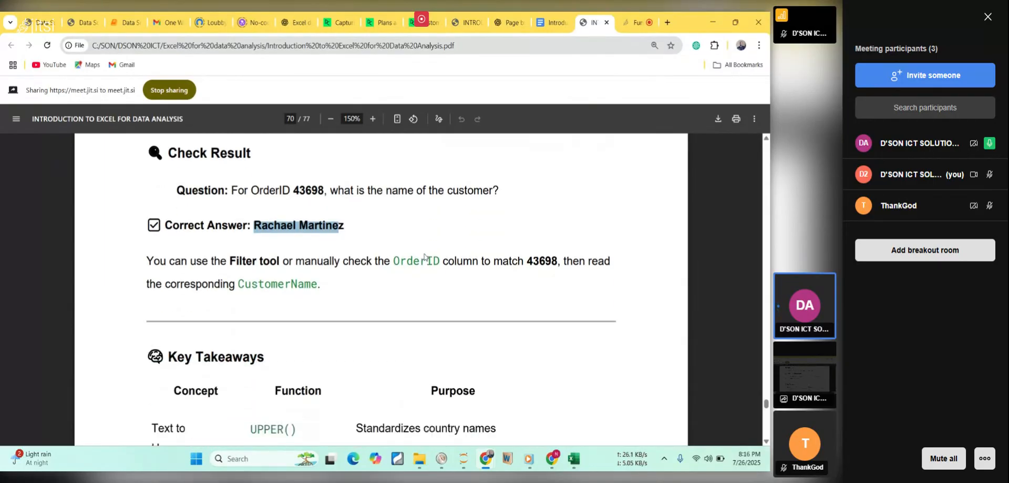
scroll(426, 257, "down", 1)
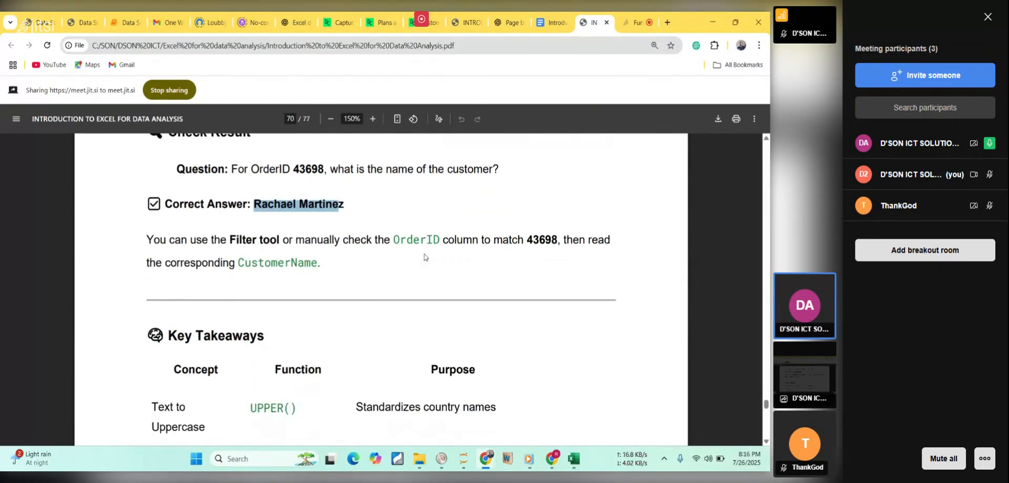
left_click_drag(421, 239, 425, 240)
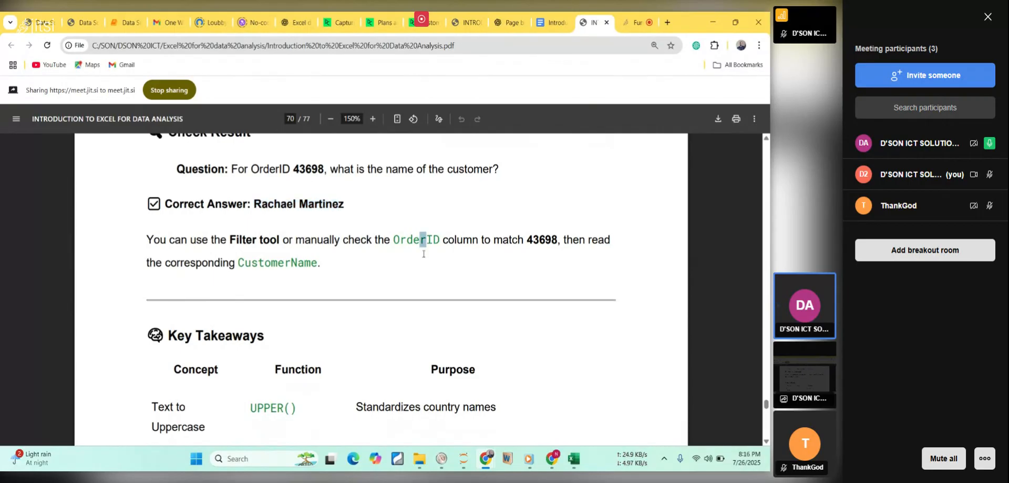
scroll(424, 254, "down", 1)
scroll(424, 253, "down", 1)
scroll(424, 253, "down", 1)
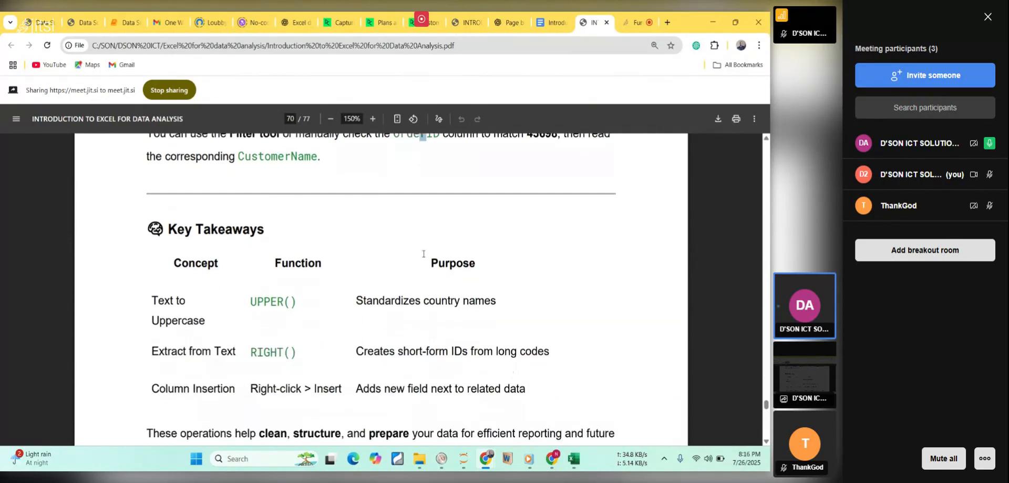
Move on to the Profit Performance lesson in the PDF and read its Learning Objectives.
scroll(424, 253, "down", 1)
scroll(423, 254, "down", 10)
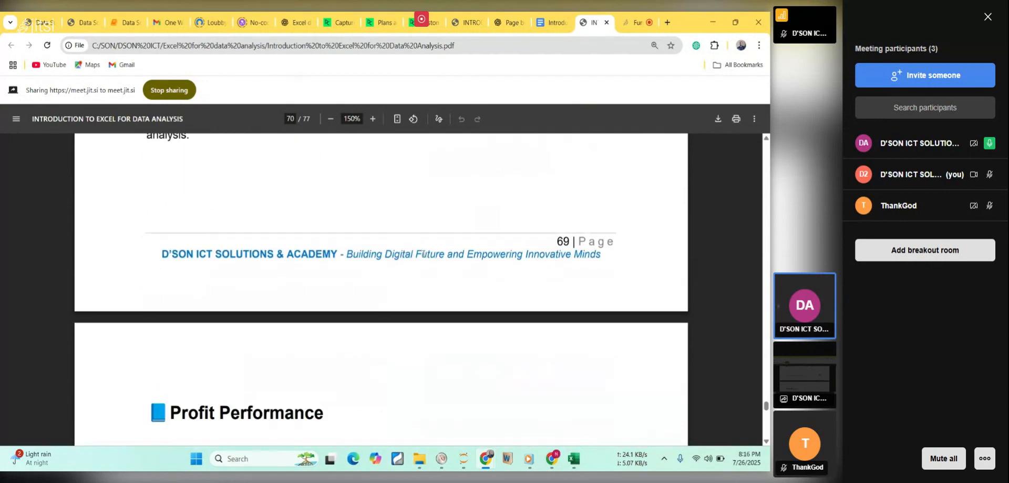
scroll(424, 254, "down", 5)
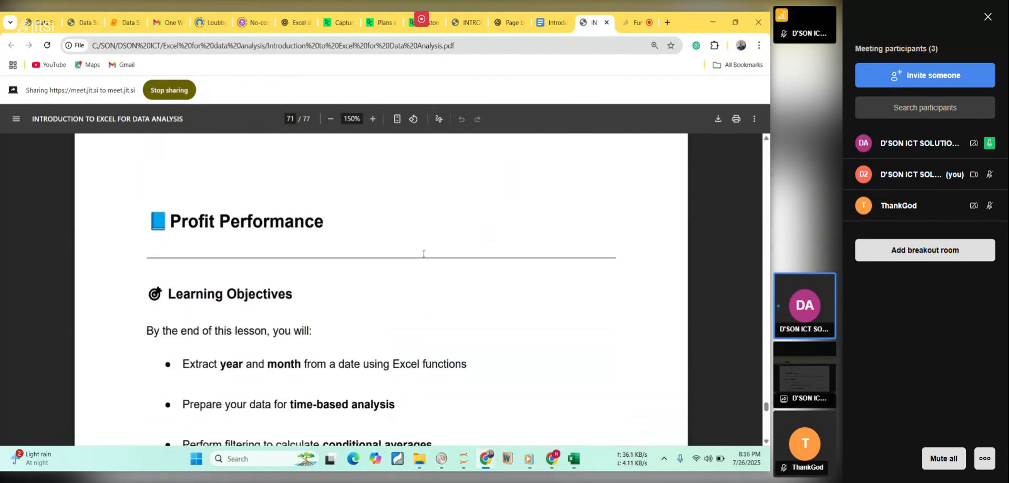
scroll(424, 253, "down", 4)
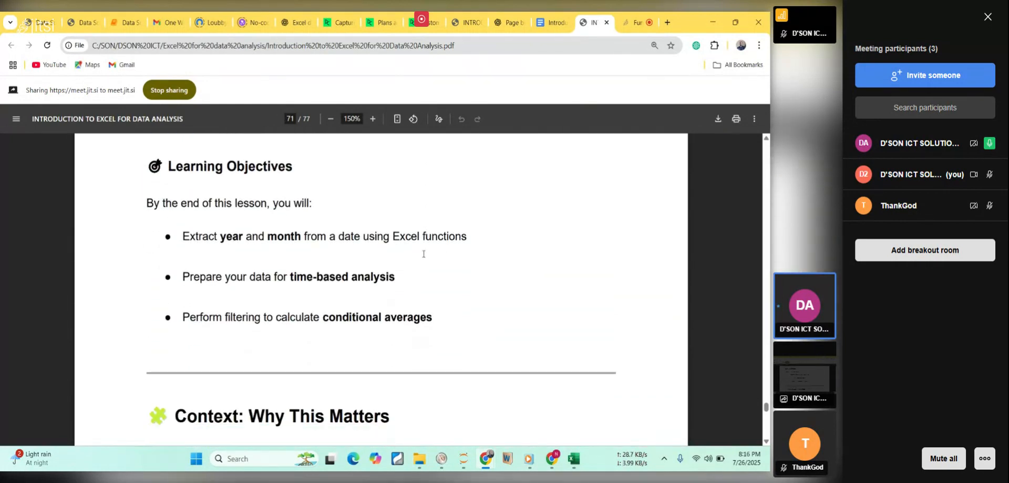
scroll(423, 254, "up", 4)
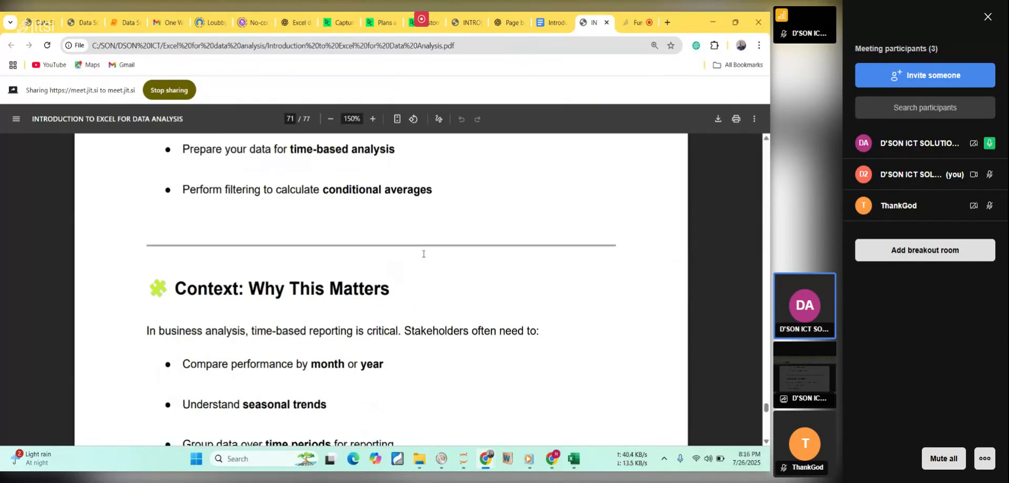
scroll(424, 253, "up", 1)
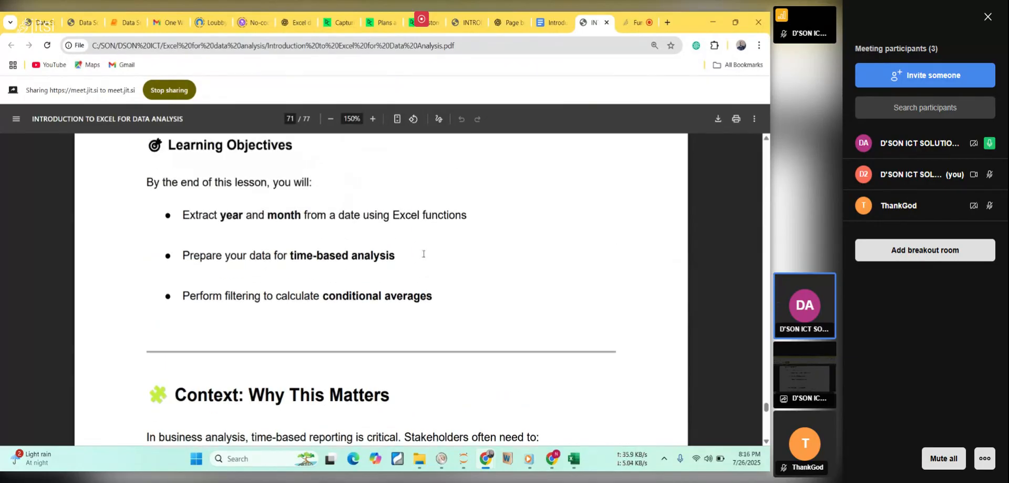
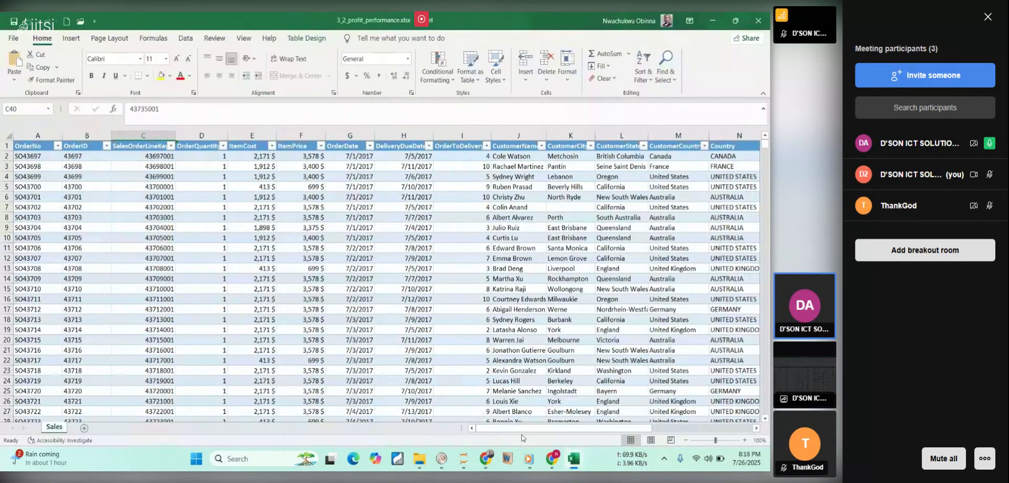
Switch back to the course PDF and read the steps for adding the OrderYear column.
mouse_move(577, 464)
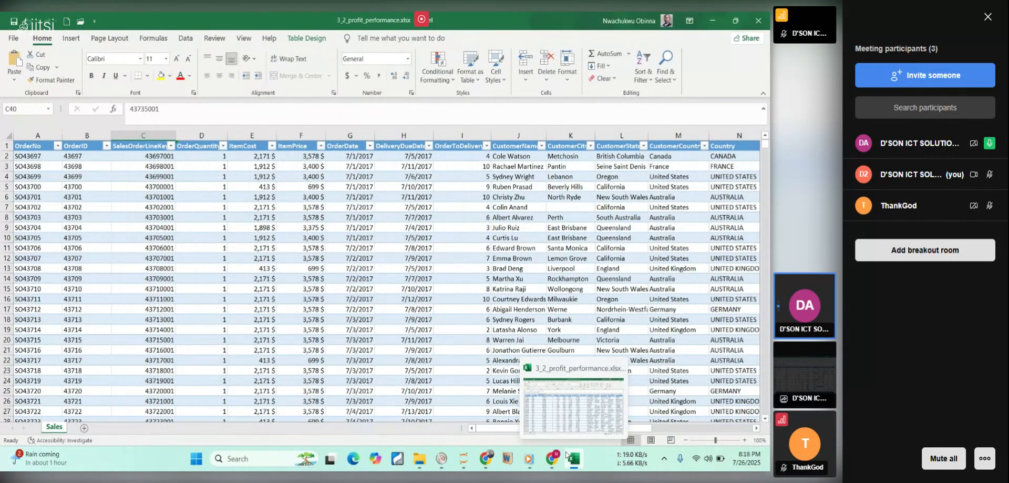
left_click(576, 464)
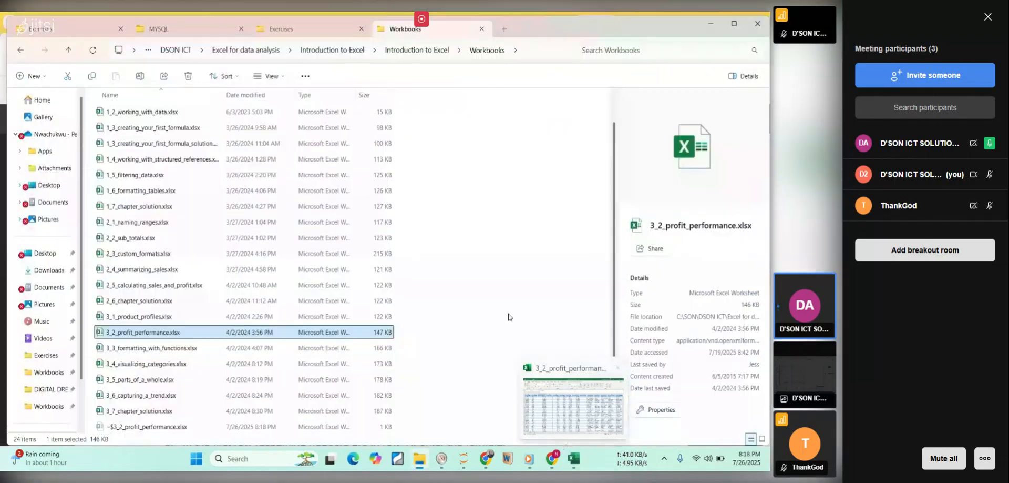
left_click(713, 24)
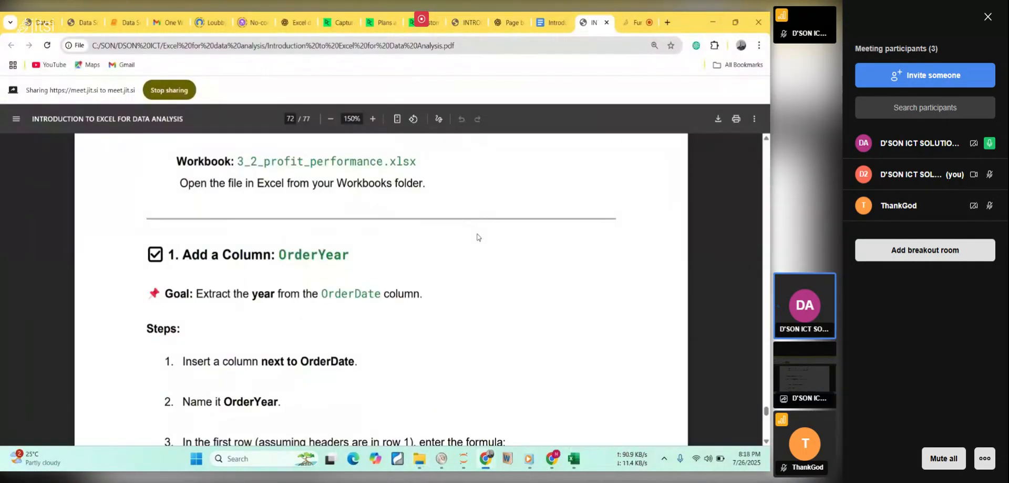
scroll(478, 237, "down", 1)
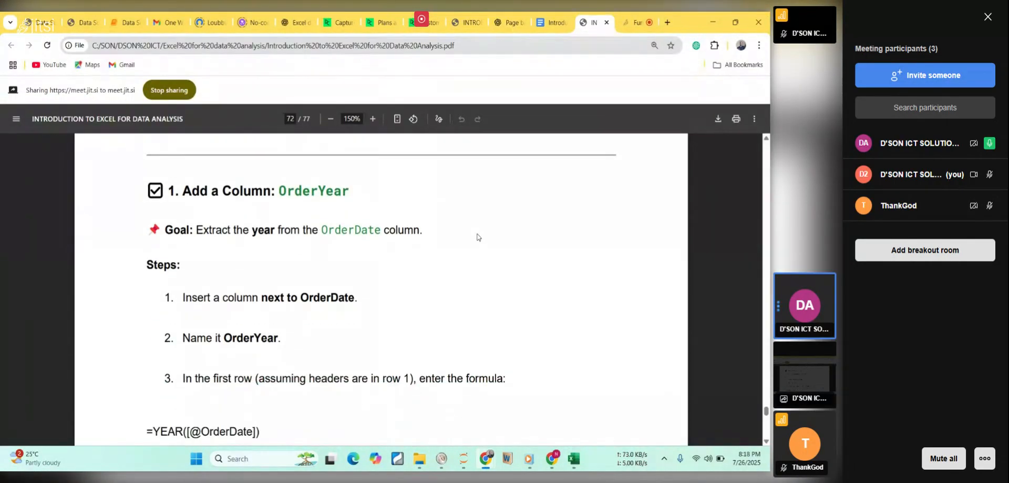
scroll(477, 237, "down", 1)
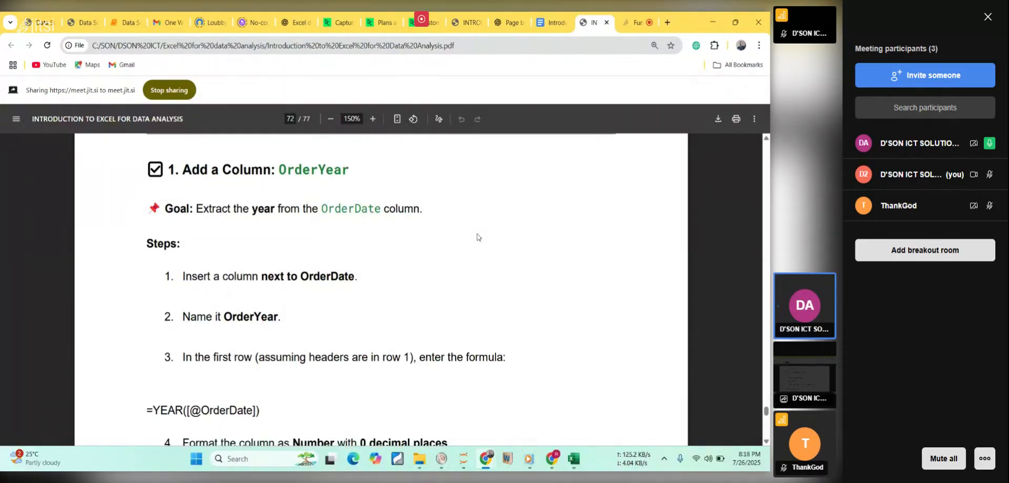
scroll(478, 236, "up", 1)
scroll(477, 237, "up", 2)
scroll(478, 236, "down", 1)
scroll(477, 236, "down", 1)
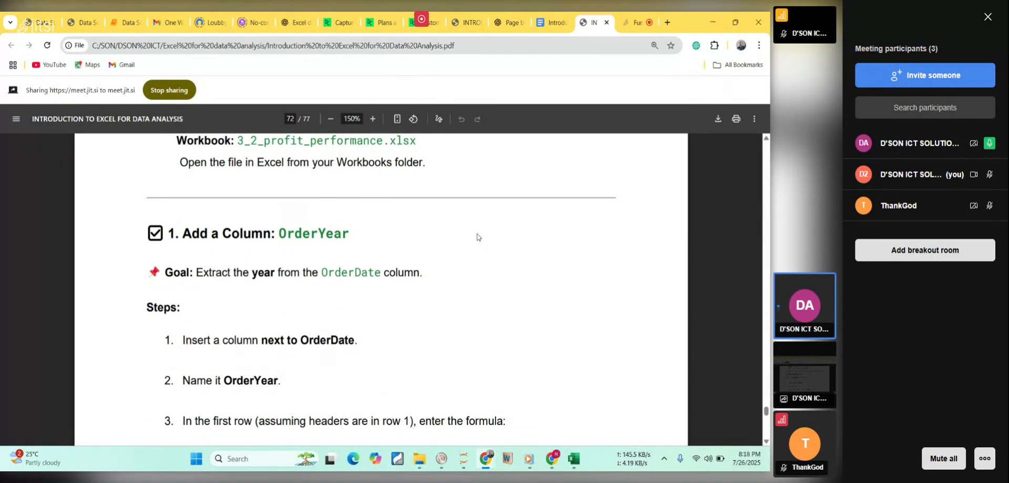
scroll(478, 237, "down", 4)
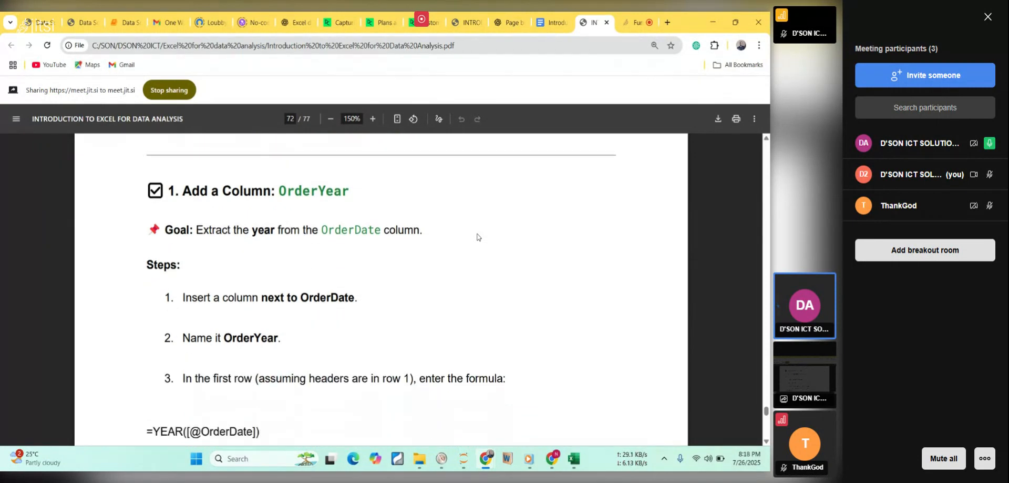
scroll(477, 236, "down", 2)
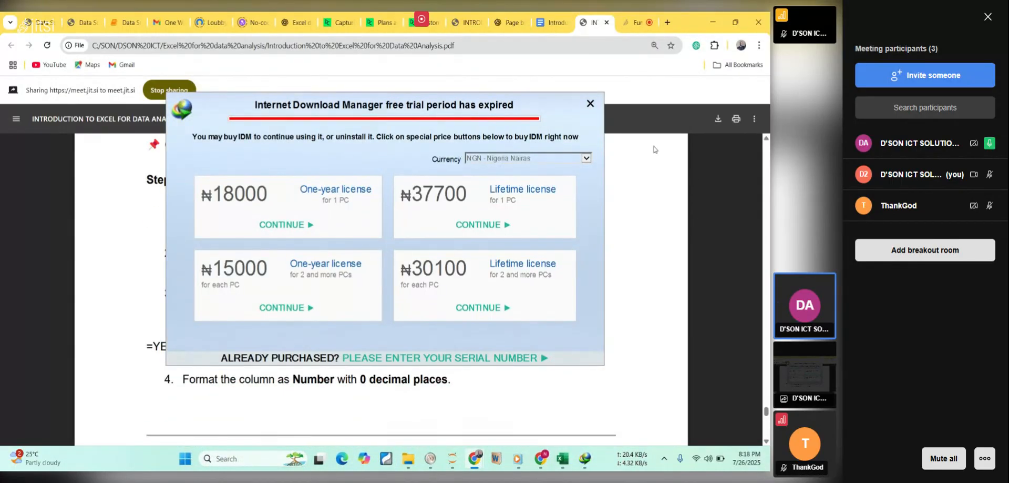
Dismiss the Internet Download Manager trial notice and highlight "next to OrderDate" and "OrderYear" in the PDF steps.
left_click(590, 103)
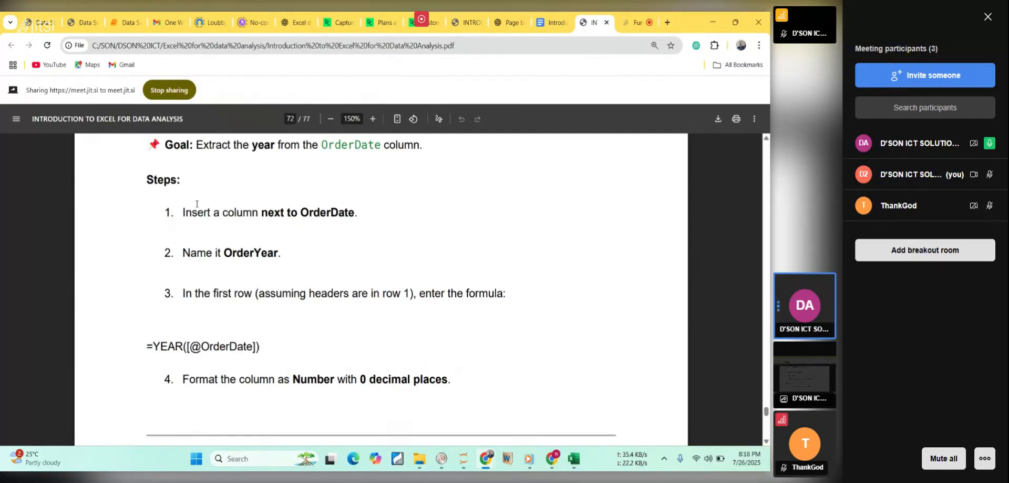
left_click_drag(261, 213, 354, 223)
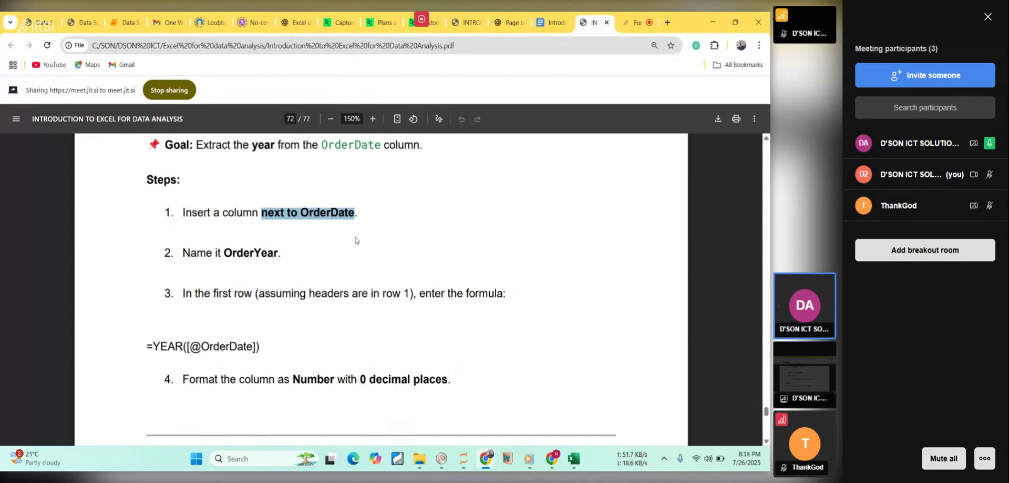
mouse_move(573, 466)
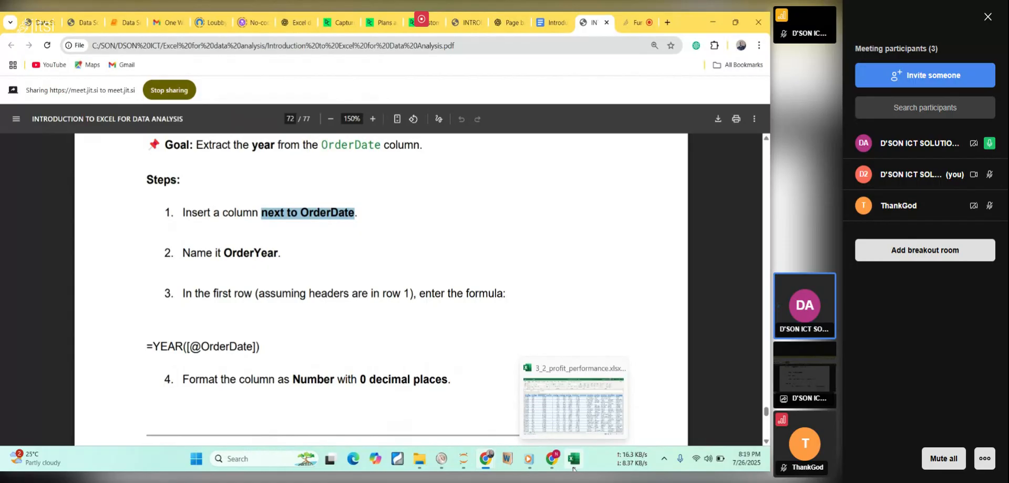
left_click(574, 467)
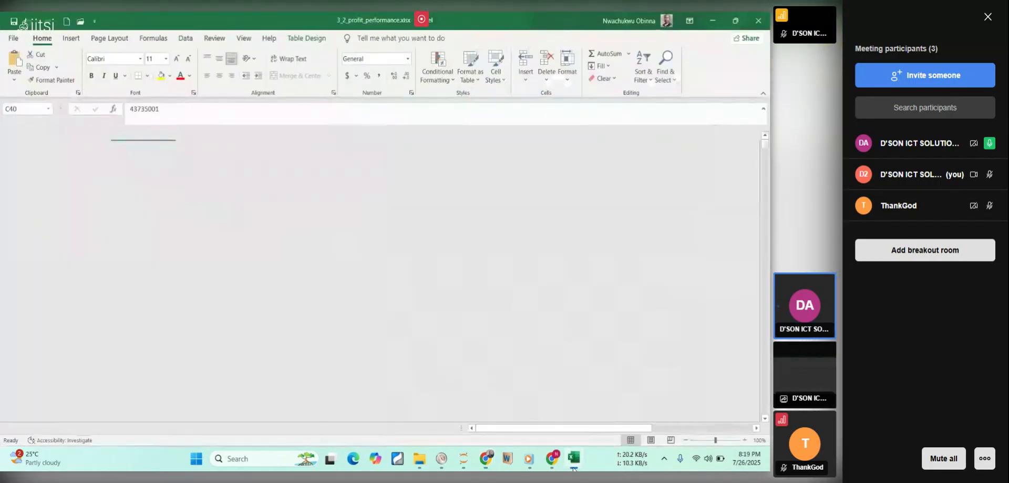
left_click(486, 459)
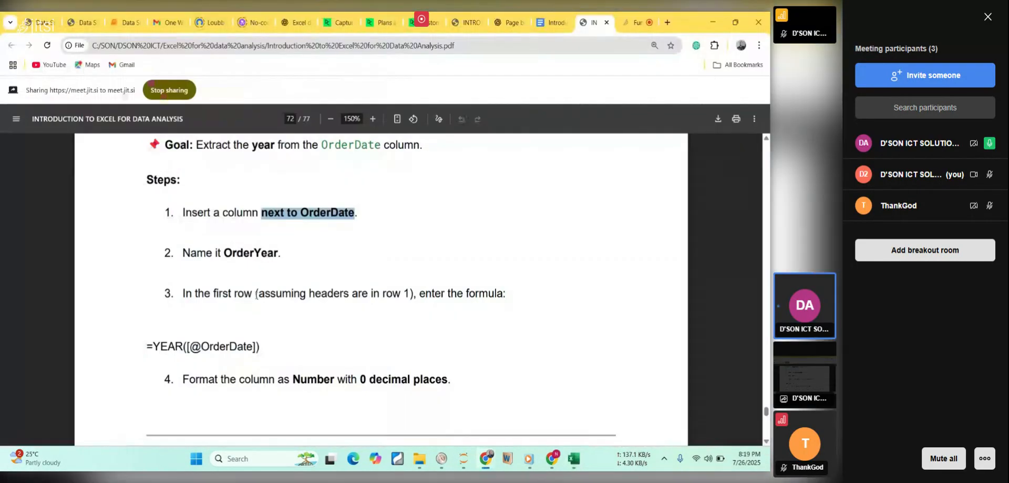
double_click(243, 253)
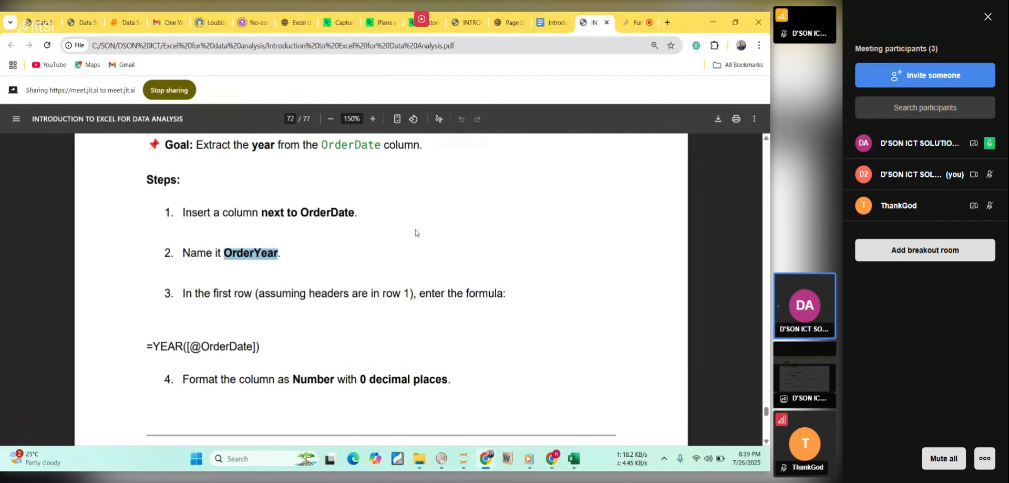
Return to the Excel workbook and insert a new column between OrderDate and DeliveryDueDate.
left_click(580, 457)
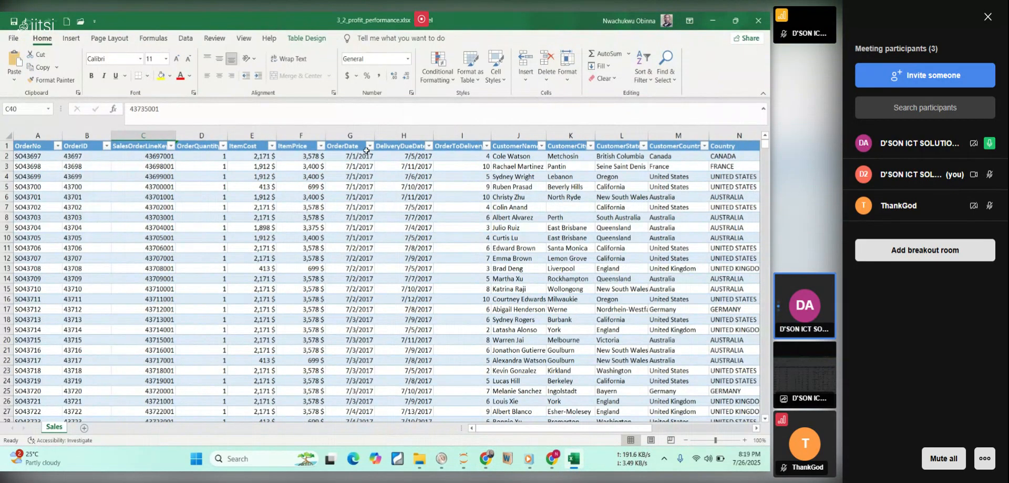
left_click(381, 135)
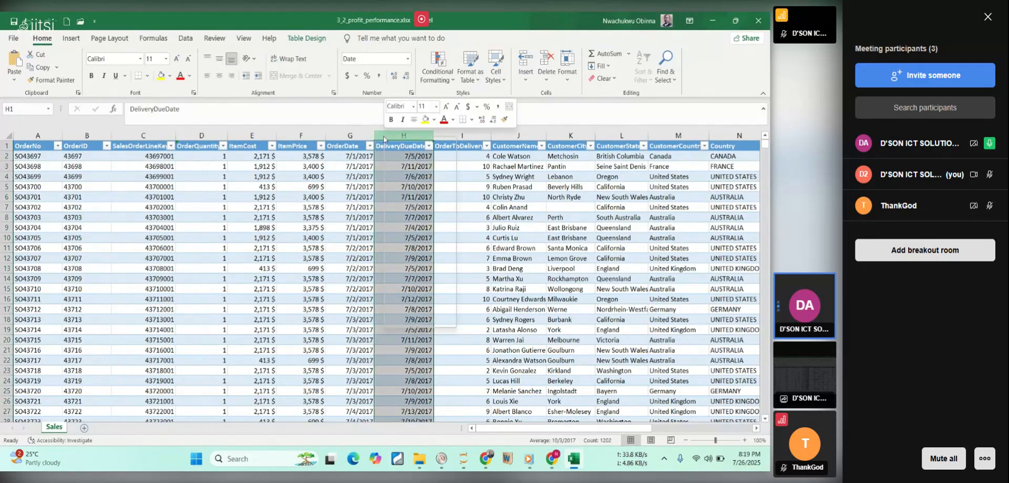
right_click(383, 136)
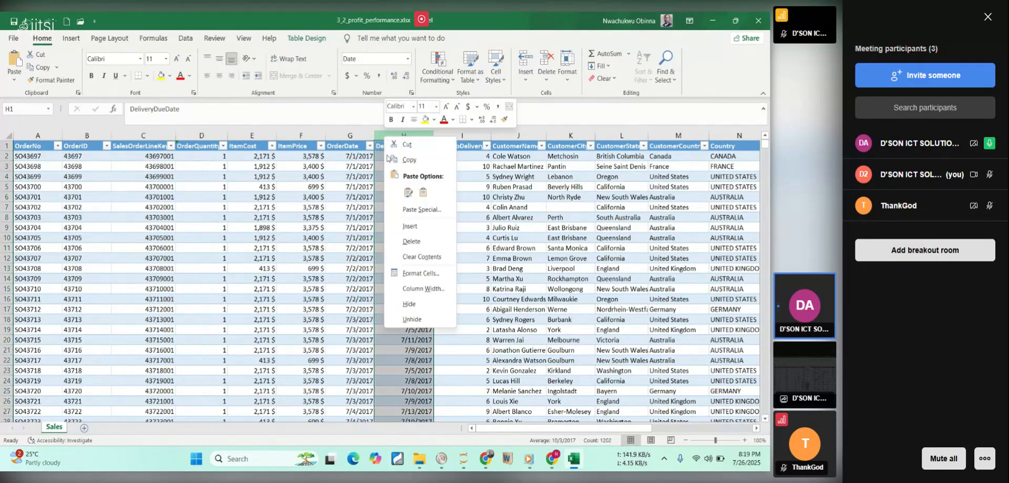
left_click(410, 226)
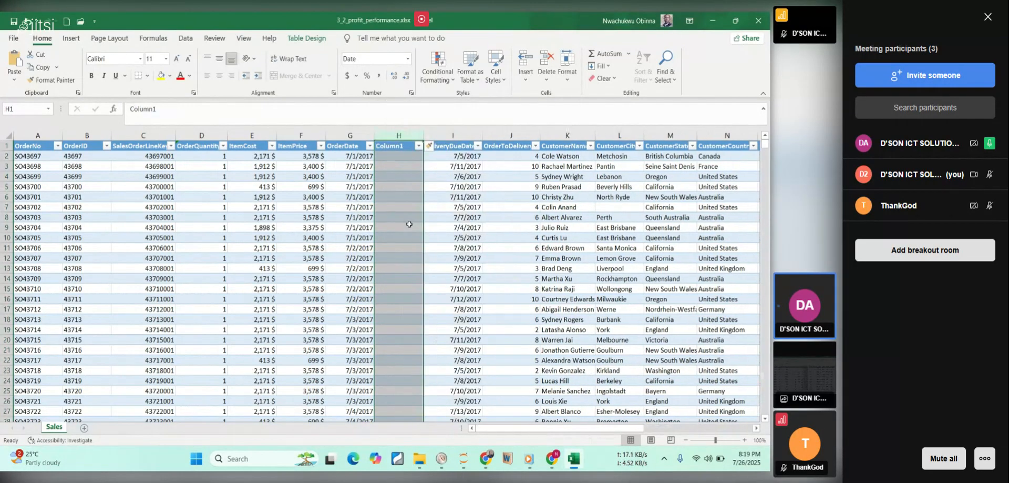
Rename the header of the new column as OrderYear.
left_click(342, 138)
double_click(387, 147)
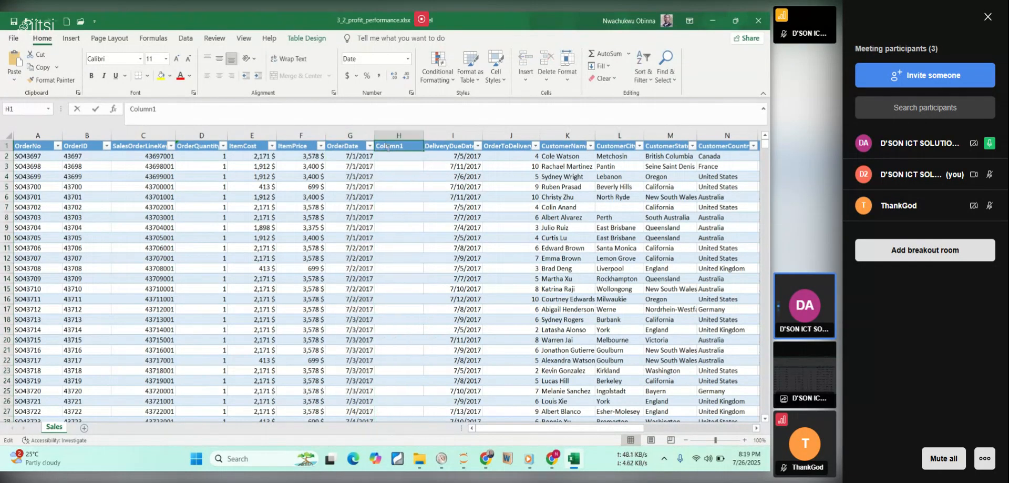
key("BackSpace")
key("BackSpace")
key("BackSpace")
key("BackSpace")
key("BackSpace")
key("BackSpace")
key("BackSpace")
type("OrderYear")
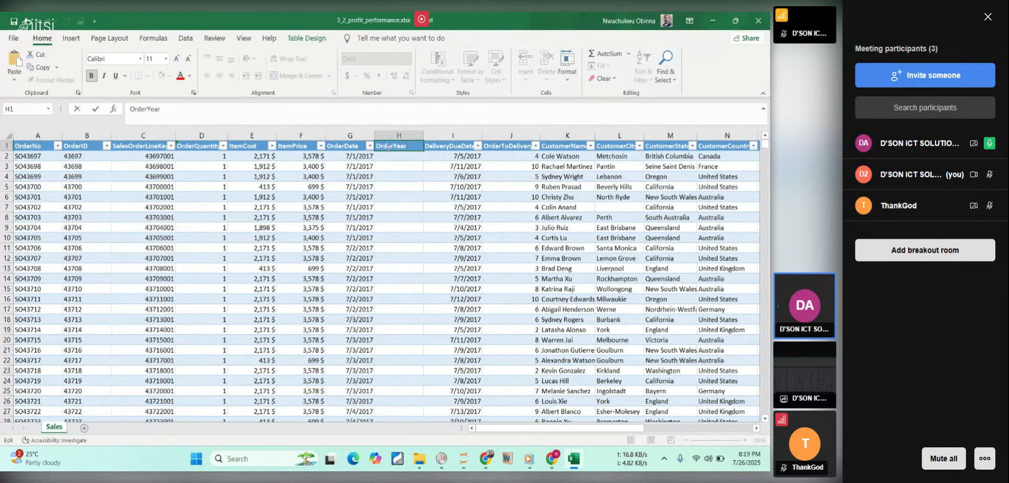
key("Return")
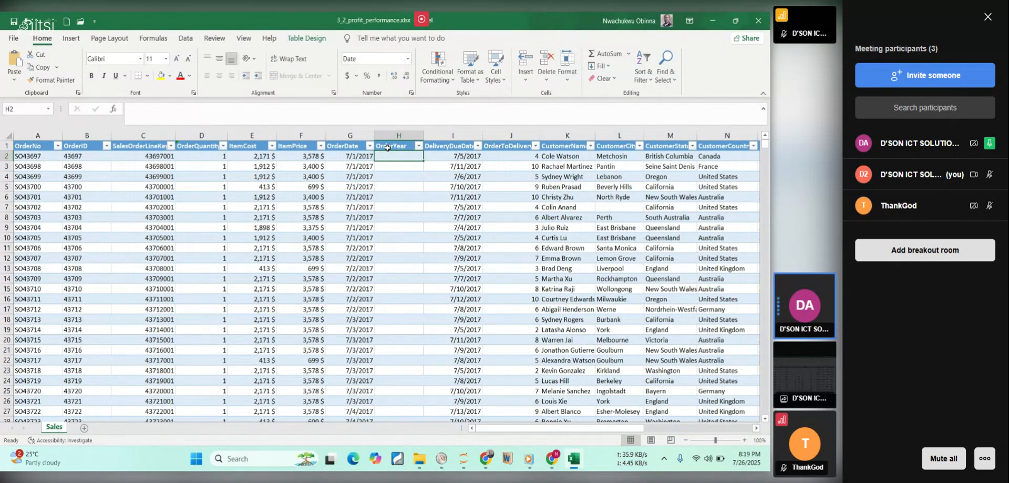
type("=")
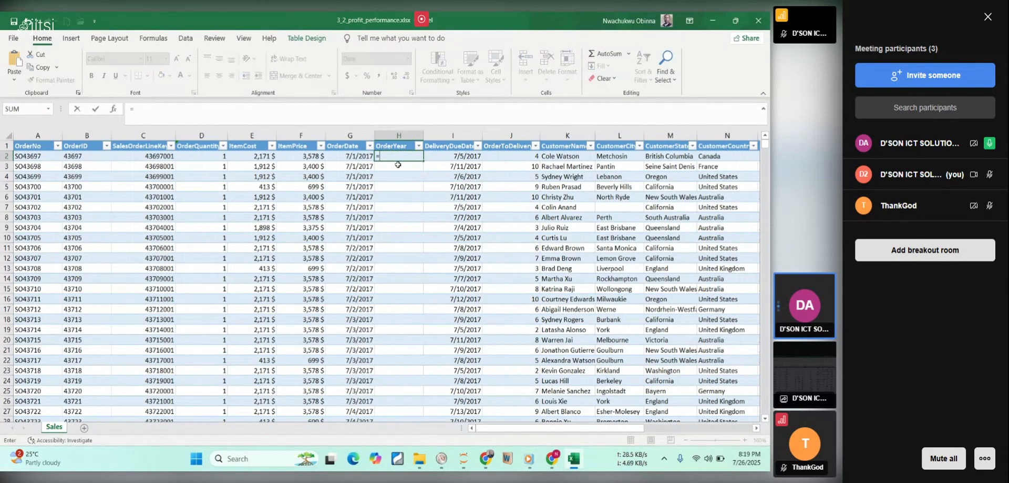
type("ye")
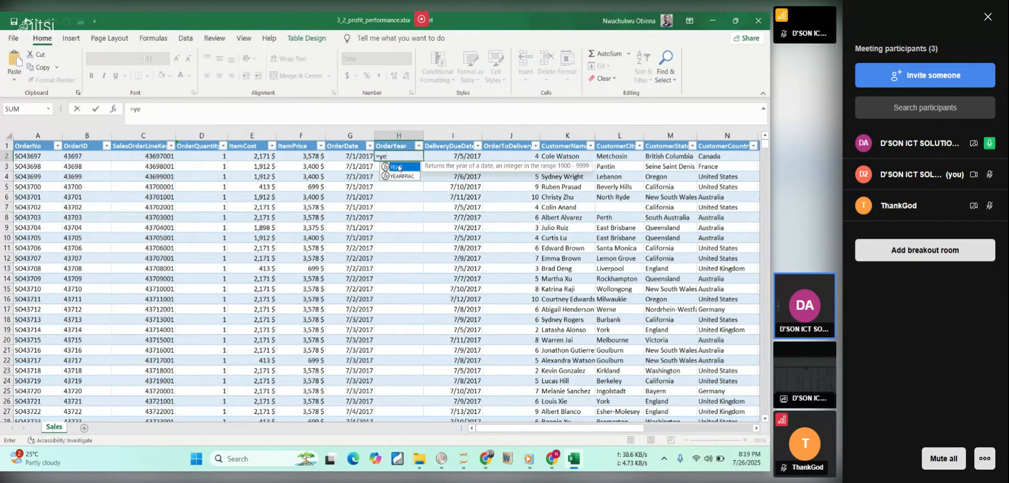
double_click(399, 168)
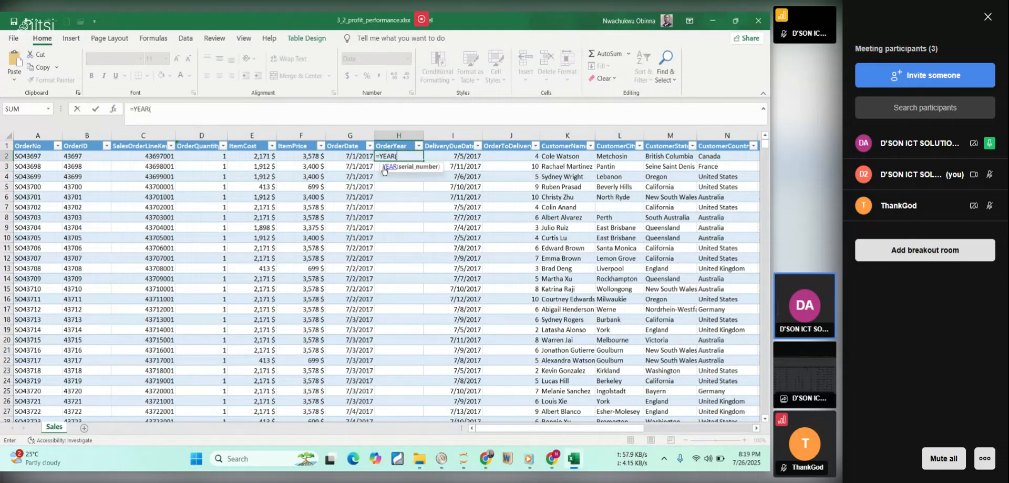
left_click(344, 158)
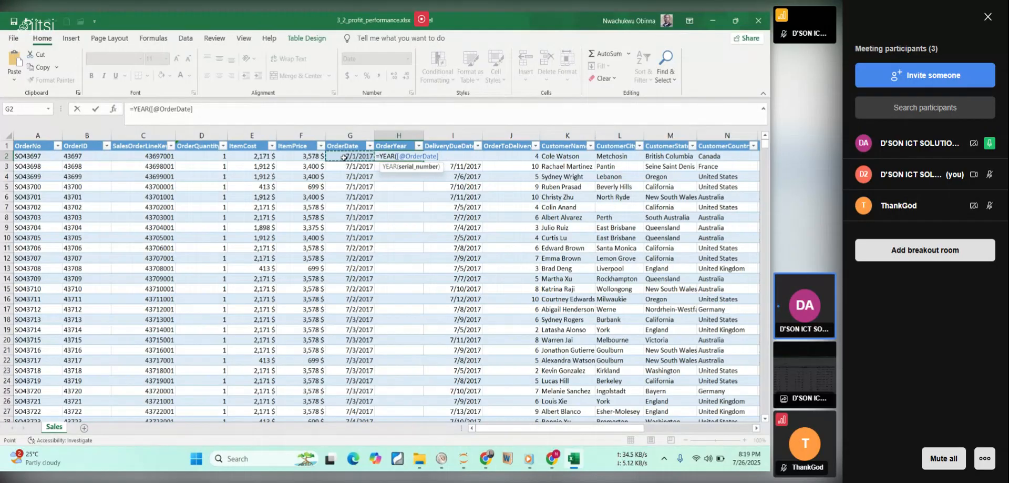
key("Return")
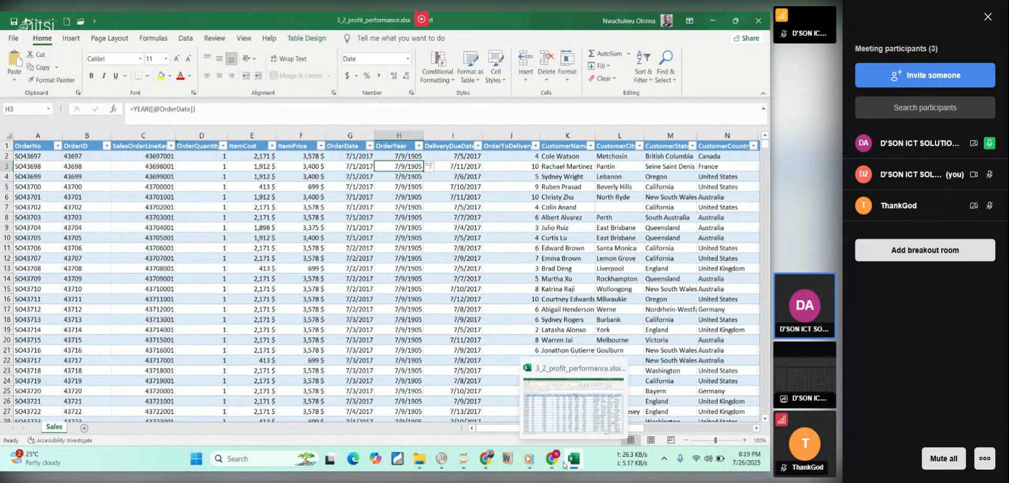
Switch back to the course PDF and check the number formatting instruction for the OrderYear column.
left_click(401, 156)
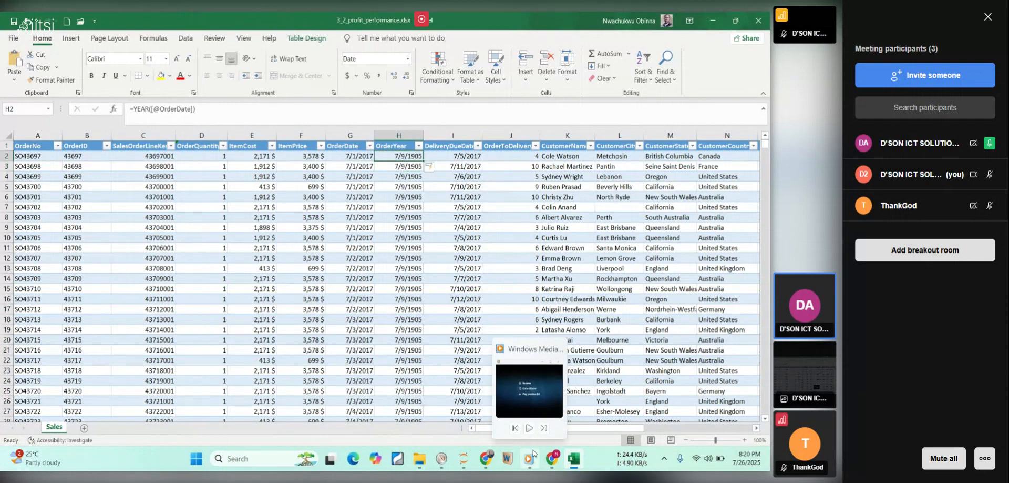
mouse_move(558, 462)
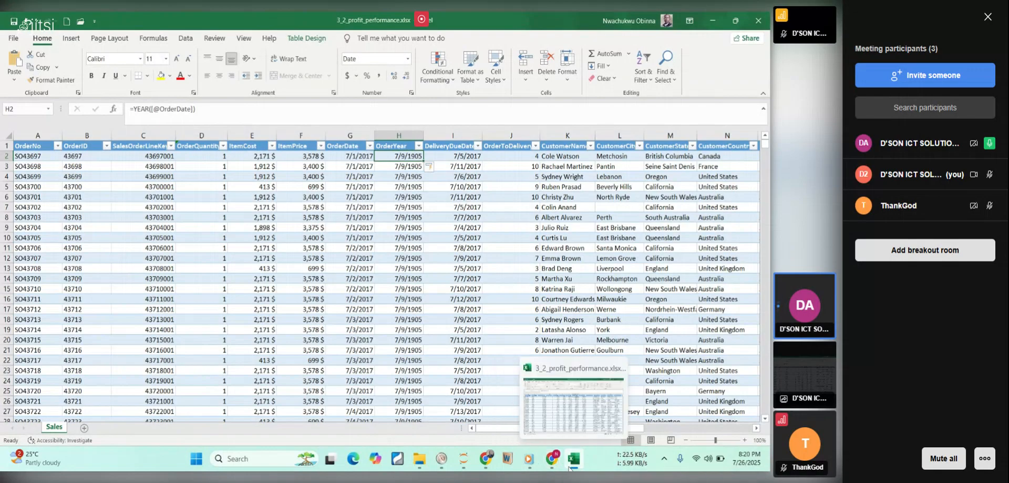
left_click(570, 463)
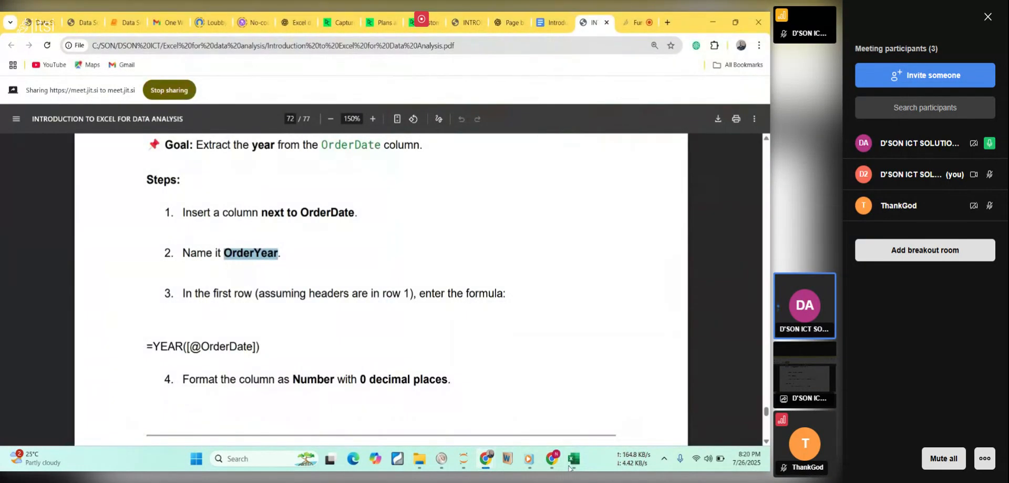
left_click(573, 460)
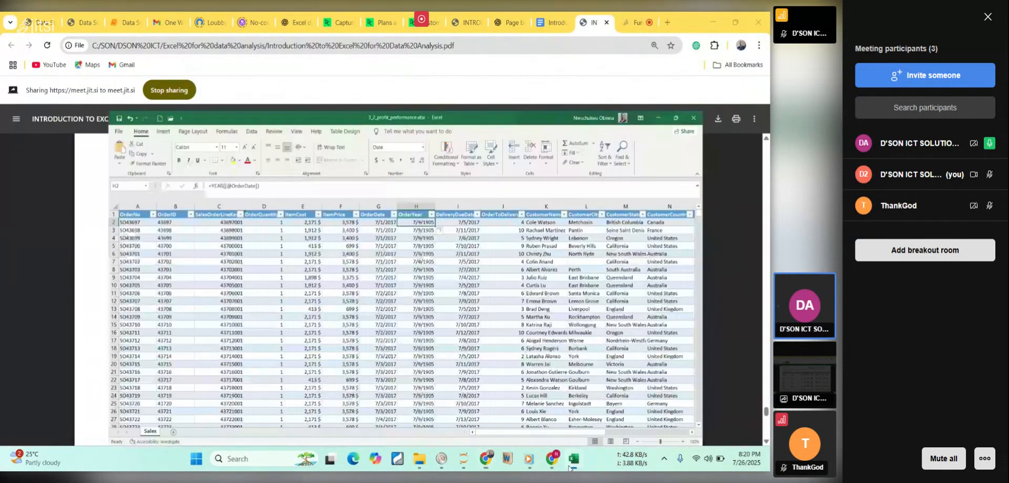
left_click(570, 462)
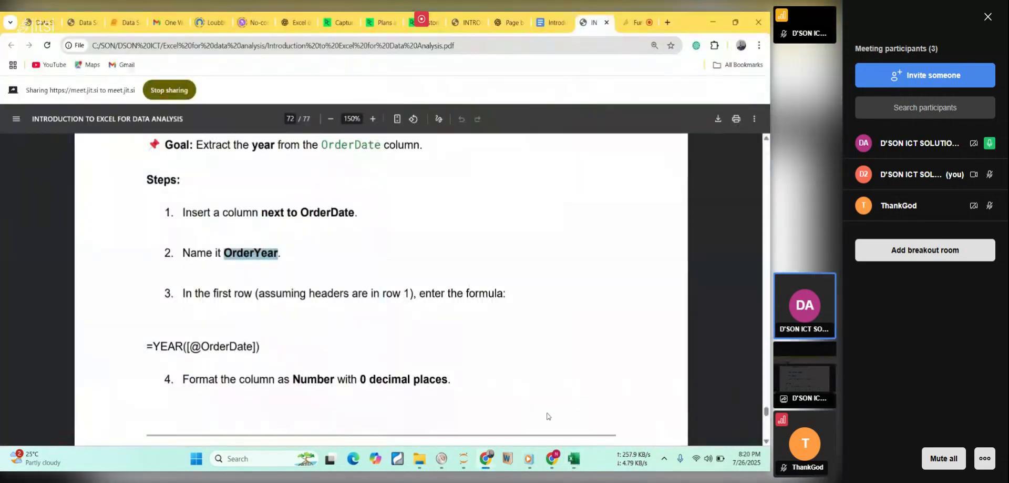
scroll(487, 305, "down", 2)
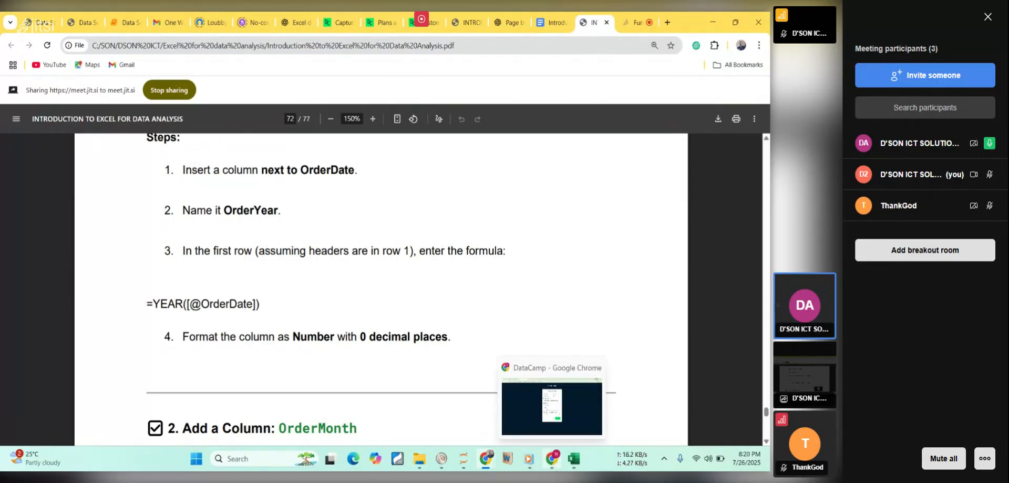
Return to the Excel workbook and apply the Number format to the OrderYear cell in row 2.
left_click(573, 460)
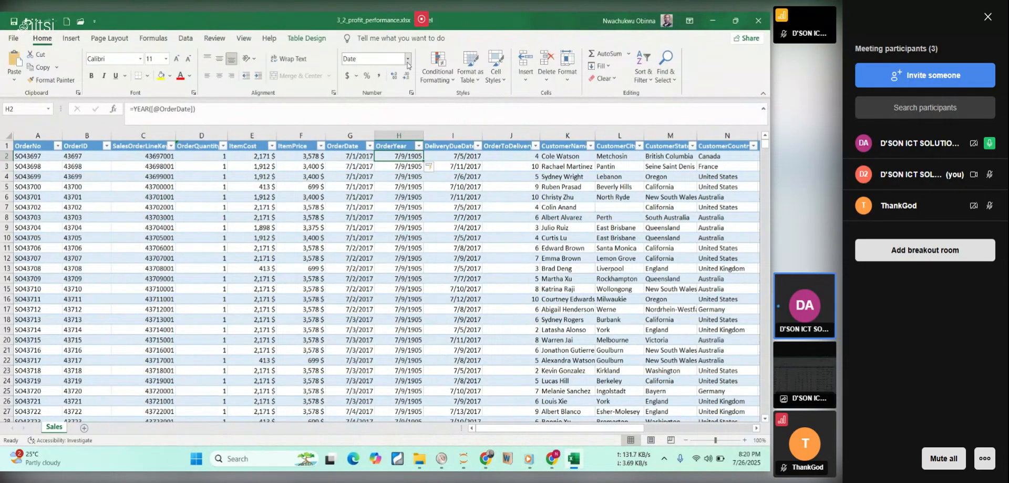
left_click(408, 59)
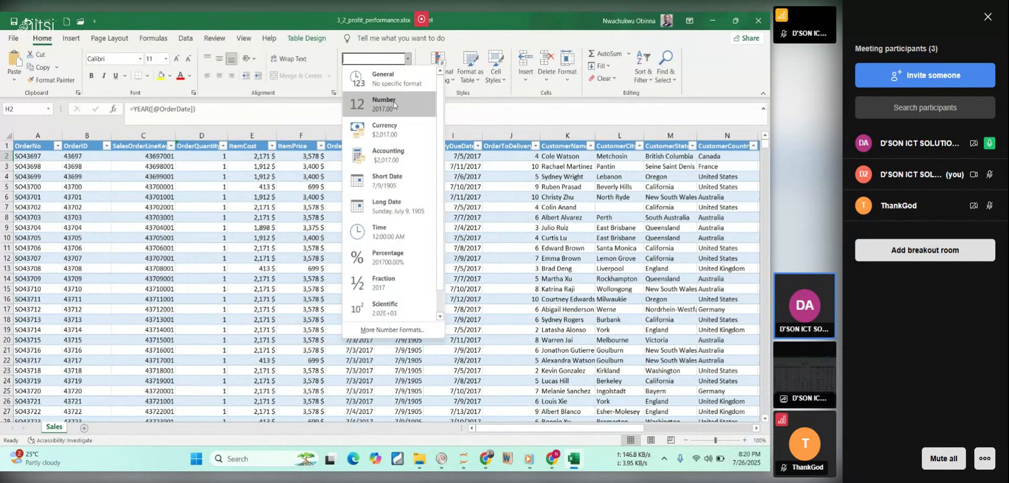
left_click(395, 104)
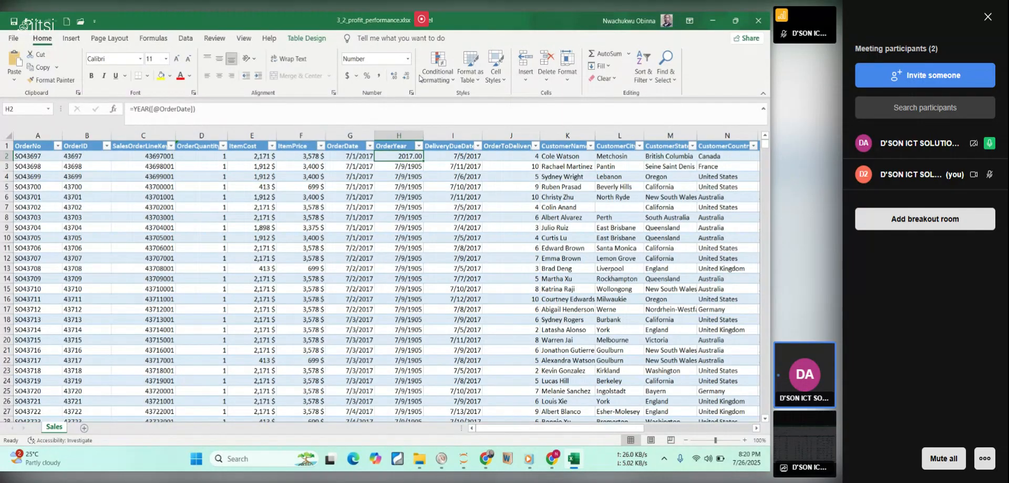
Format the entire OrderYear column as Number with 0 decimal places.
left_click(411, 132)
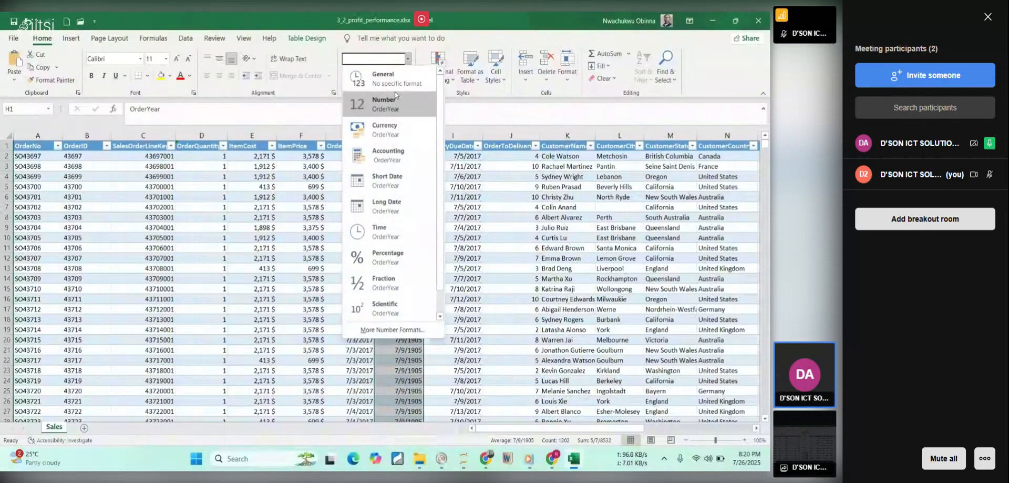
left_click(394, 95)
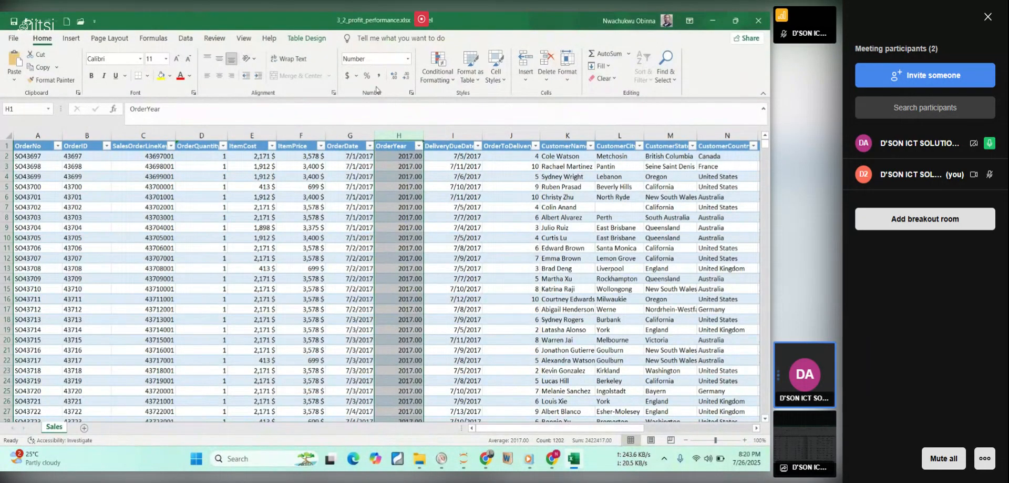
left_click(406, 79)
left_click(405, 79)
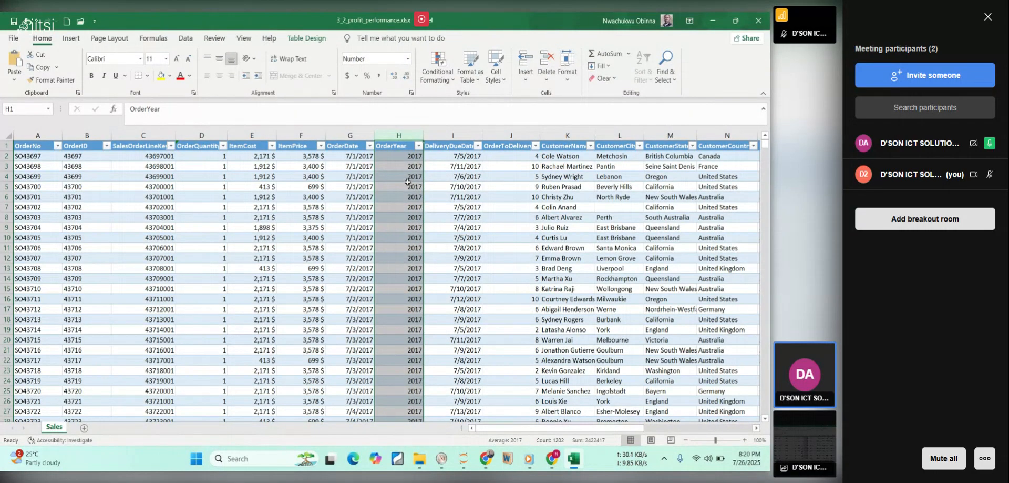
left_click(438, 166)
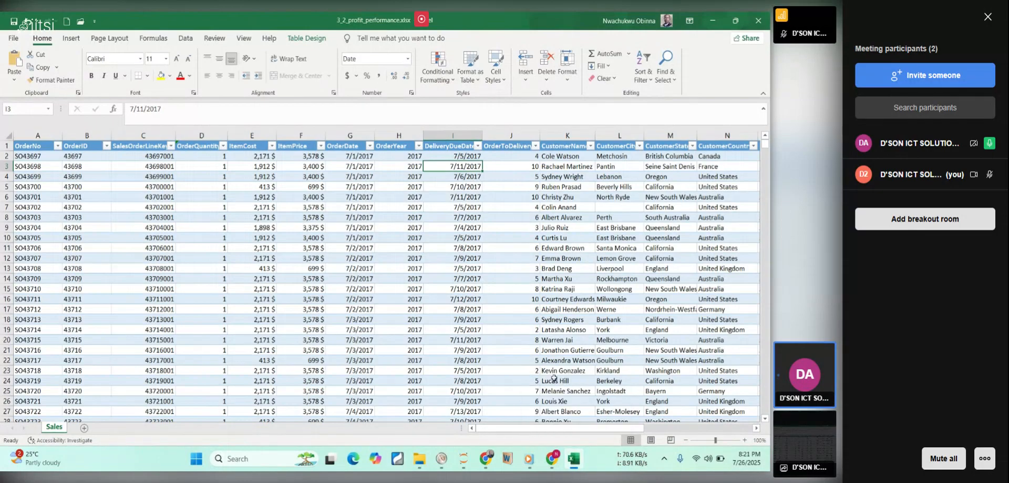
Switch to the course PDF and read the goal and first instruction for adding the OrderMonth column.
left_click(573, 462)
scroll(520, 188, "down", 1)
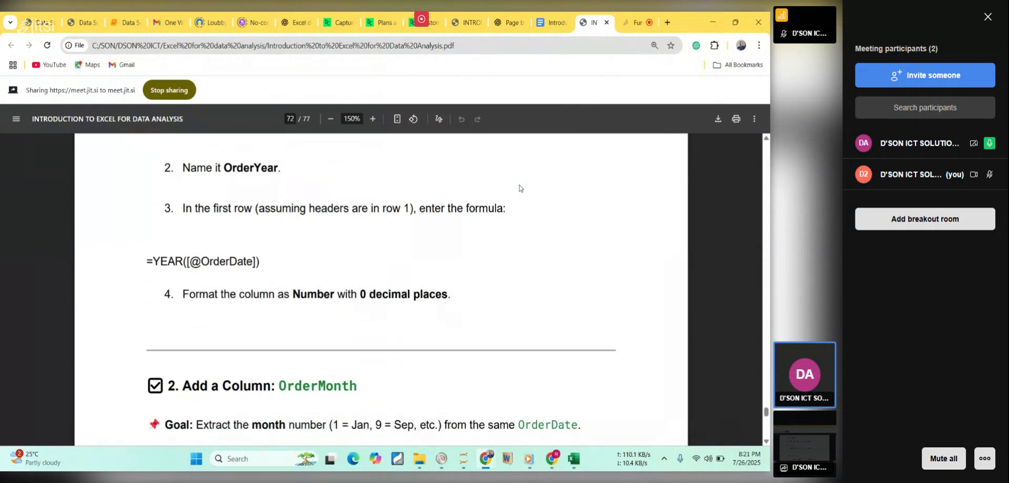
scroll(520, 188, "down", 4)
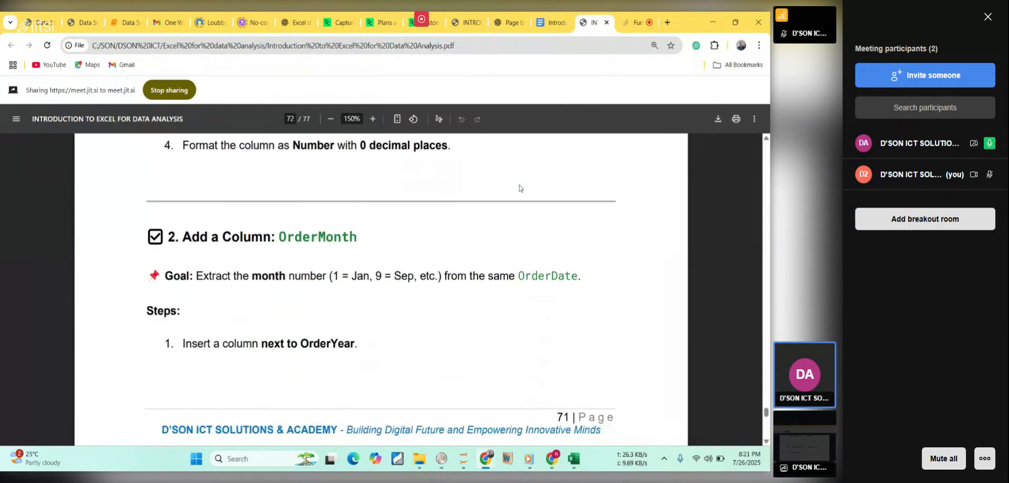
scroll(520, 187, "down", 1)
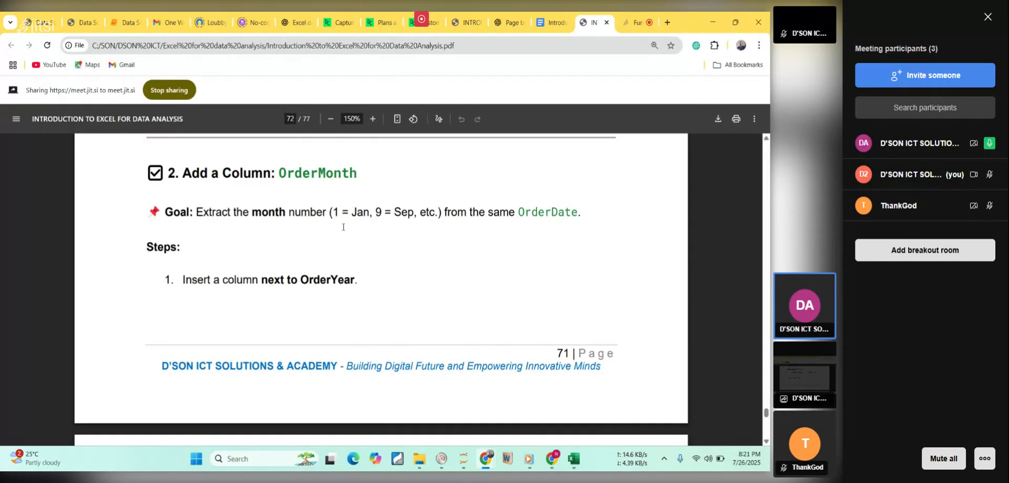
left_click_drag(174, 274, 329, 287)
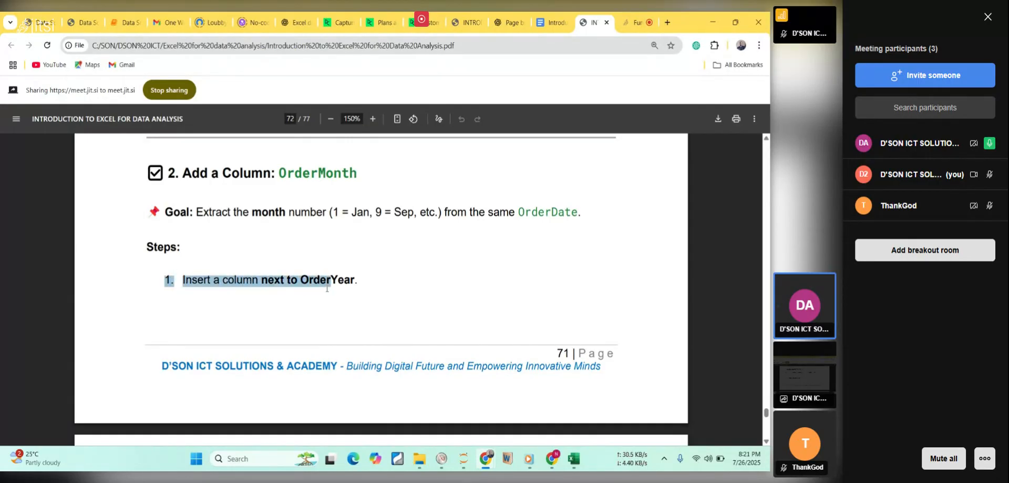
left_click_drag(237, 279, 240, 279)
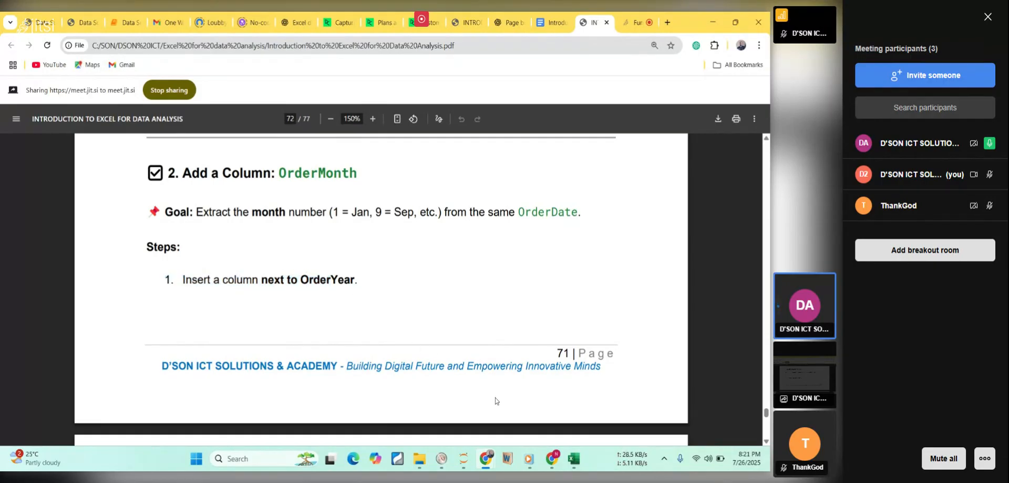
Return to the Excel workbook and insert a new column between OrderYear and DeliveryDueDate.
left_click(575, 459)
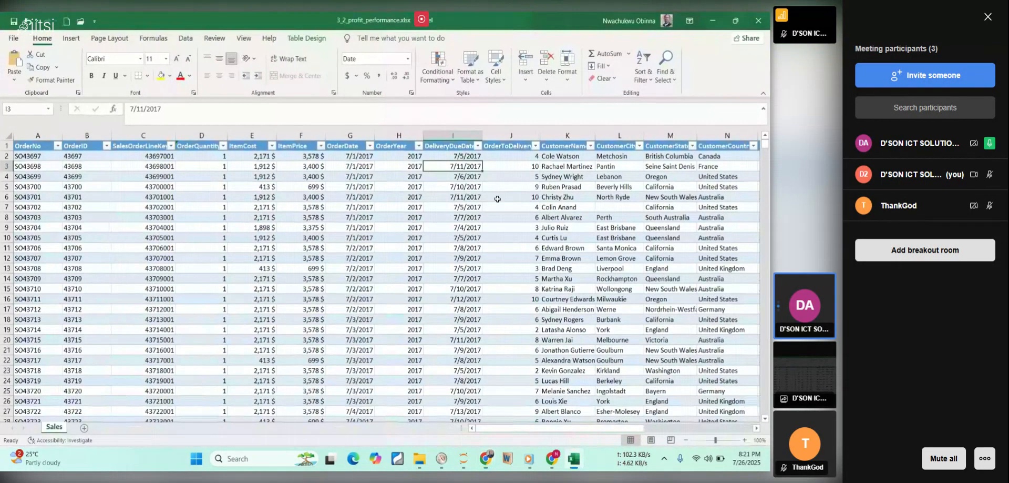
left_click(438, 138)
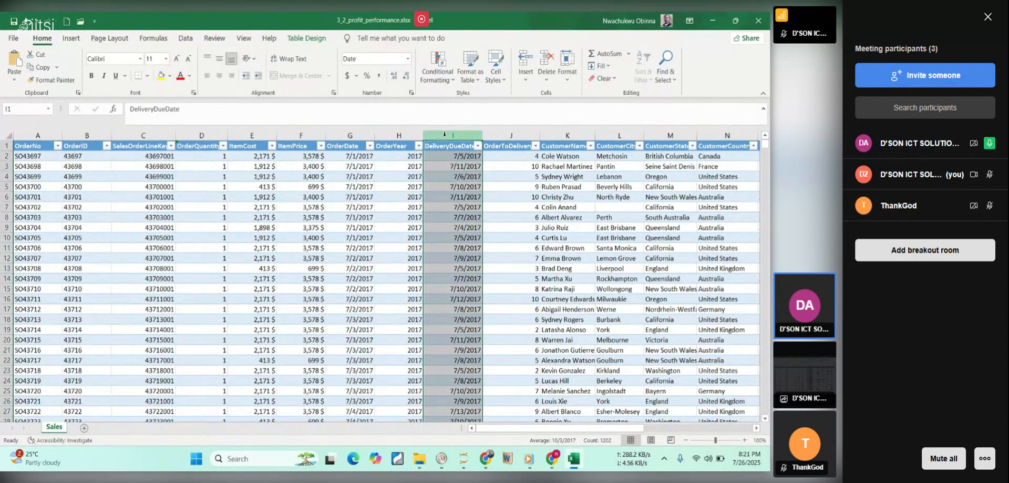
right_click(439, 182)
left_click(470, 274)
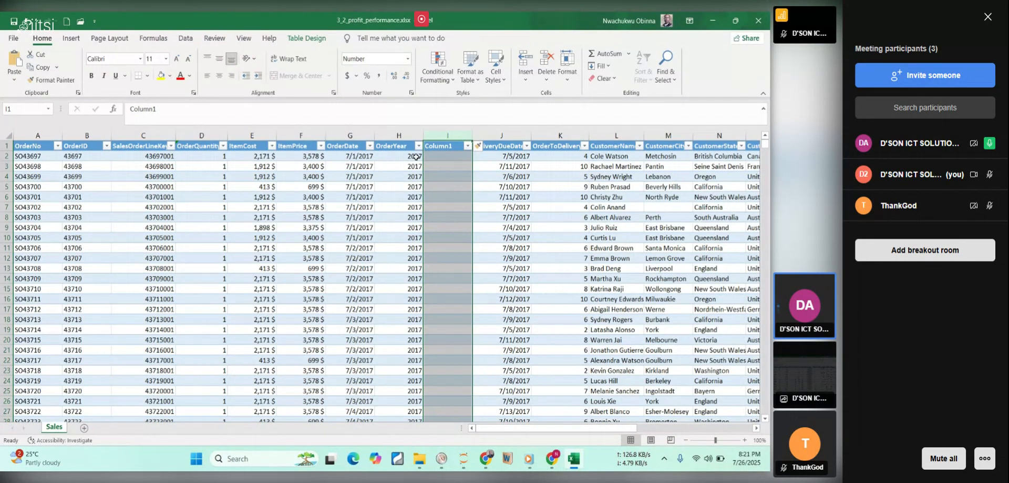
Switch back to the course PDF and check the naming instruction for the new month column.
left_click(574, 459)
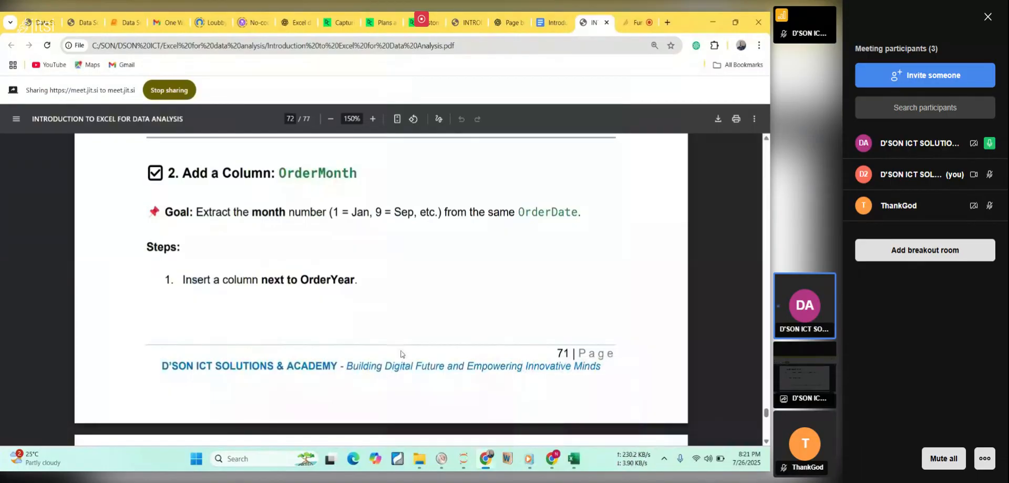
double_click(307, 174)
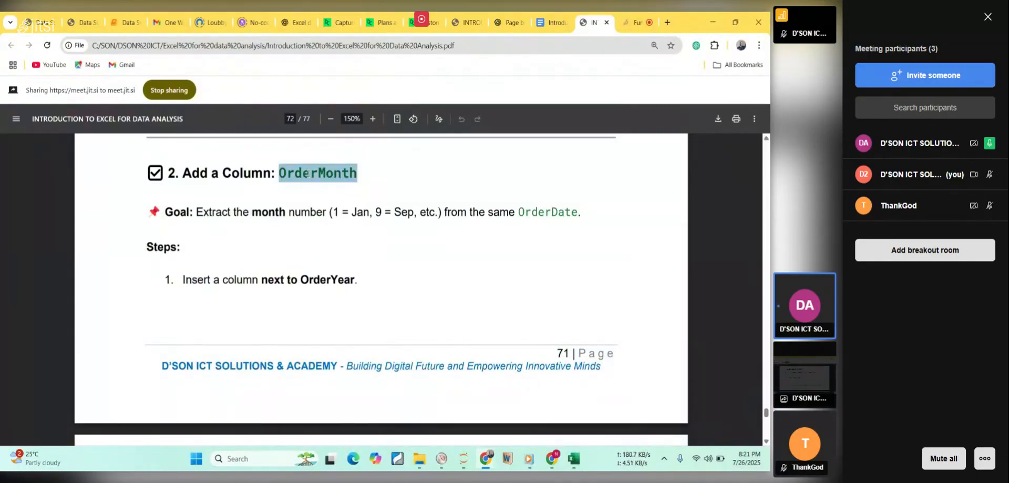
left_click(288, 193)
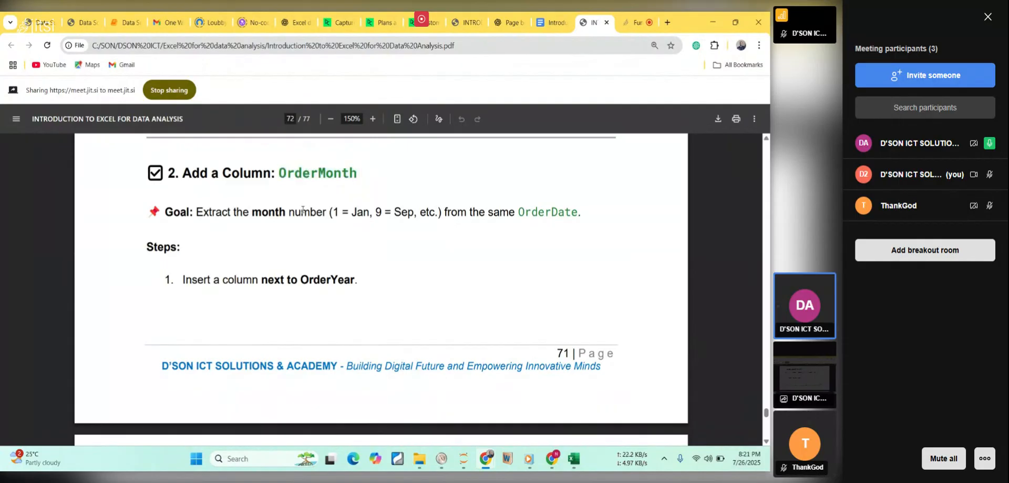
scroll(303, 209, "down", 4)
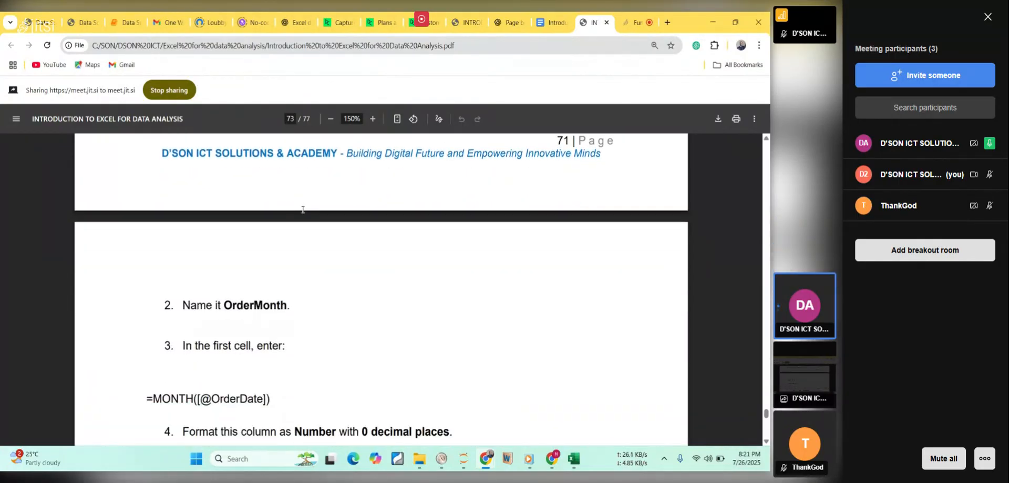
scroll(303, 209, "down", 1)
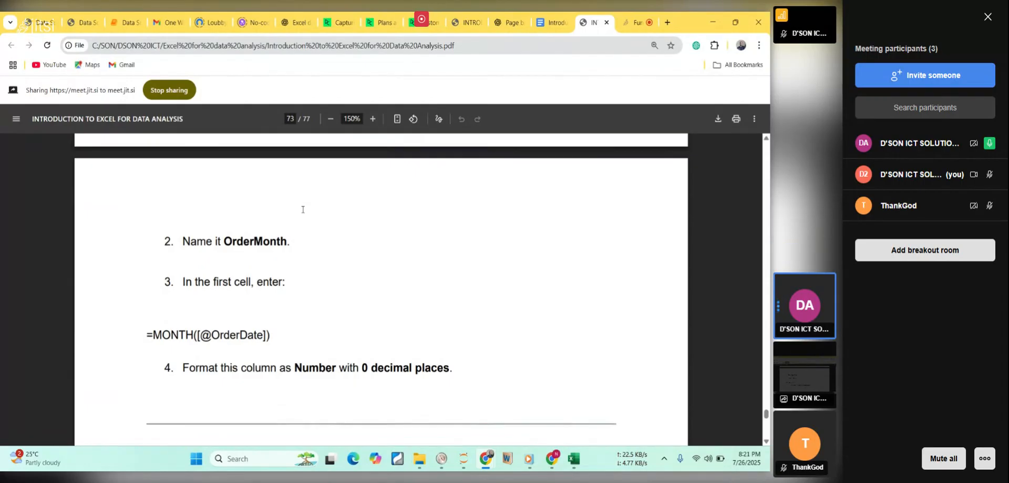
double_click(267, 239)
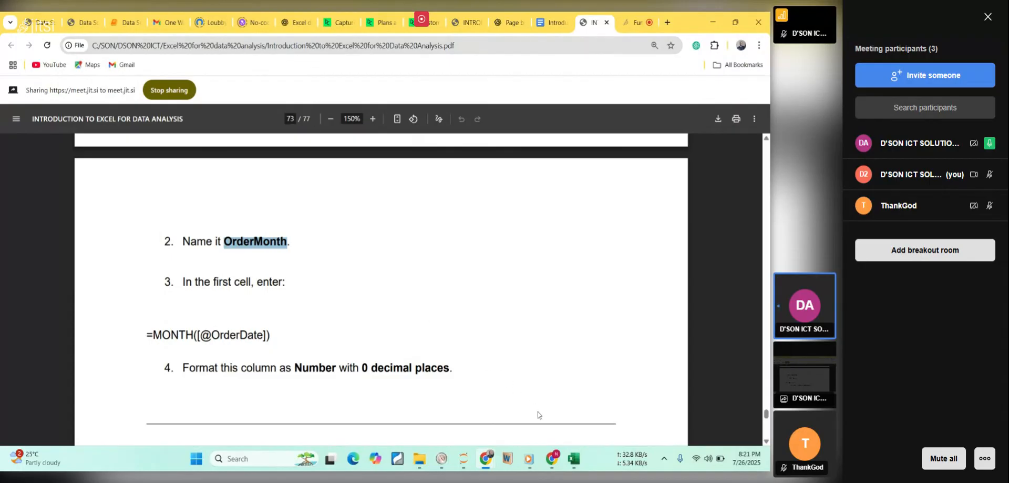
Return to the Excel workbook and rename the header of the new column as OrderMonth.
left_click(573, 459)
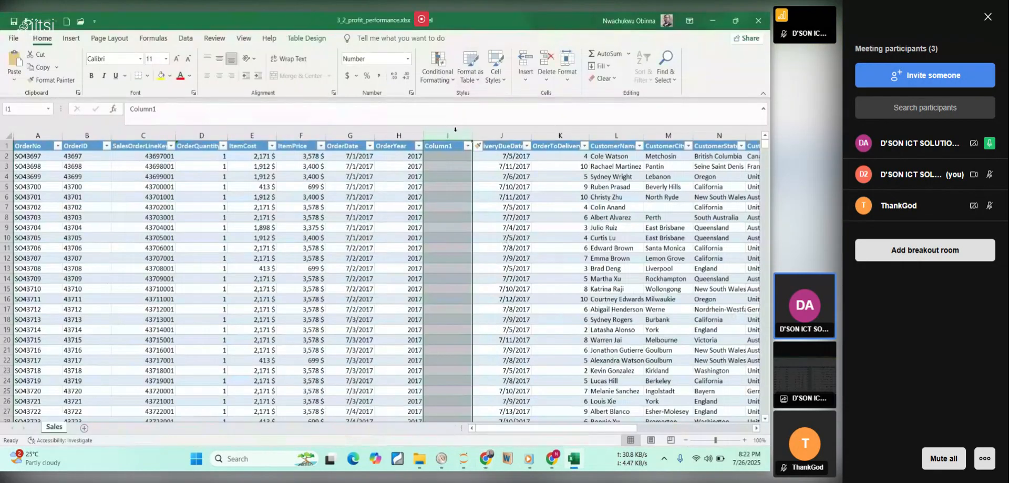
double_click(457, 147)
key("BackSpace")
key("BackSpace")
key("BackSpace")
key("BackSpace")
key("BackSpace")
key("BackSpace")
type("OrderMonth")
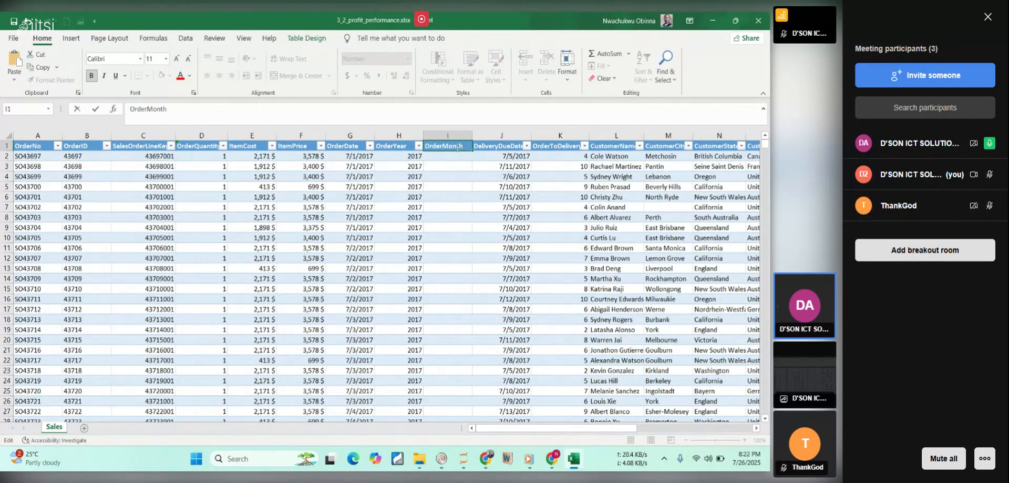
key("Return")
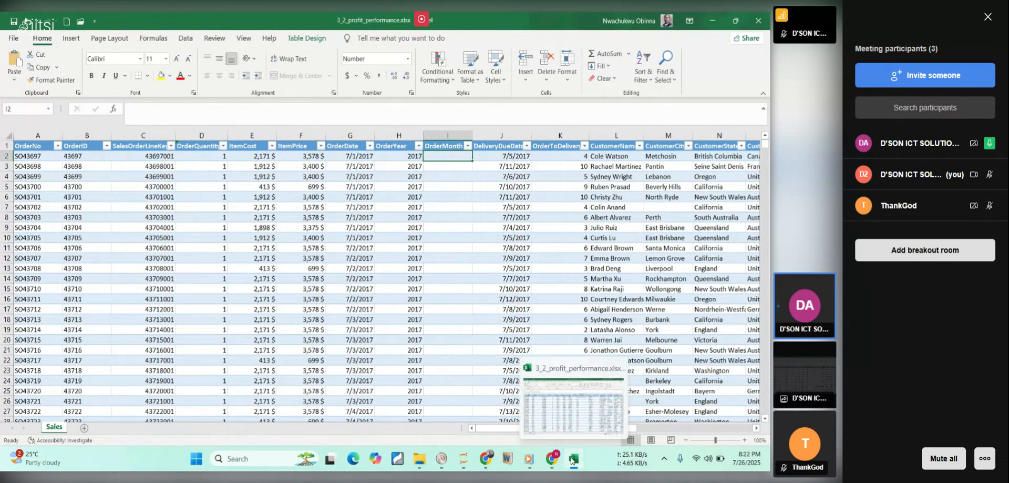
Switch to the course PDF and check the formula instruction for the OrderMonth column.
left_click(573, 460)
left_click(572, 460)
left_click(572, 461)
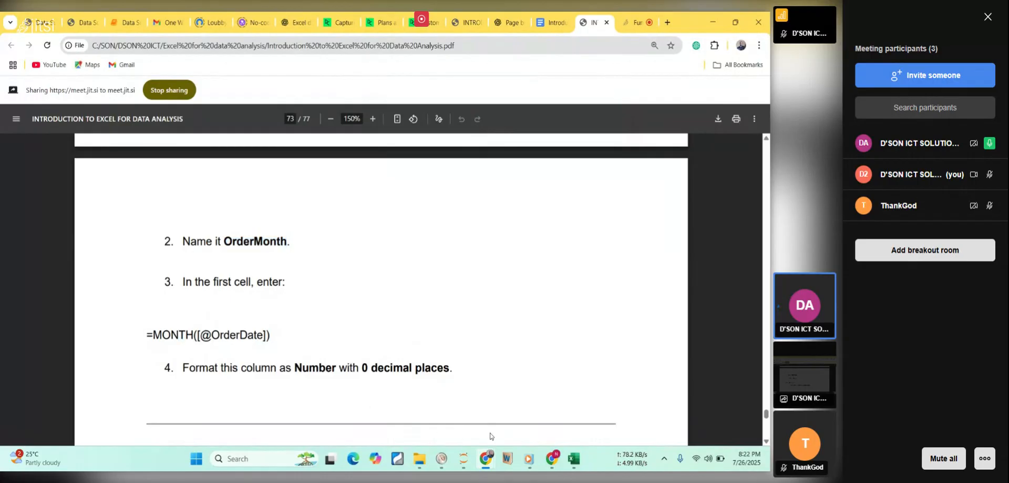
left_click(573, 459)
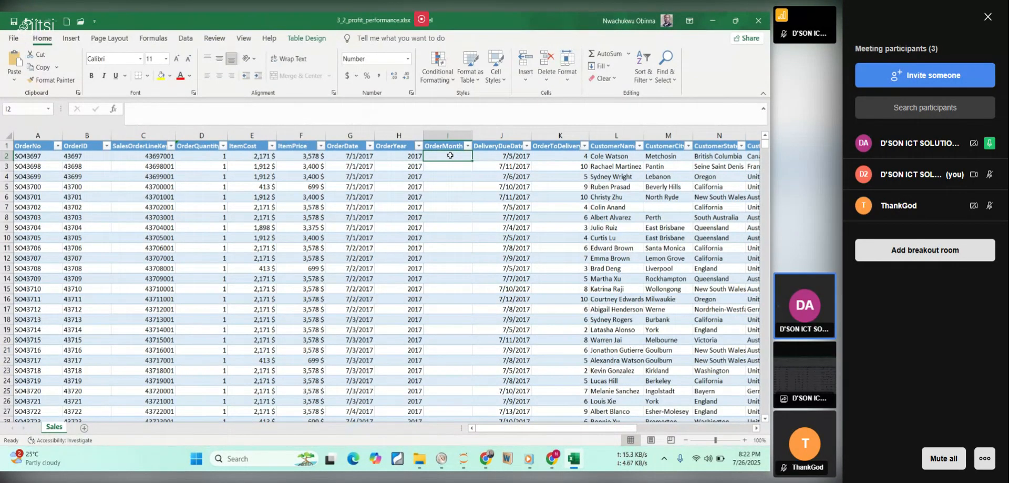
type("=mo")
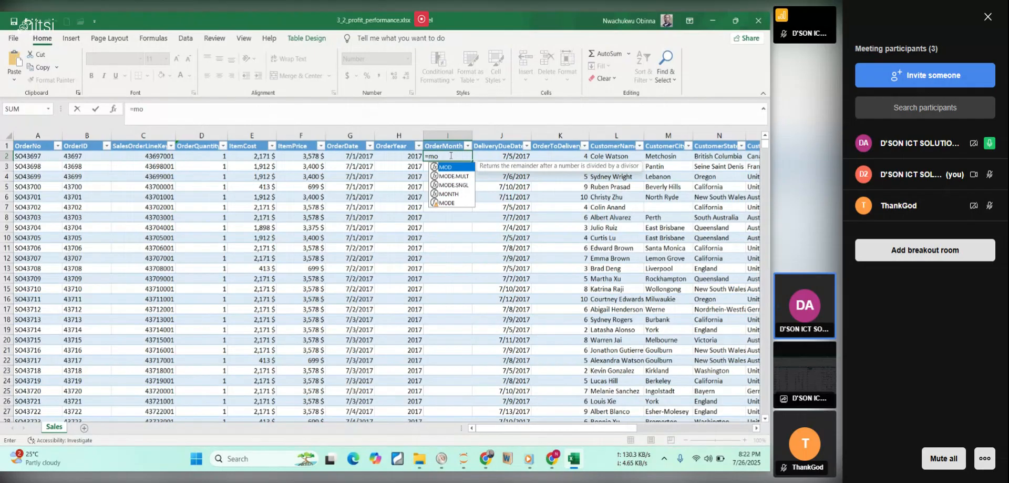
left_click(455, 194)
double_click(455, 194)
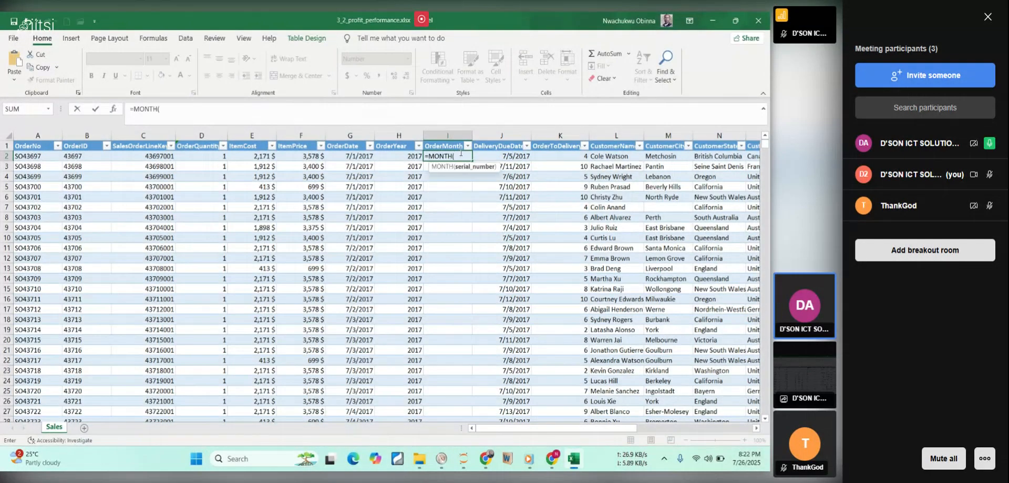
left_click(354, 156)
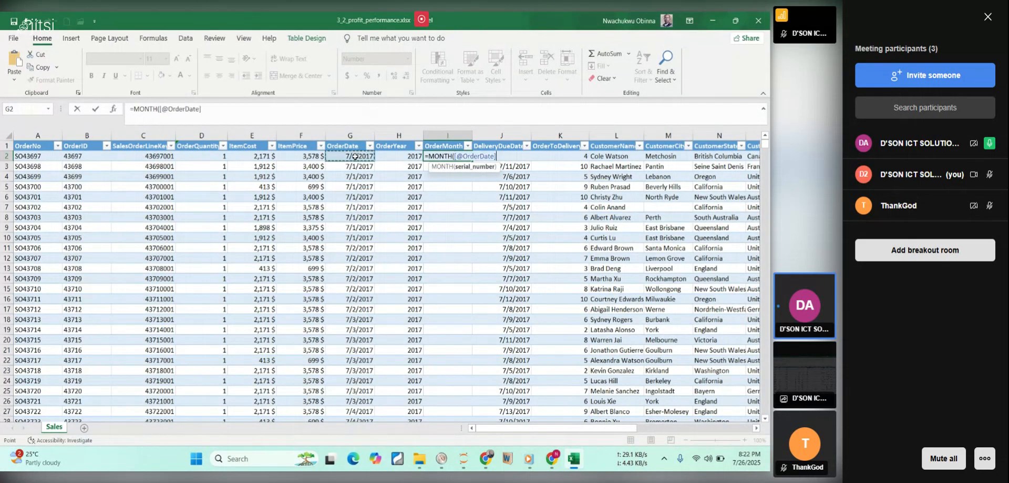
type("\\")
key("Return")
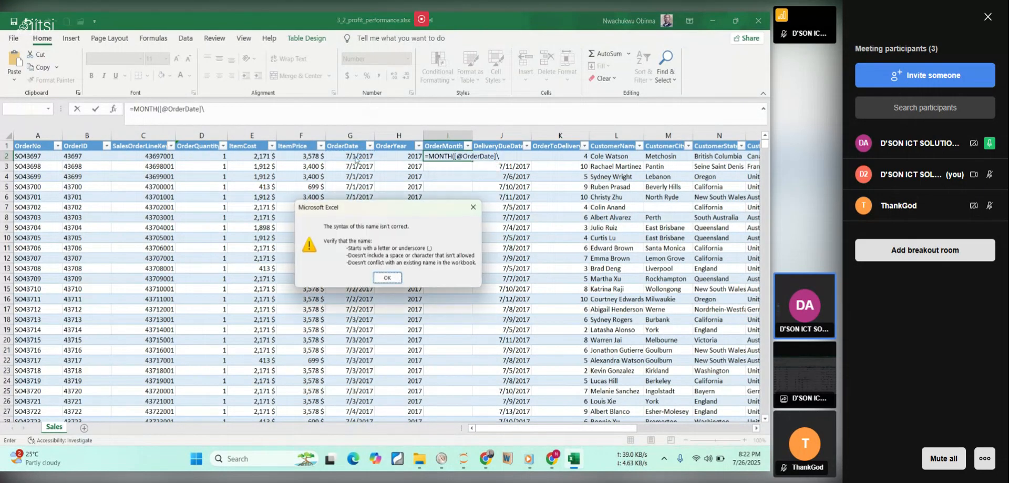
key("Return")
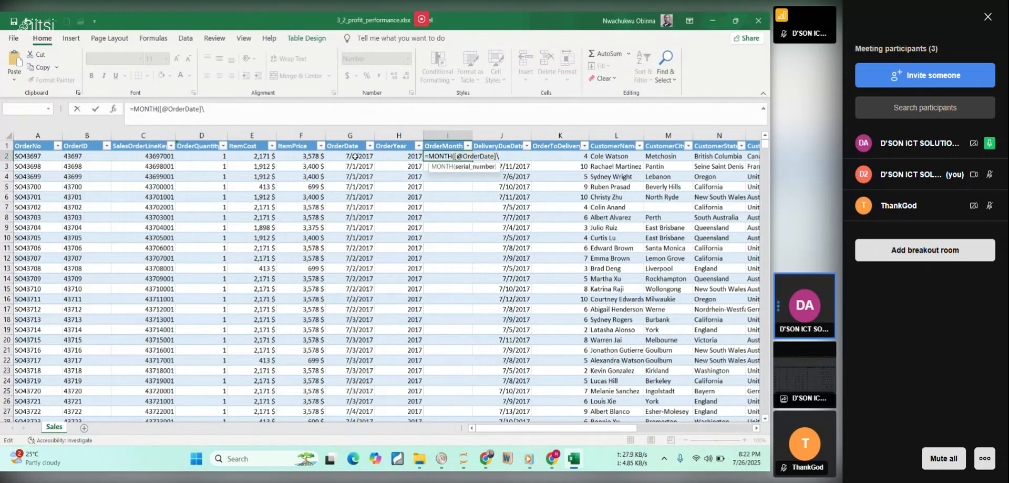
key("BackSpace")
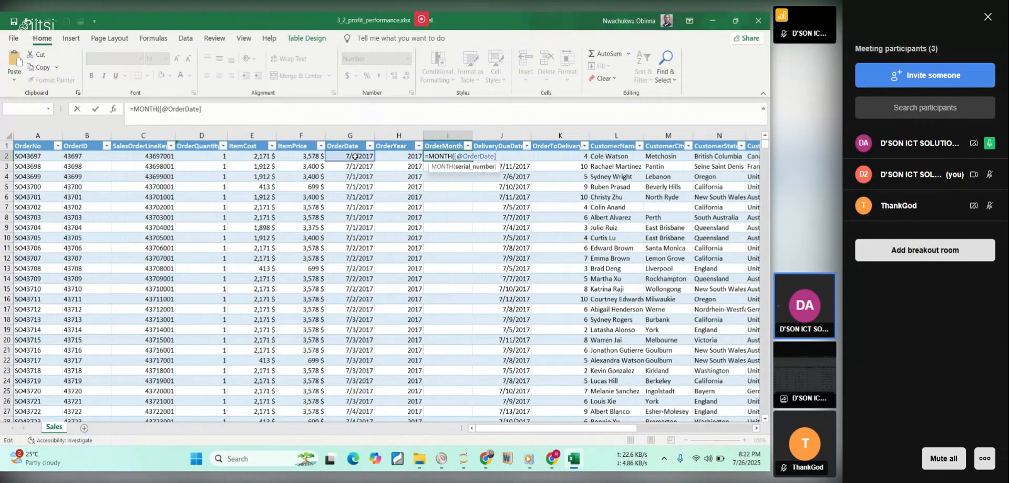
type(")")
key("Return")
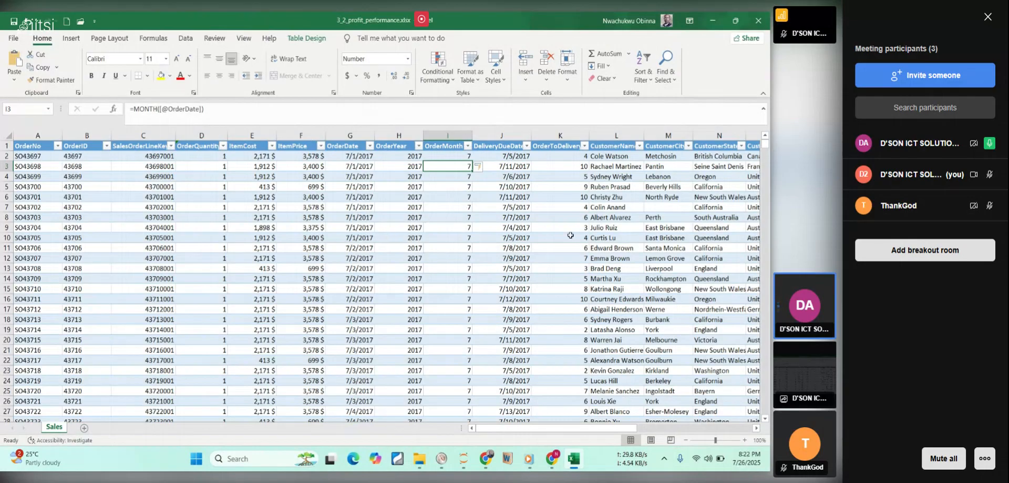
Examine the OrderMonth values against the order dates further down the Sales table.
scroll(452, 236, "down", 2)
scroll(459, 227, "down", 20)
scroll(447, 286, "down", 20)
scroll(443, 293, "down", 20)
scroll(436, 290, "down", 16)
scroll(433, 299, "down", 20)
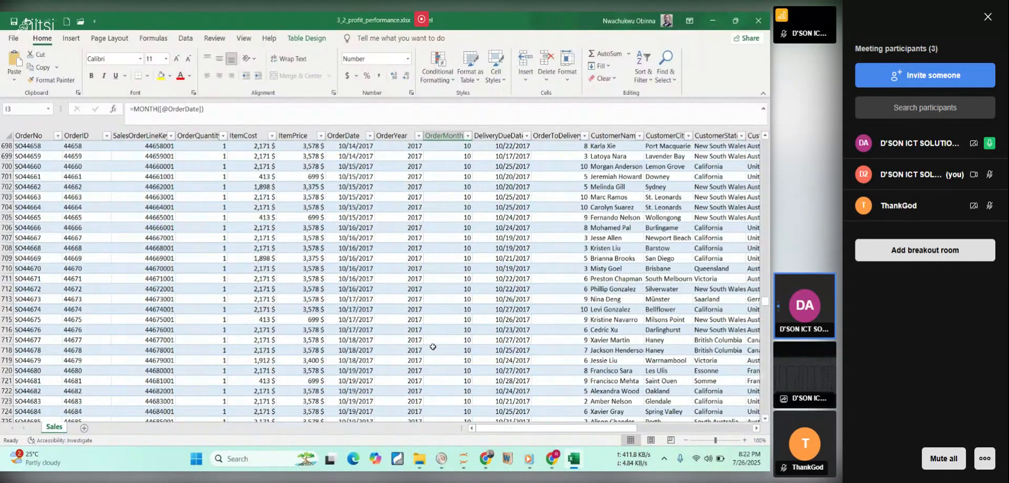
right_click(433, 346)
scroll(390, 257, "down", 12)
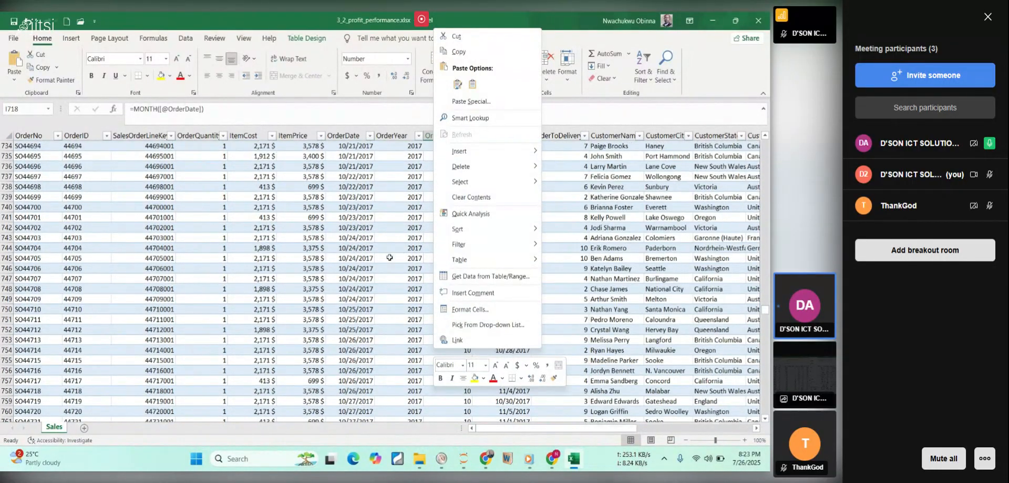
key("Escape")
scroll(424, 267, "down", 3)
scroll(425, 267, "down", 20)
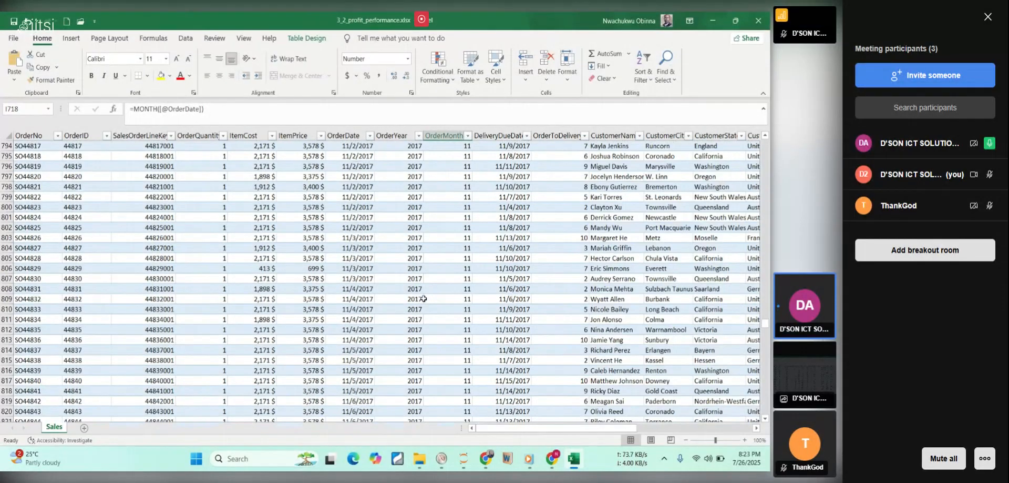
scroll(427, 334, "down", 20)
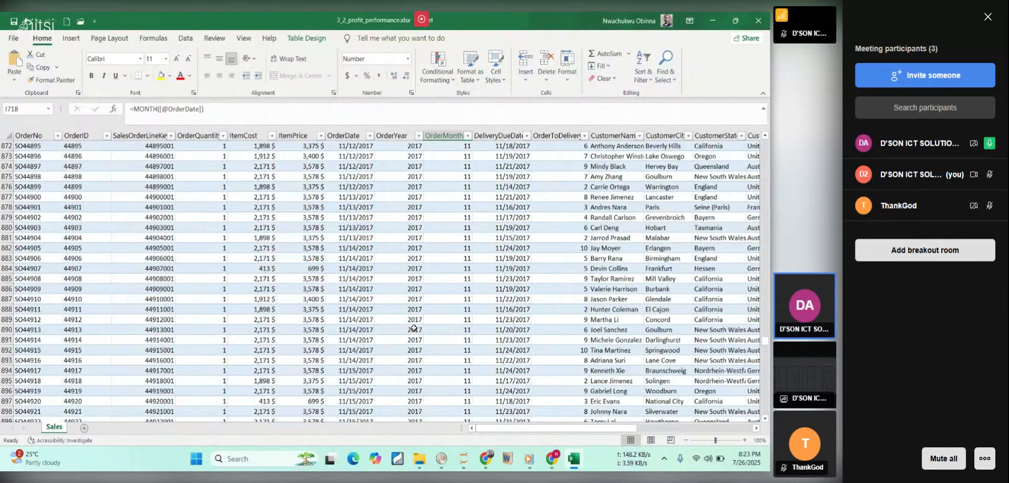
scroll(407, 349, "down", 20)
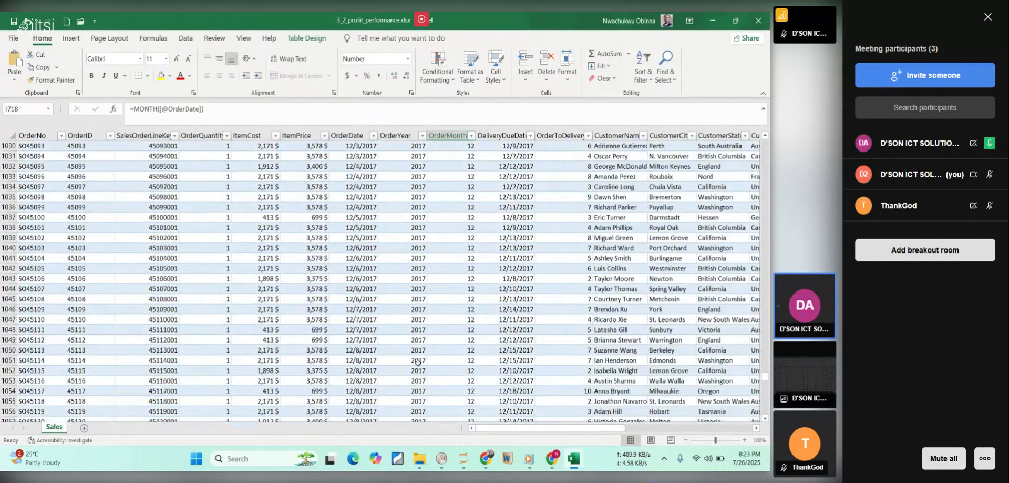
Review the OrderMonth values through the last row of the Sales table and return to the column's first data row.
scroll(439, 368, "down", 20)
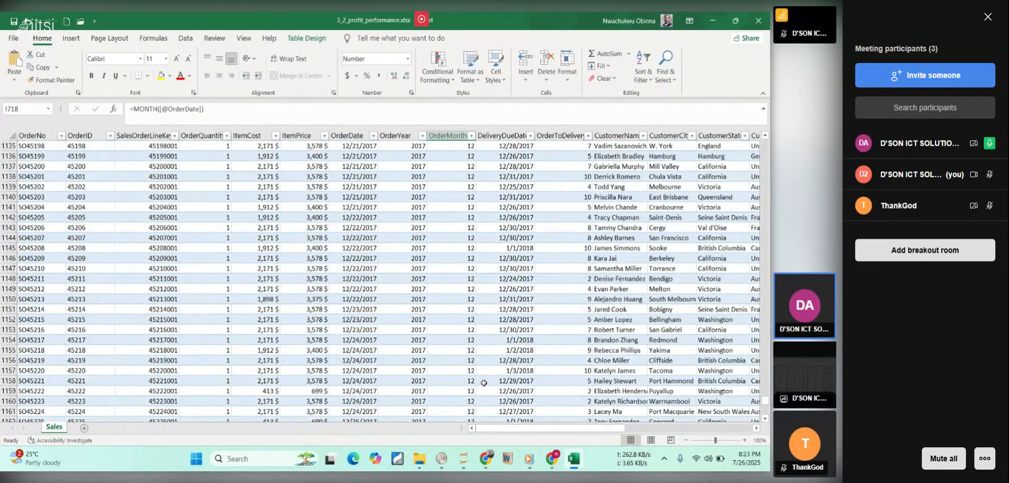
scroll(506, 334, "down", 15)
scroll(646, 351, "up", 11)
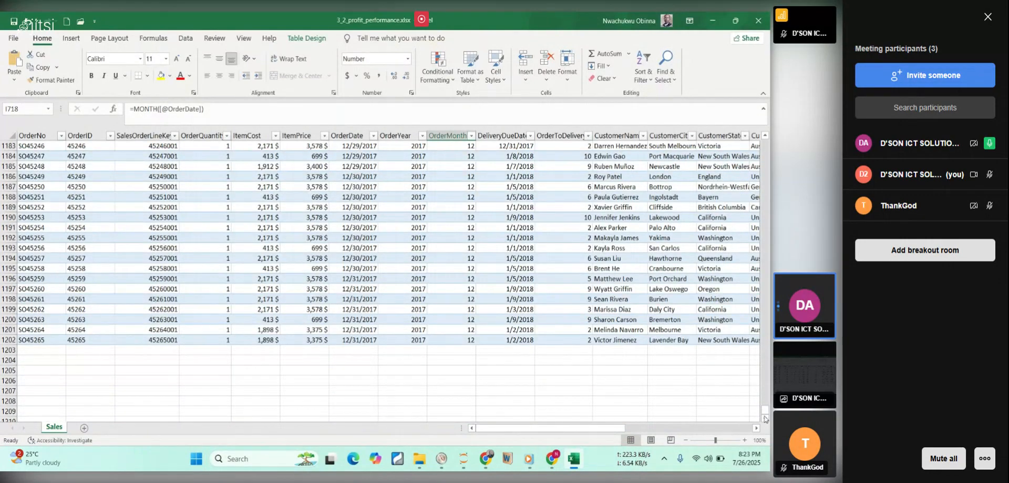
left_click_drag(763, 414, 767, 399)
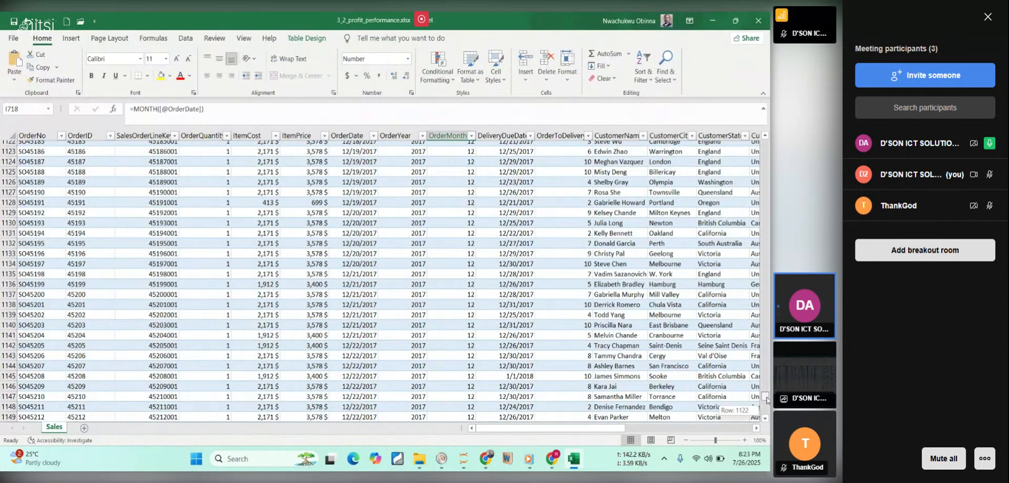
left_click_drag(766, 395, 765, 253)
left_click_drag(754, 192, 763, 145)
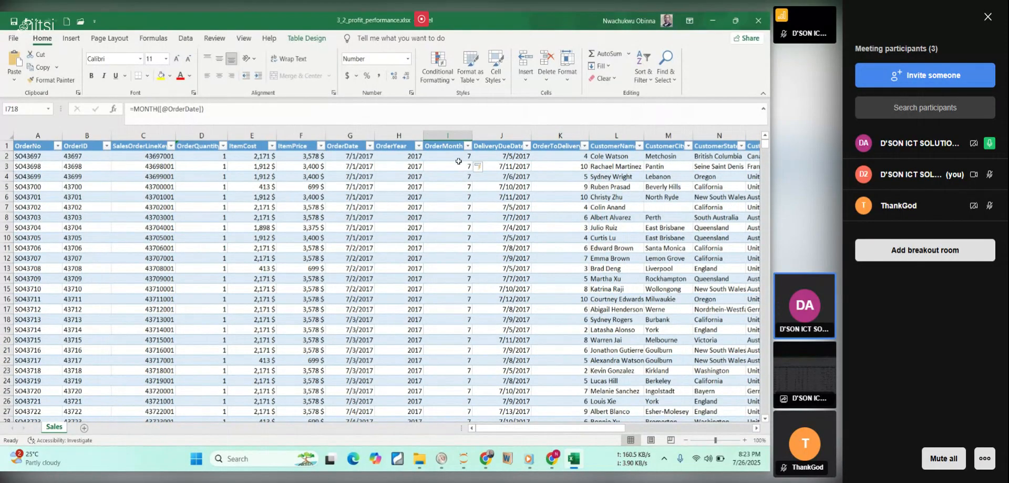
left_click(467, 165)
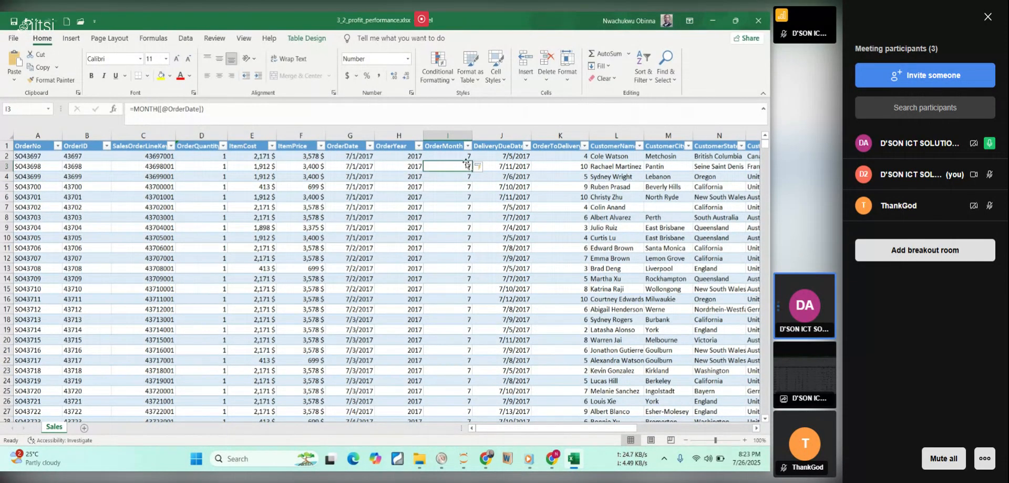
left_click(450, 156)
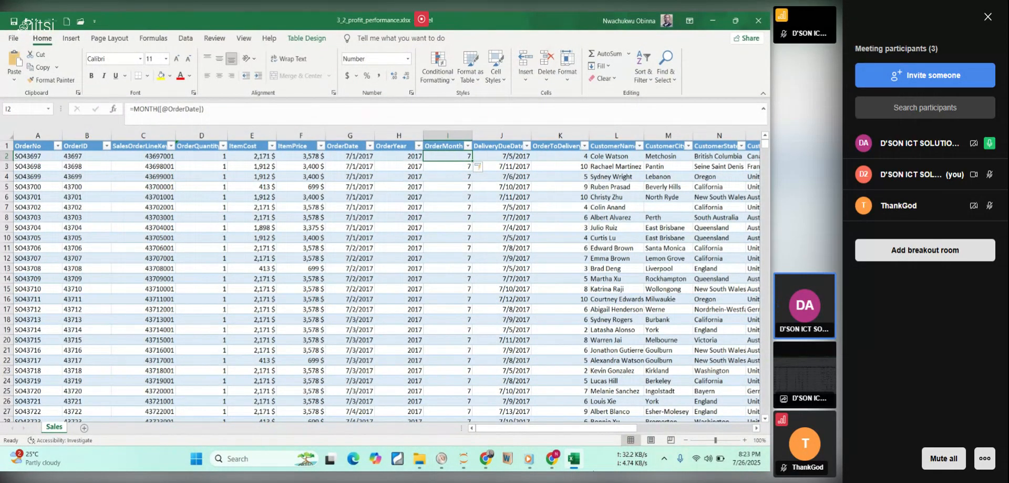
Switch to the course PDF and read the steps for analyzing the average cost of September orders.
left_click(574, 458)
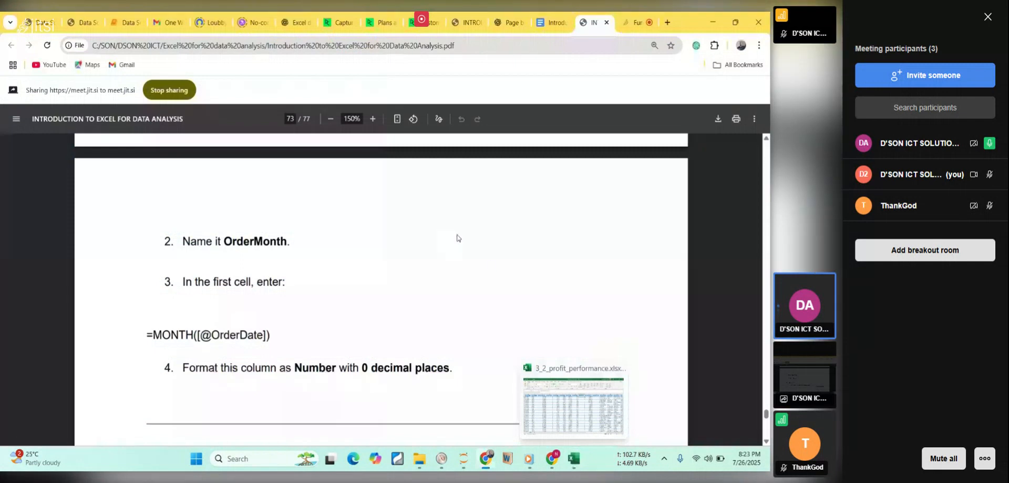
scroll(428, 213, "down", 1)
scroll(428, 214, "down", 4)
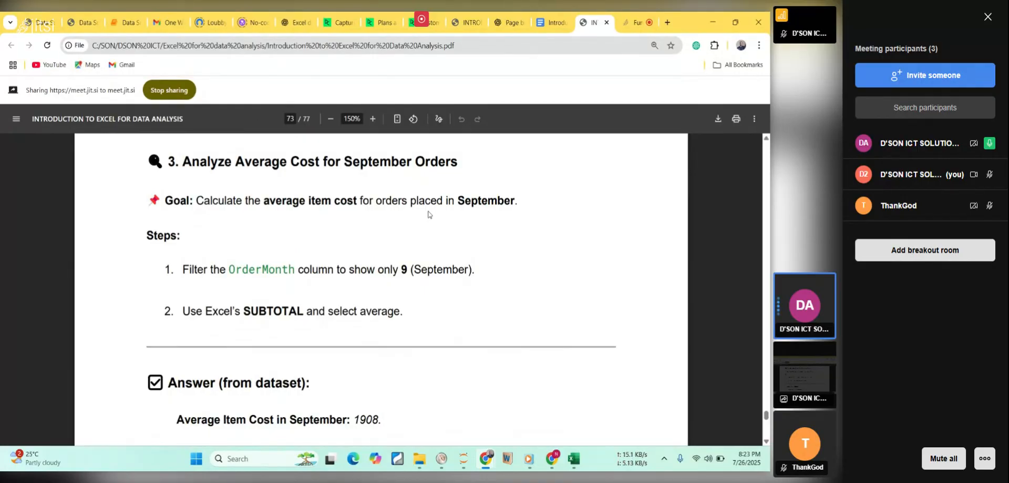
scroll(429, 213, "down", 1)
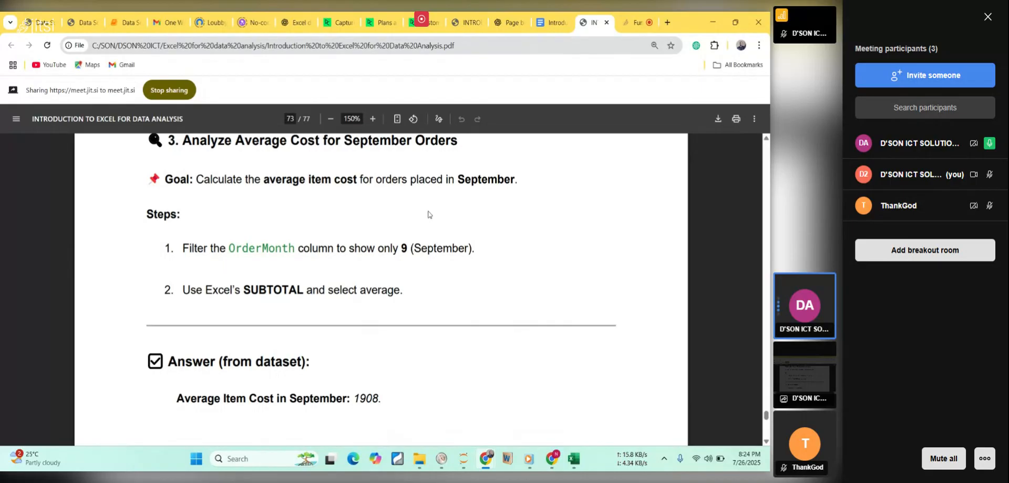
Return to the Excel workbook and filter the OrderMonth column to show only 9.
left_click(576, 460)
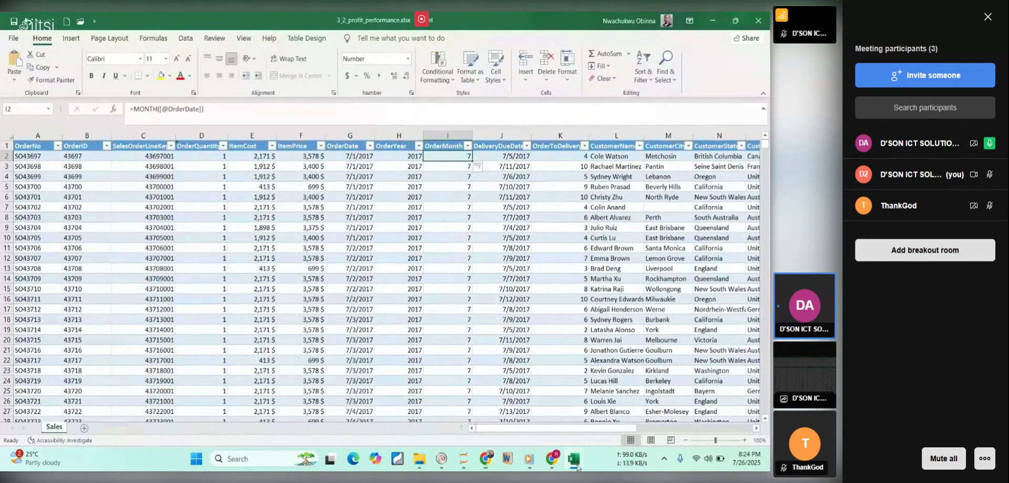
left_click(469, 147)
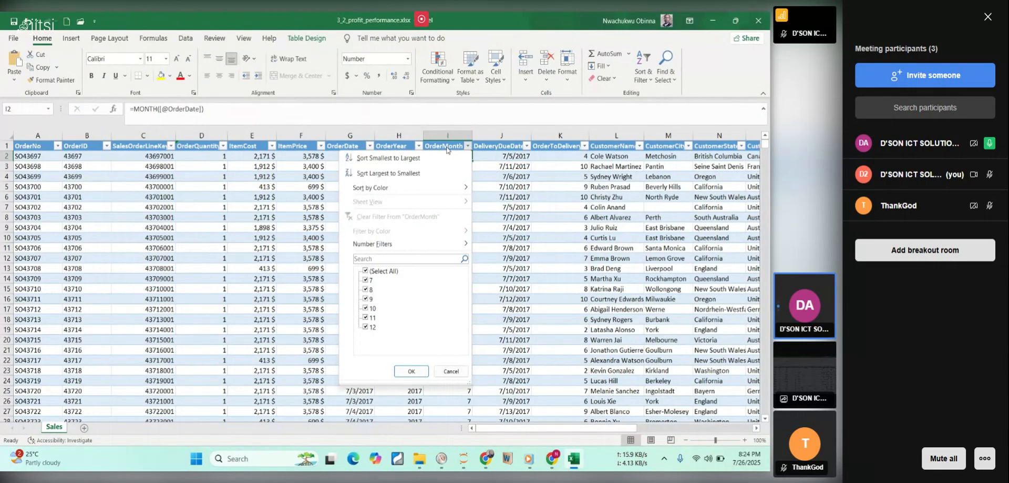
left_click(369, 272)
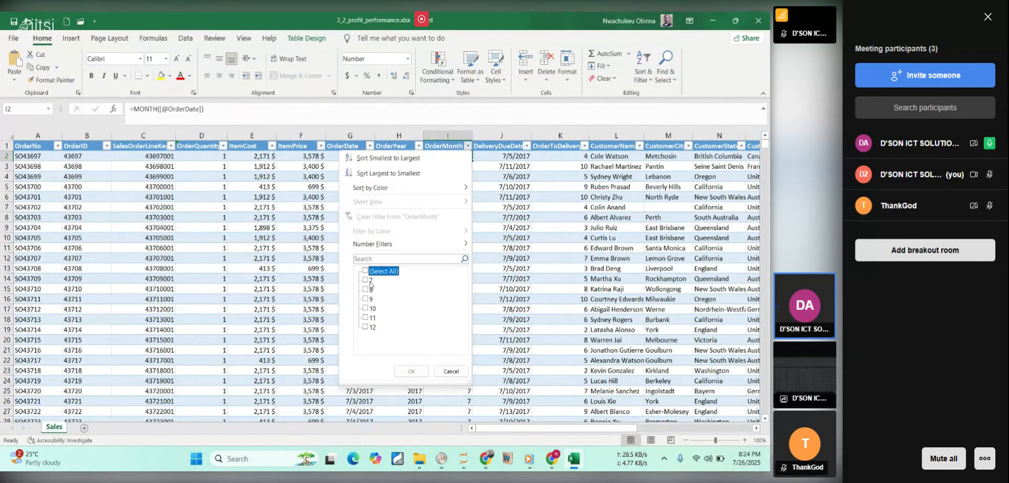
left_click(367, 299)
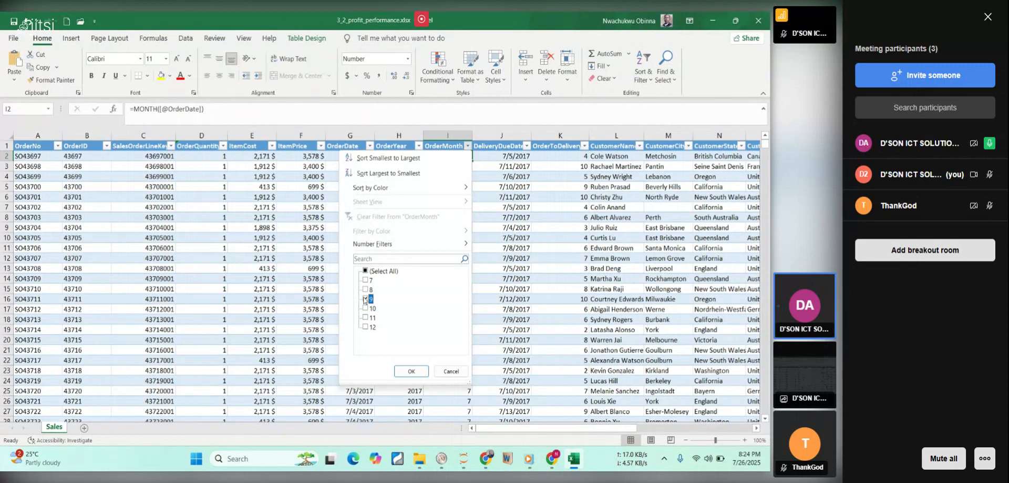
left_click(408, 370)
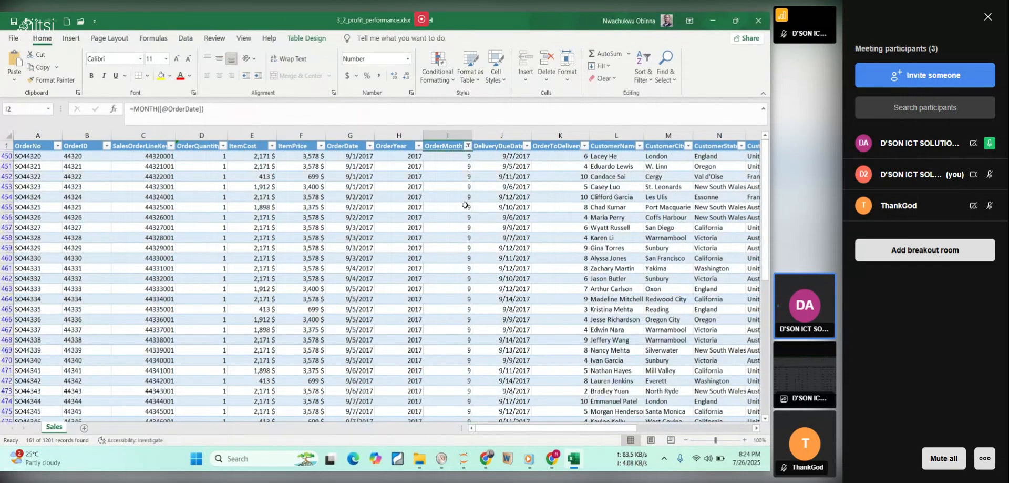
scroll(466, 219, "down", 6)
scroll(465, 219, "down", 20)
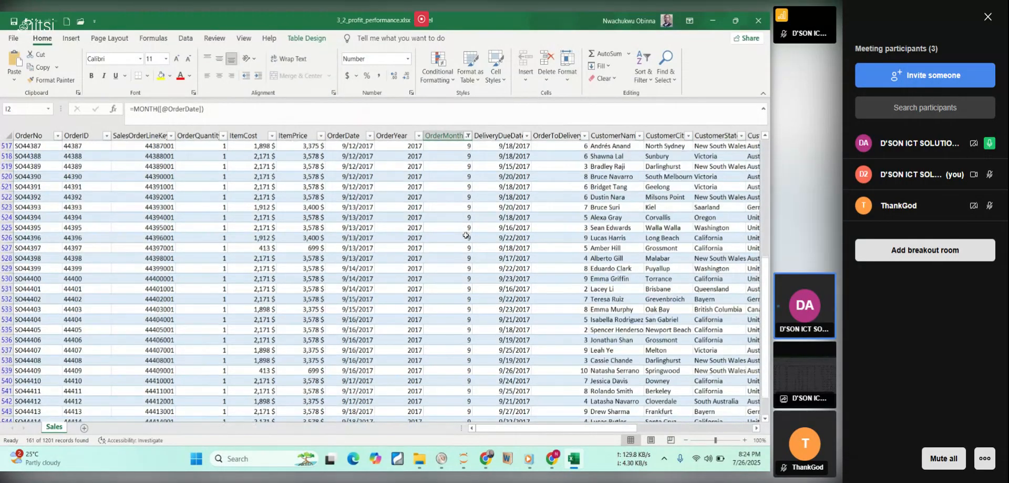
right_click(469, 249)
scroll(453, 252, "down", 14)
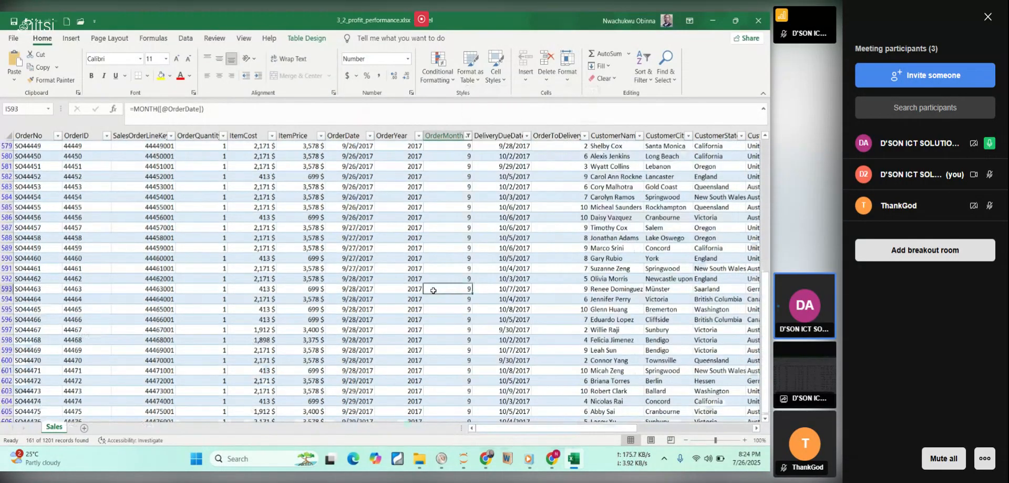
right_click(438, 247)
left_click(541, 332)
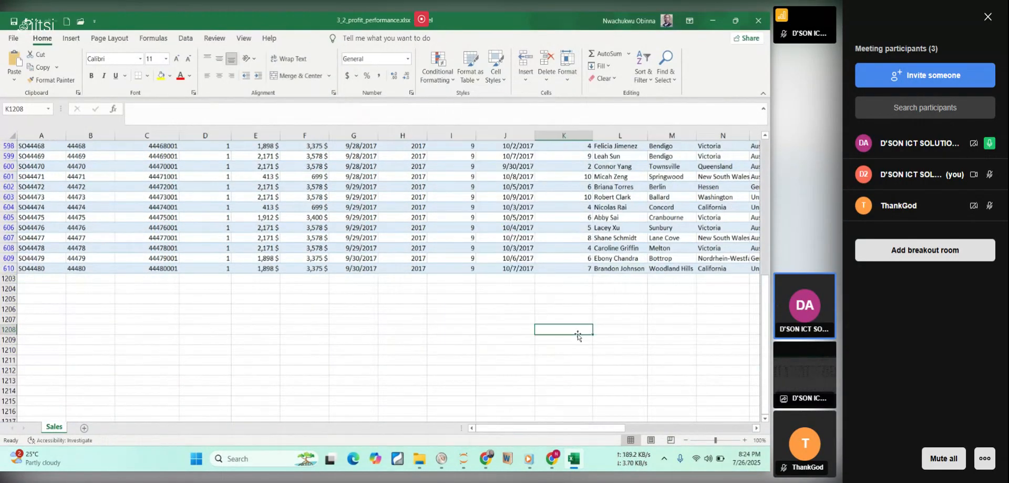
left_click(468, 280)
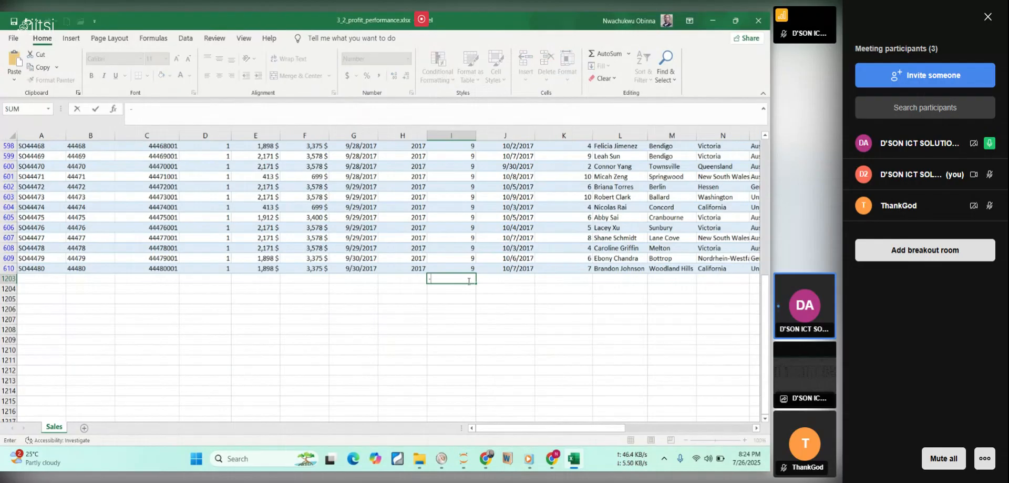
type("=s")
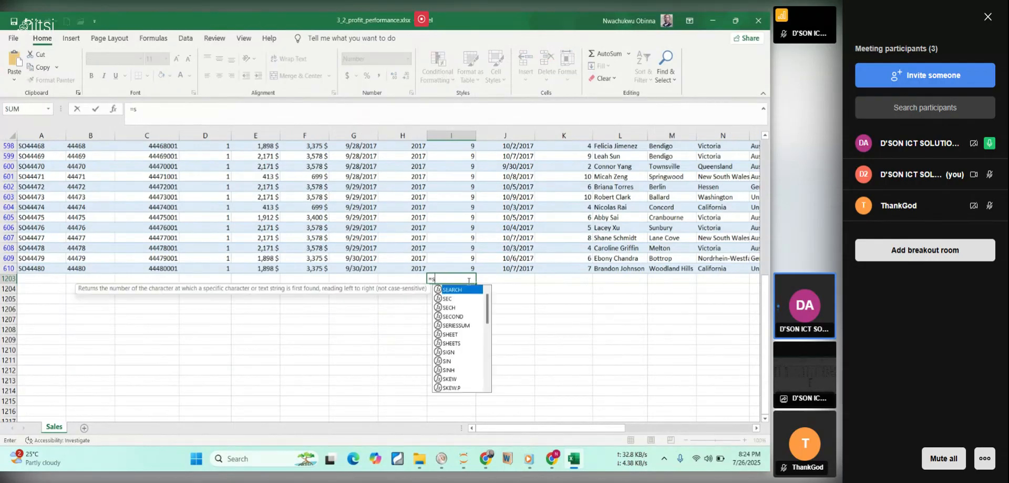
type("um")
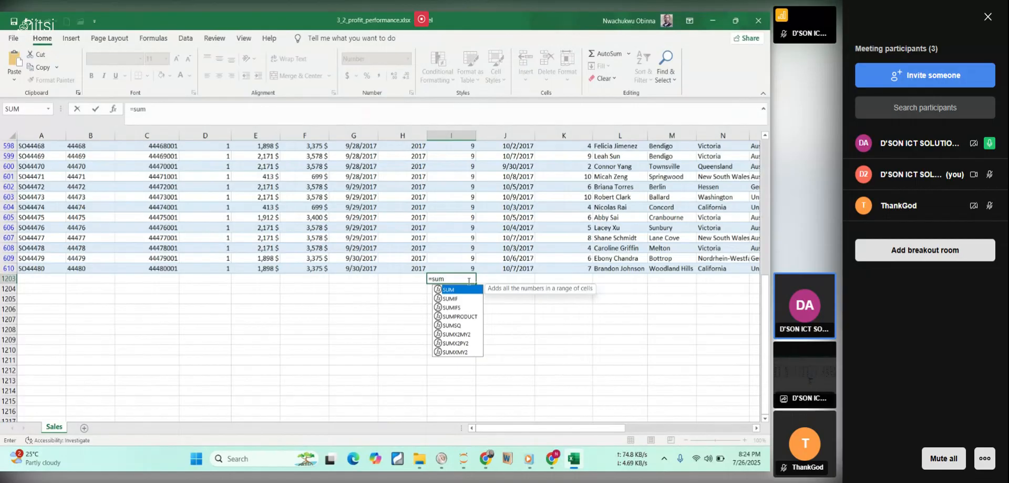
double_click(452, 290)
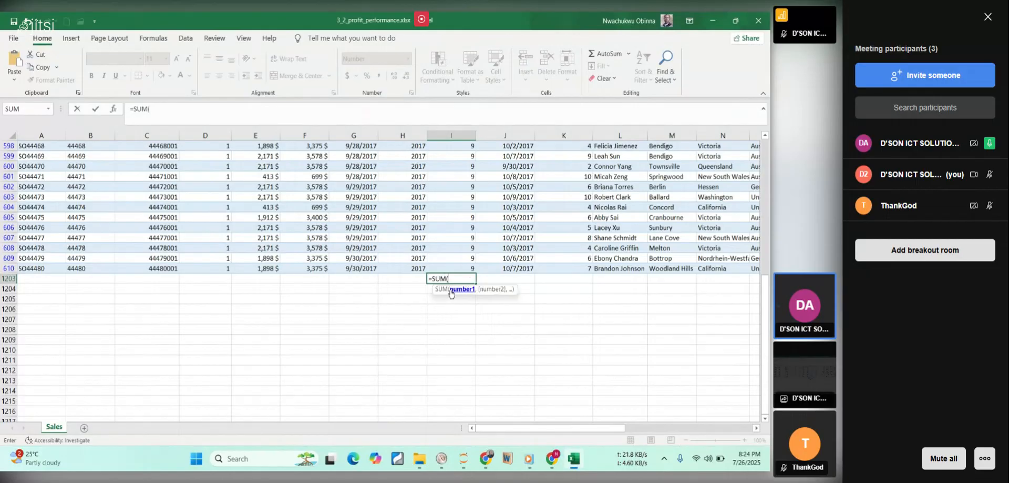
scroll(458, 243, "up", 1)
scroll(458, 243, "up", 16)
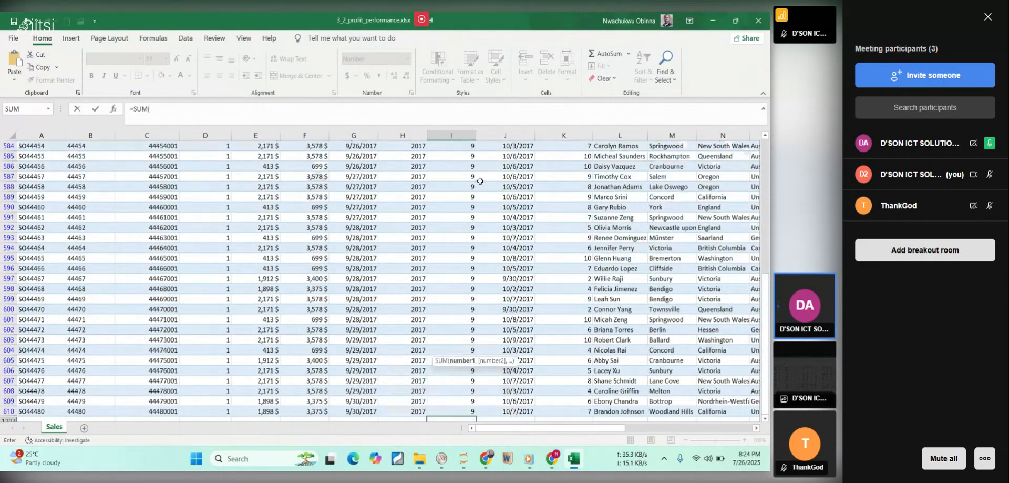
scroll(459, 154, "up", 20)
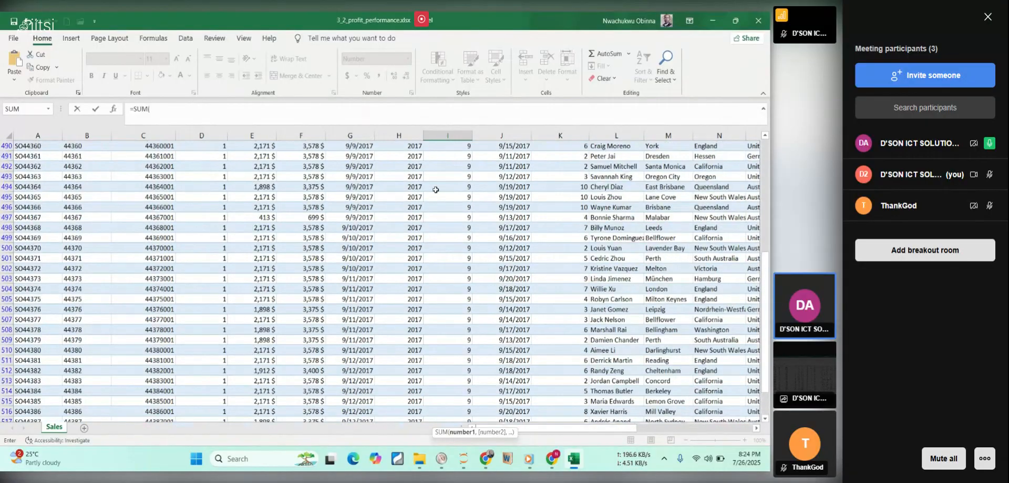
scroll(436, 180, "up", 3)
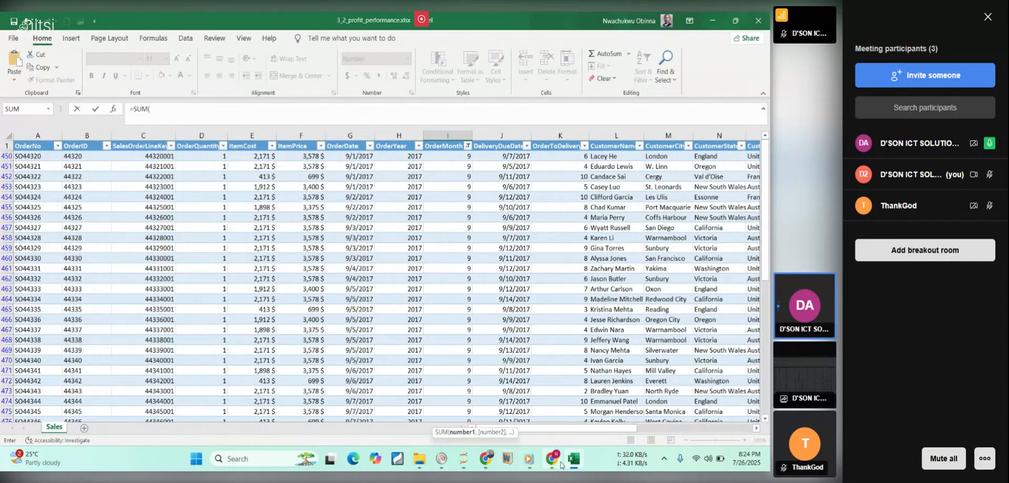
left_click(577, 464)
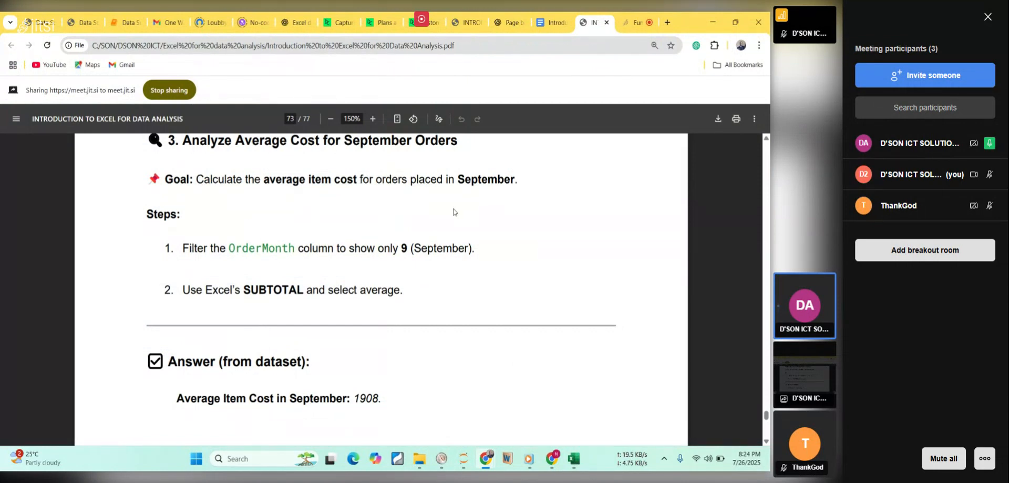
left_click(575, 460)
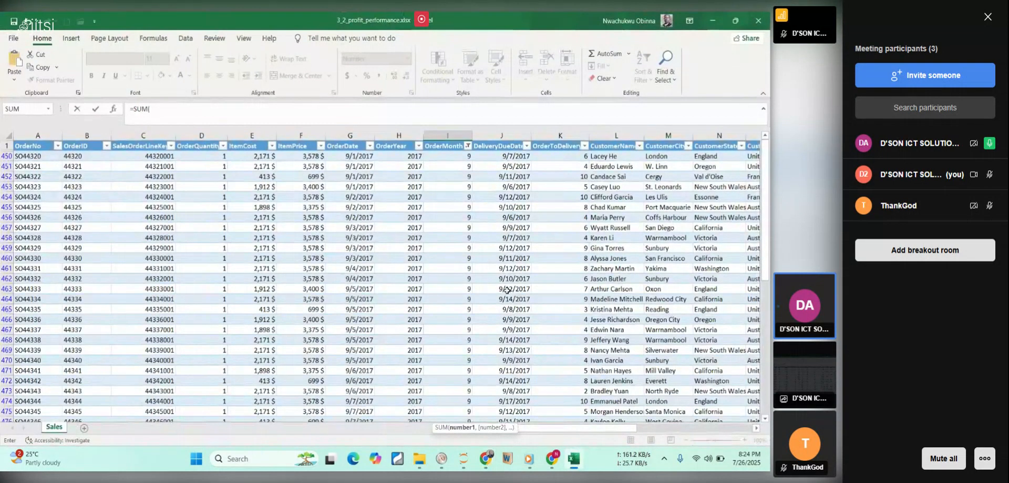
scroll(518, 280, "down", 18)
scroll(524, 297, "down", 20)
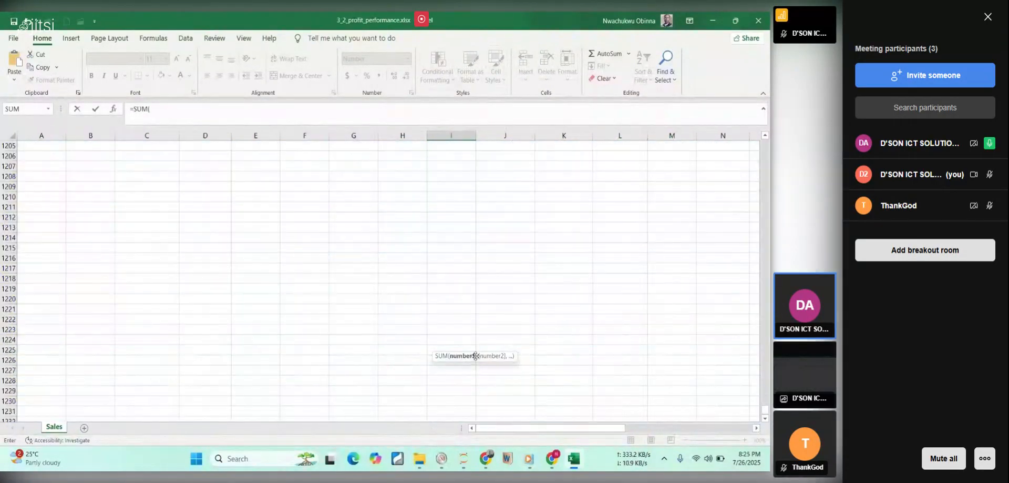
scroll(487, 260, "up", 20)
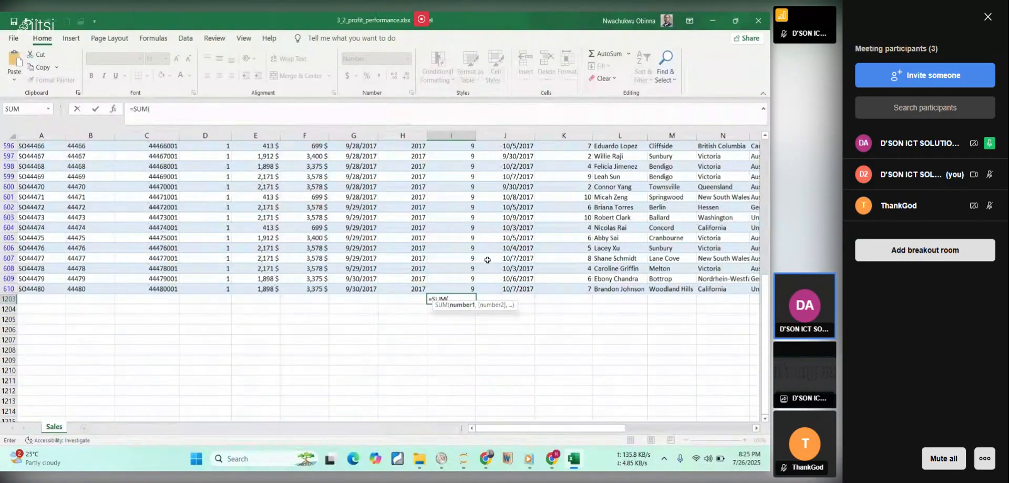
key("Escape")
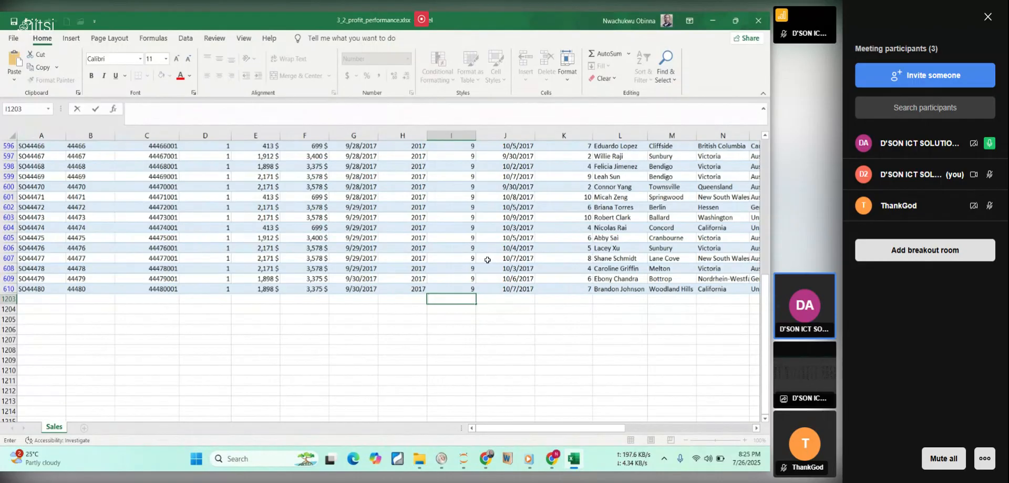
Review the filtered ItemCost values from the header down to the first empty cell below the column, E1203.
left_click(323, 318)
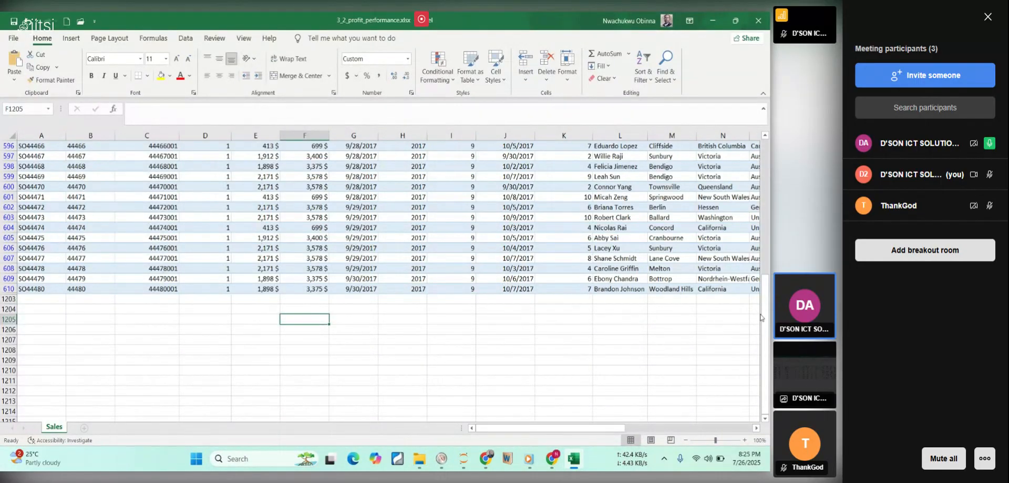
left_click_drag(765, 313, 766, 174)
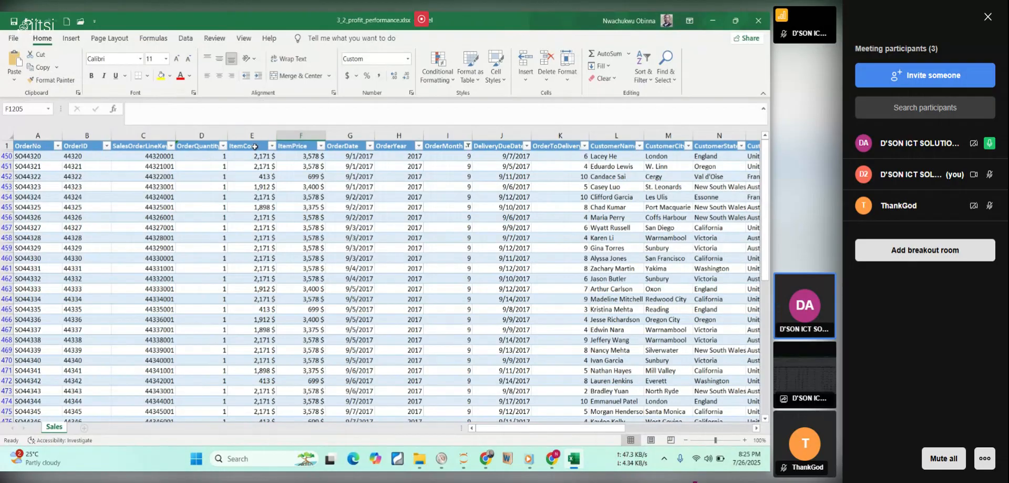
left_click(255, 146)
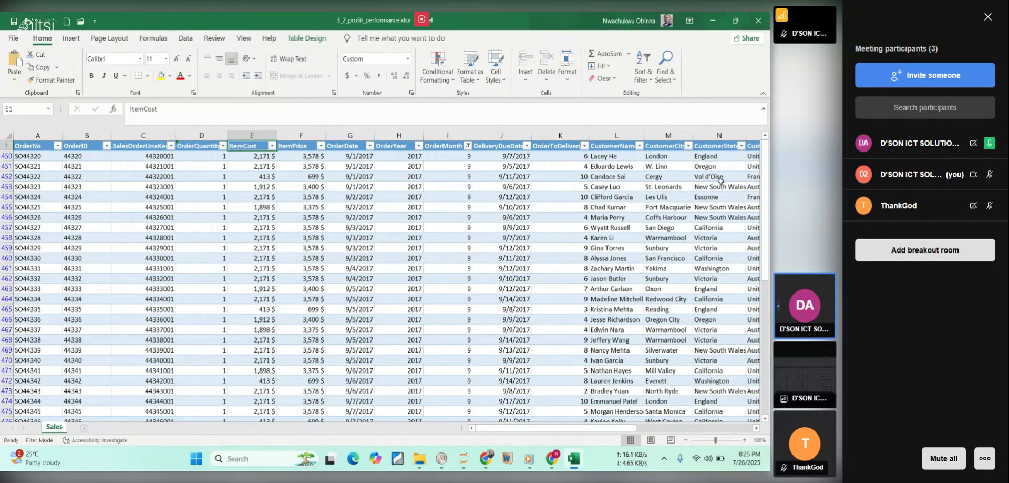
key("Down")
key("Down")
key("Down")
key("Down")
key("Down")
key("Down")
key("Down")
key("Down")
key("Down")
key("Down")
key("Down")
key("Down")
key("Down")
key("Down")
key("Down")
key("Down")
key("Down")
key("Down")
key("Down")
key("Down")
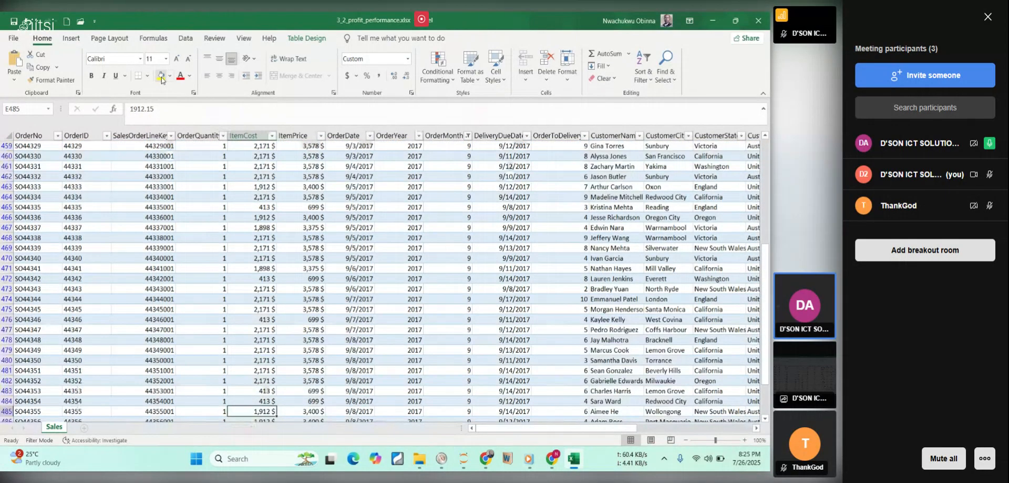
key("Down")
key("Down")
key("Down")
key("Down")
key("Down")
key("Down")
key("Down")
key("Down")
key("Down")
key("Down")
key("Down")
key("Down")
key("Down")
key("Down")
key("Down")
key("Down")
key("Down")
key("Down")
key("Down")
key("Down")
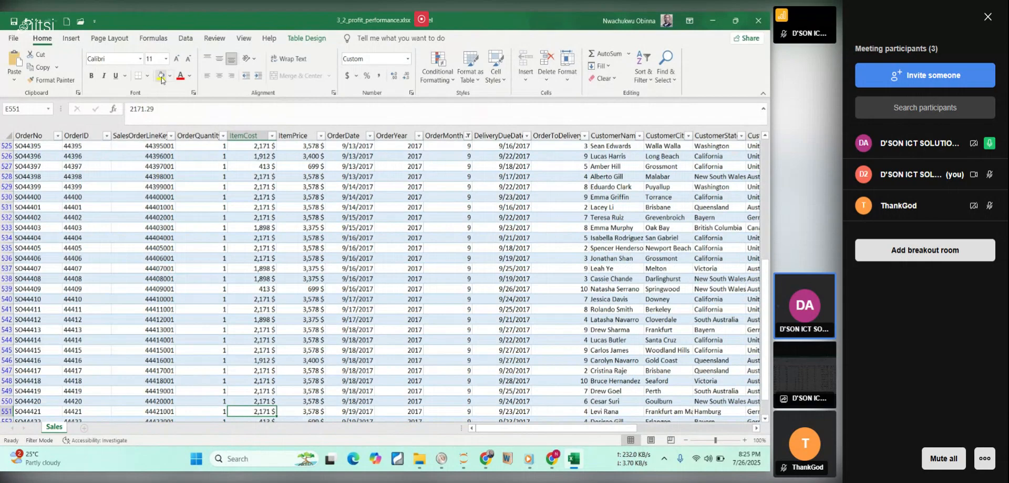
key("Down")
key("Down")
key("Down")
key("Down")
key("Down")
key("Down")
key("Down")
key("Down")
key("Down")
key("Down")
key("Down")
key("Down")
key("Down")
key("Down")
key("Down")
key("Down")
key("Down")
key("Down")
key("Down")
key("Down")
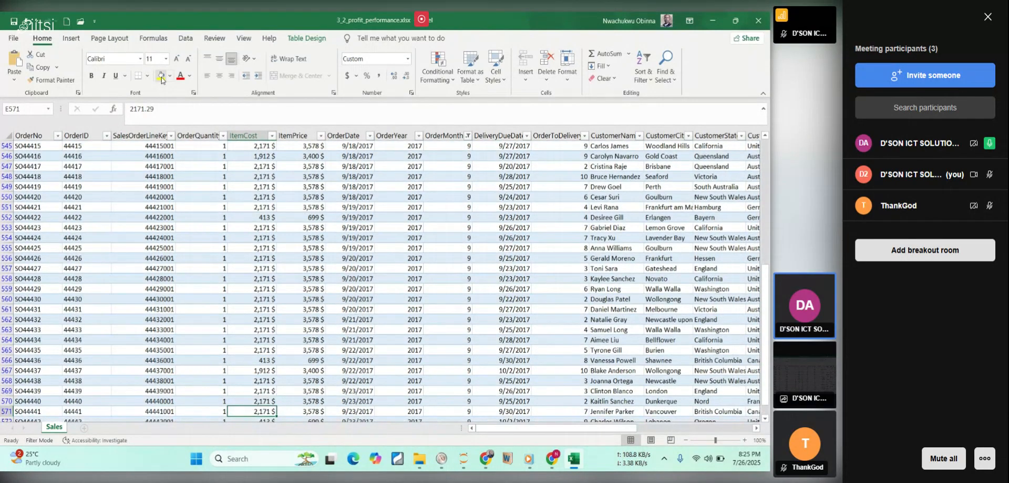
key("Down")
key("Down")
key("Down")
key("Down")
key("Down")
key("Down")
key("Down")
key("Down")
key("Down")
key("Down")
key("Down")
key("Down")
key("Down")
key("Down")
key("Down")
key("Down")
key("Down")
key("Down")
key("Down")
key("Down")
key("Down")
key("Down")
key("Down")
key("Down")
key("Down")
key("Down")
key("Down")
key("Down")
key("Down")
key("Down")
key("Down")
key("Down")
key("Down")
key("Down")
key("Down")
key("Down")
key("Down")
key("Up")
key("Up")
key("Up")
key("Up")
key("Up")
key("Up")
key("Up")
key("Up")
key("Up")
key("Up")
key("Up")
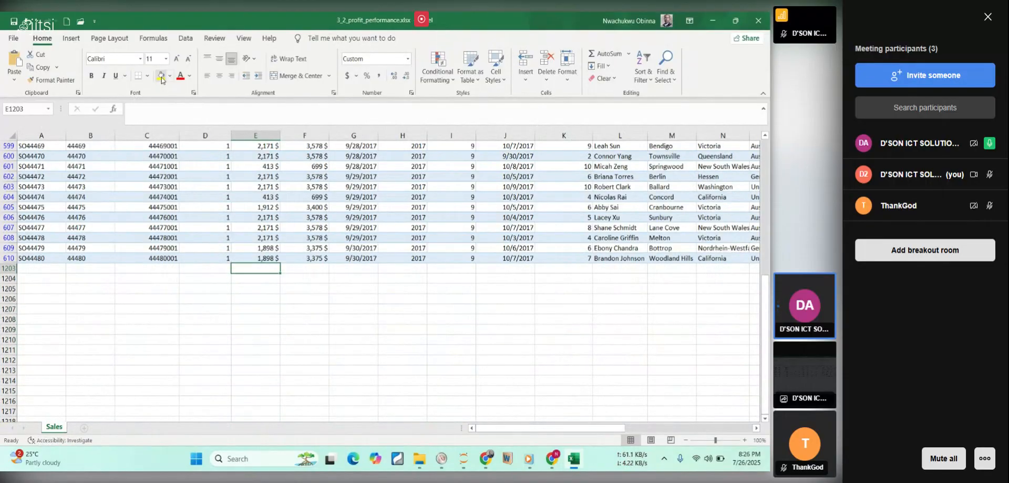
Start a SUM formula in E1203 with the ItemCost range E1:E610.
type("=s")
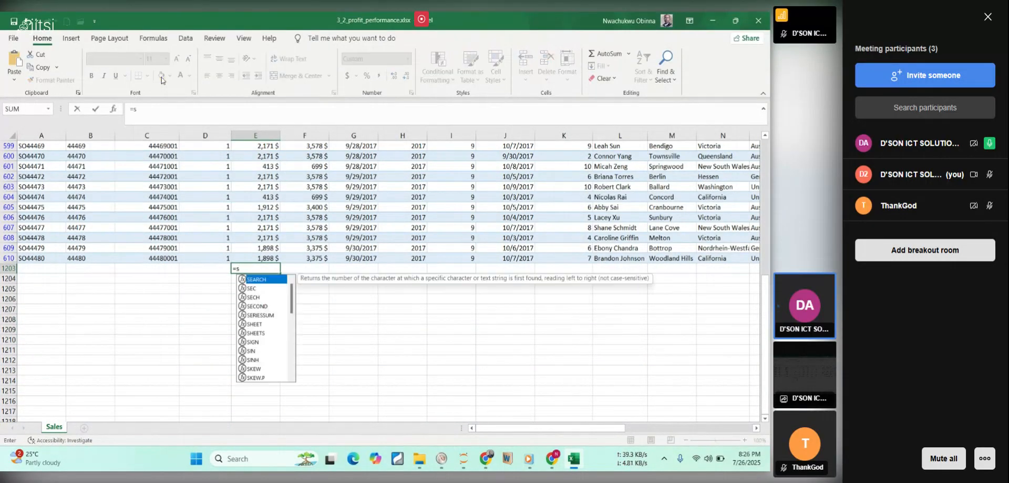
type("um")
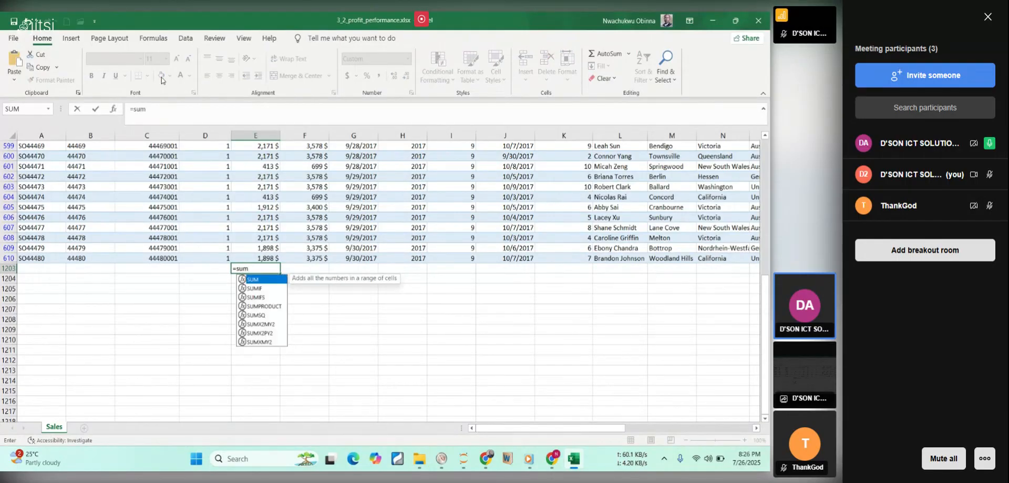
double_click(277, 281)
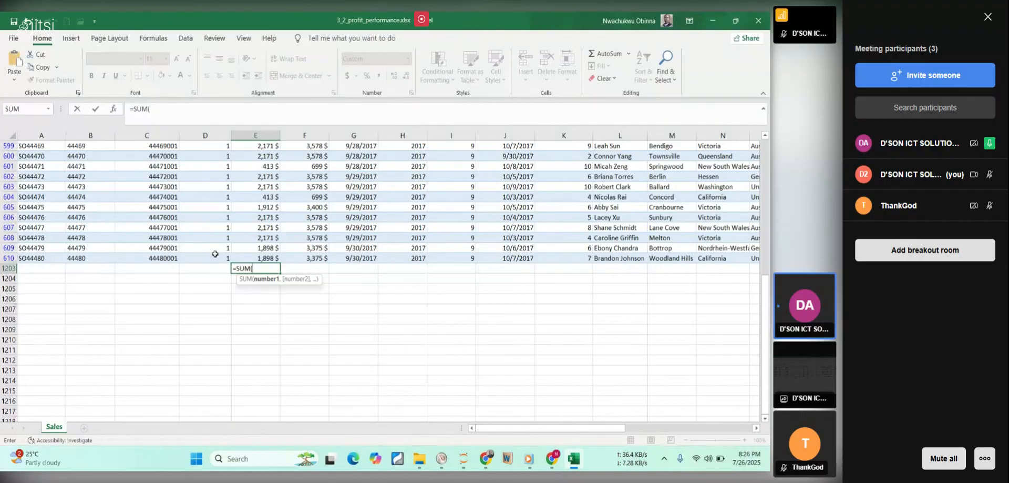
left_click(273, 258)
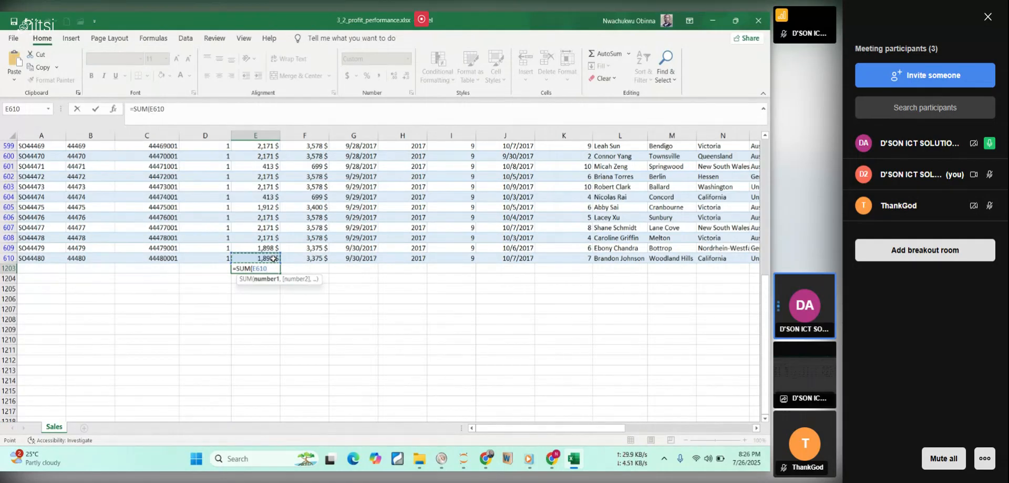
key("ctrl+shift+Up")
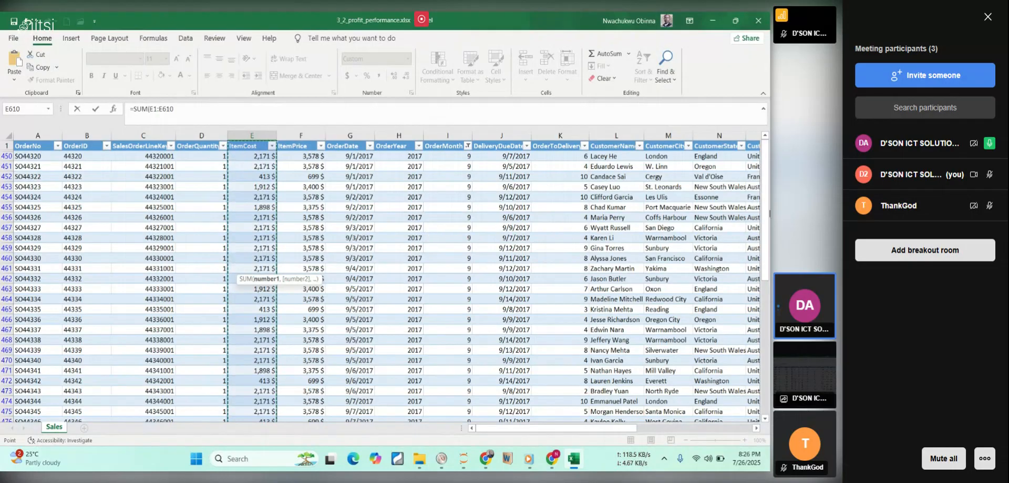
Change the start of the SUM range to E2 so that it excludes the column header.
left_click_drag(767, 209, 767, 349)
scroll(479, 350, "down", 1)
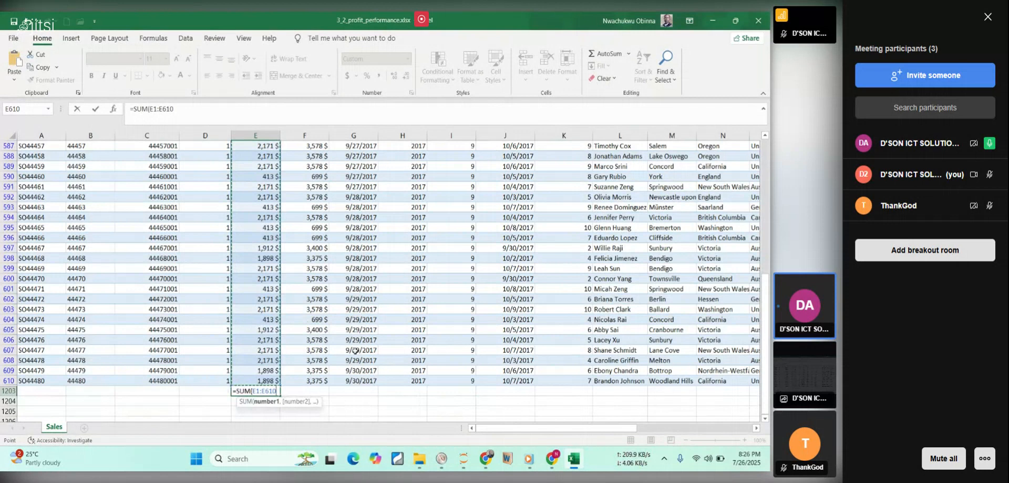
left_click(274, 390)
key("BackSpace")
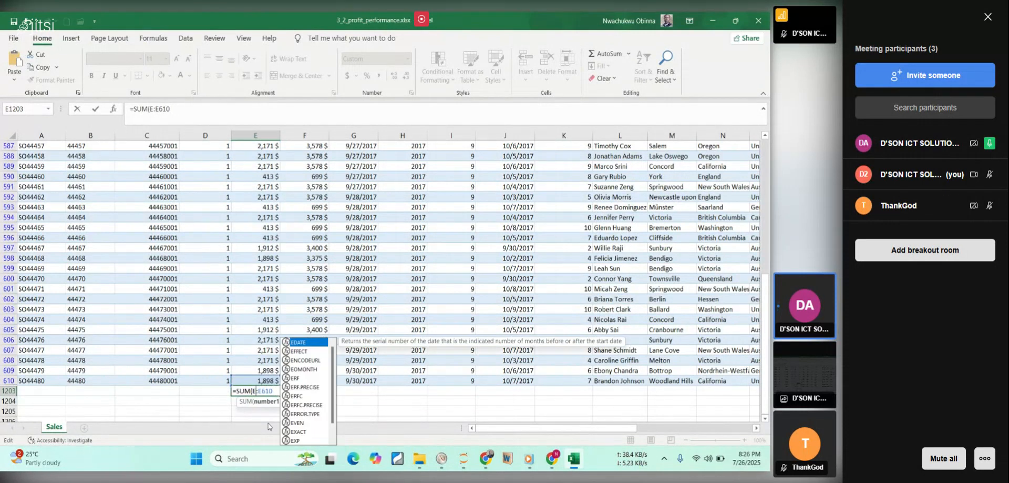
type("2")
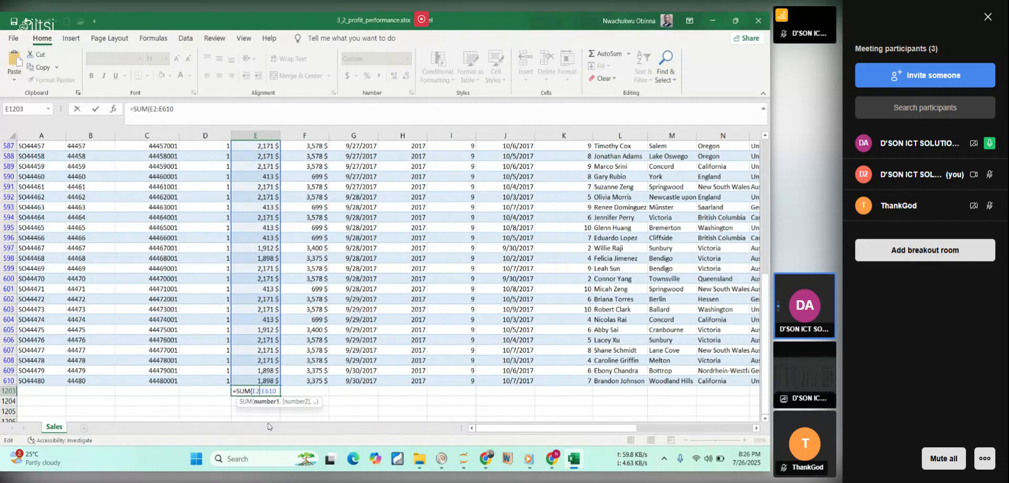
Clear the E2:E610 range from the SUM formula and try a named reference starting with "it" instead.
left_click_drag(768, 368, 768, 156)
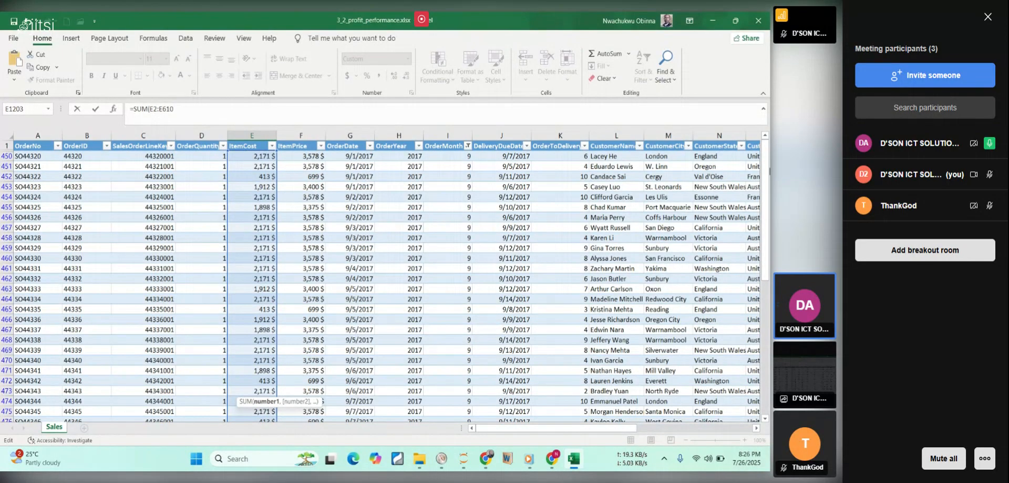
scroll(725, 347, "down", 20)
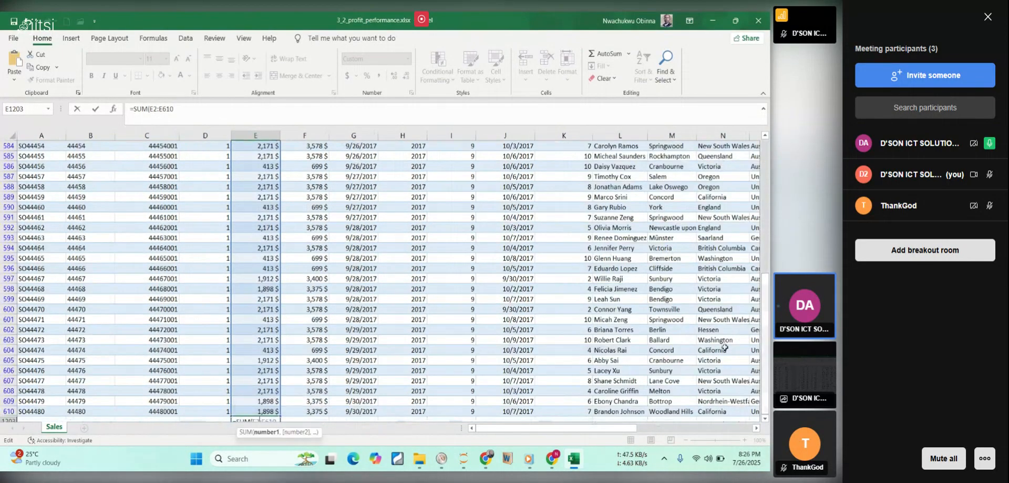
scroll(252, 389, "down", 2)
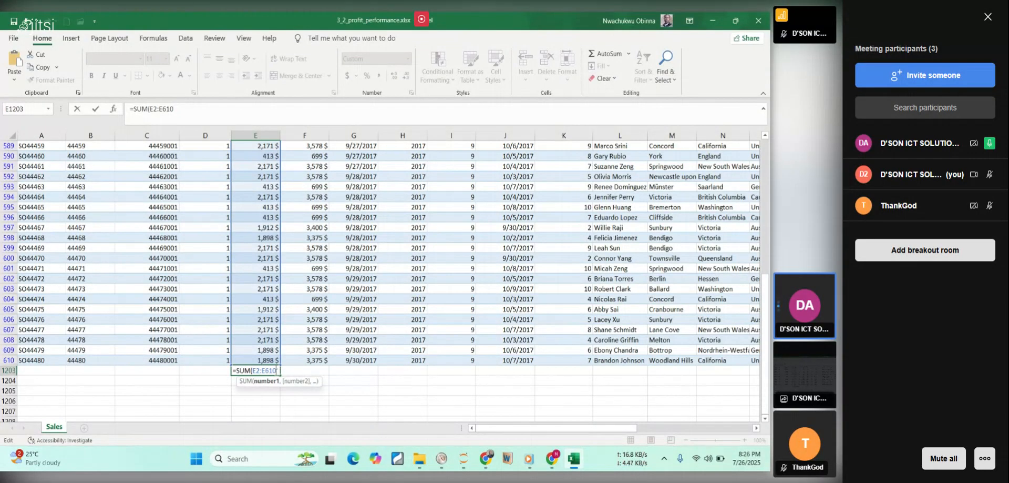
key("BackSpace")
key("BackSpace")
key("BackSpace")
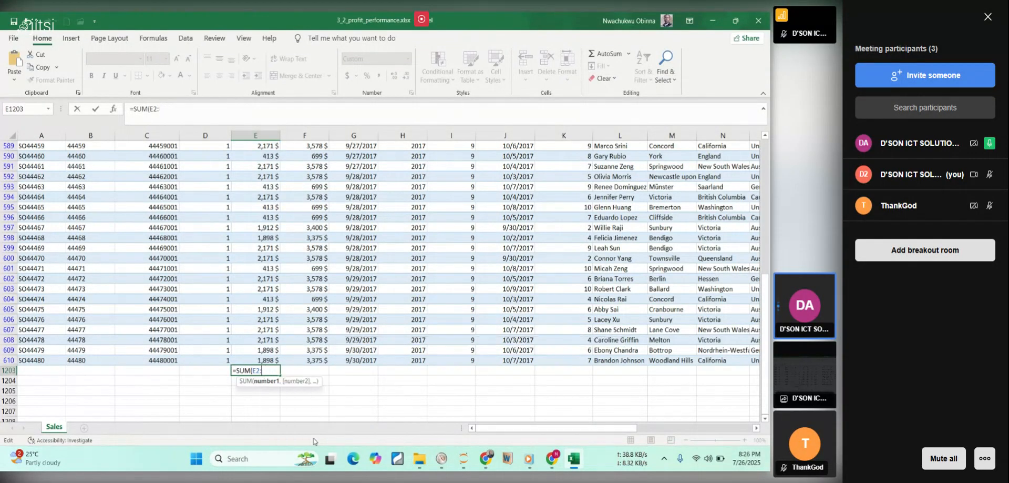
key("BackSpace")
key("BackSpace")
key("BackSpace")
type("it")
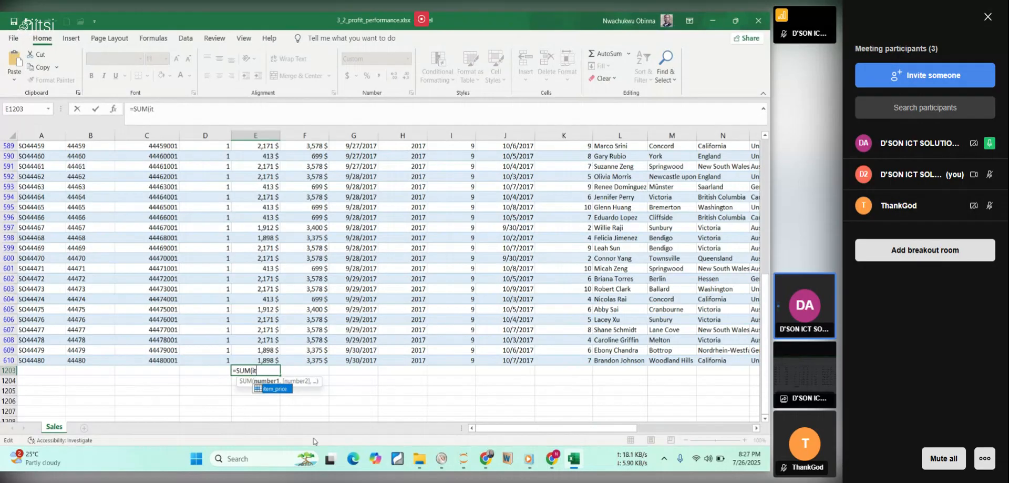
key("BackSpace")
key("BackSpace")
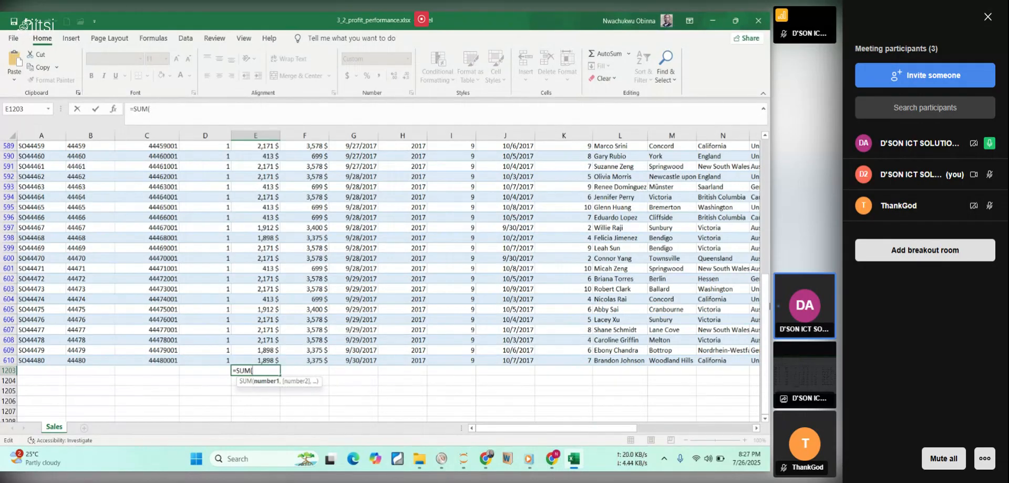
Complete the SUM formula in E1203 with only the first filtered ItemCost cell, E450.
left_click_drag(766, 306, 765, 306)
left_click_drag(739, 258, 737, 162)
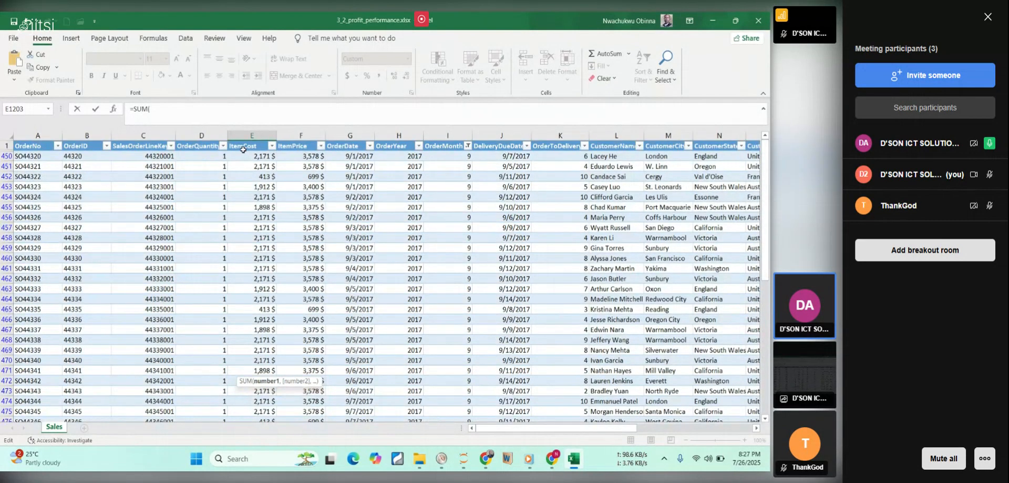
left_click(246, 156)
key("Return")
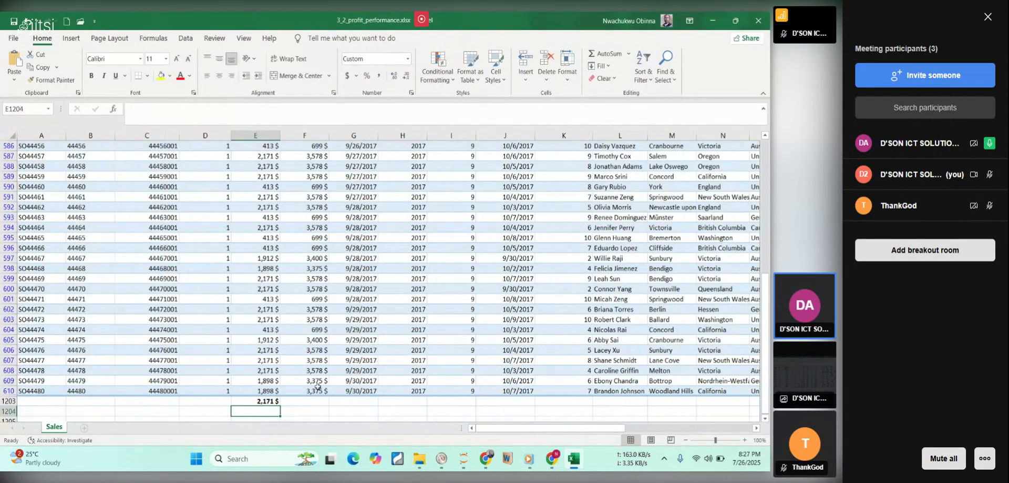
Edit the SUM formula in E1203 and replace its reference with the range E450:E1203.
left_click(261, 401)
double_click(262, 401)
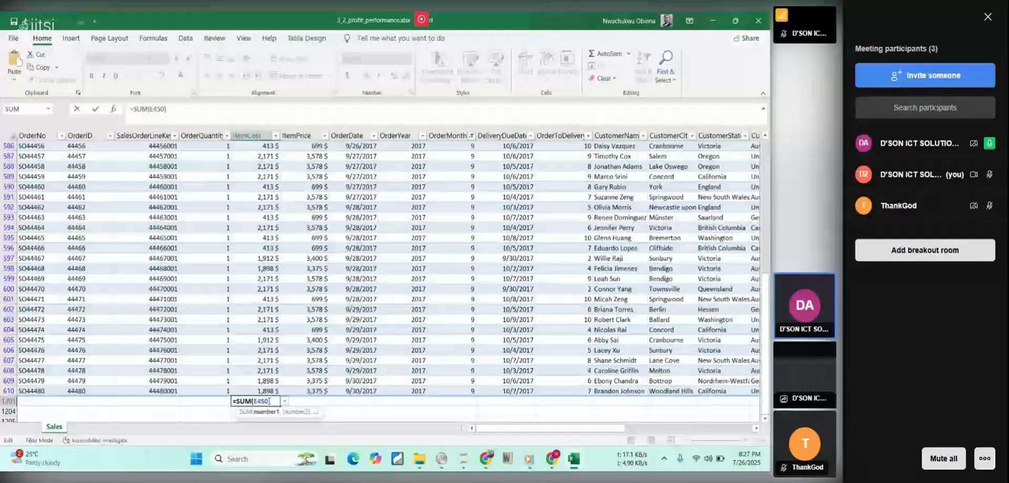
key("BackSpace")
mouse_move(330, 458)
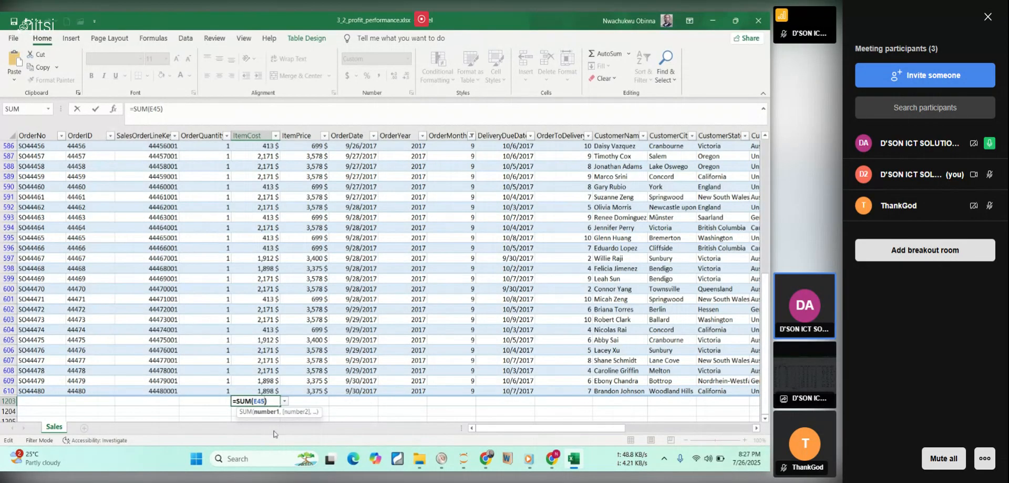
key("BackSpace")
key("BackSpace")
key("BackSpace")
left_click_drag(765, 304, 727, 152)
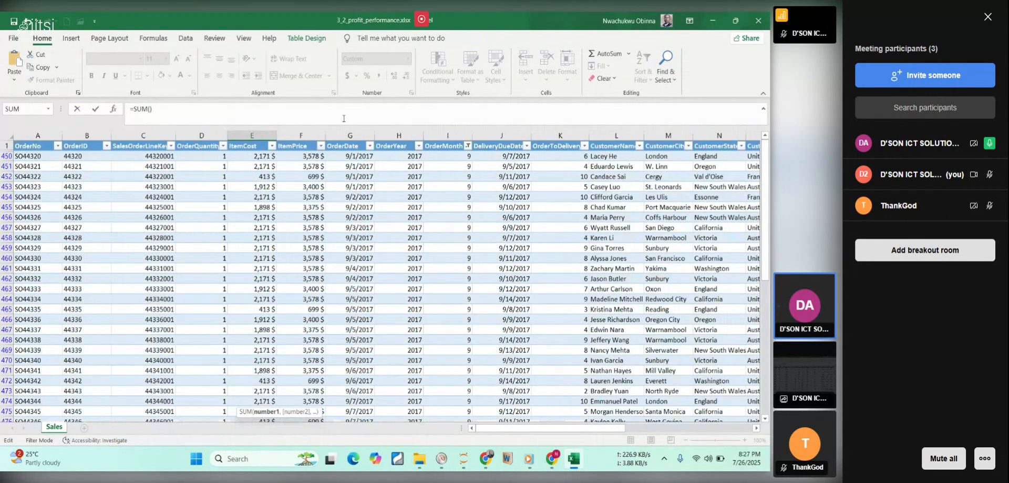
left_click(248, 155)
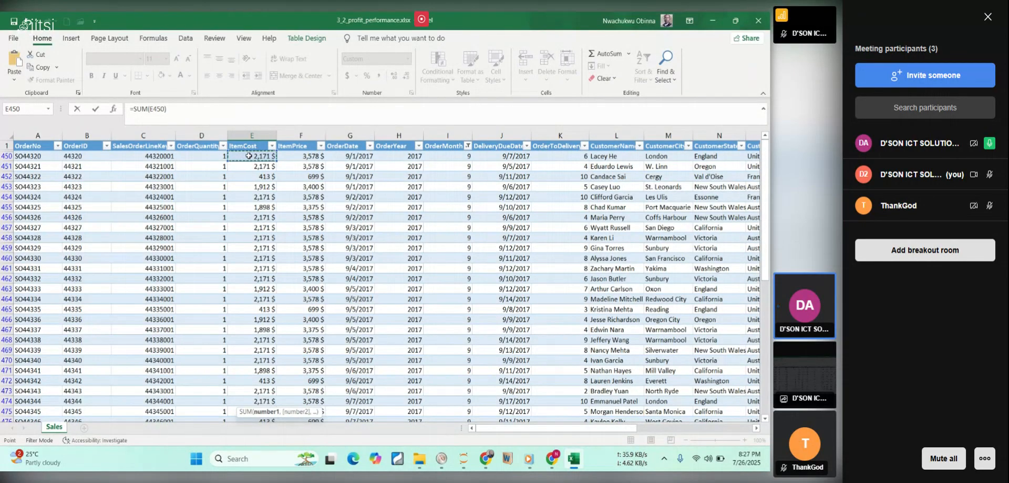
key("ctrl+shift+Down")
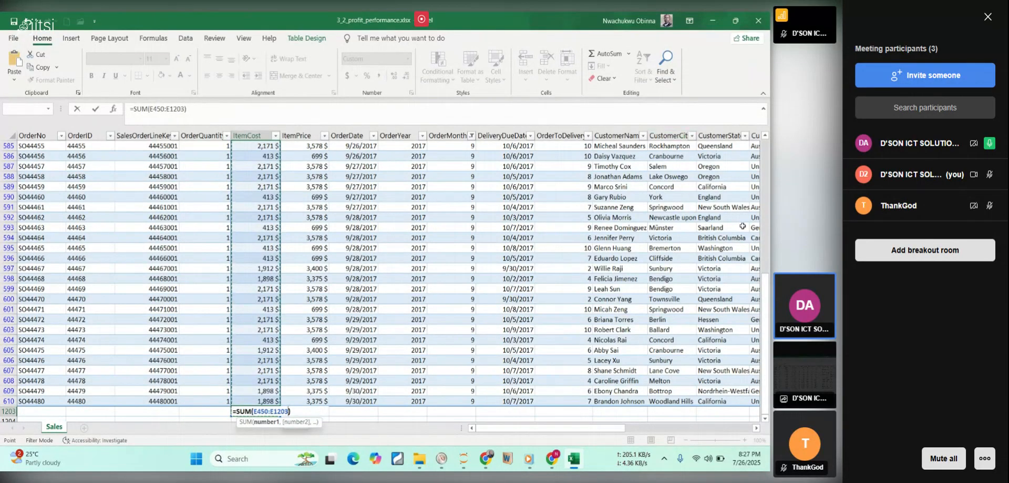
Check the end of the SUM range, reselect it as E450:E1203, and enter the formula in E1203.
left_click_drag(767, 283, 768, 282)
scroll(325, 294, "up", 1)
scroll(308, 257, "down", 3)
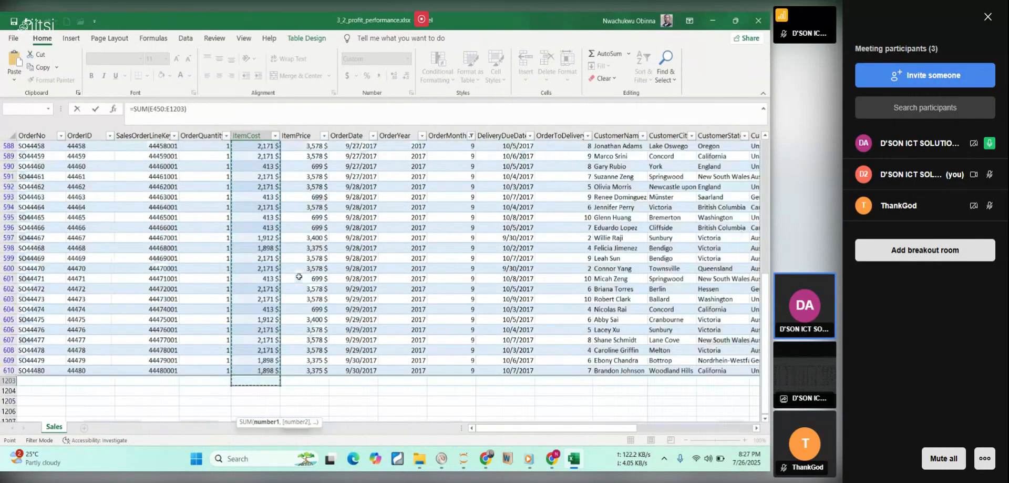
scroll(263, 315, "down", 7)
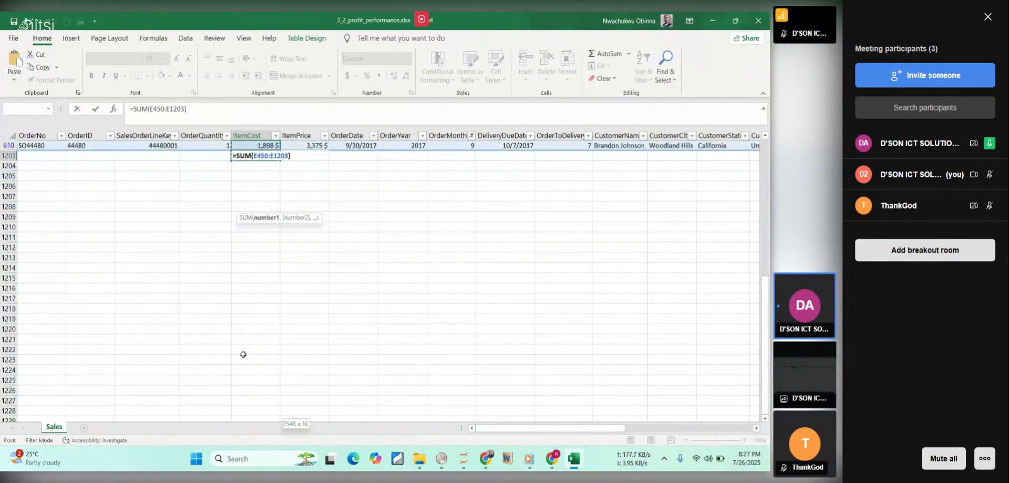
scroll(243, 318, "up", 2)
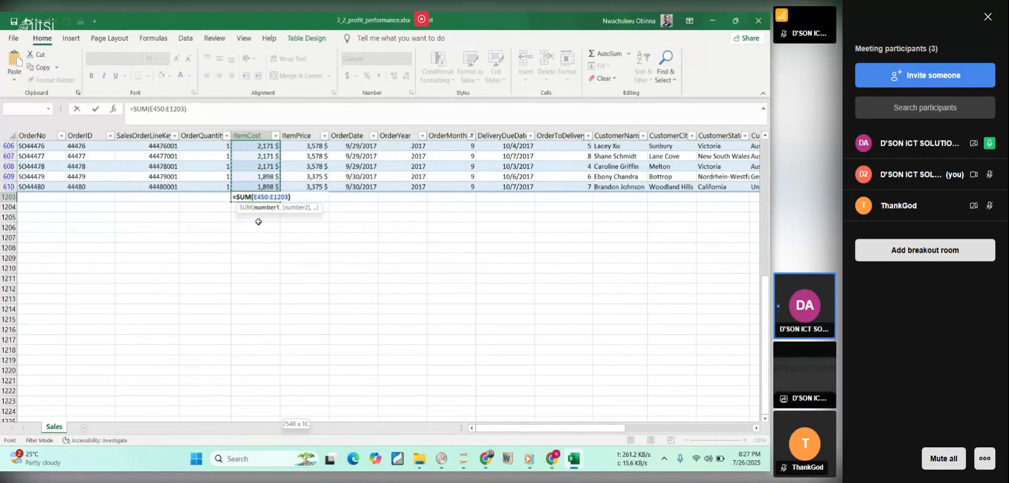
key("BackSpace")
key("BackSpace")
key("BackSpace")
key("BackSpace")
key("BackSpace")
key("BackSpace")
key("BackSpace")
key("BackSpace")
key("BackSpace")
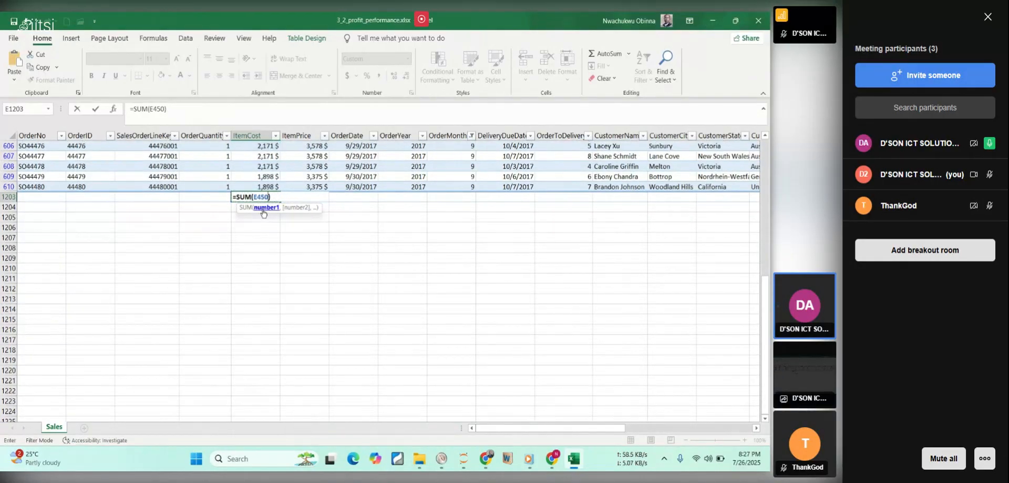
key("BackSpace")
left_click_drag(766, 281, 768, 147)
left_click(247, 157)
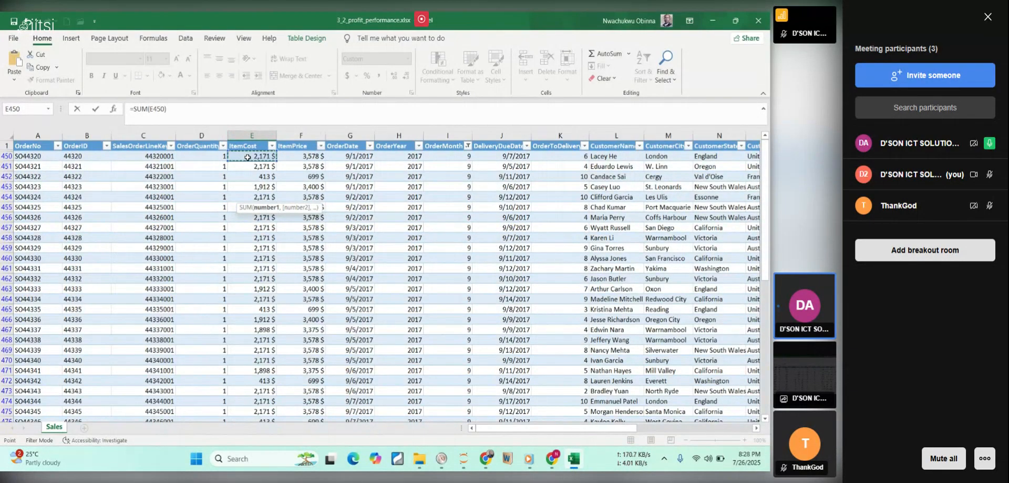
key("ctrl+shift+Down")
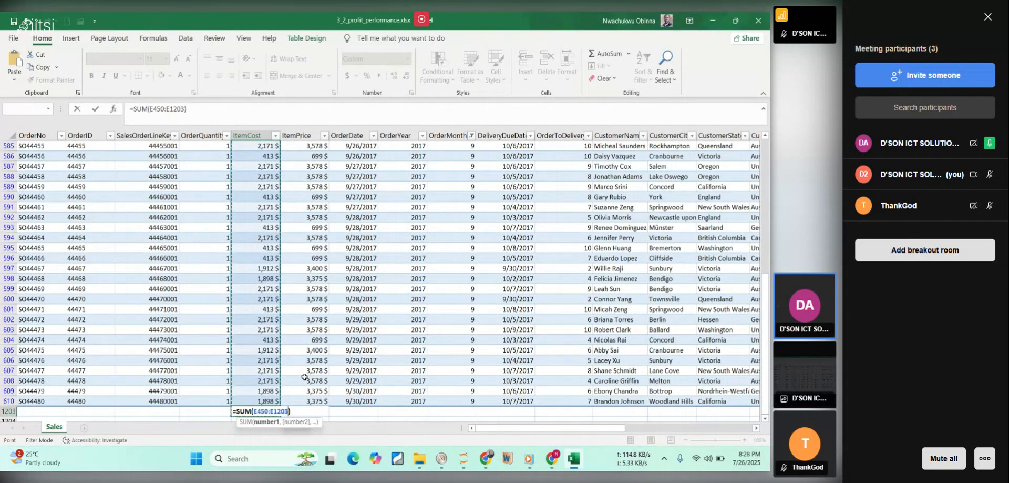
key("Return")
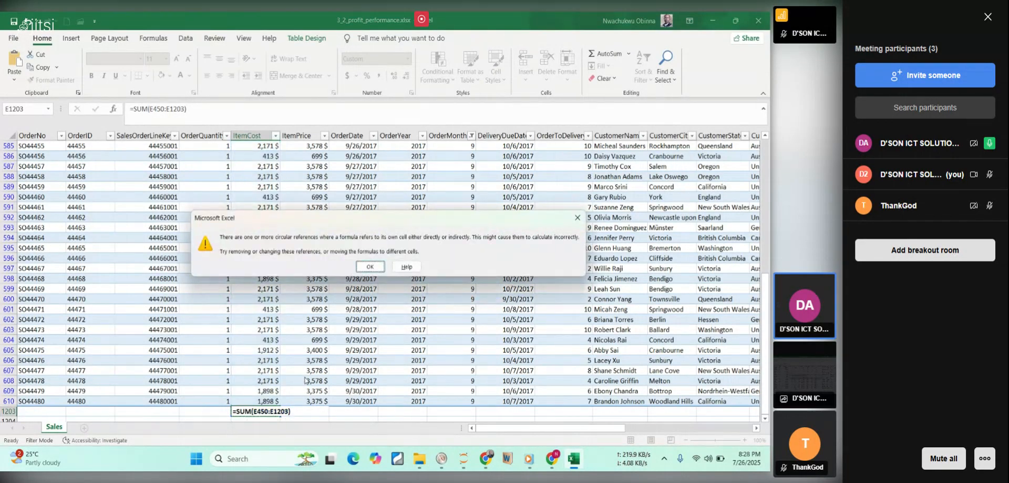
Dismiss the circular reference warning and try to change the start of the SUM range in E1203 to E2.
left_click(370, 267)
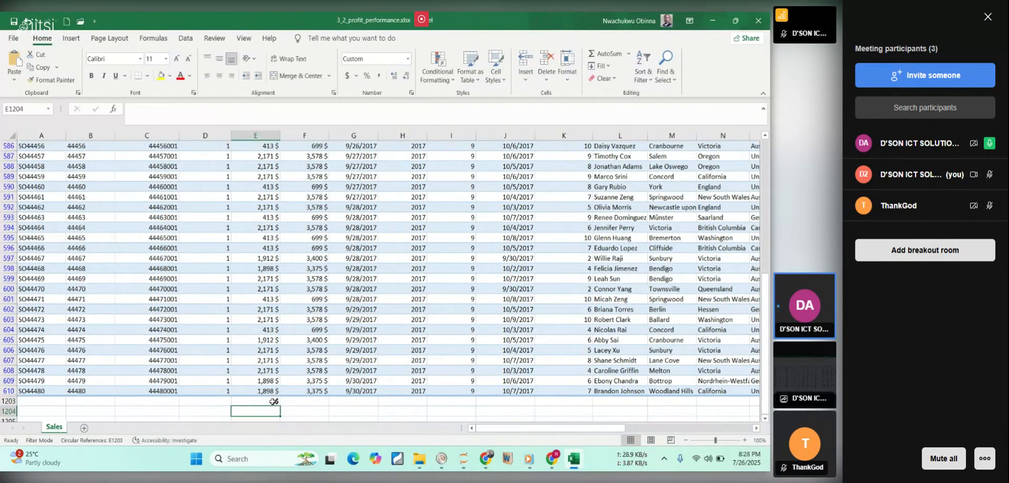
left_click(268, 401)
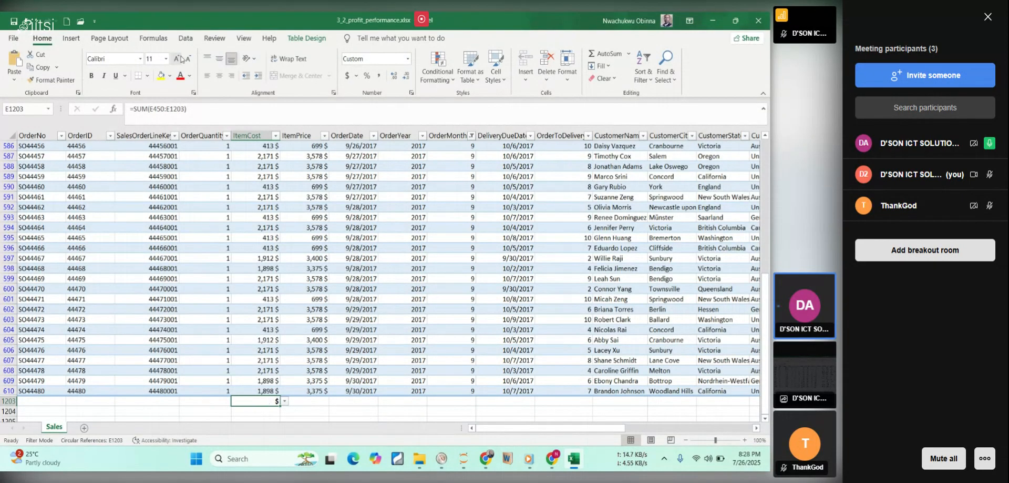
left_click(164, 108)
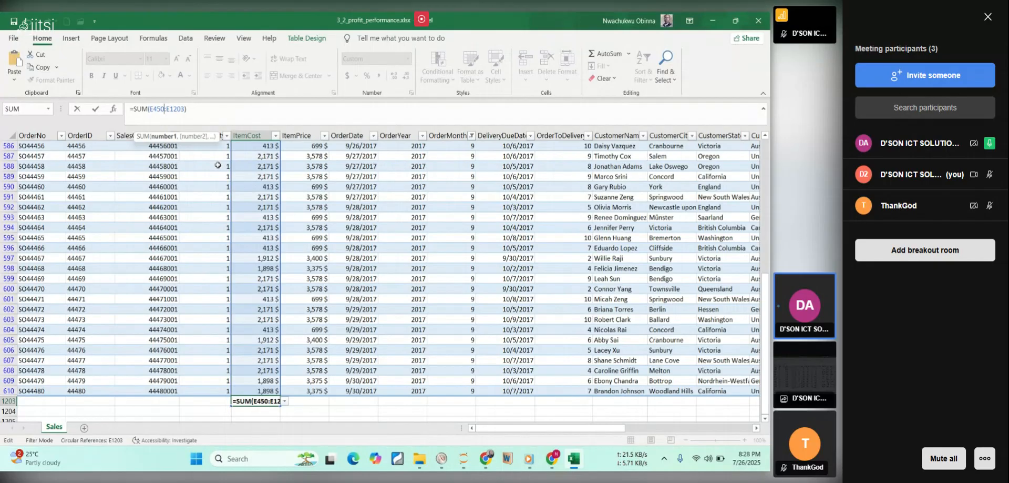
key("BackSpace")
key("BackSpace")
key("BackSpace")
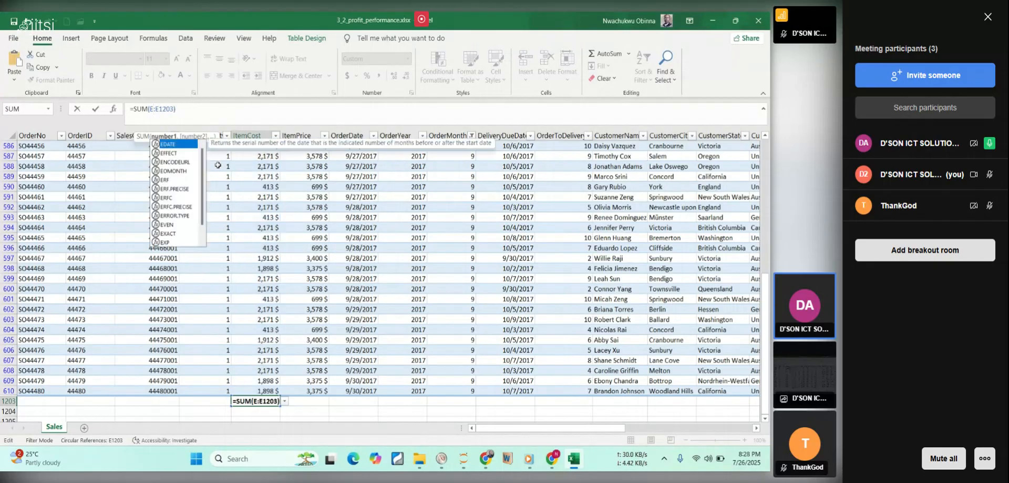
type("2")
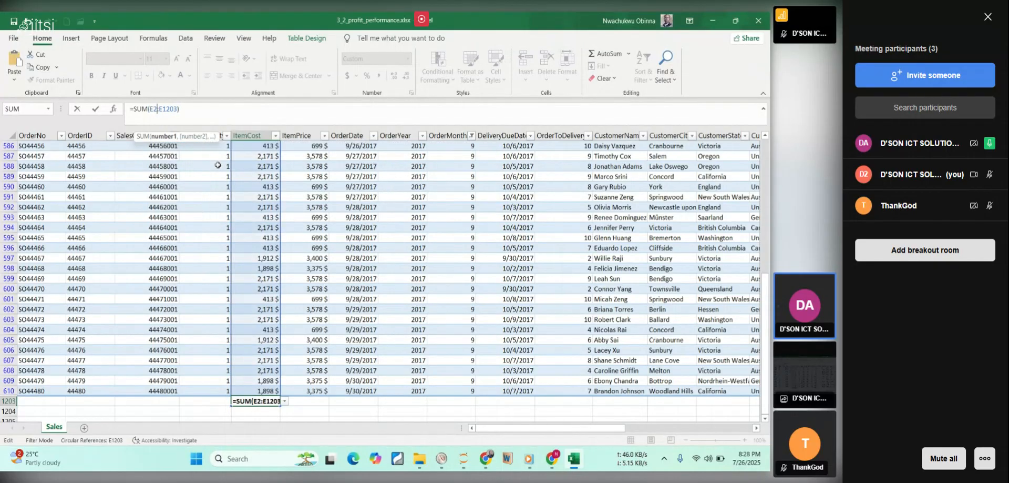
key("Tab")
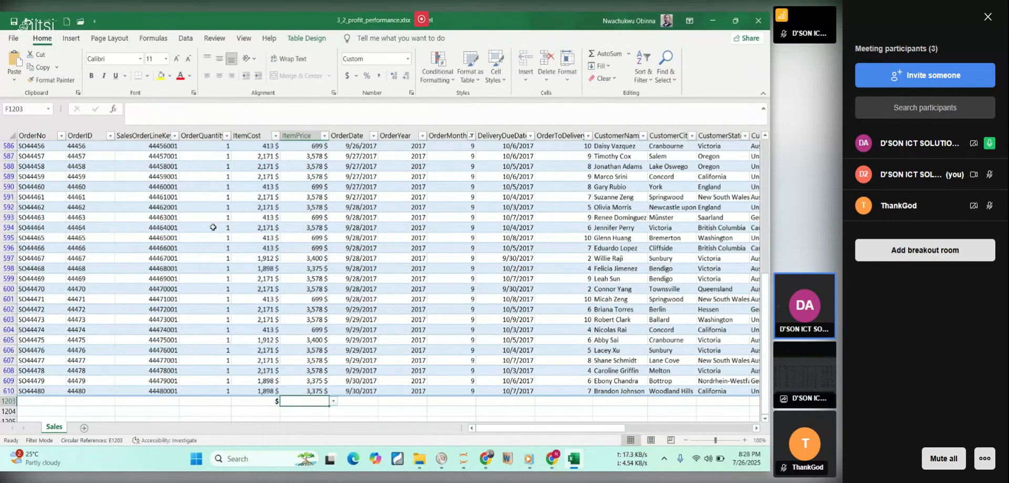
Change the end of the SUM range in E1203 to E610, check the range against the filtered rows, and enter =SUM(E450:E610).
left_click(250, 402)
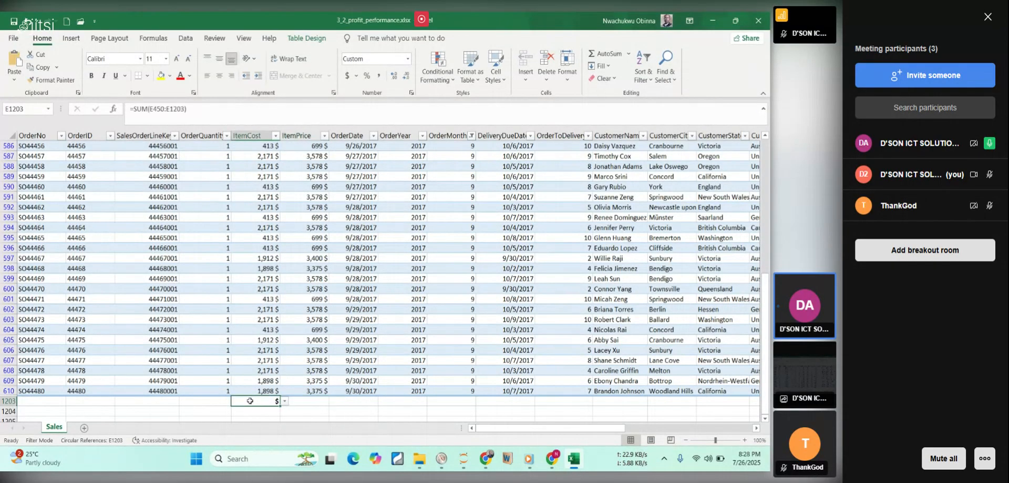
left_click(183, 109)
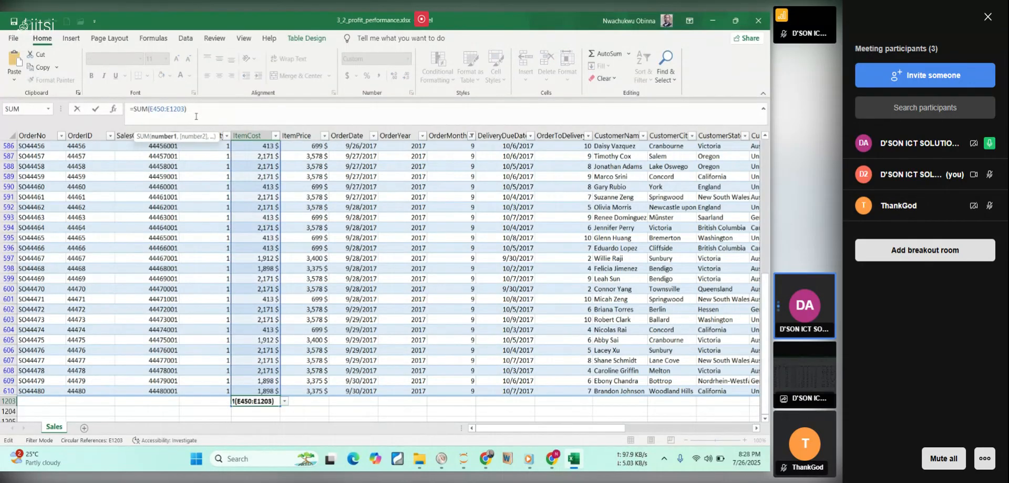
key("BackSpace")
key("BackSpace")
key("BackSpace")
key("BackSpace")
type("61")
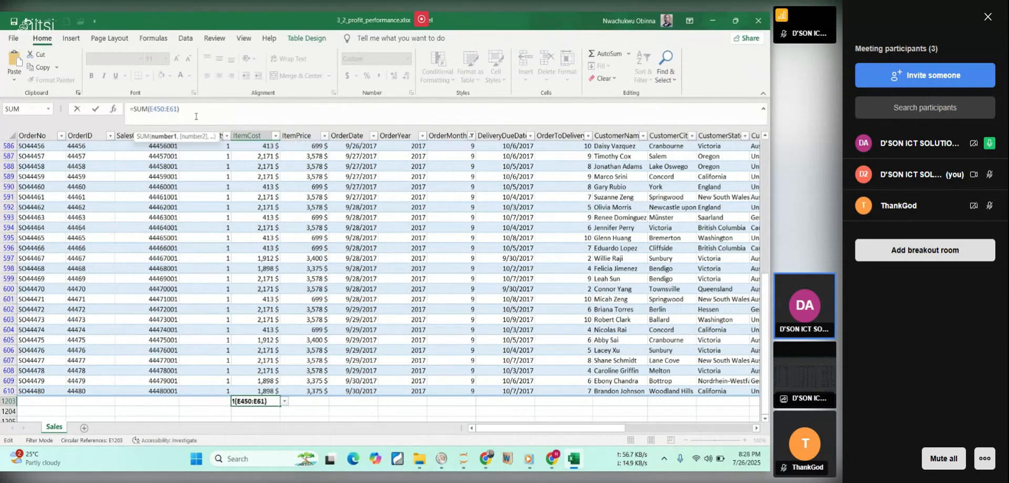
type("0")
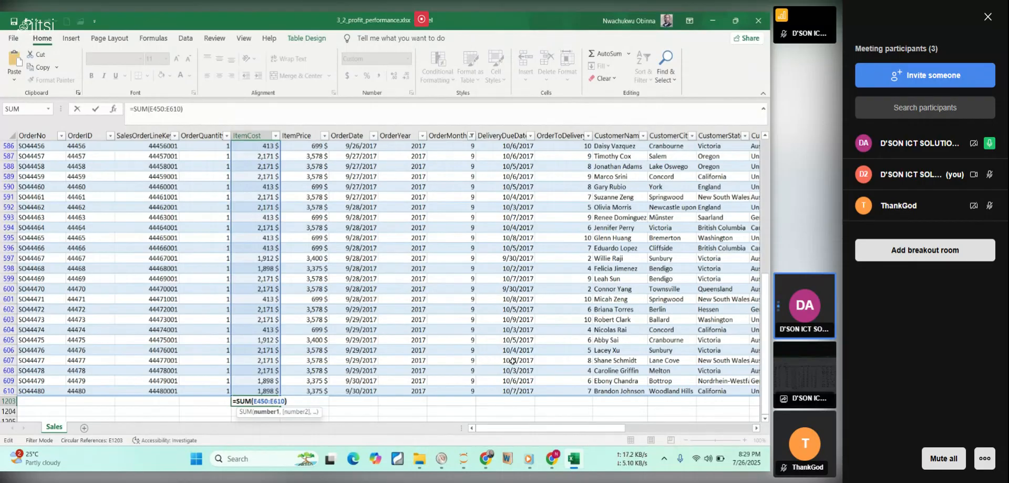
left_click_drag(766, 279, 768, 152)
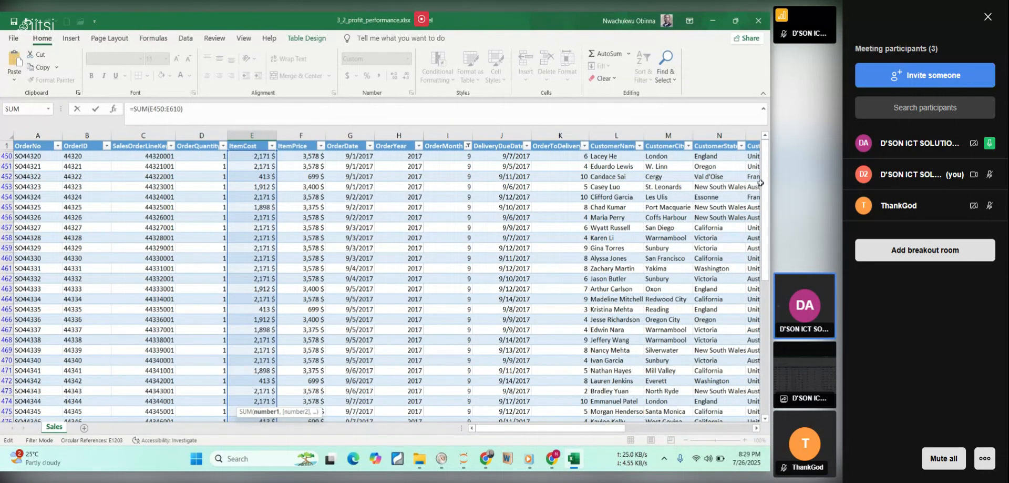
left_click_drag(764, 181, 765, 349)
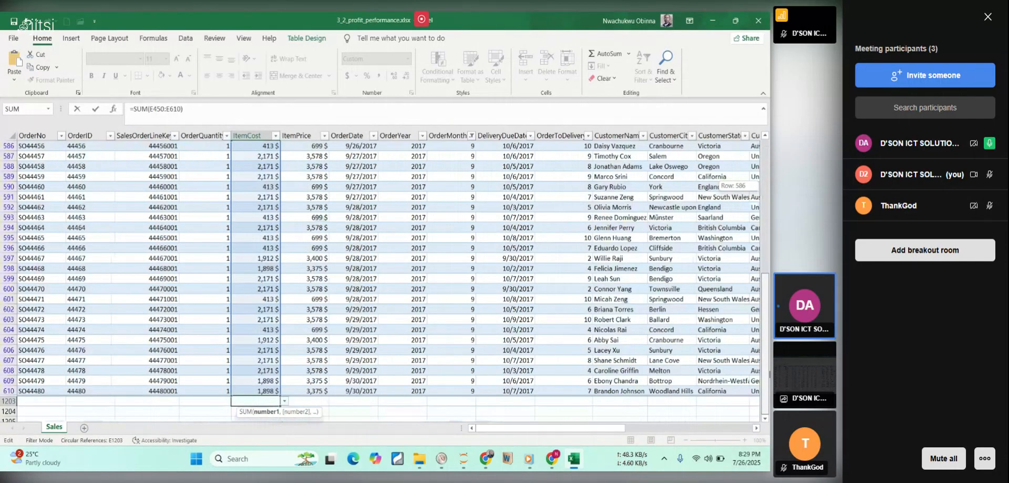
key("Return")
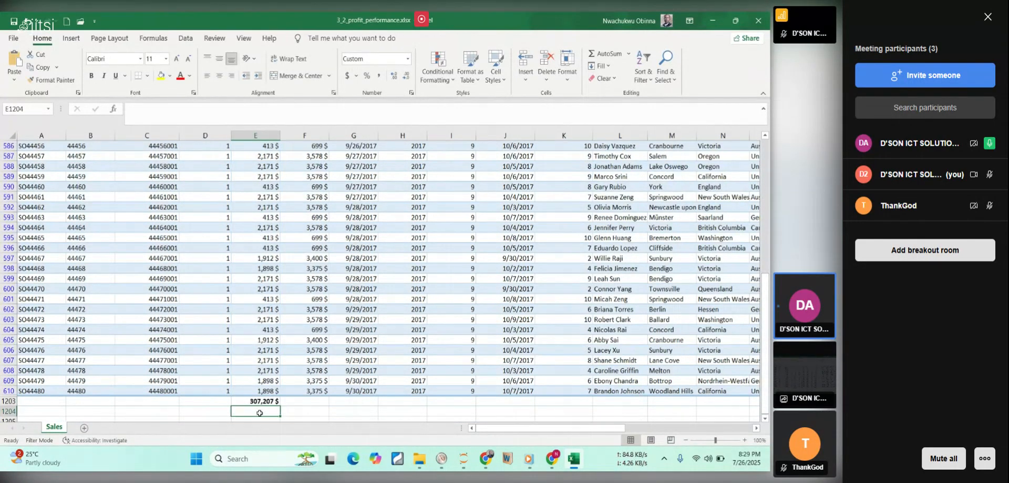
Switch to the lesson PDF in Chrome and highlight "average item cost" in the September orders goal.
mouse_move(574, 458)
left_click(574, 458)
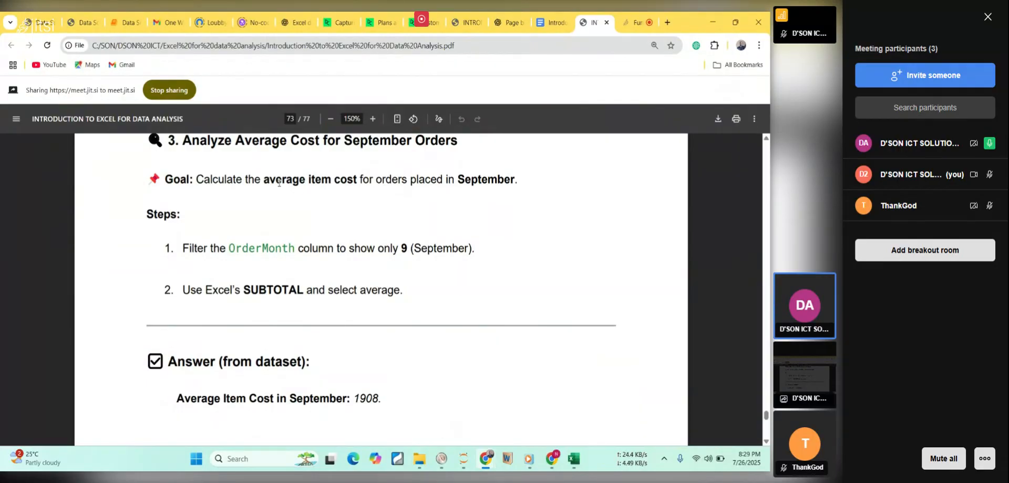
left_click_drag(259, 180, 363, 181)
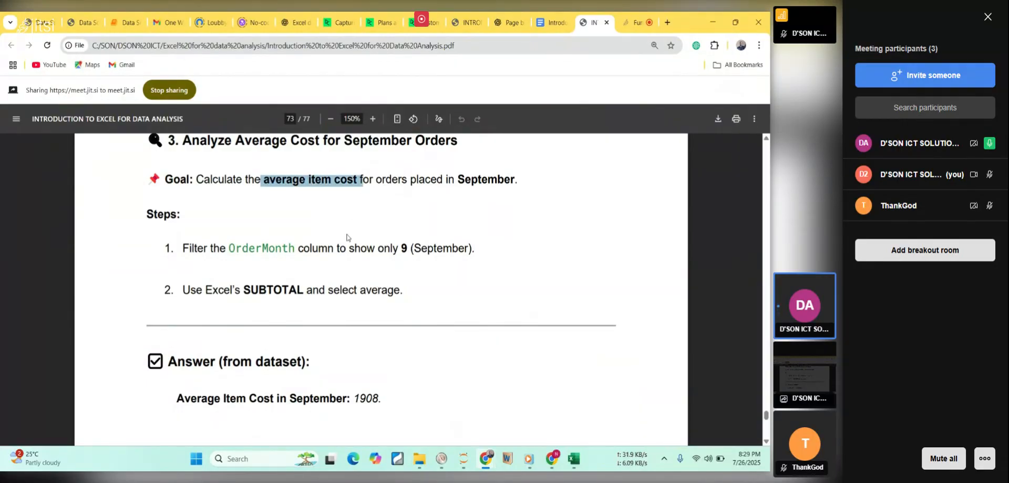
Return to the Excel workbook, set the ItemCost total in E1203 to Average, and inspect its formula.
left_click(574, 460)
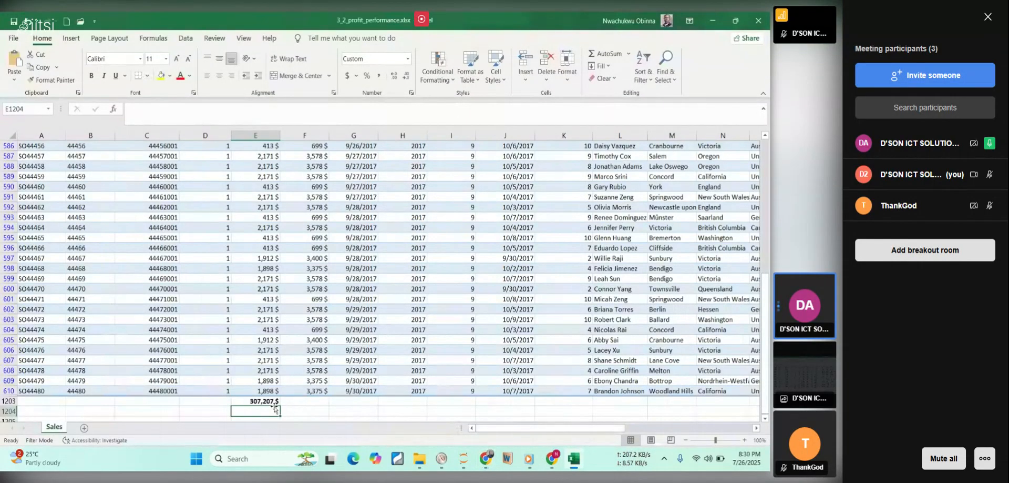
left_click(259, 400)
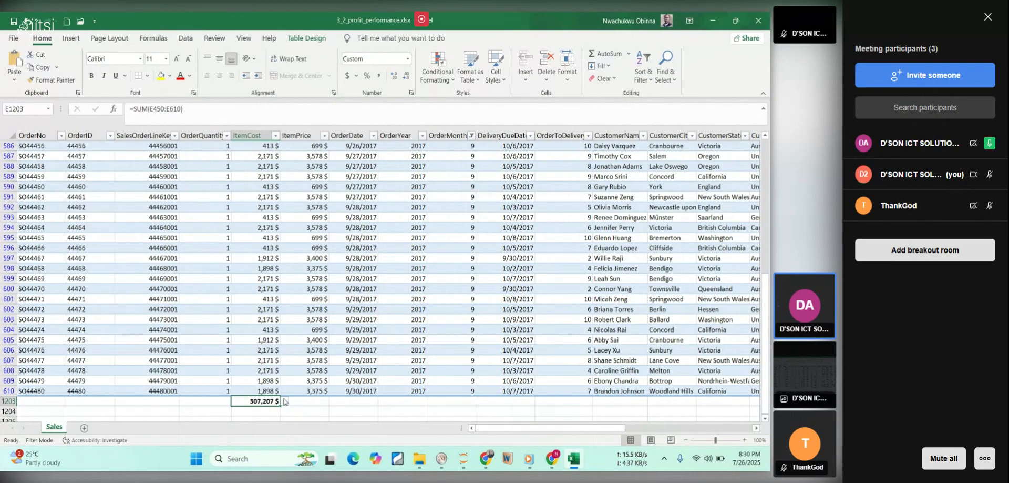
left_click(285, 401)
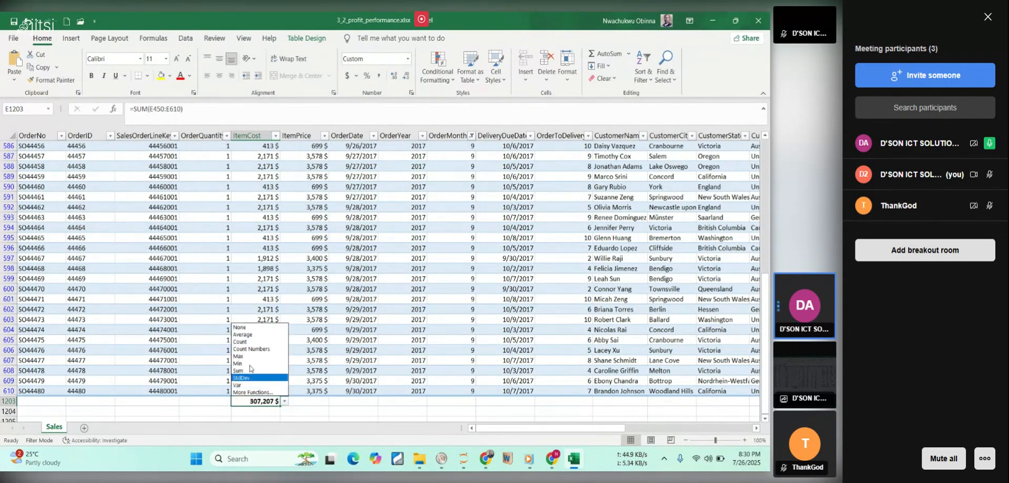
left_click(247, 335)
key("ctrl+a")
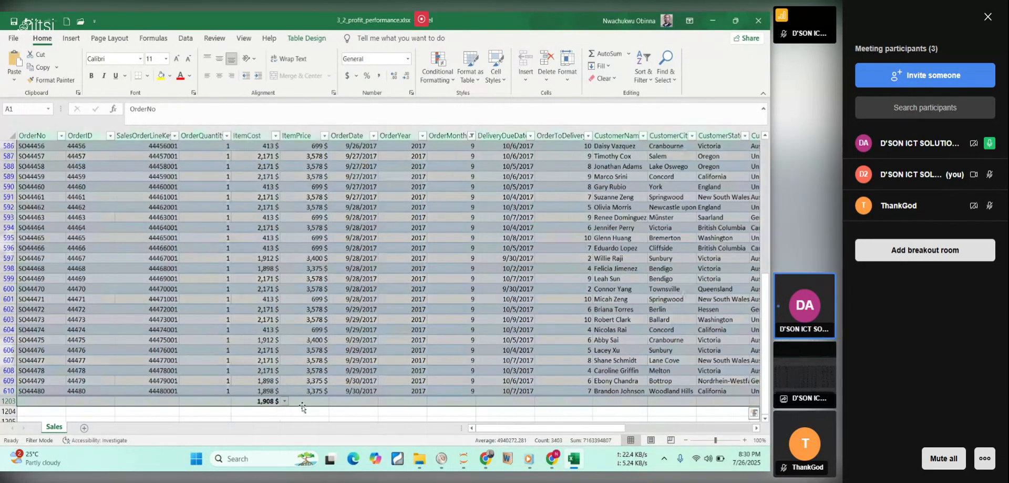
left_click(256, 410)
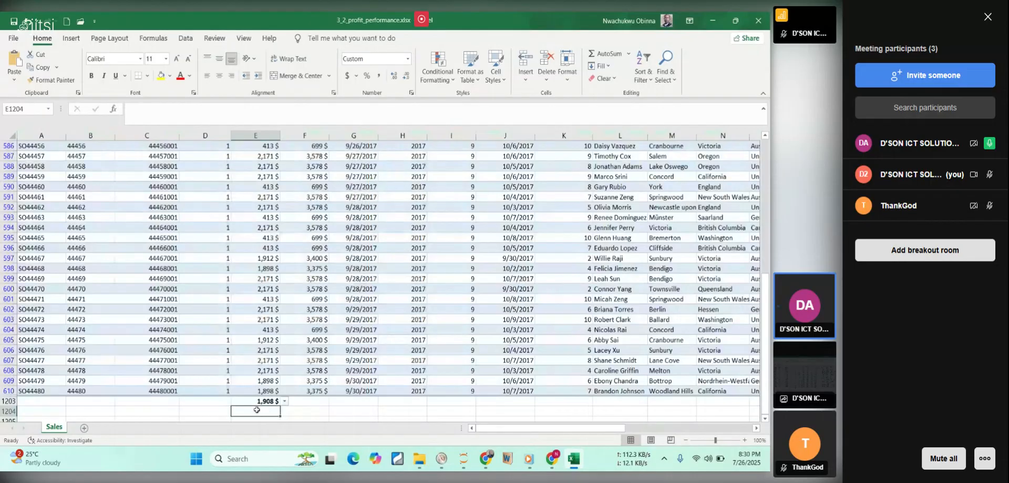
left_click(258, 402)
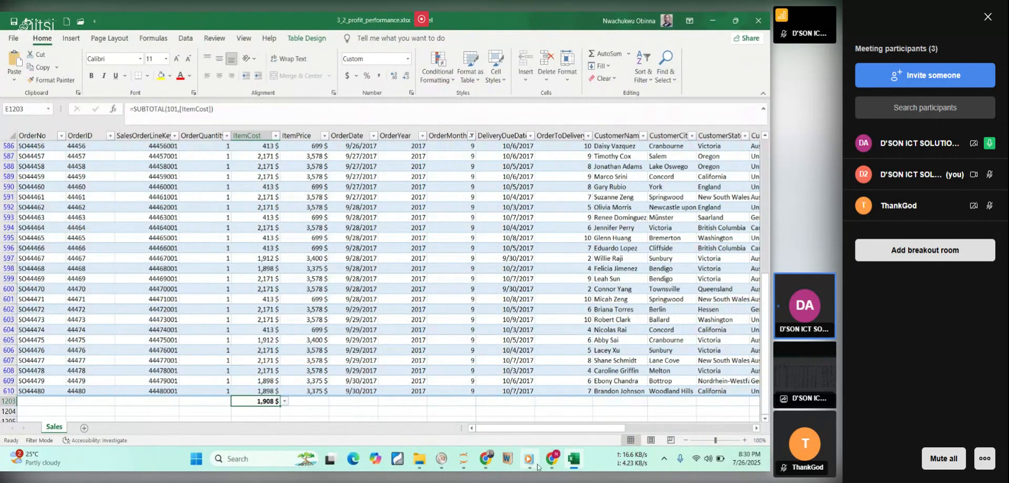
Switch to the lesson PDF in Chrome and compare the September answer, then read the opening of the Formatting with Functions lesson.
left_click(575, 460)
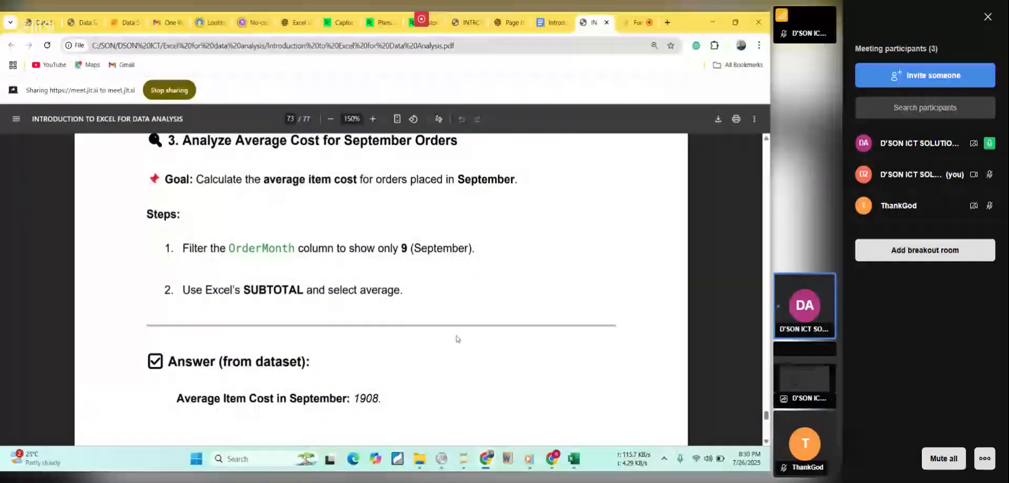
scroll(457, 338, "down", 1)
scroll(457, 338, "down", 1)
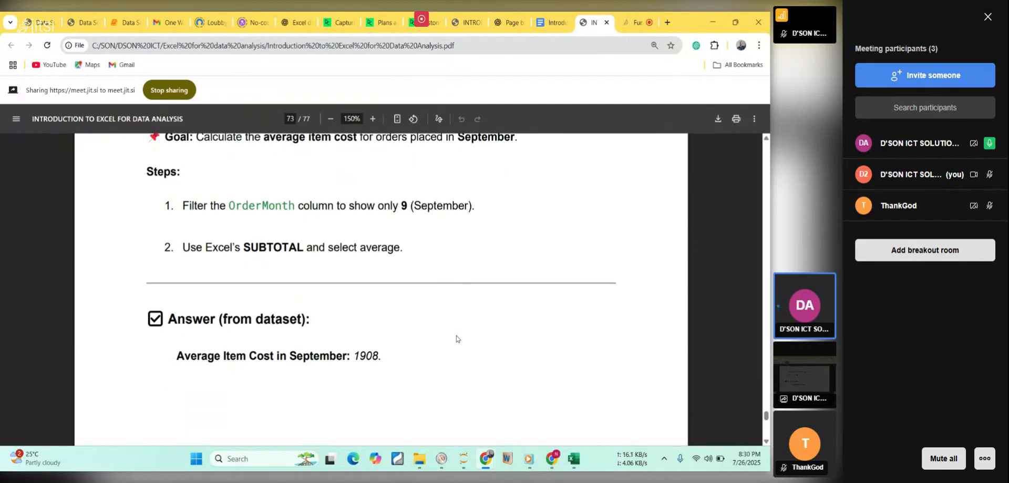
scroll(457, 339, "down", 10)
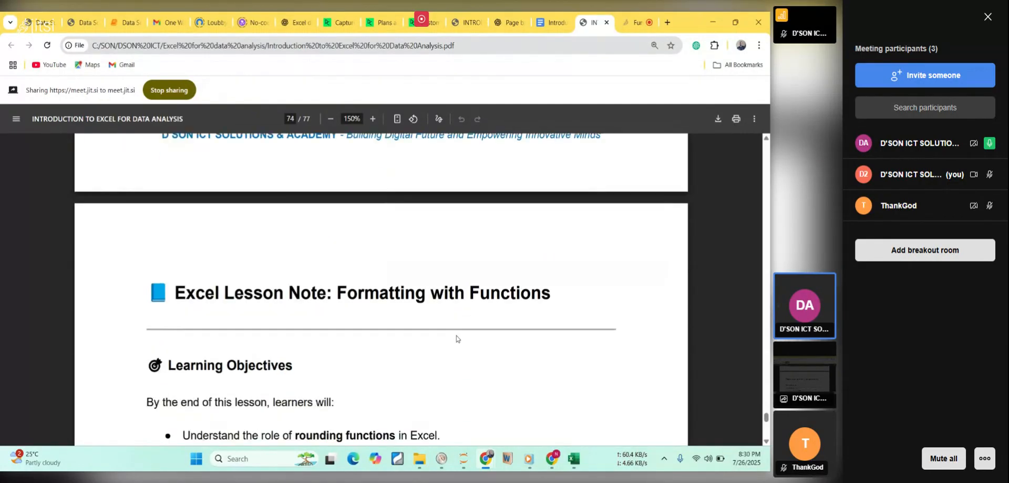
scroll(456, 338, "down", 4)
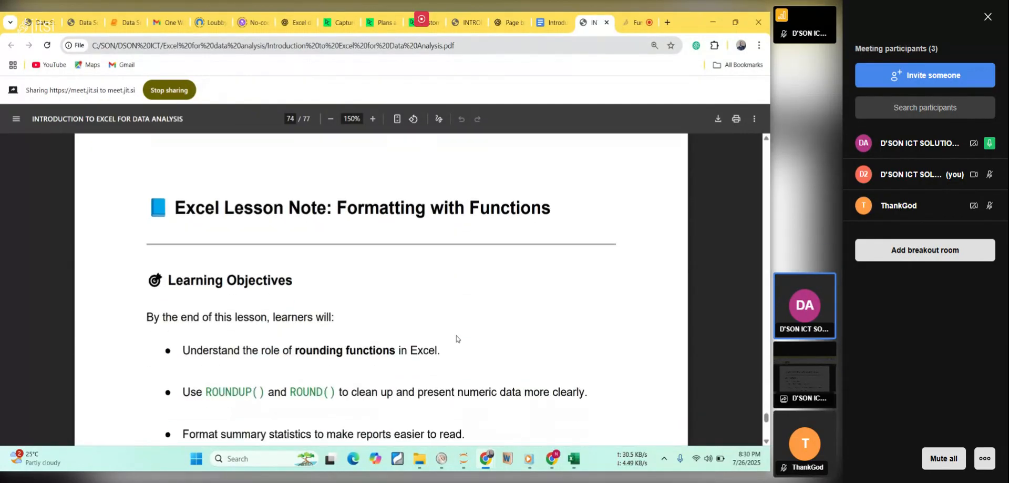
scroll(457, 339, "down", 11)
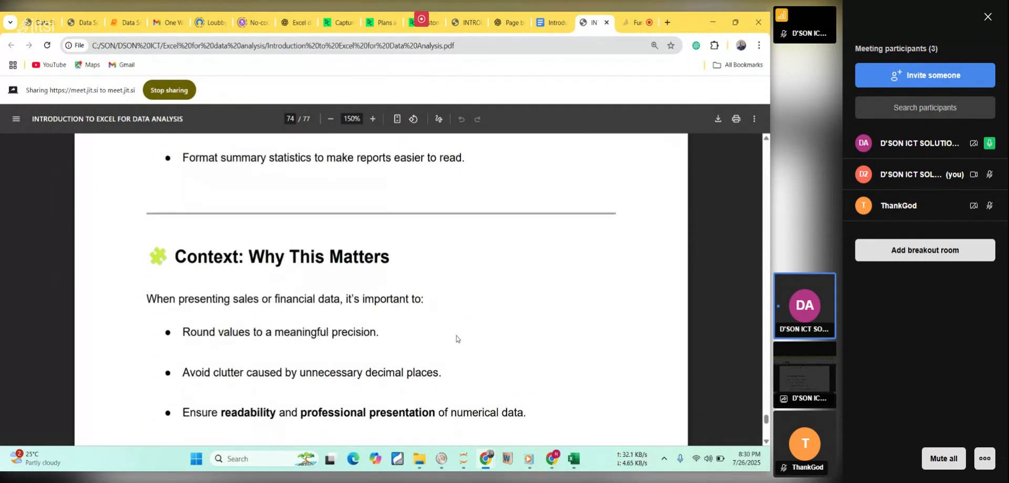
scroll(457, 338, "up", 12)
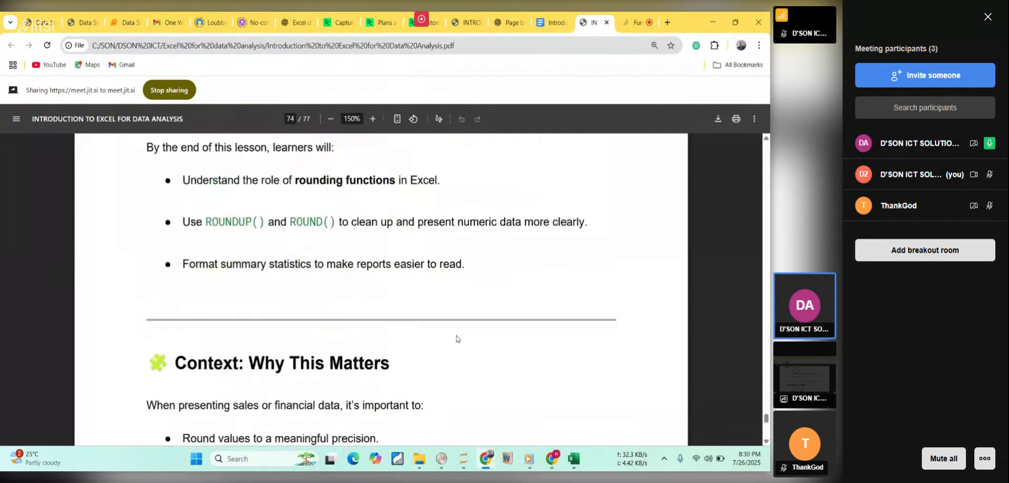
scroll(456, 339, "up", 15)
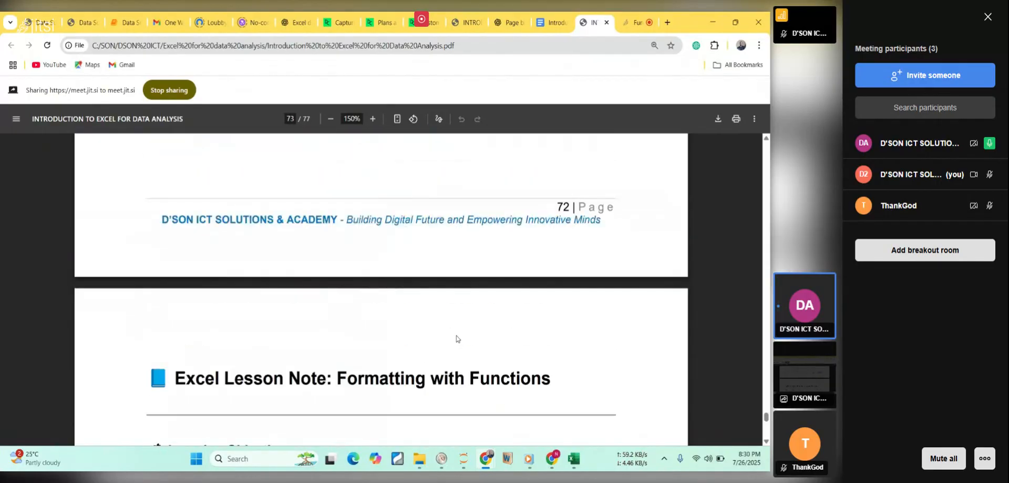
scroll(457, 339, "up", 8)
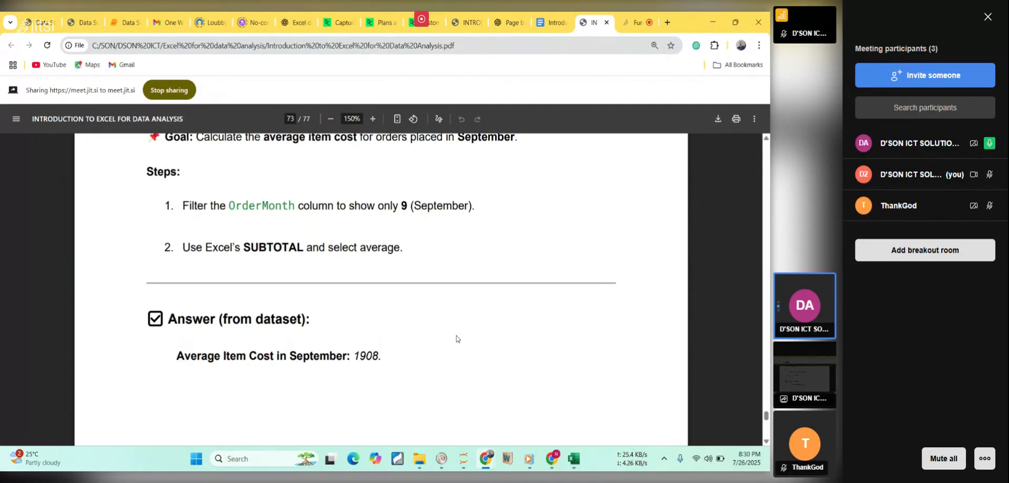
scroll(456, 338, "down", 10)
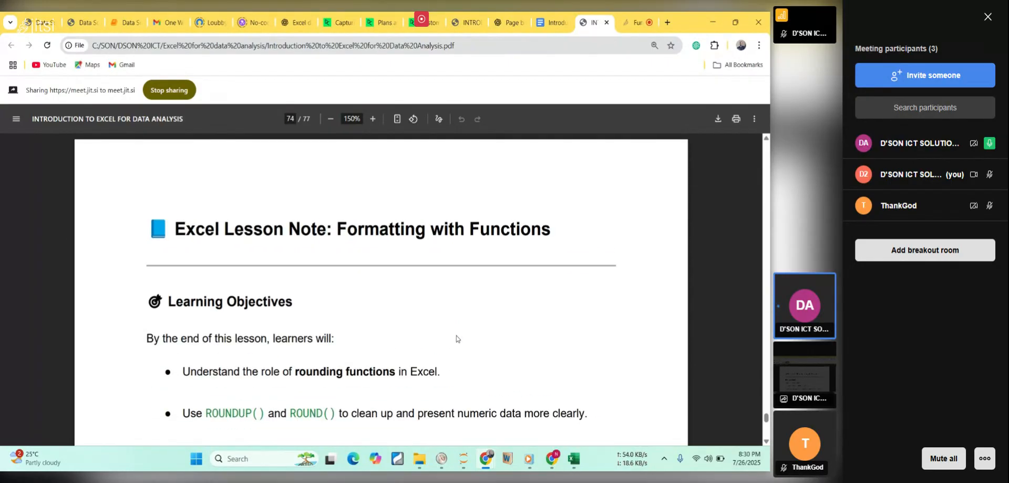
scroll(457, 338, "down", 2)
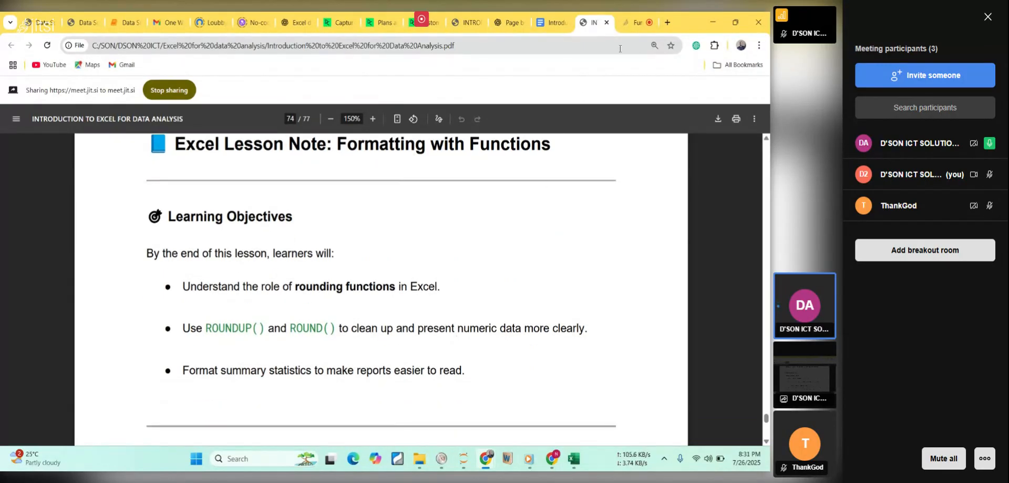
Switch to the Jitsi meeting page in Chrome.
left_click(635, 23)
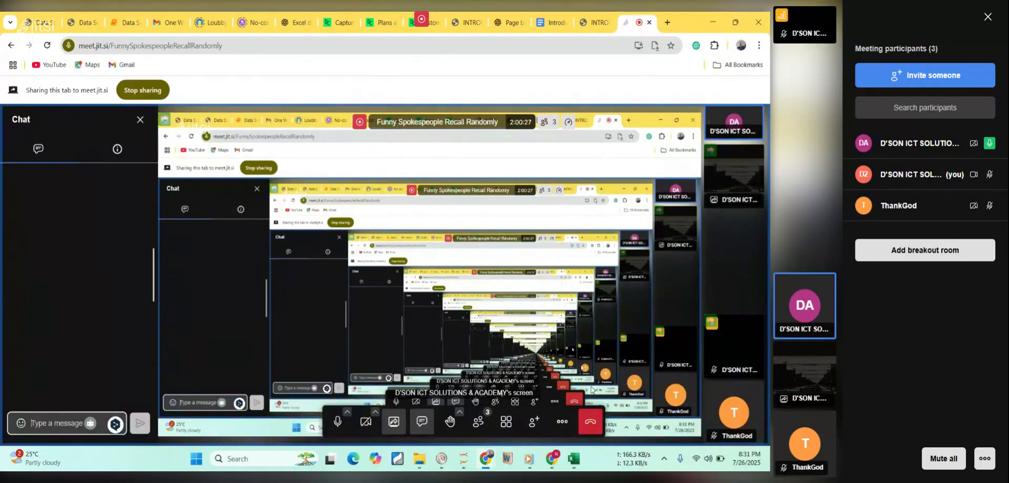
mouse_move(551, 457)
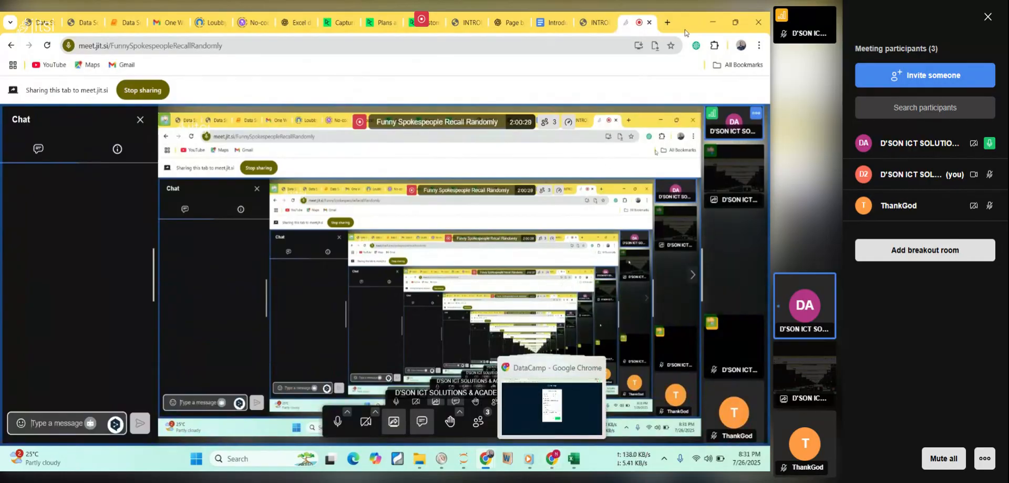
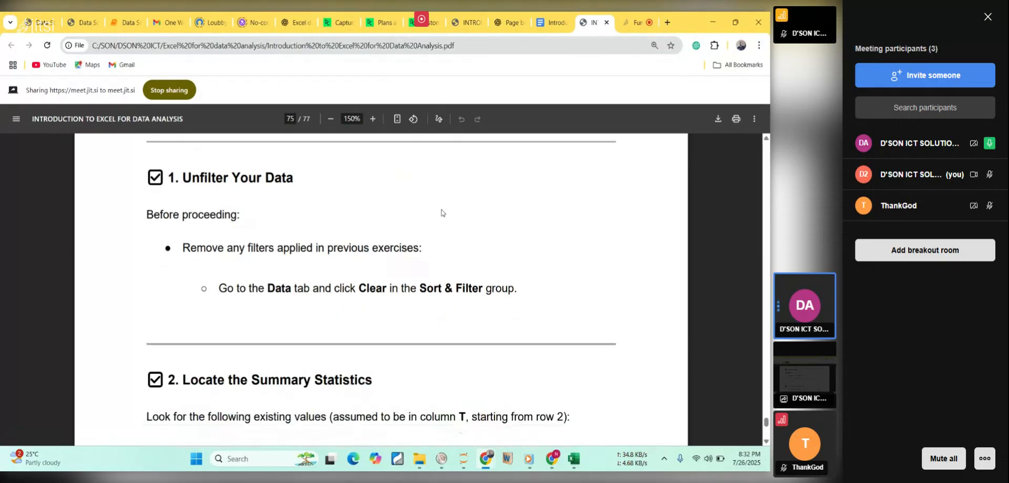
scroll(442, 212, "down", 3)
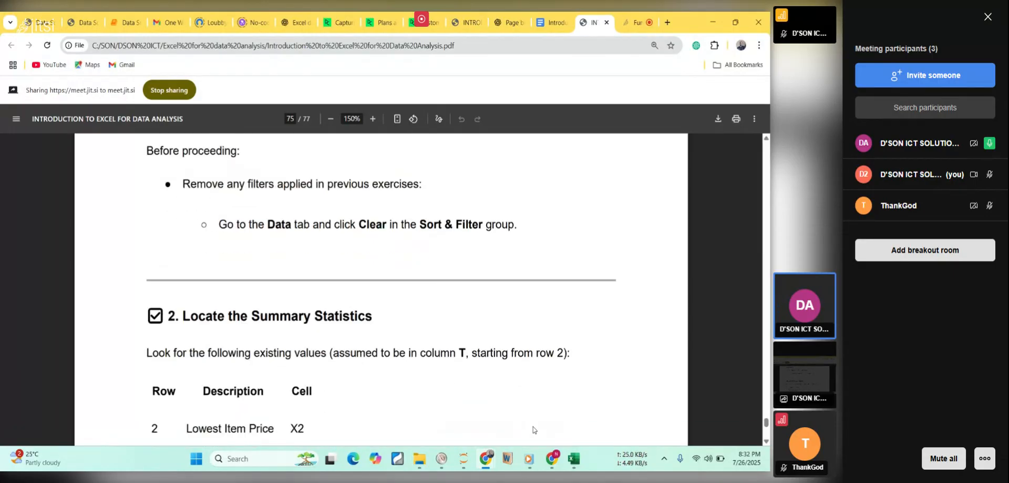
Read the lesson's Unfilter Your Data instructions, switch to the Excel workbook, and clear all filters from the Sales table.
left_click(577, 462)
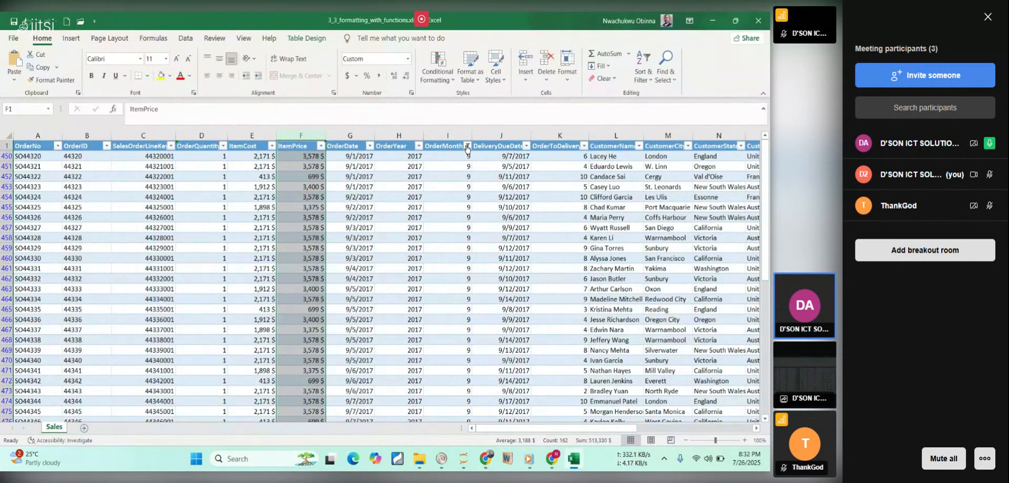
double_click(244, 207)
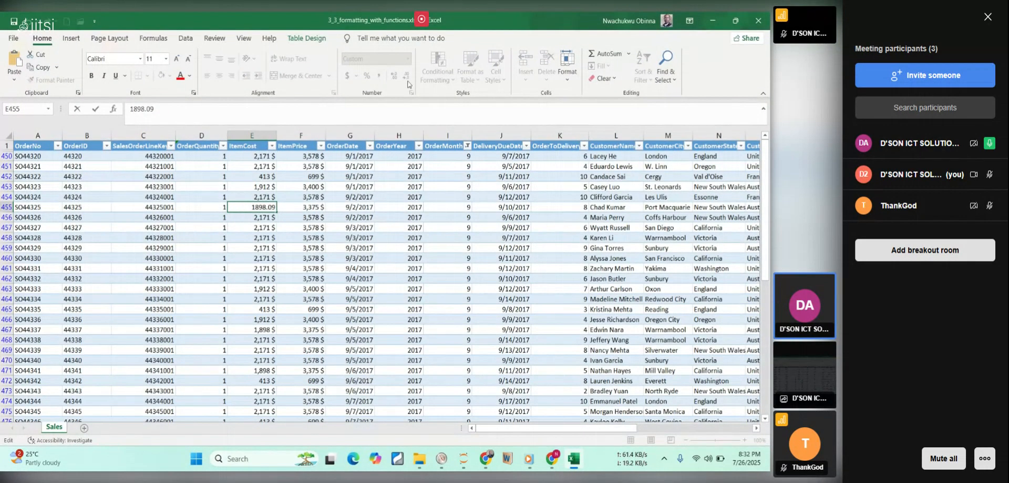
left_click(446, 250)
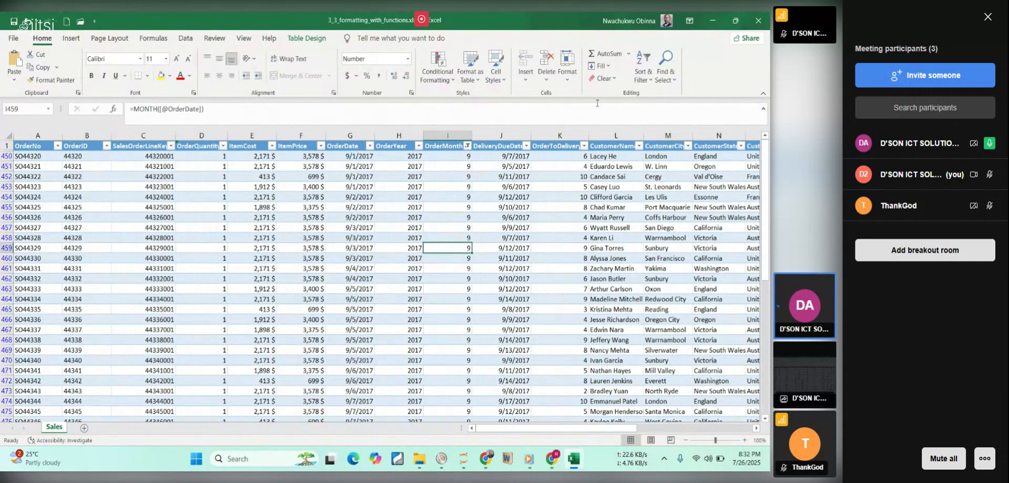
left_click(607, 78)
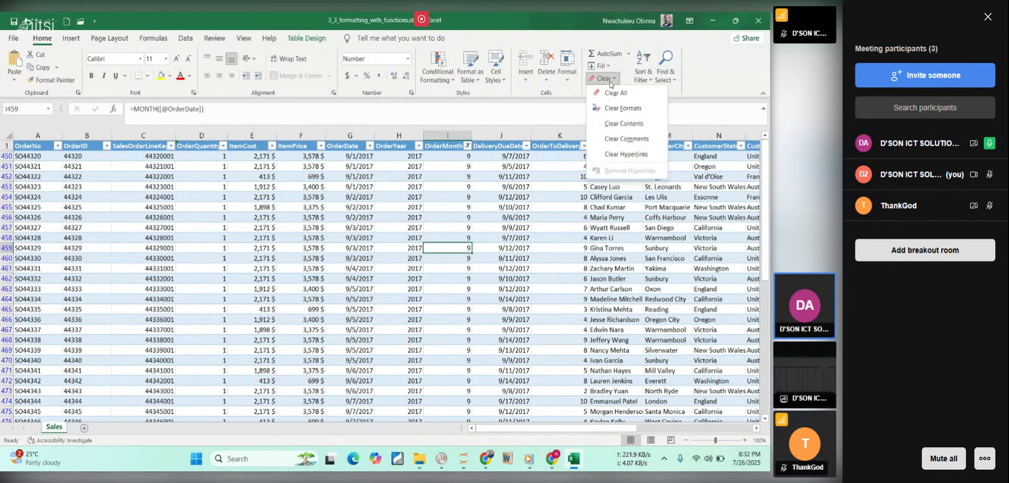
left_click(516, 111)
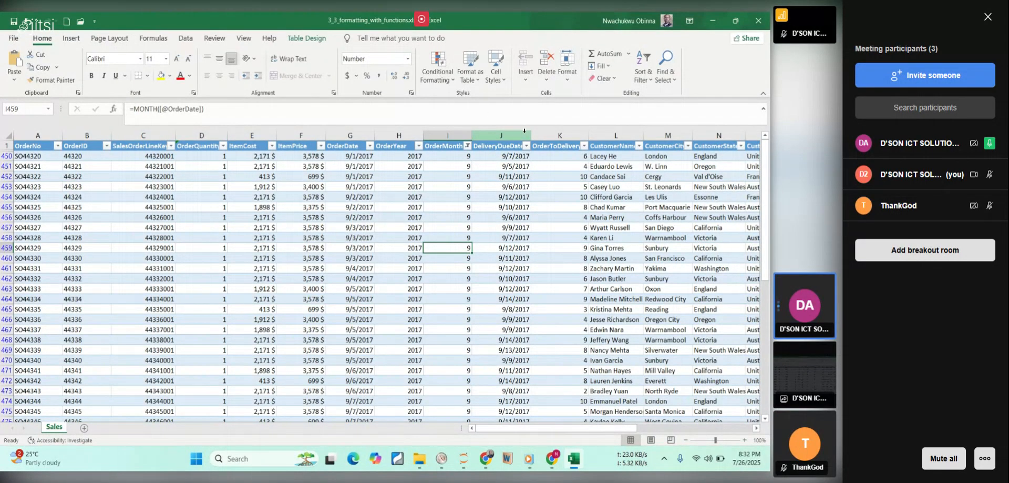
left_click(649, 79)
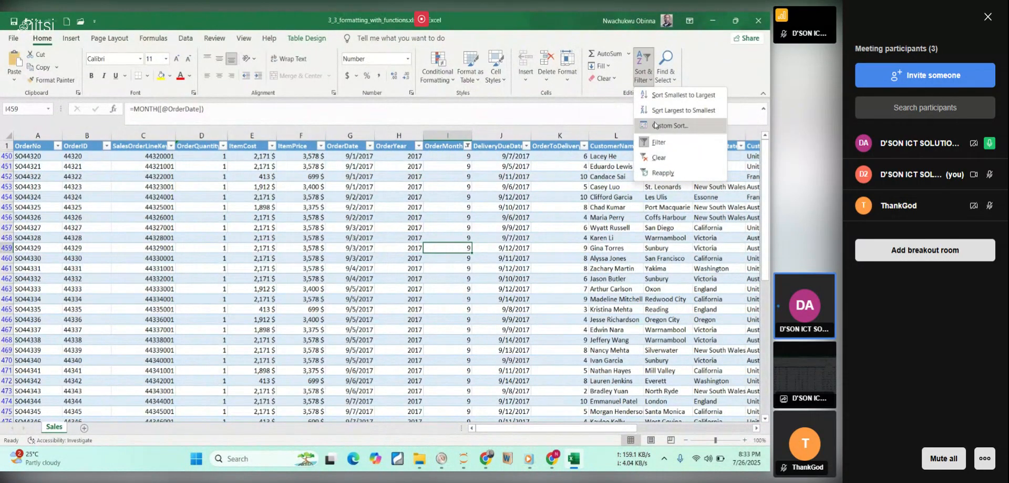
left_click(662, 158)
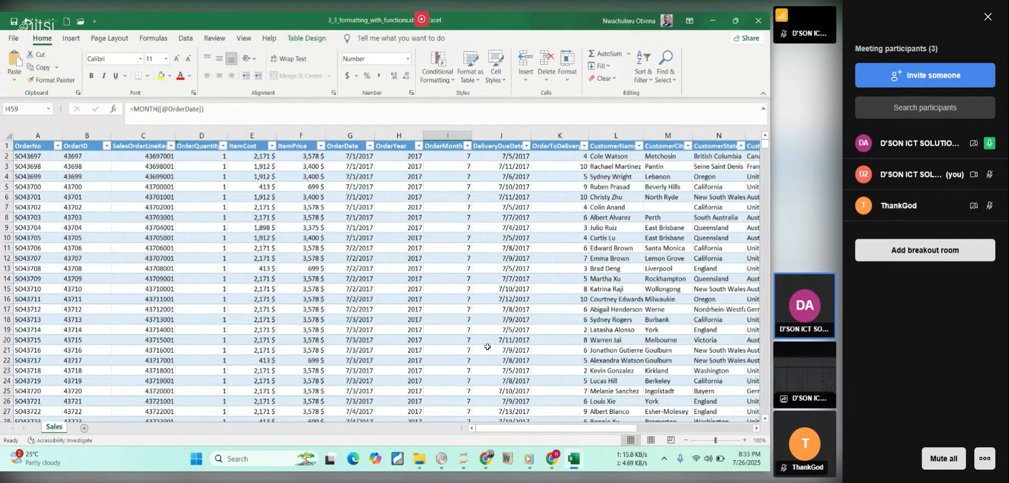
Switch to the lesson PDF in Chrome and read the Locate the Summary Statistics and Apply Rounding Functions sections.
left_click(573, 458)
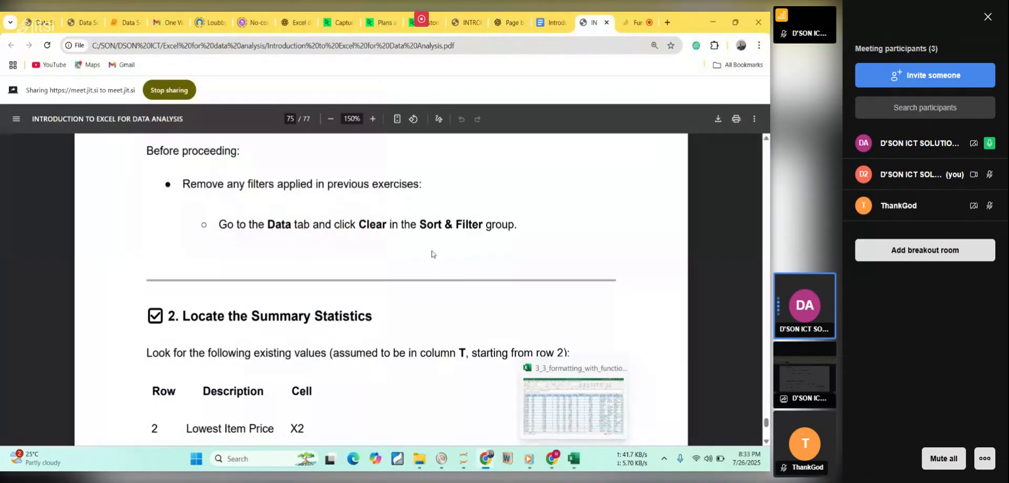
scroll(426, 250, "down", 2)
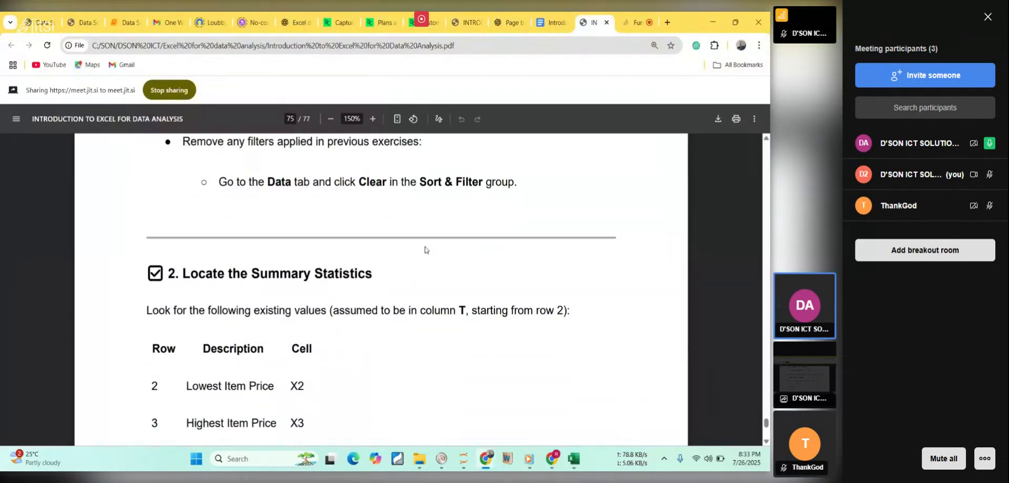
scroll(425, 249, "down", 5)
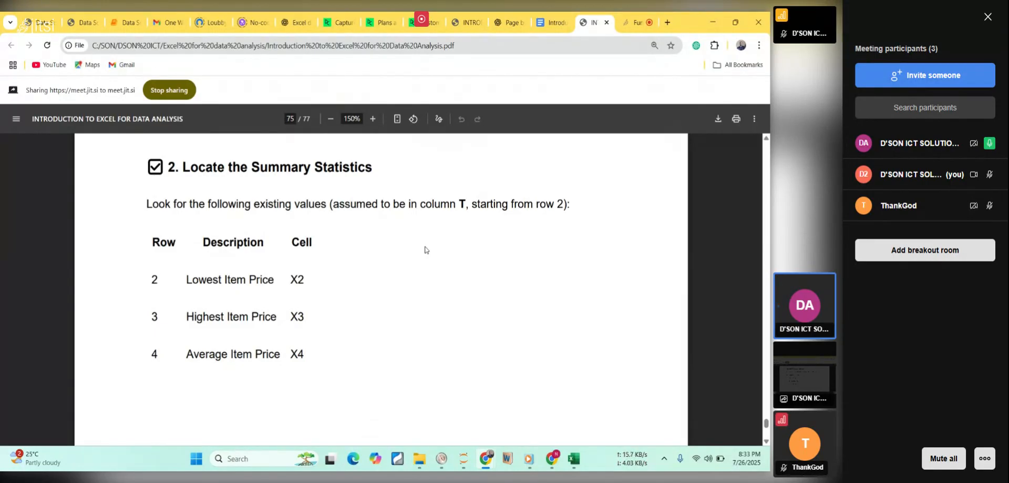
scroll(425, 249, "down", 1)
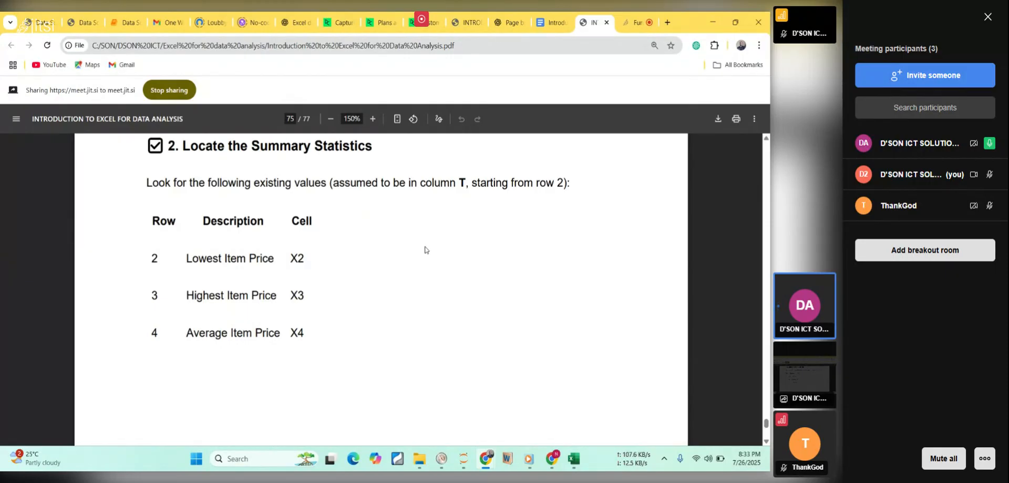
scroll(426, 249, "down", 7)
scroll(425, 249, "down", 3)
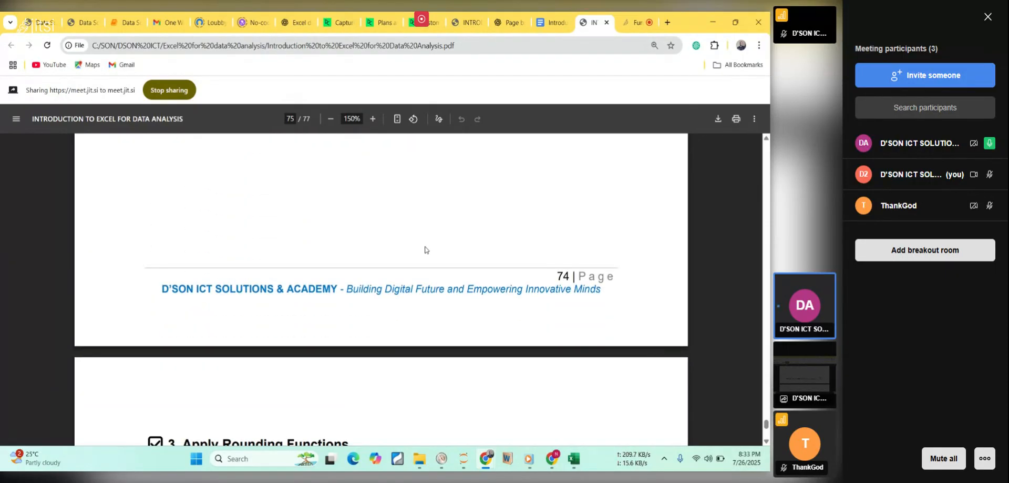
scroll(426, 249, "down", 7)
scroll(426, 249, "down", 8)
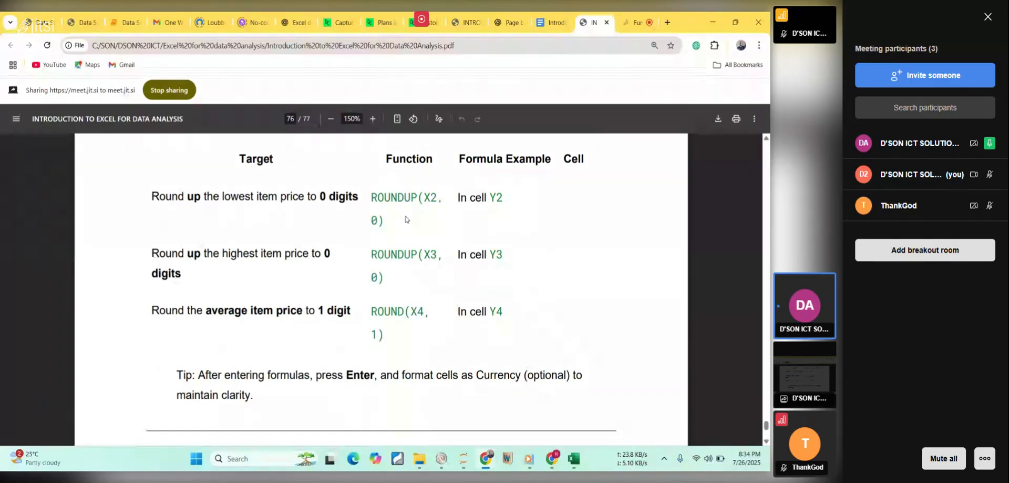
Switch to the Excel workbook and round up the lowest item price in Y2 with =ROUNDUP(X2,0).
left_click(577, 465)
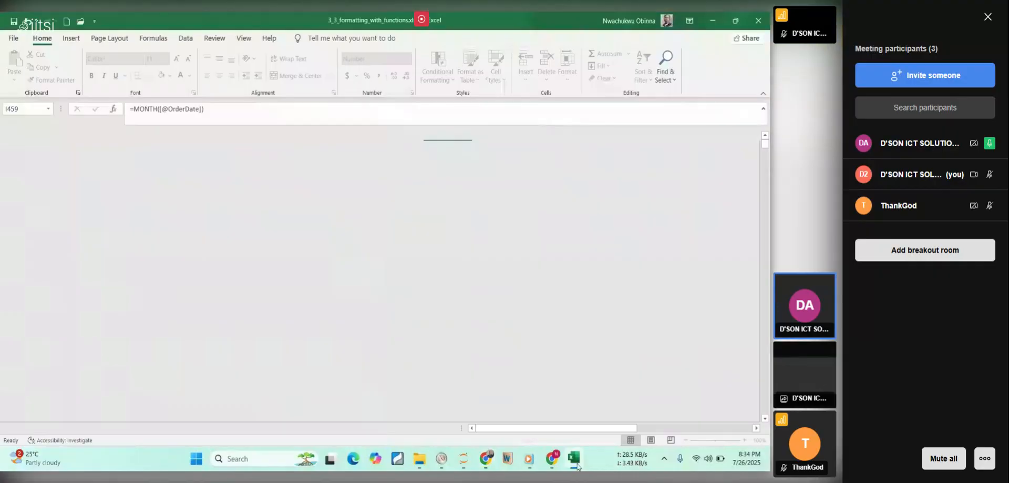
left_click(578, 465)
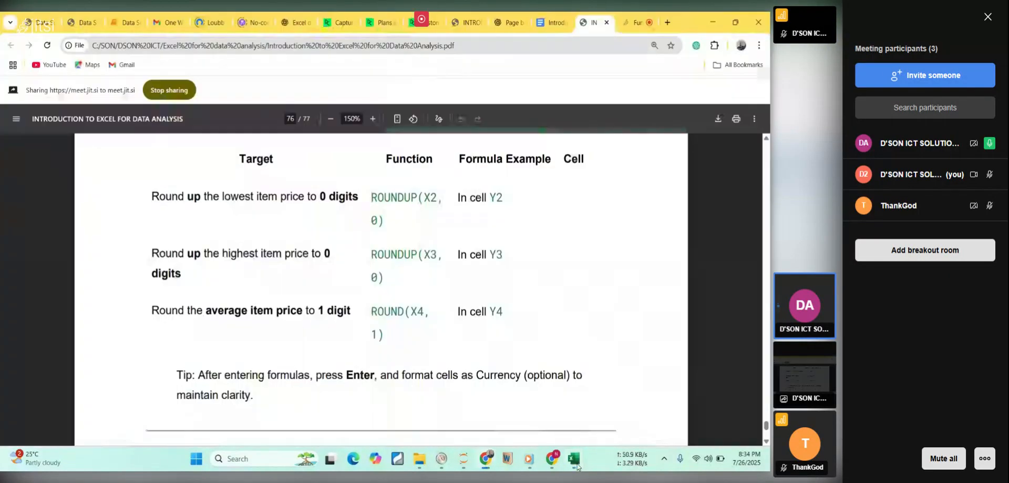
left_click(577, 465)
left_click_drag(548, 440, 676, 437)
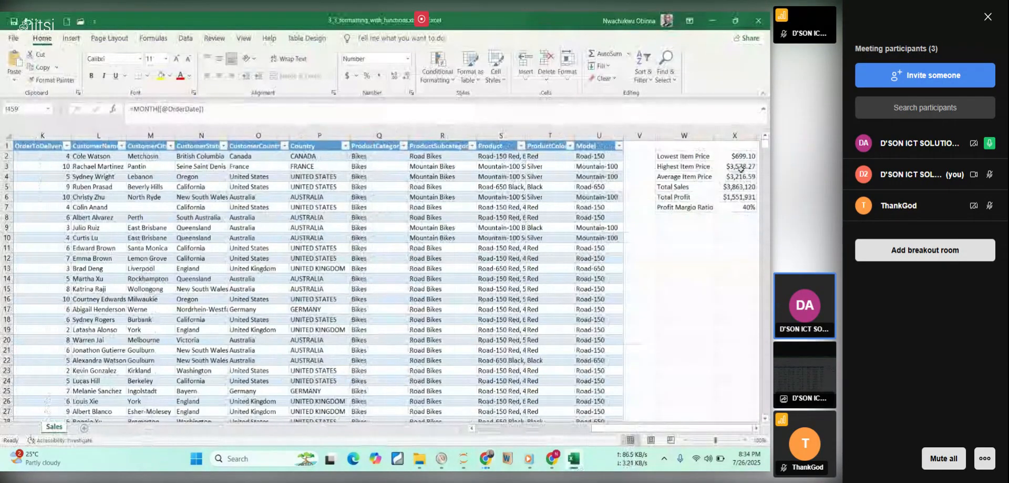
left_click(741, 155)
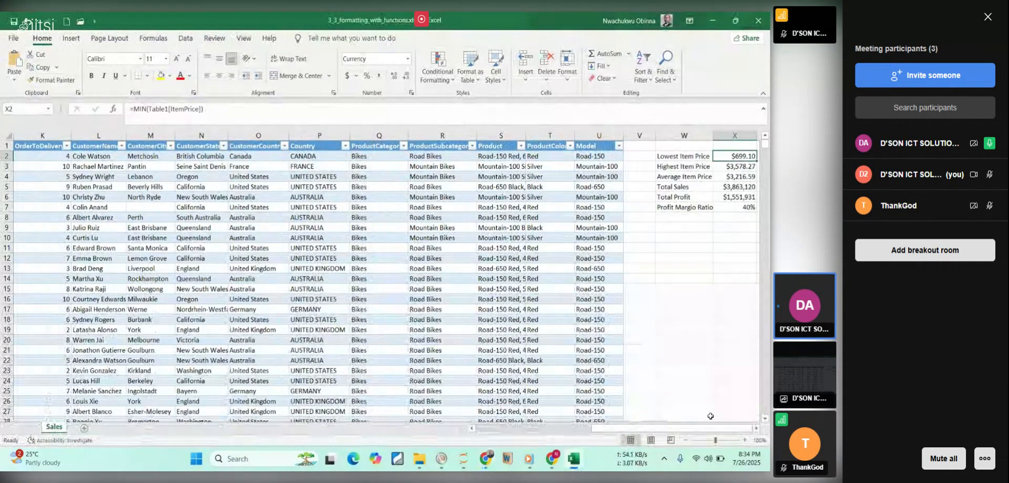
key("Right")
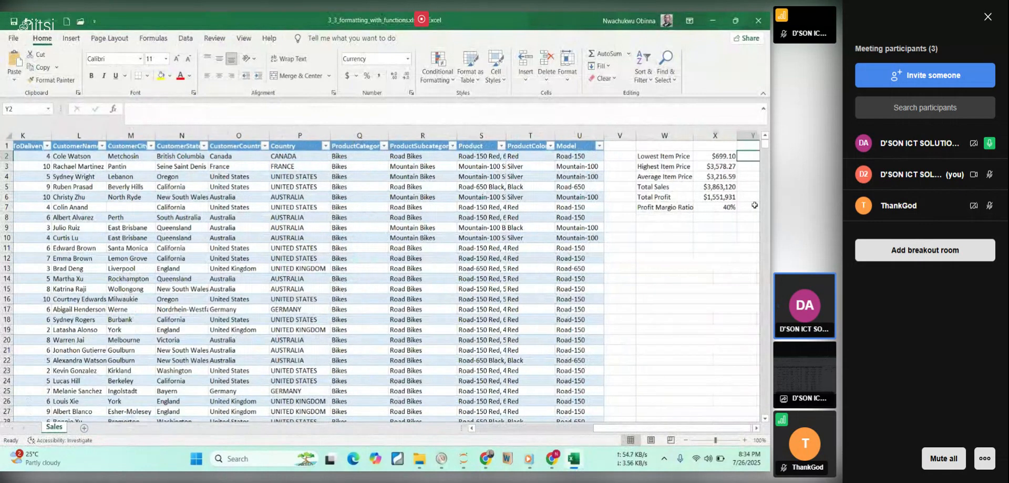
scroll(755, 205, "right", 1)
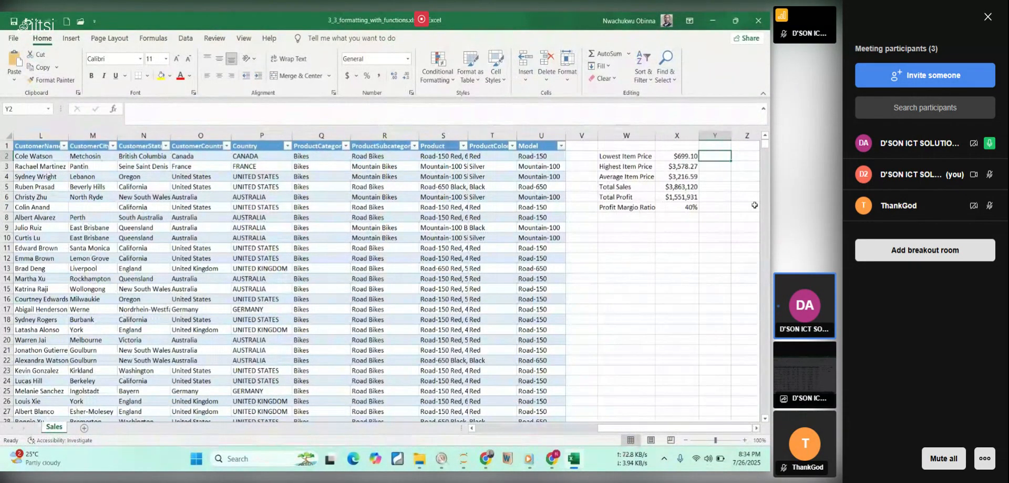
type("=")
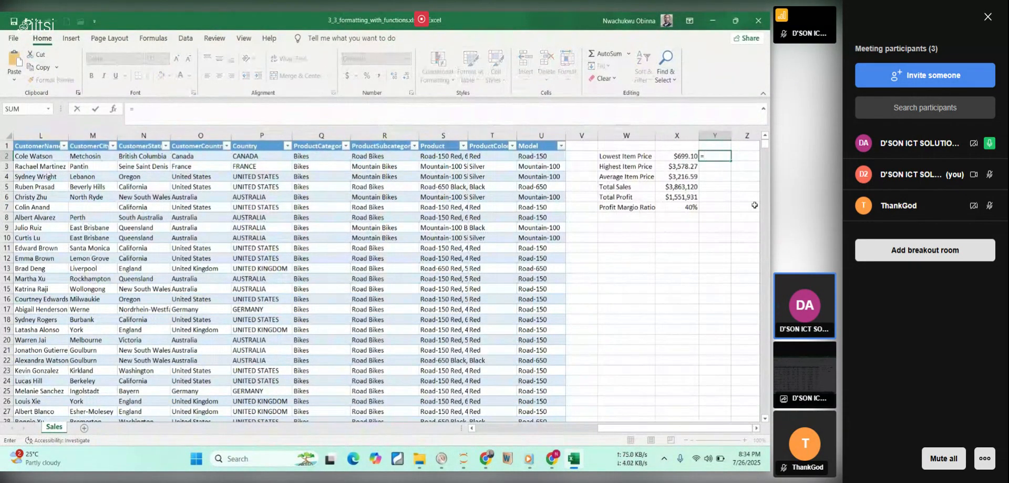
left_click(576, 461)
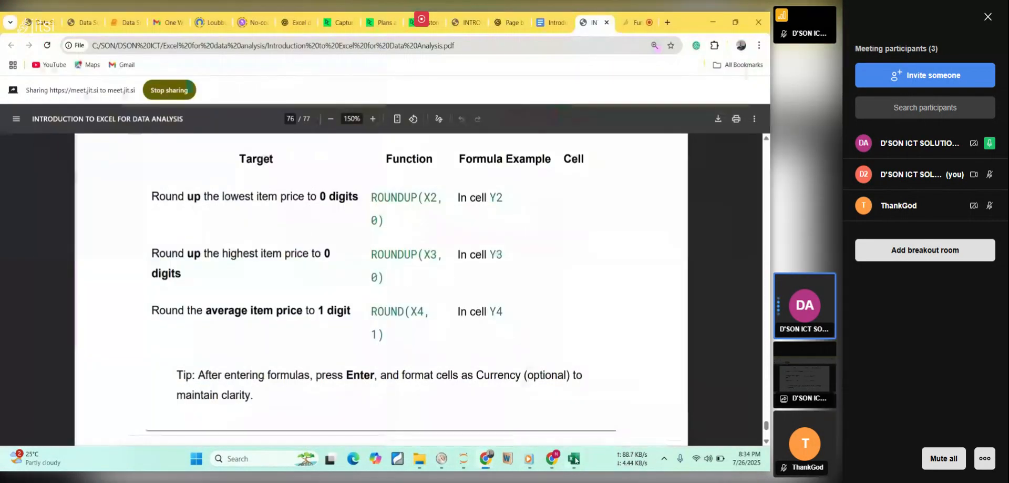
left_click(576, 461)
type("rou")
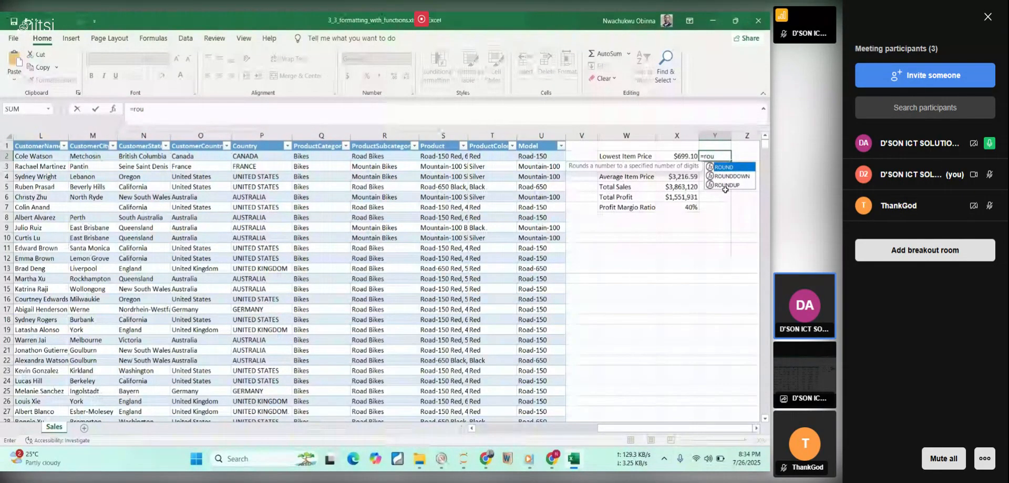
double_click(727, 185)
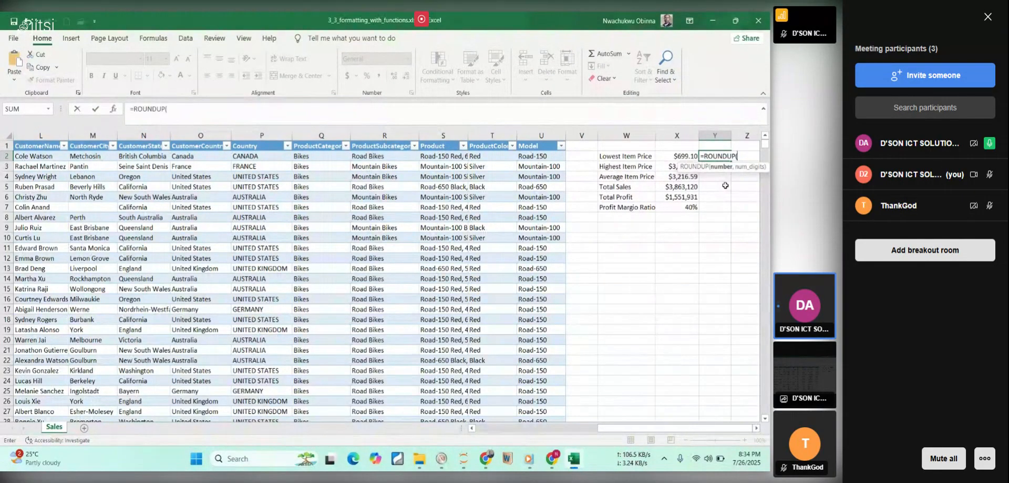
left_click(676, 156)
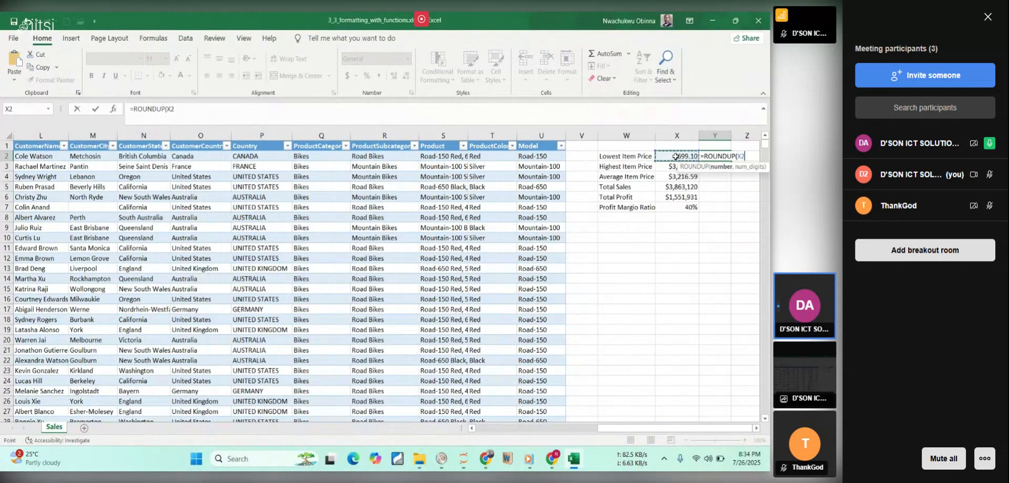
type(",0")
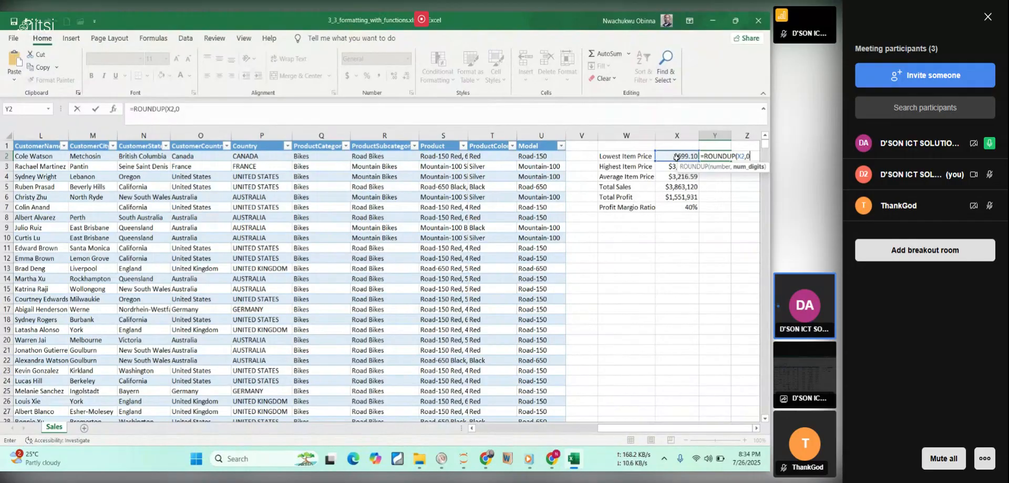
key("Return")
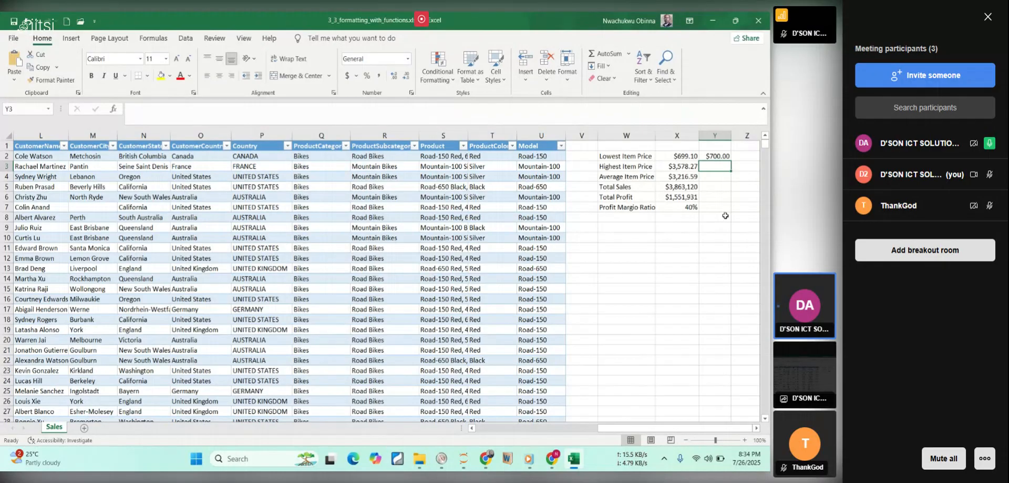
Check the rounding table in the lesson PDF, and round up the highest item price in Y3 with =ROUNDUP(X3,0).
left_click(575, 457)
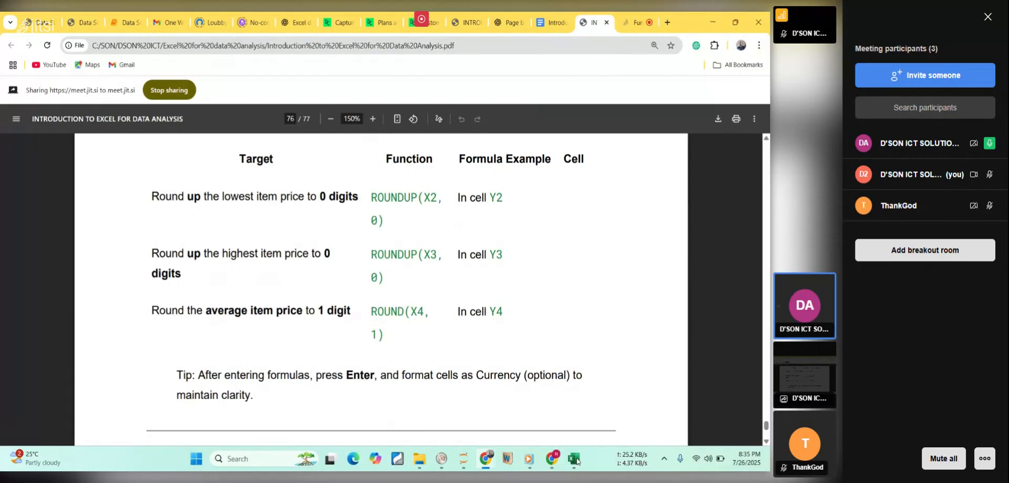
left_click(575, 459)
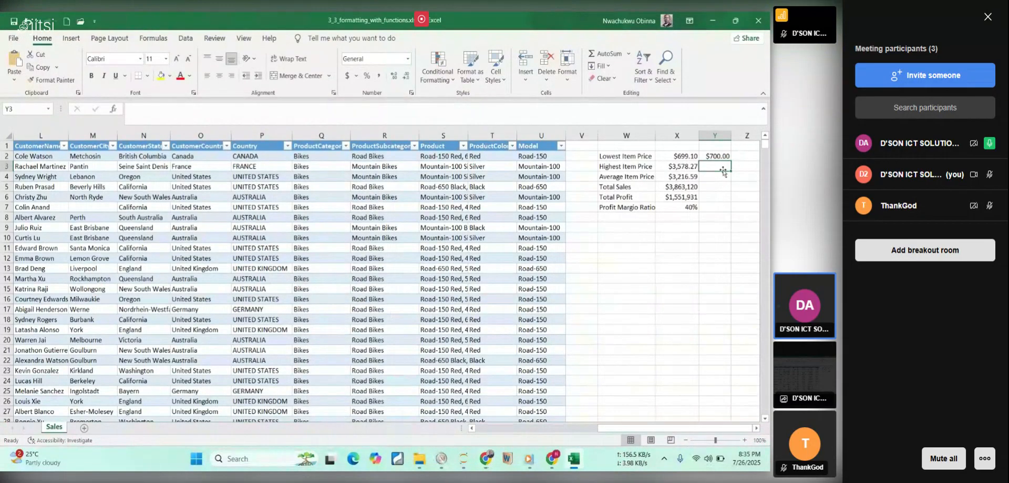
type("=rou")
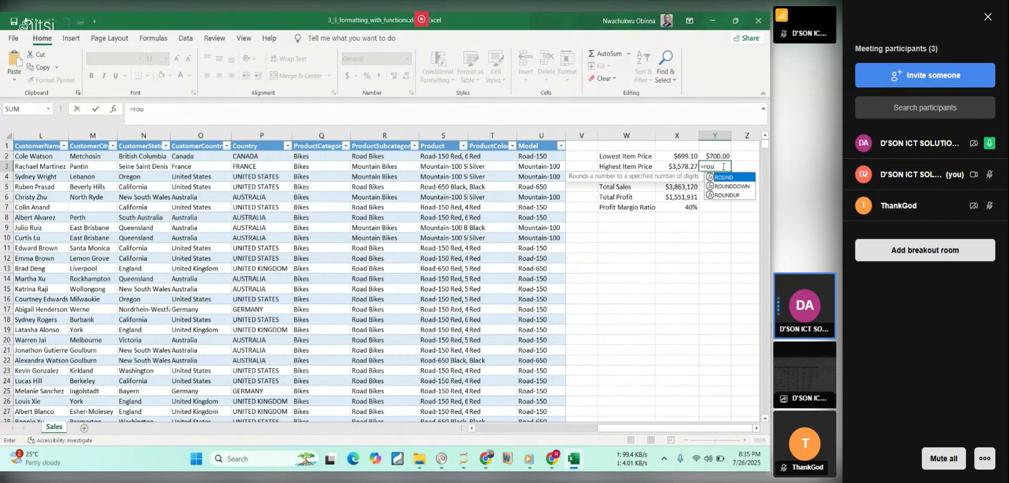
double_click(727, 194)
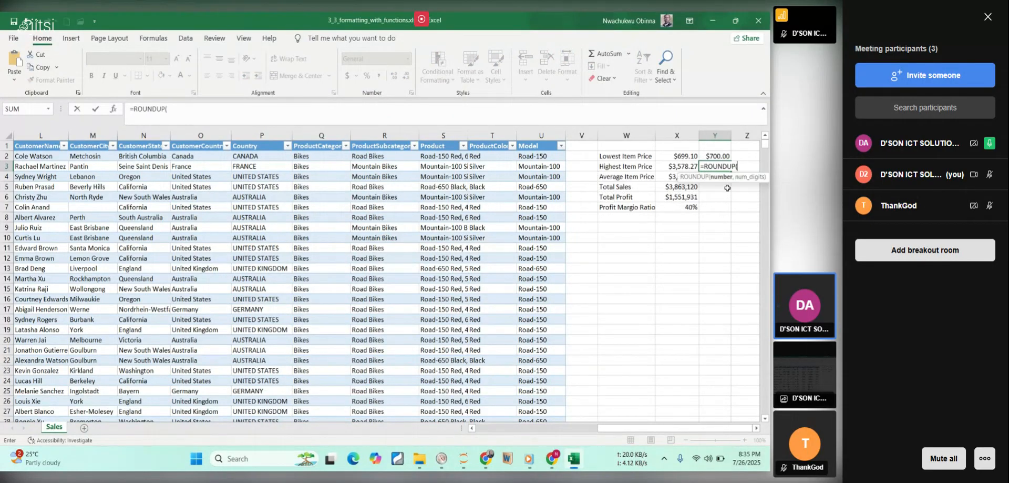
left_click(679, 165)
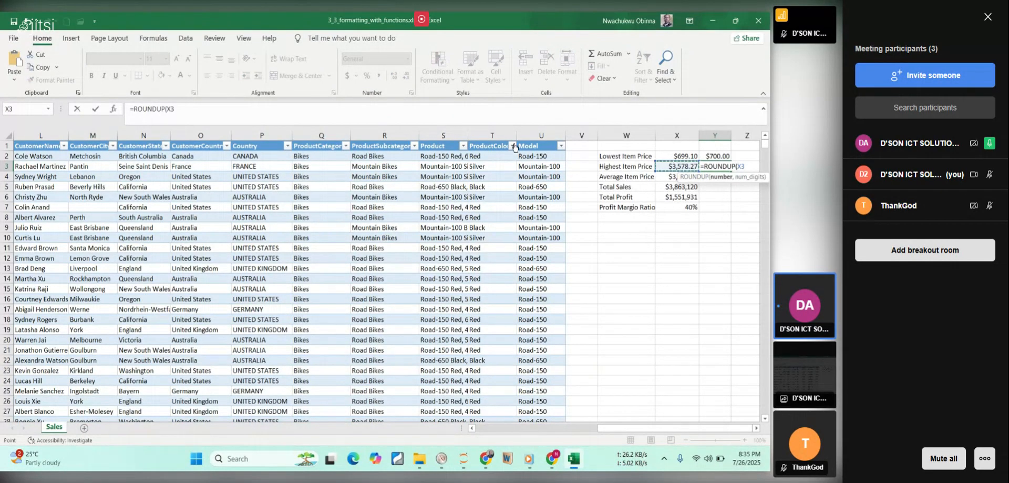
type(",0")
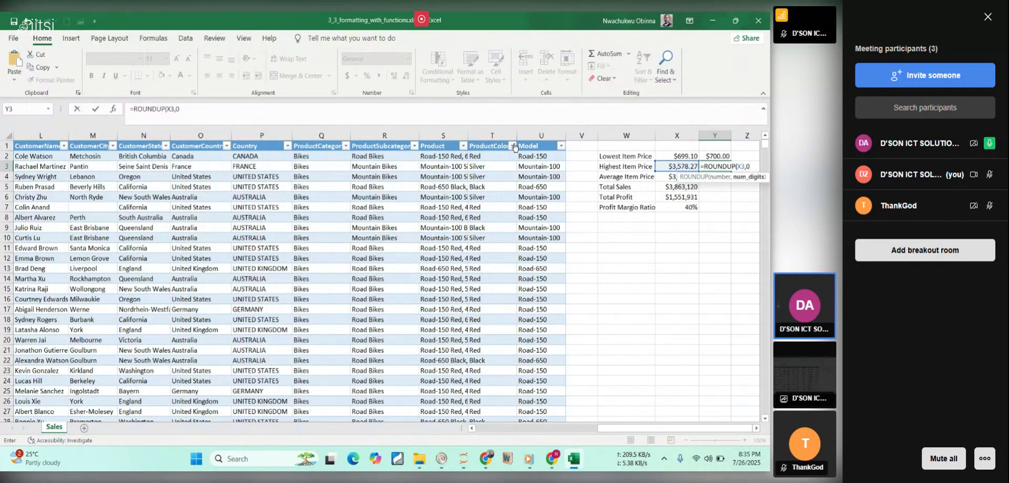
key("Return")
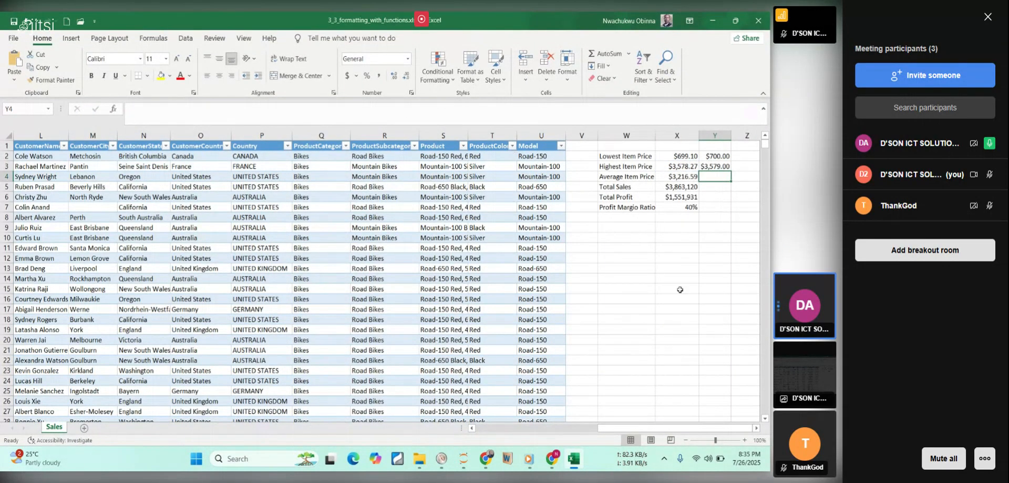
Check the average-price instruction in the lesson PDF, and round the average item price in Y4 of the Excel workbook with =ROUND(X4,1).
left_click(574, 460)
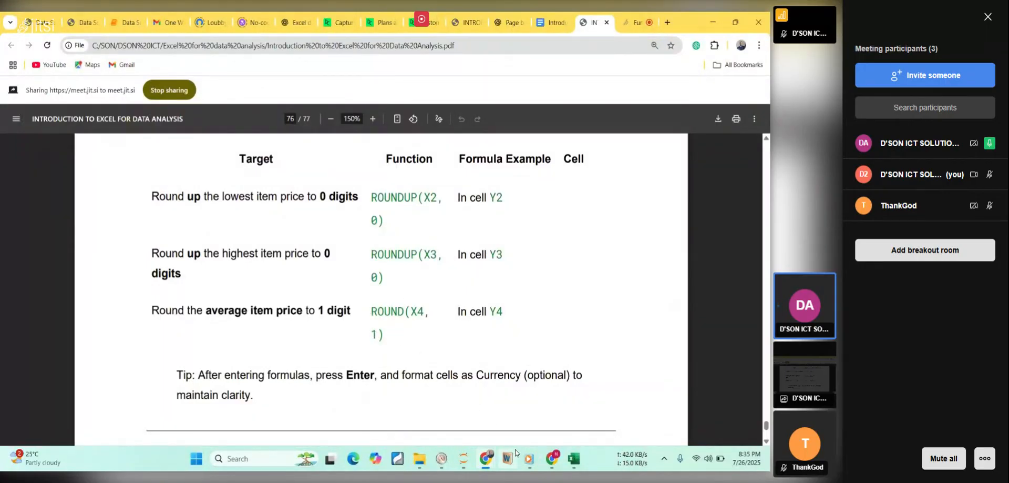
left_click(574, 458)
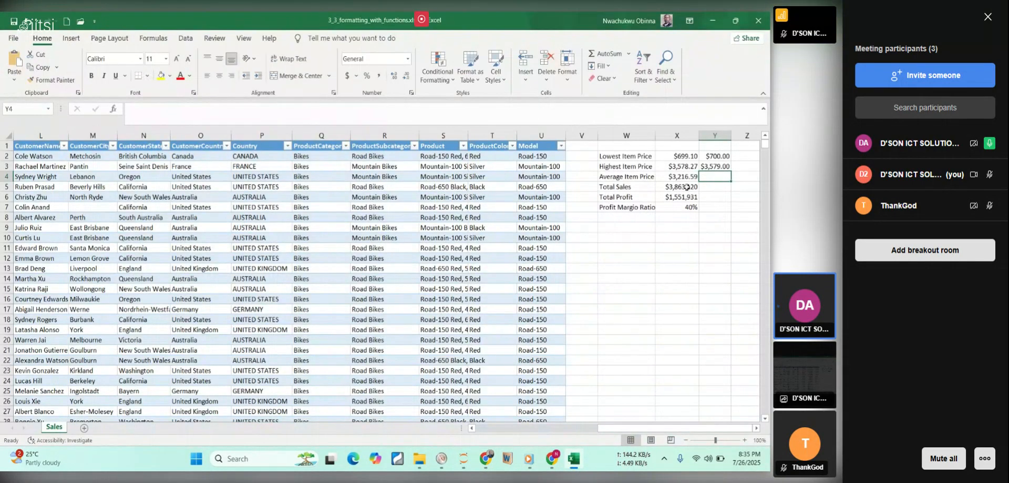
left_click(707, 187)
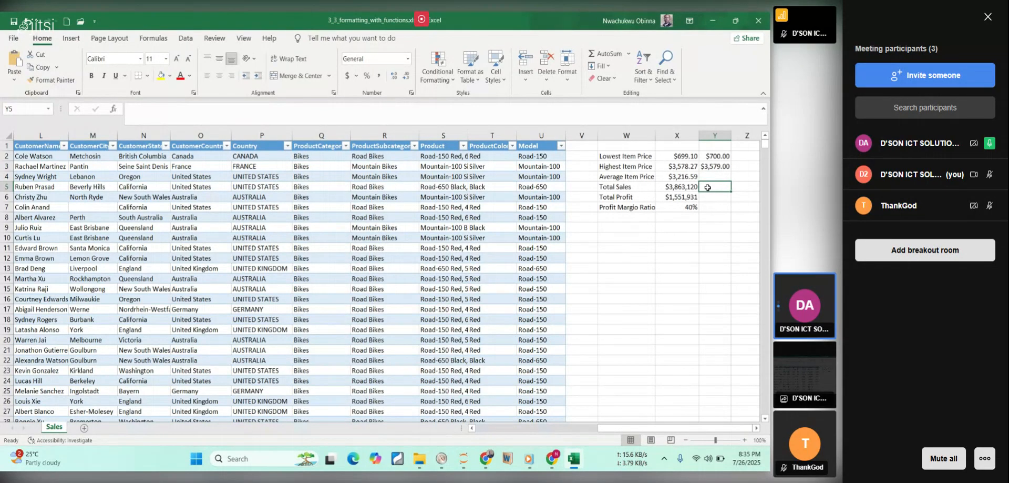
left_click(705, 177)
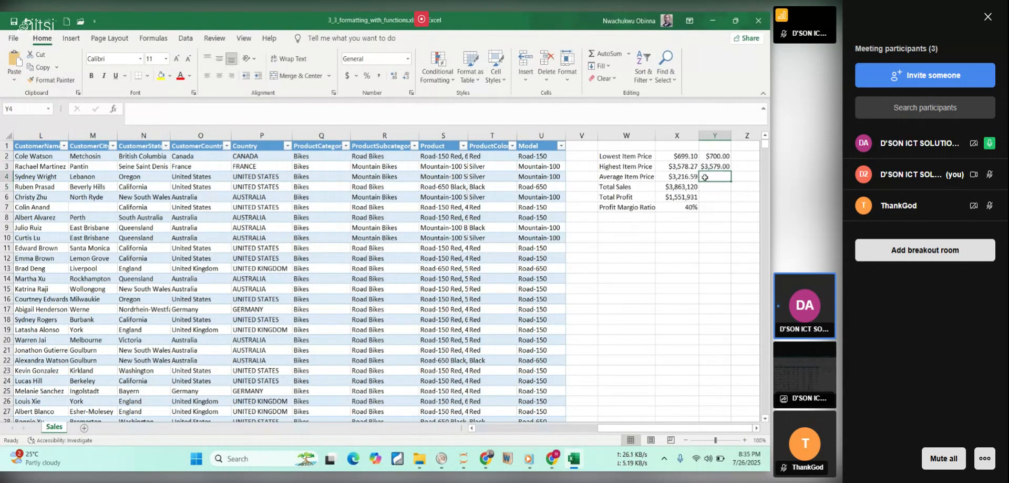
type("=rou")
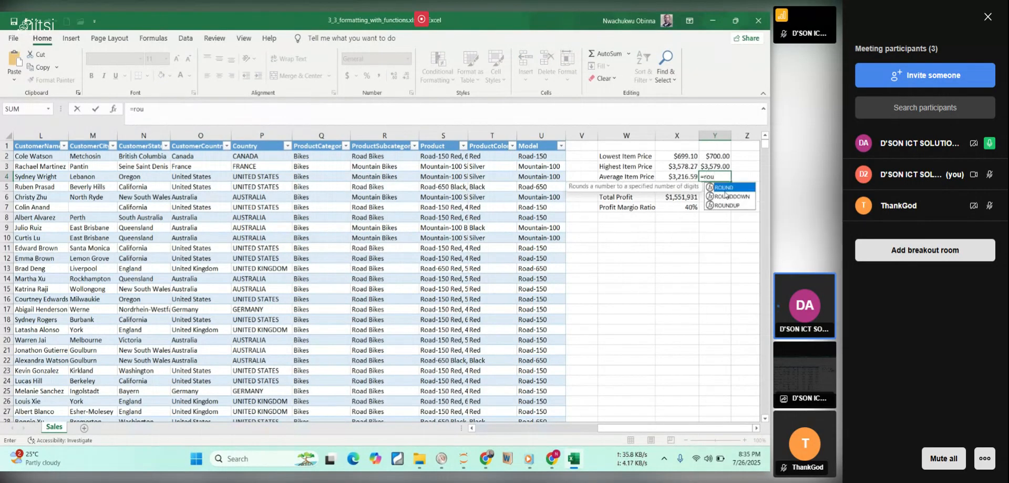
double_click(723, 188)
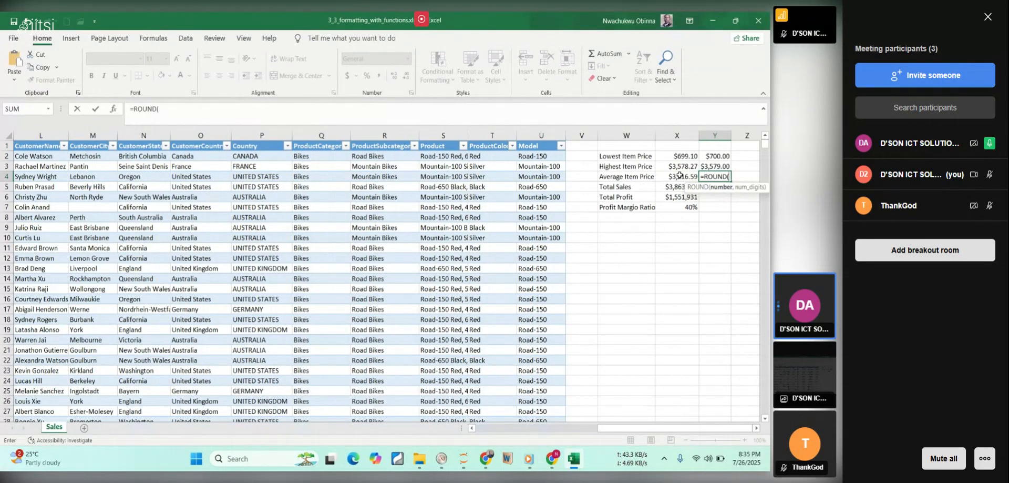
left_click(680, 176)
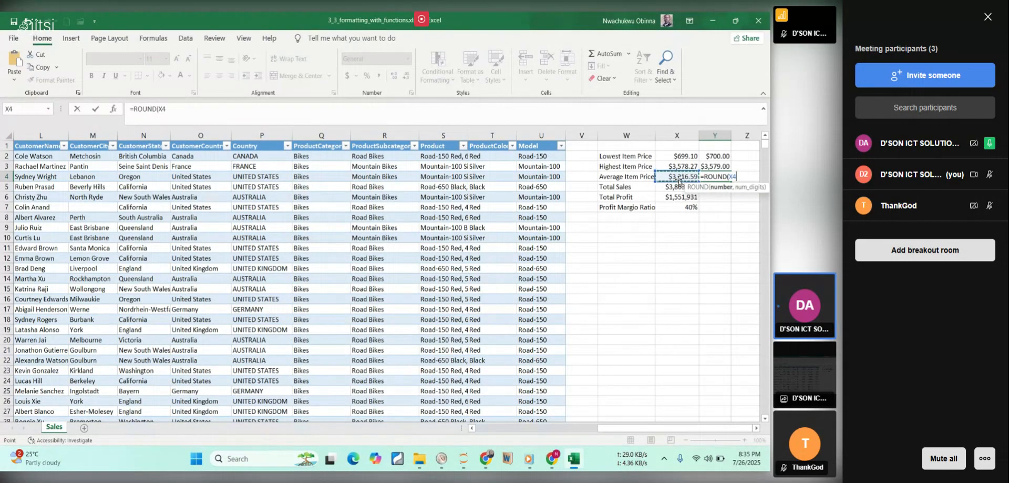
type(",1")
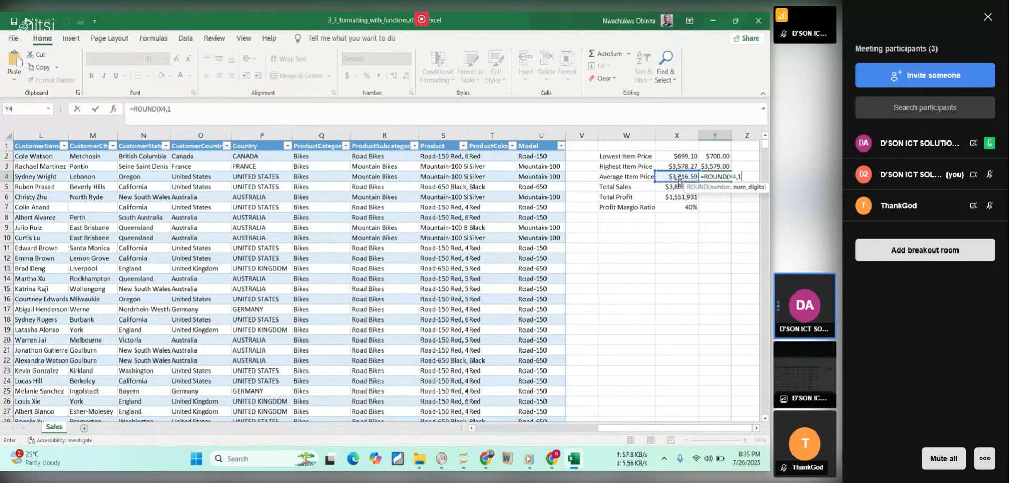
key("Return")
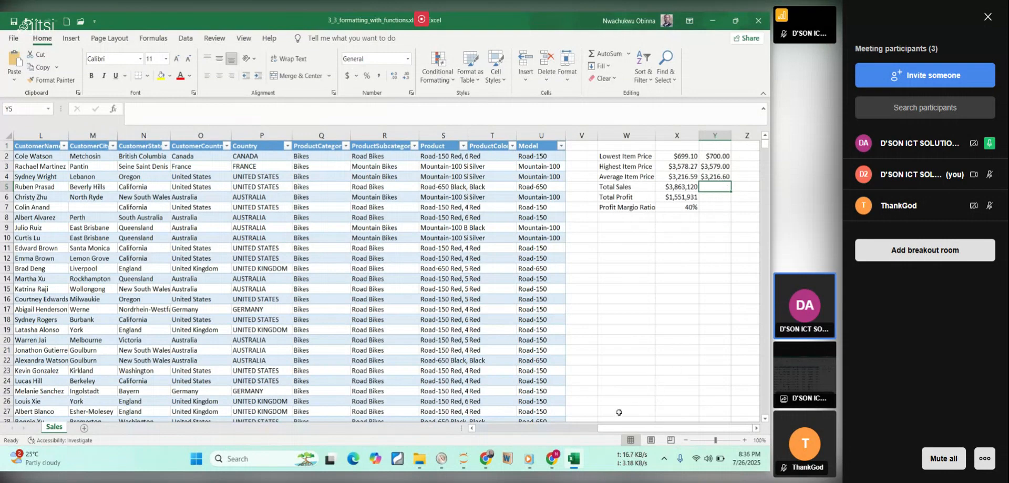
Switch to the lesson PDF in Chrome and read the tip about formatting the rounded cells as Currency.
mouse_move(575, 463)
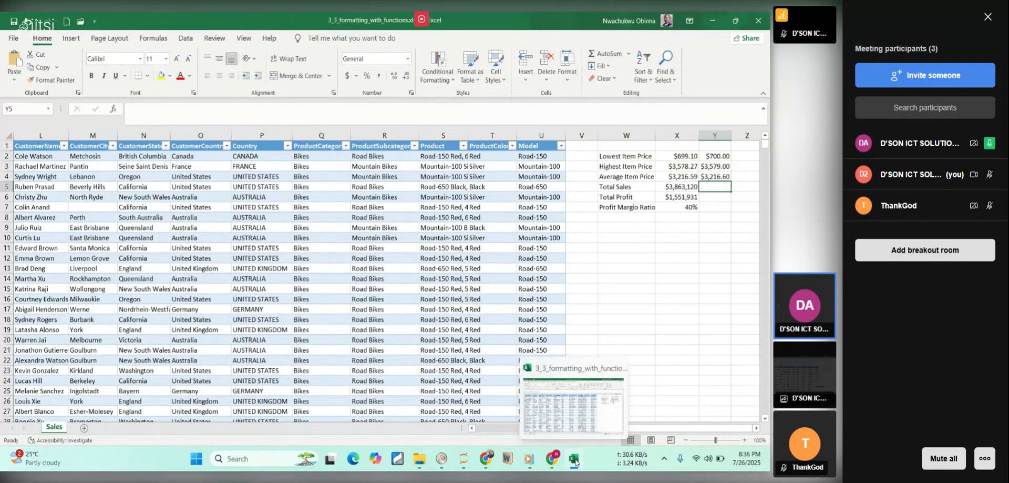
left_click(575, 461)
scroll(515, 279, "down", 2)
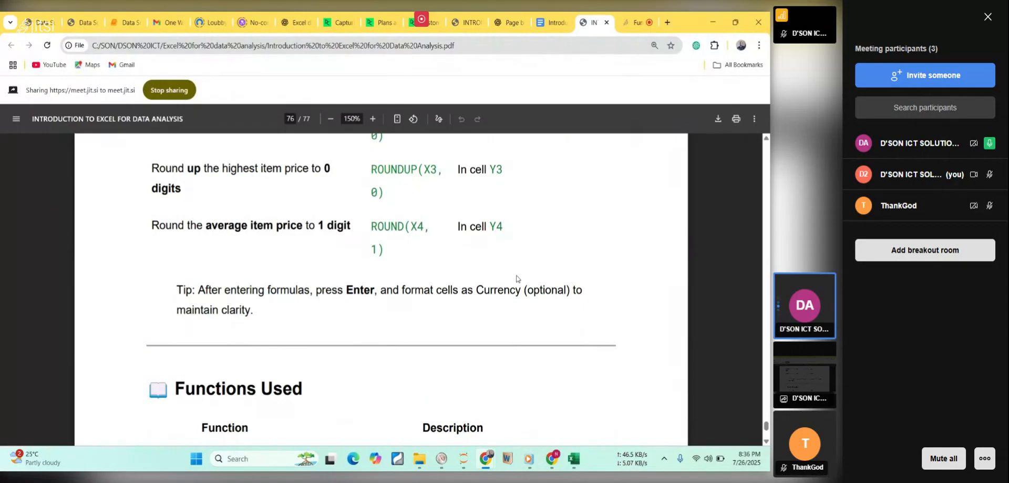
scroll(518, 279, "down", 1)
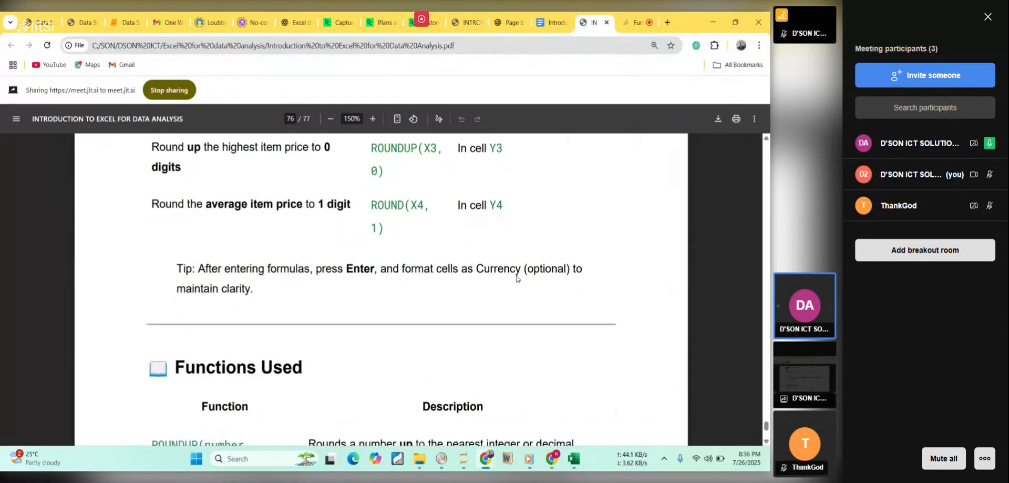
scroll(518, 279, "down", 4)
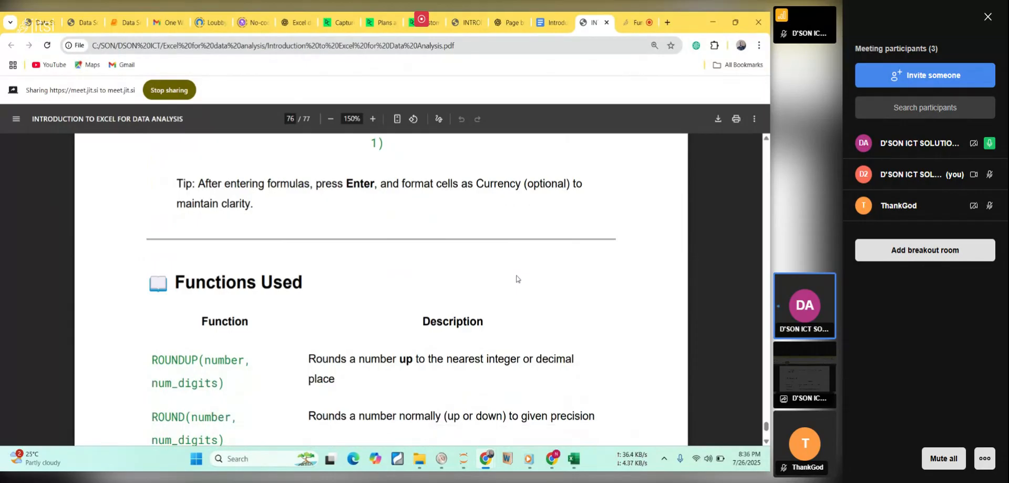
Switch to the Excel workbook and inspect the formula in Y2 and the number format of Y2:Y4 without changing them.
left_click(573, 458)
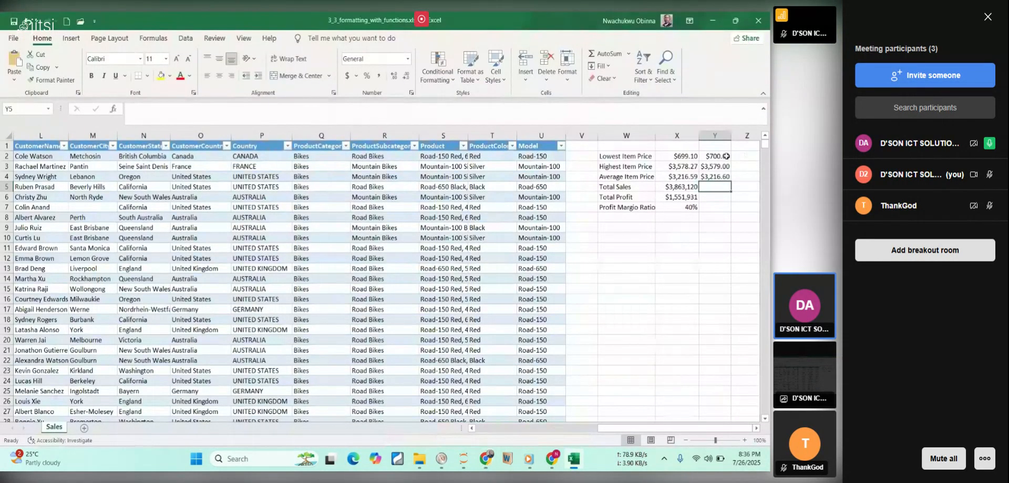
left_click(726, 156)
double_click(726, 156)
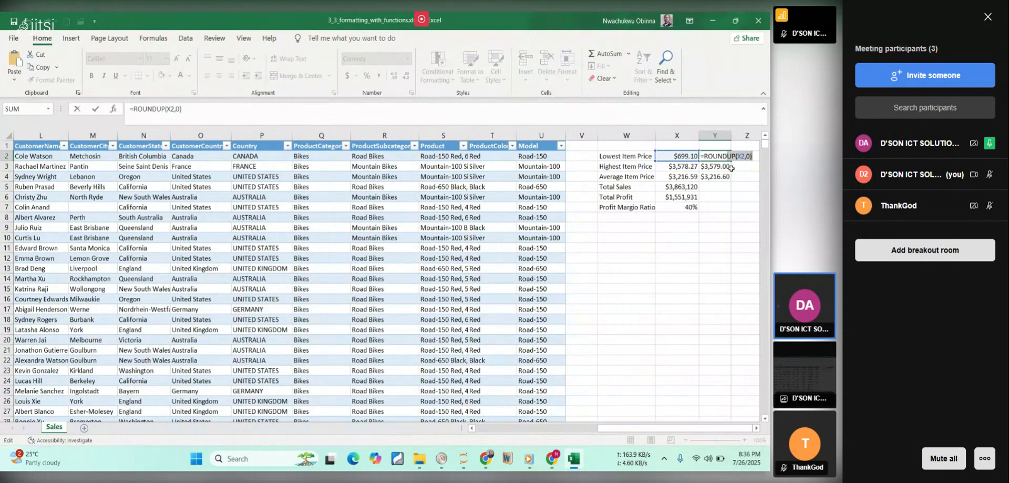
key("Return")
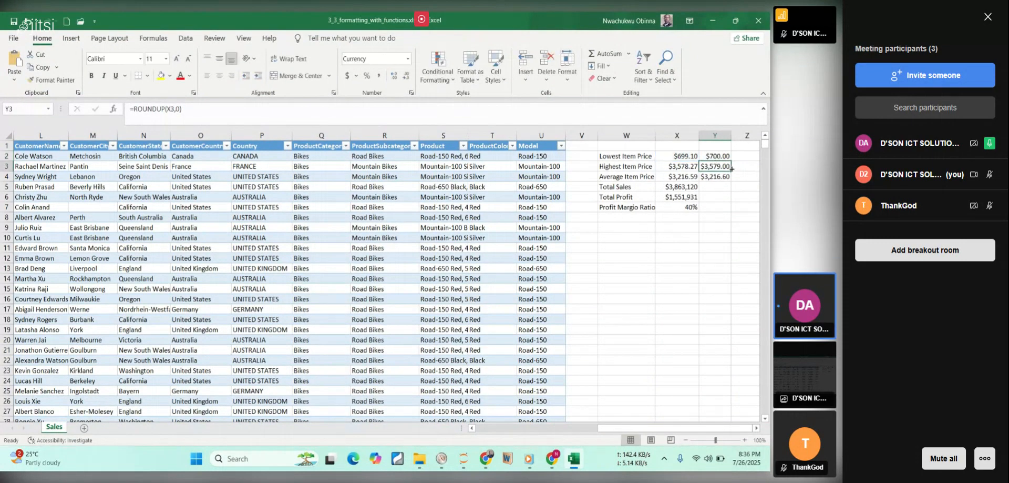
left_click_drag(712, 157, 717, 175)
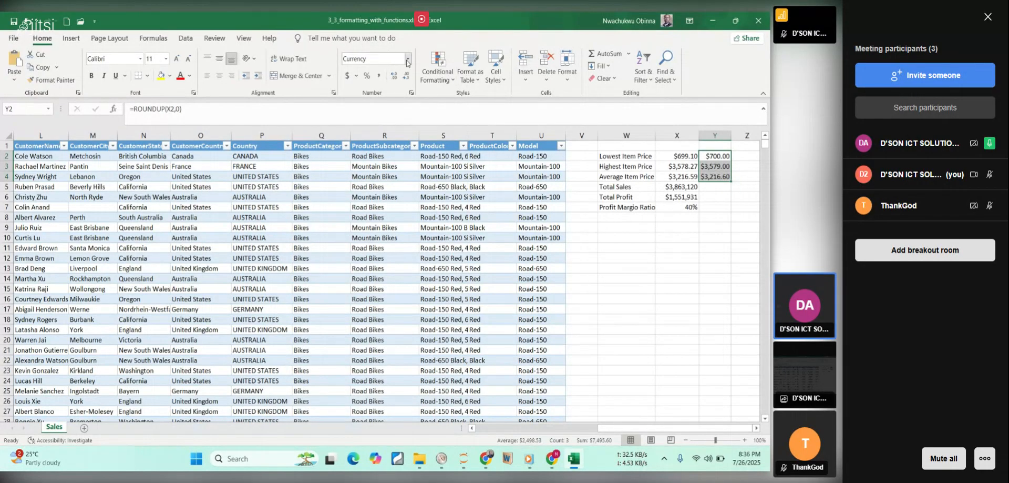
left_click(408, 62)
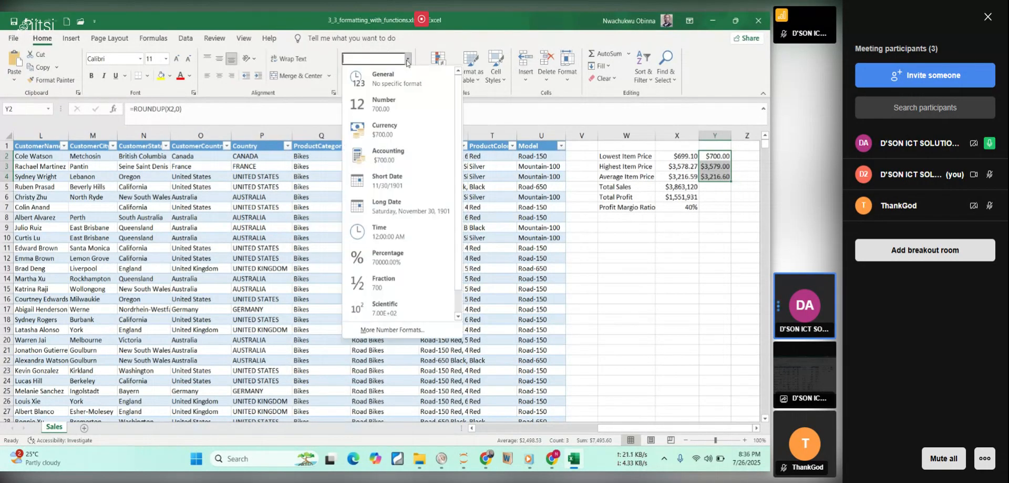
left_click(590, 323)
left_click(589, 320)
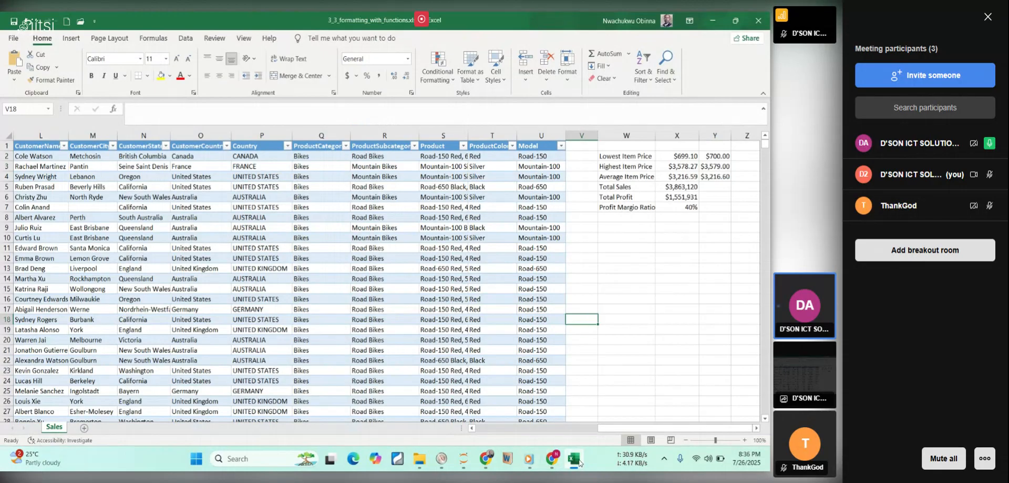
Switch to the lesson PDF in Chrome and read the ROUNDUP and ROUND descriptions in the Functions Used section.
left_click(577, 460)
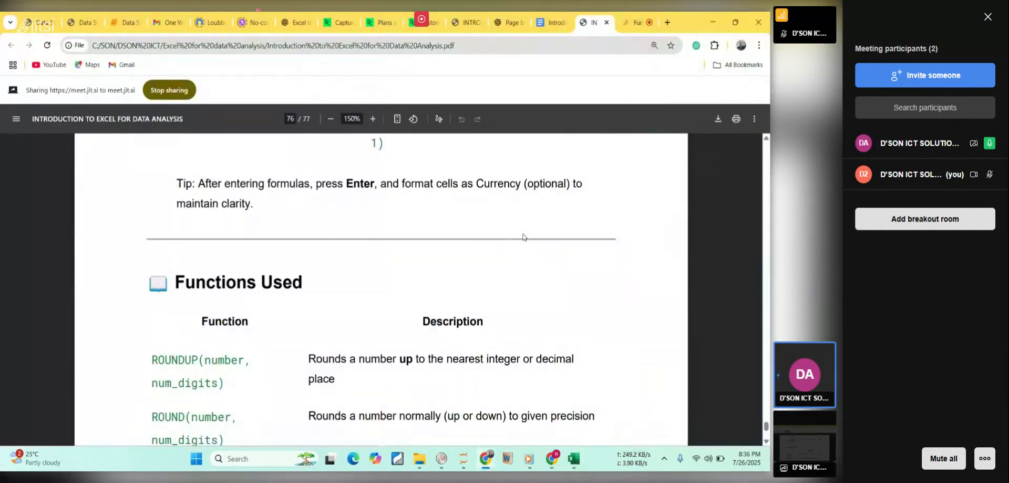
scroll(523, 236, "down", 3)
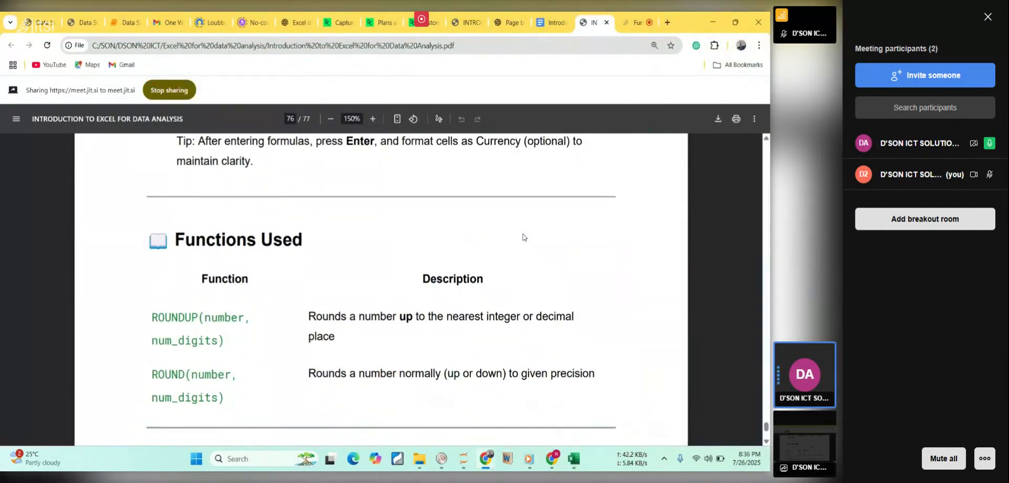
scroll(523, 236, "down", 3)
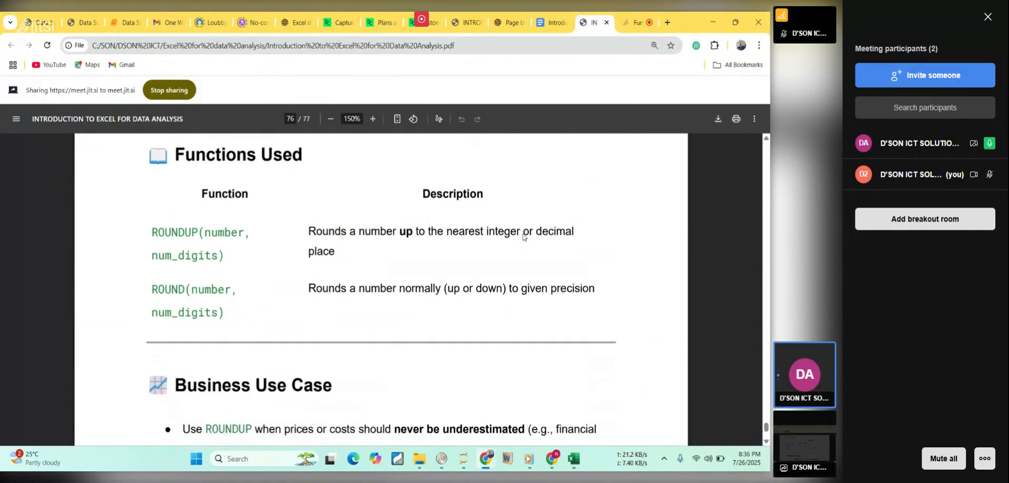
scroll(524, 236, "down", 1)
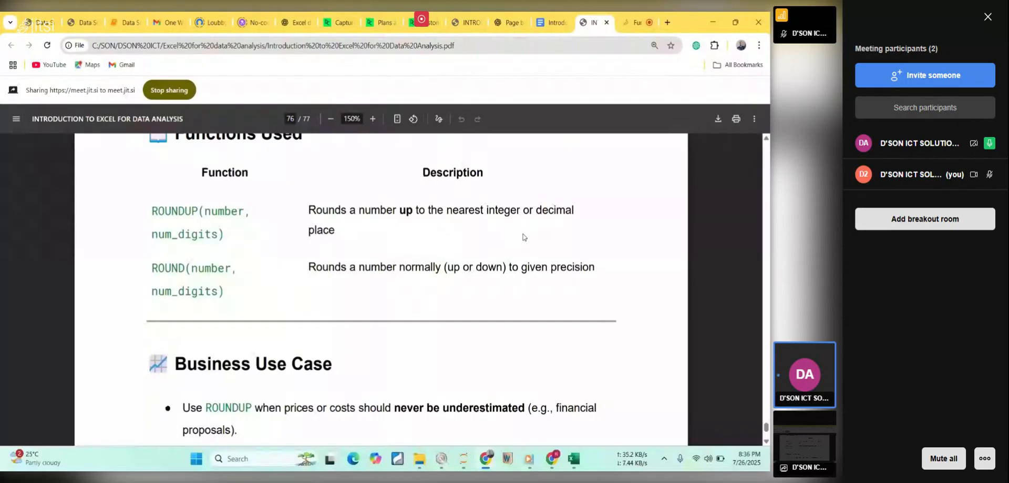
scroll(523, 236, "down", 2)
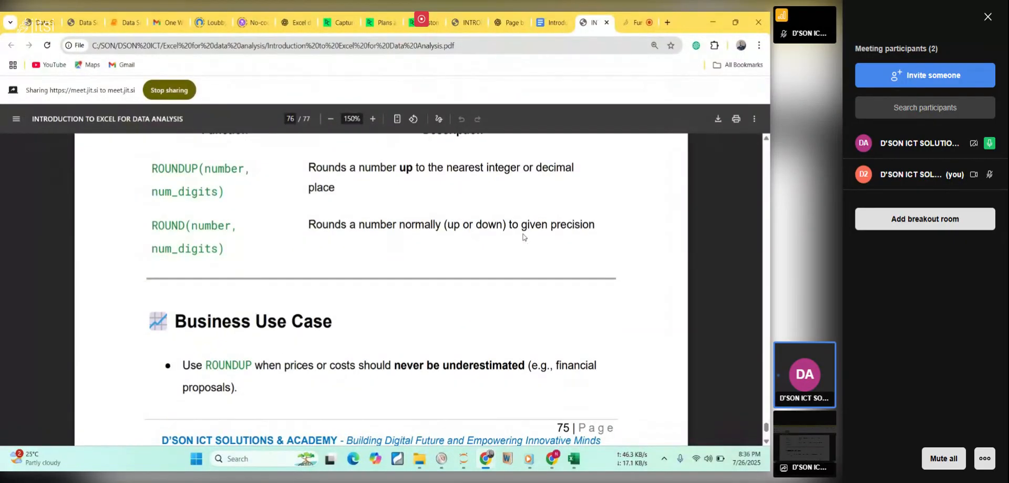
Read the lesson's Business Use Case section and its Final Question about the lowest item price when rounded up.
scroll(524, 237, "down", 2)
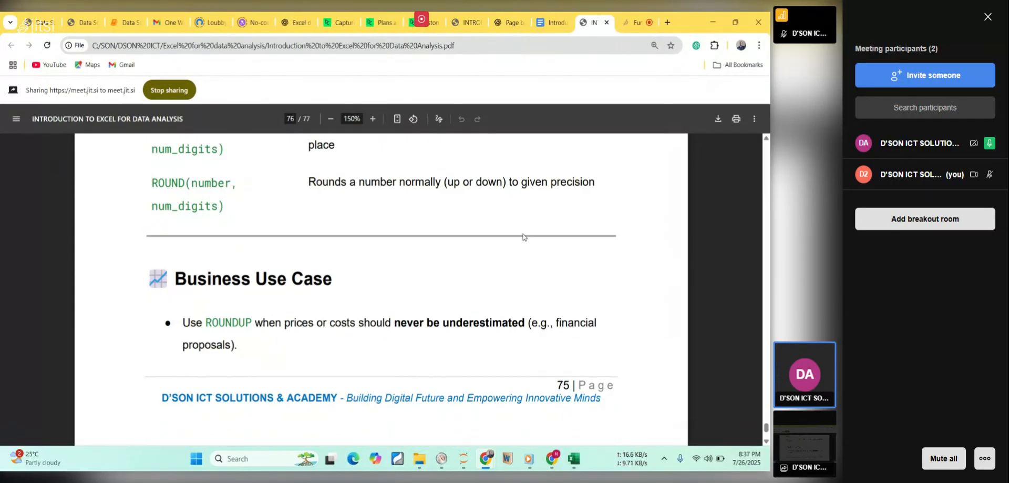
scroll(523, 236, "down", 6)
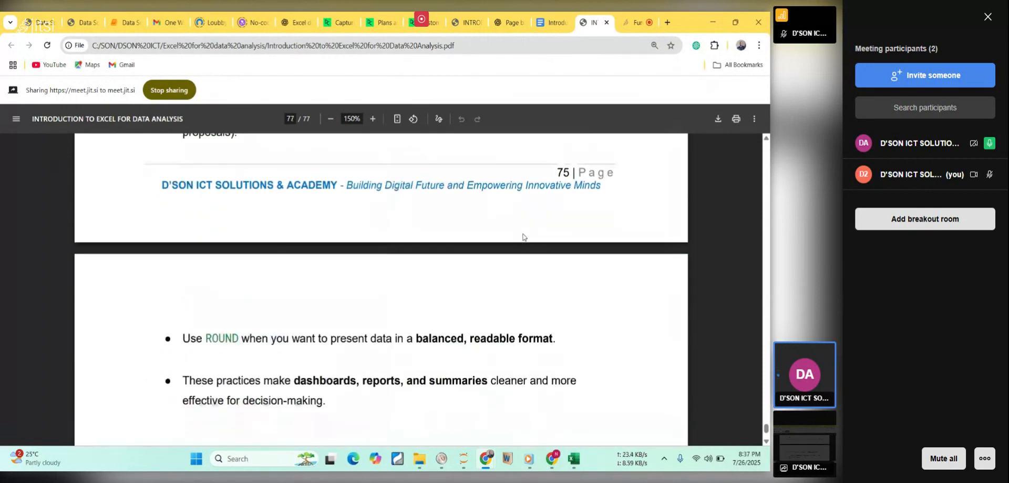
scroll(523, 237, "up", 3)
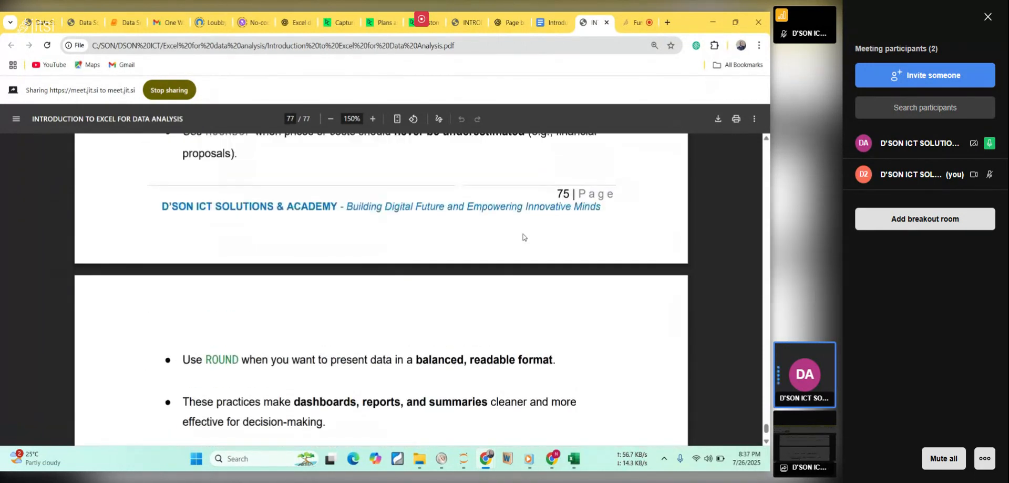
scroll(523, 236, "up", 1)
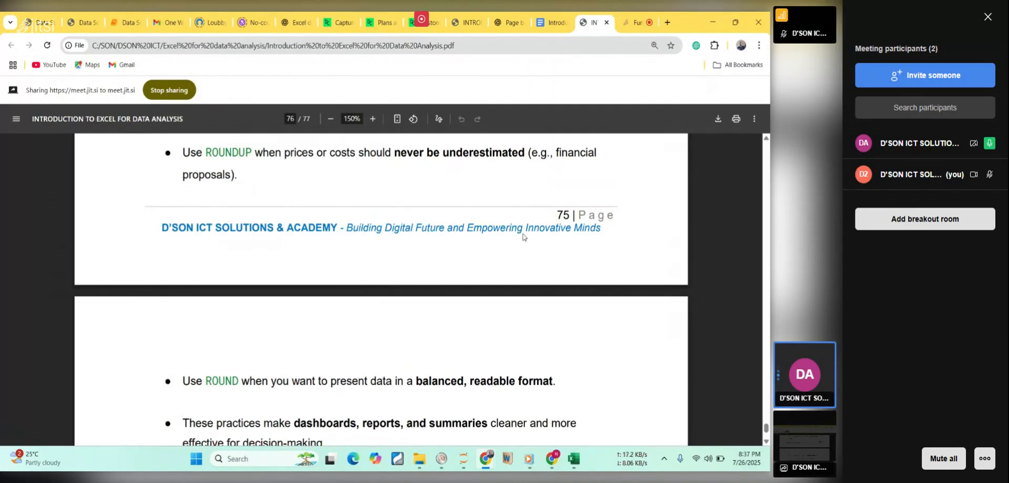
scroll(523, 236, "down", 3)
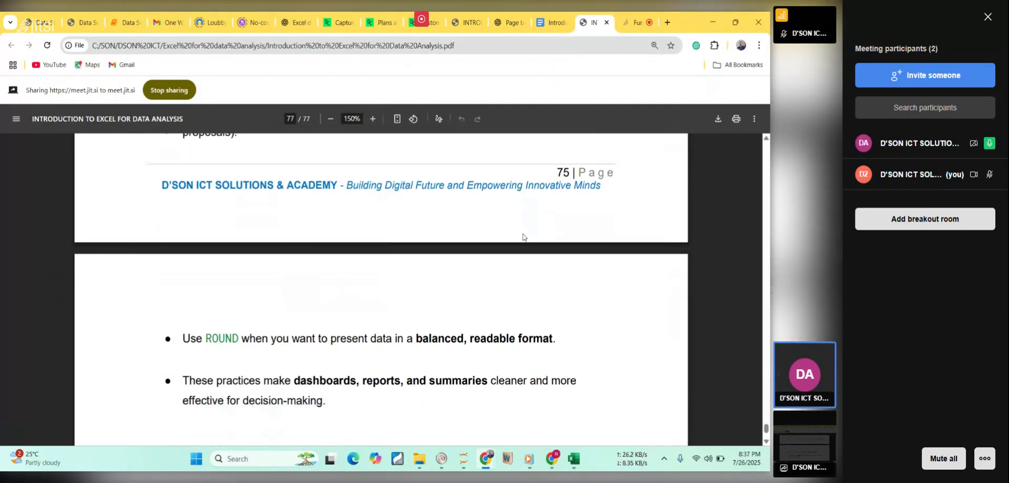
scroll(523, 237, "down", 6)
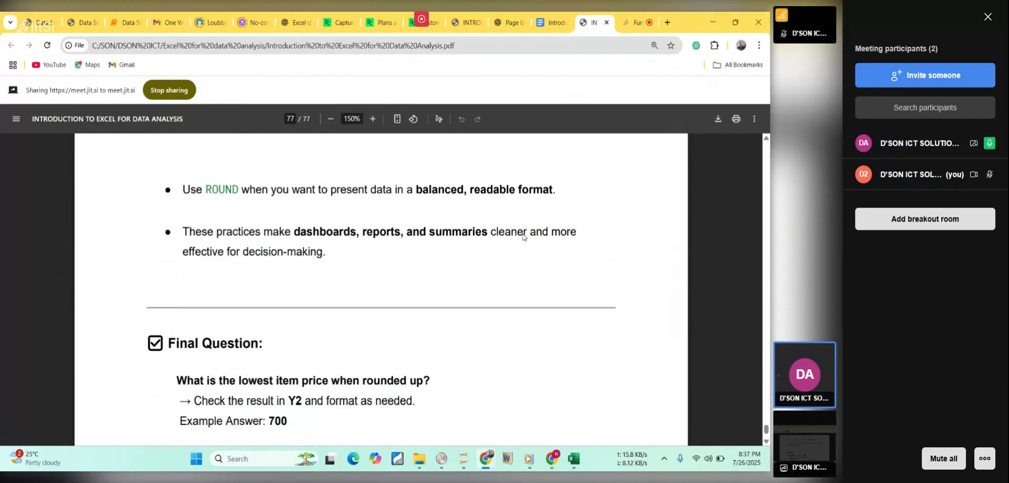
scroll(523, 236, "down", 4)
scroll(523, 237, "down", 1)
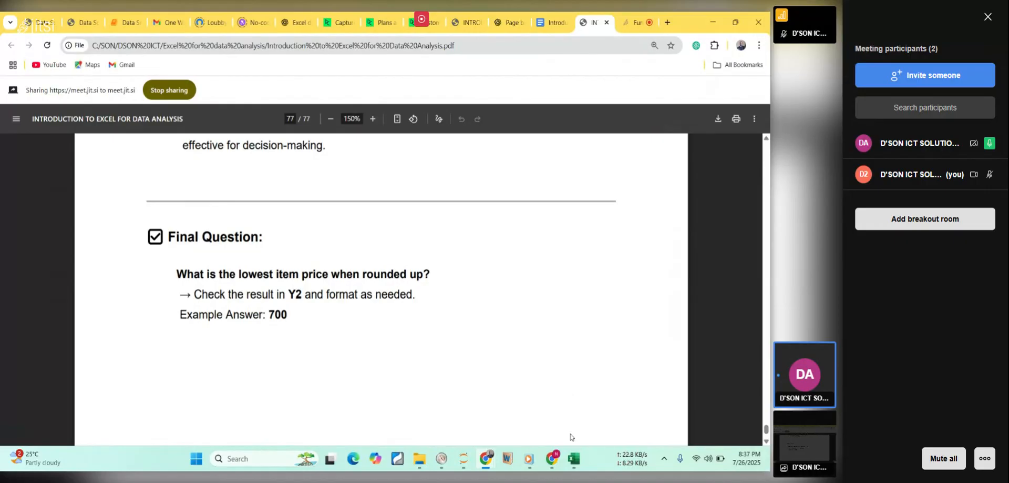
Check the rounded lowest item price in Y2 of the Excel workbook, and return to the end of the lesson PDF in Chrome.
left_click(576, 460)
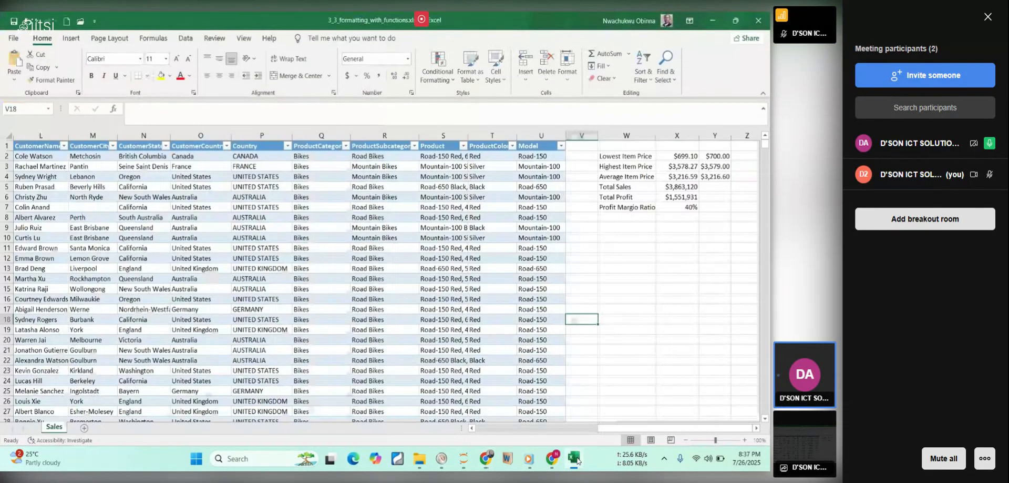
mouse_move(572, 465)
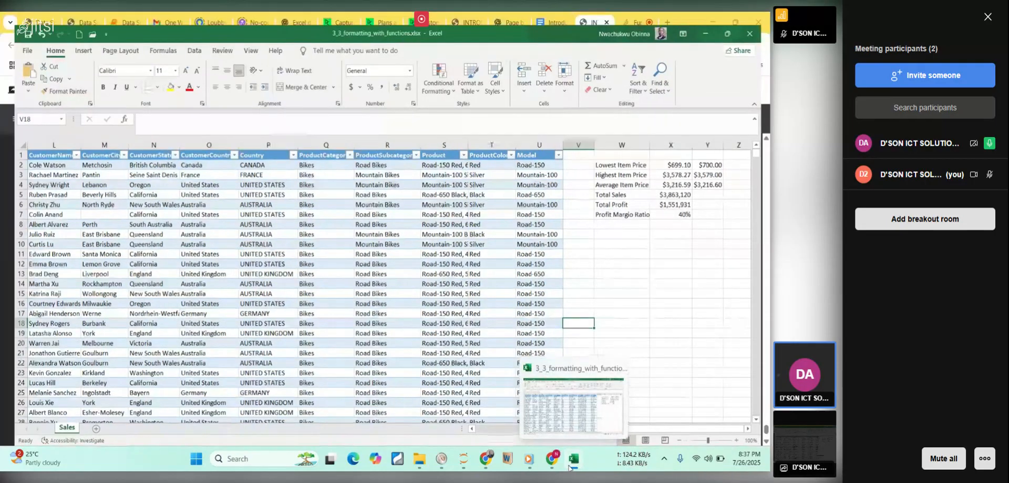
left_click(572, 461)
scroll(459, 277, "down", 1)
scroll(460, 277, "down", 4)
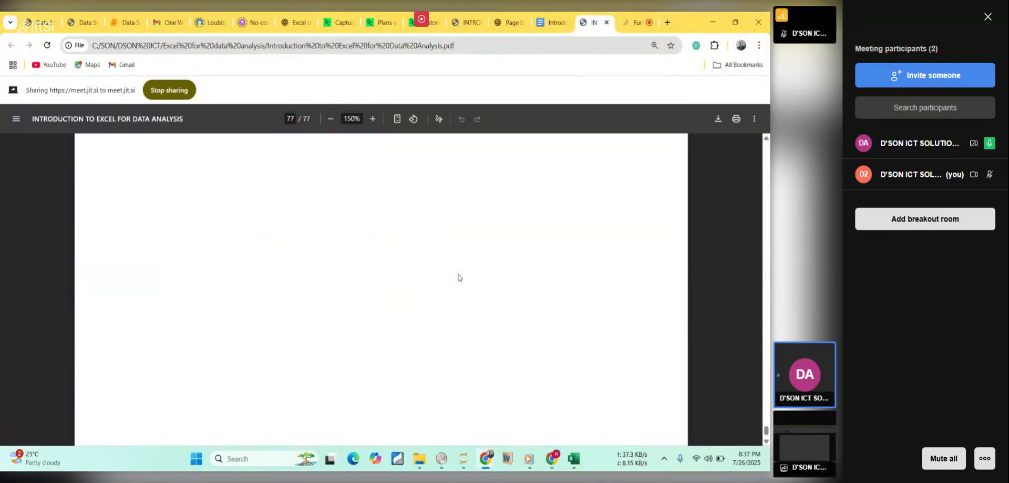
Switch to the Jitsi meeting in the browser and bring up the meeting controls.
left_click(635, 23)
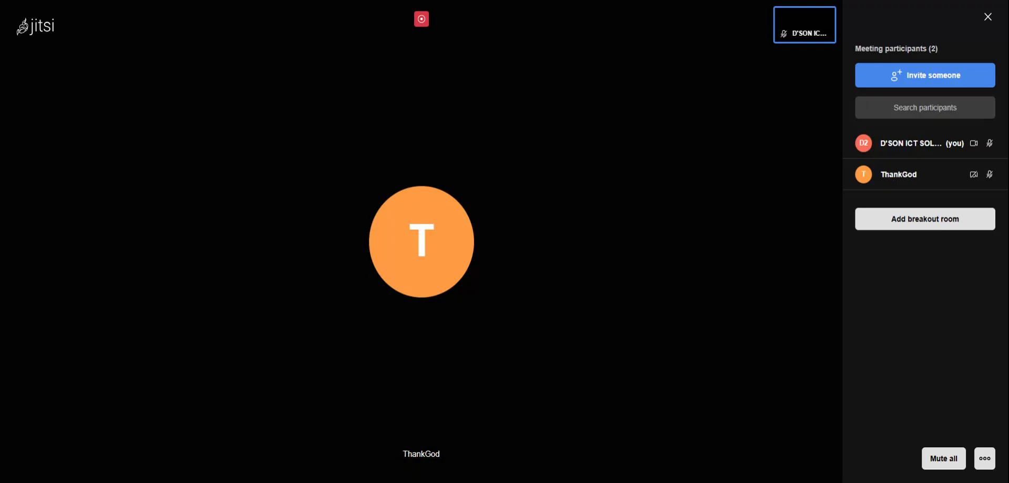
mouse_move(451, 338)
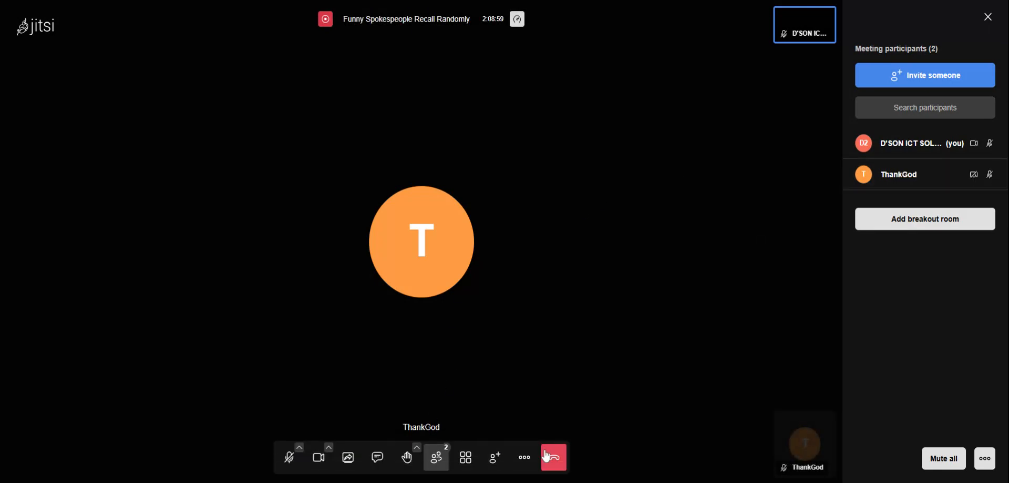